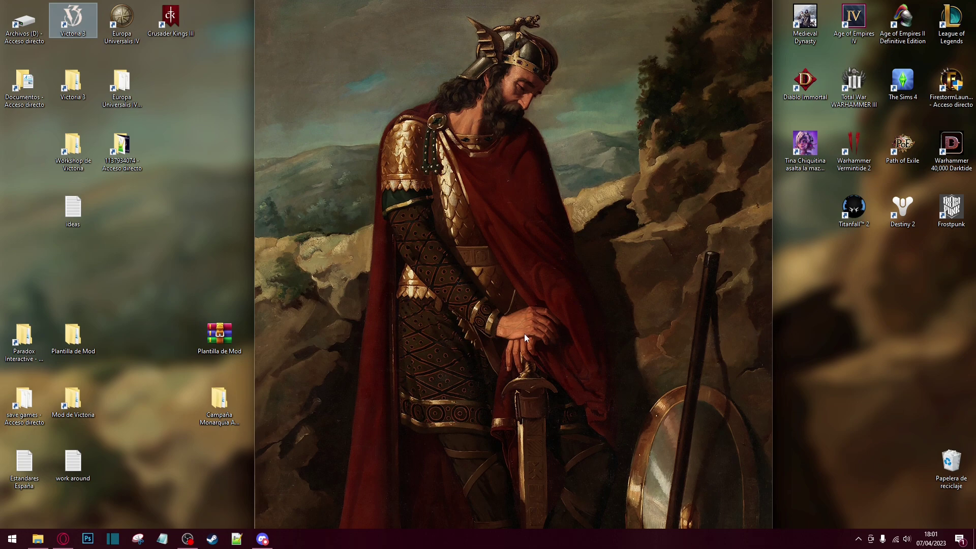
# Switch to Discord, view the Plantilla_de_Mod.zip attachment in the recursos channel, and return to the desktop
pyautogui.click(263, 543)
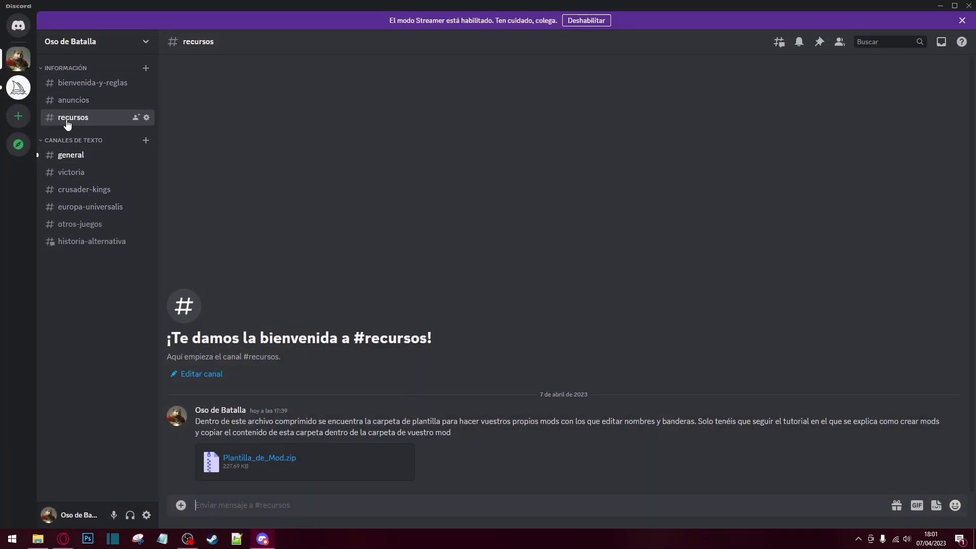
pyautogui.moveTo(221, 462)
pyautogui.press('super+d')
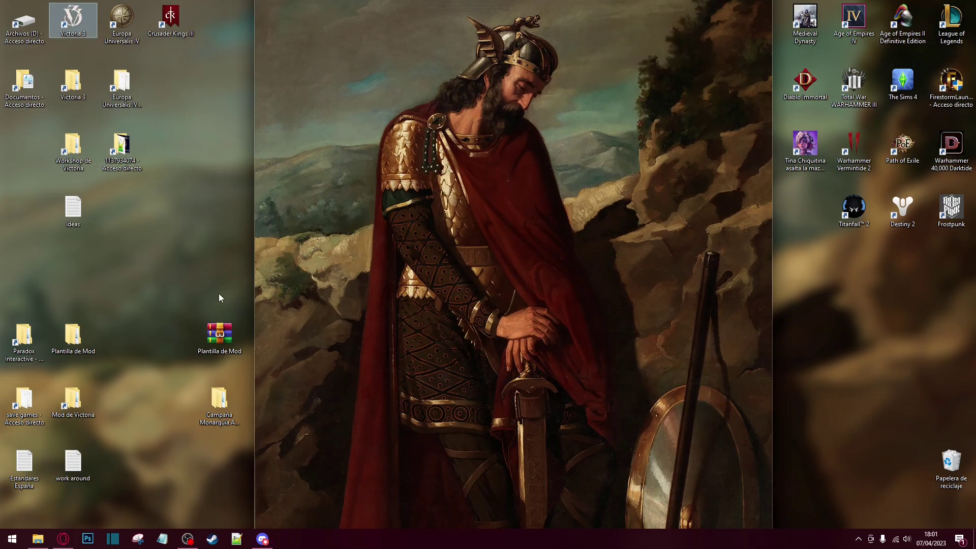
# Open the Plantilla de Mod archive from the desktop in WinRAR, look at its contents, and close it
pyautogui.doubleClick(220, 338)
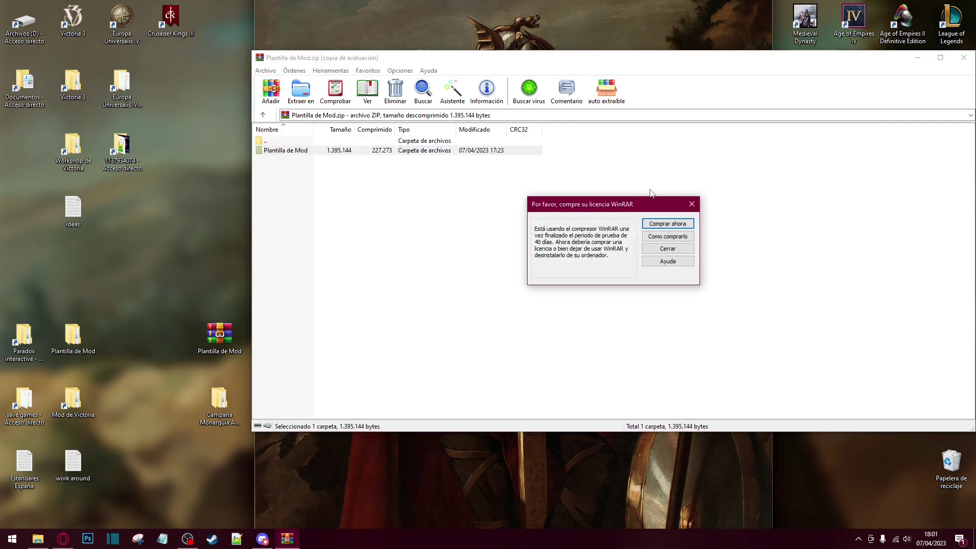
pyautogui.click(691, 202)
pyautogui.moveTo(315, 154); pyautogui.dragTo(338, 168)
pyautogui.click(964, 57)
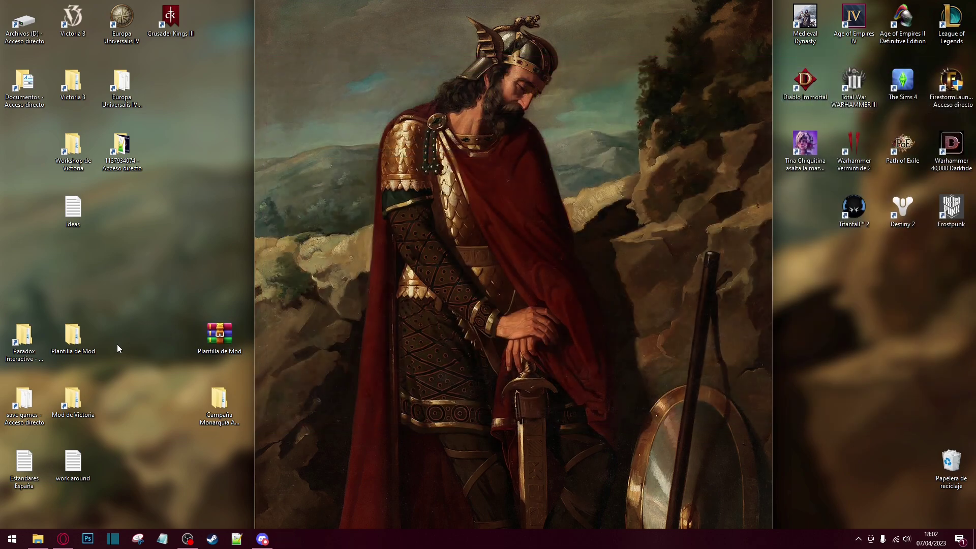
# Inspect the extracted Plantilla de Mod folder and its common subfolder, and close the window
pyautogui.doubleClick(74, 342)
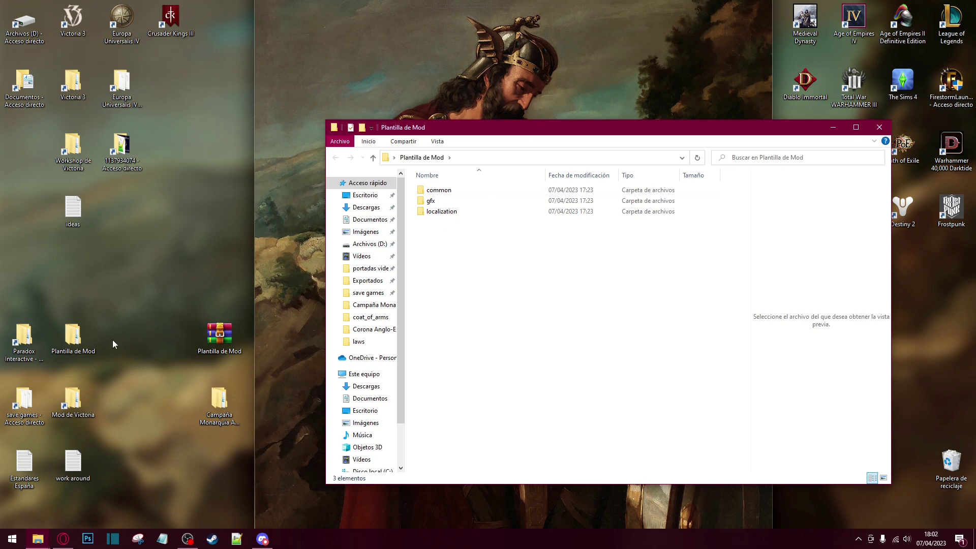
pyautogui.doubleClick(441, 192)
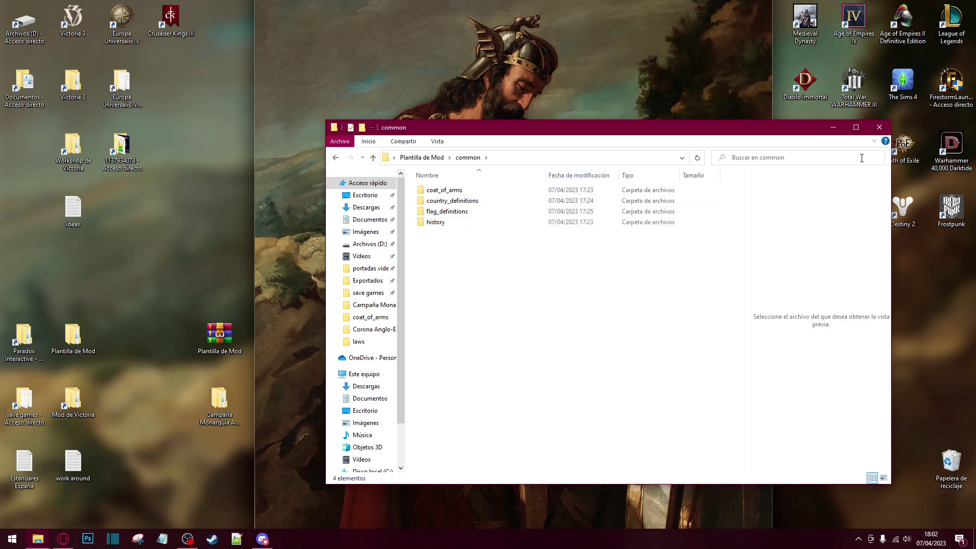
pyautogui.click(879, 128)
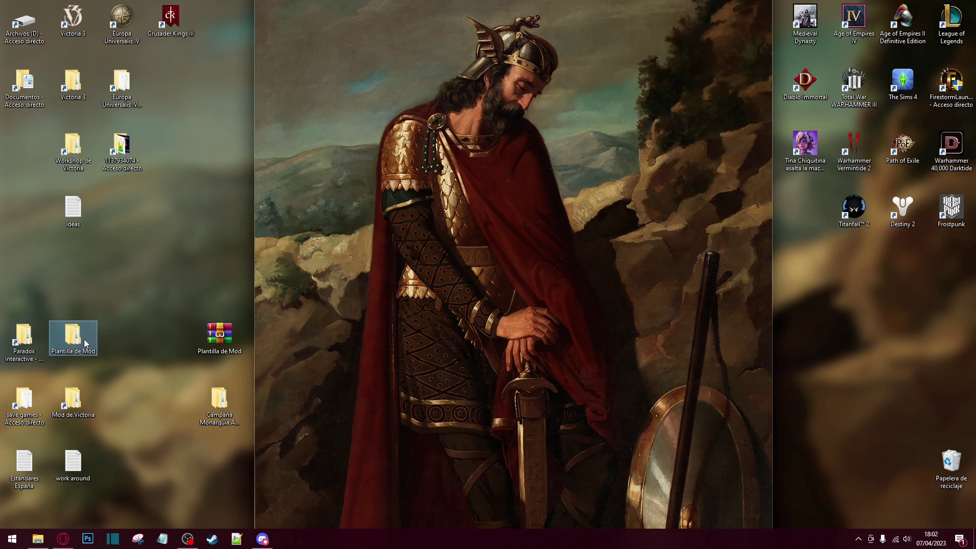
pyautogui.click(129, 391)
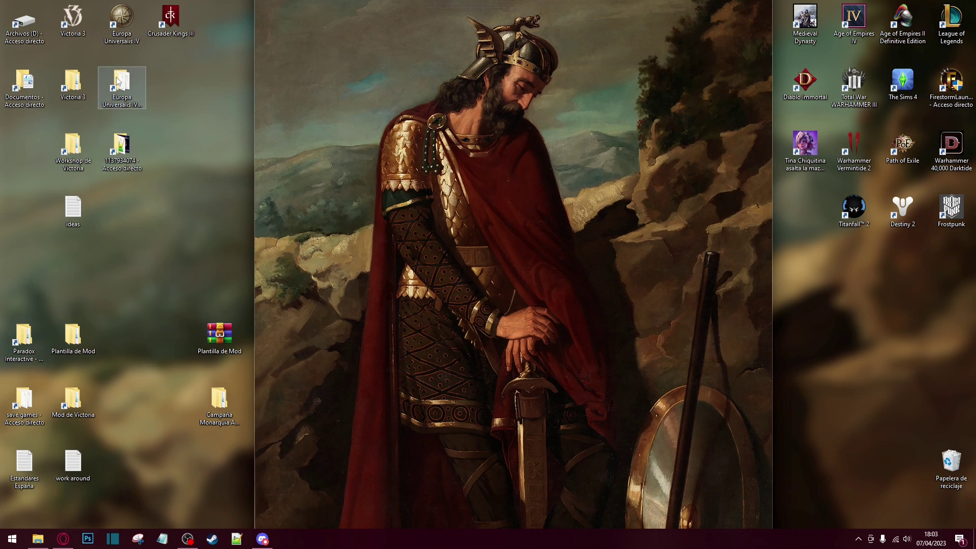
# Create a new mod named "Campaña de Federación" in the Victoria 3 launcher's mod tools and minimize the launcher
pyautogui.doubleClick(76, 26)
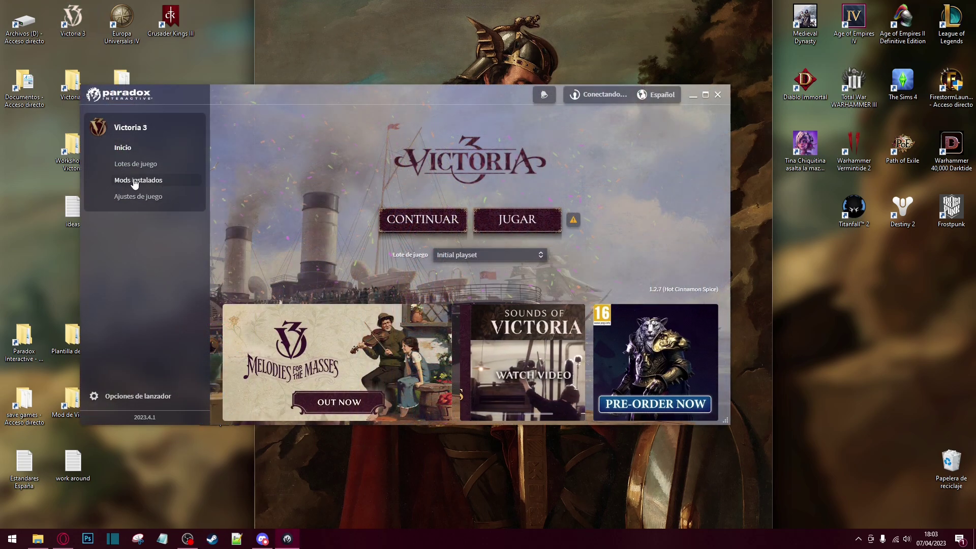
pyautogui.click(149, 183)
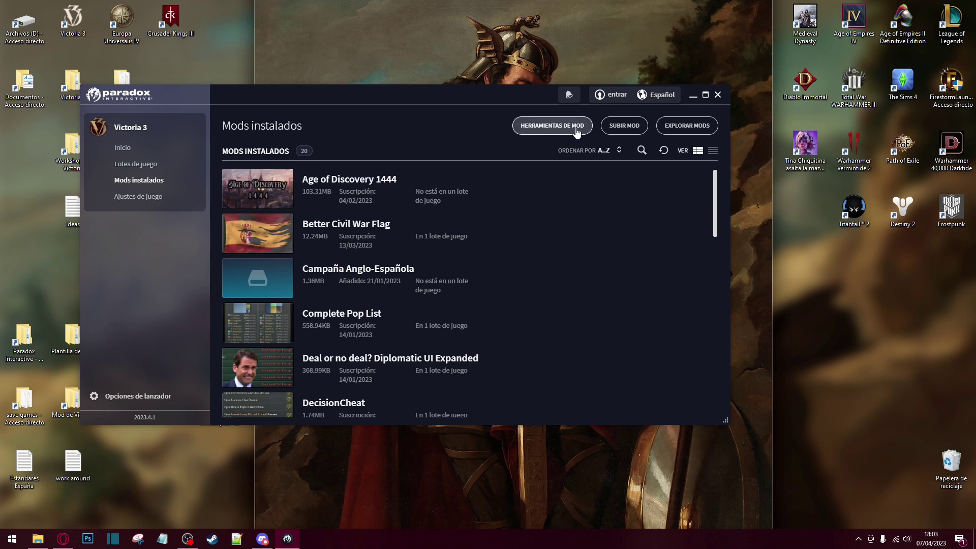
pyautogui.click(547, 128)
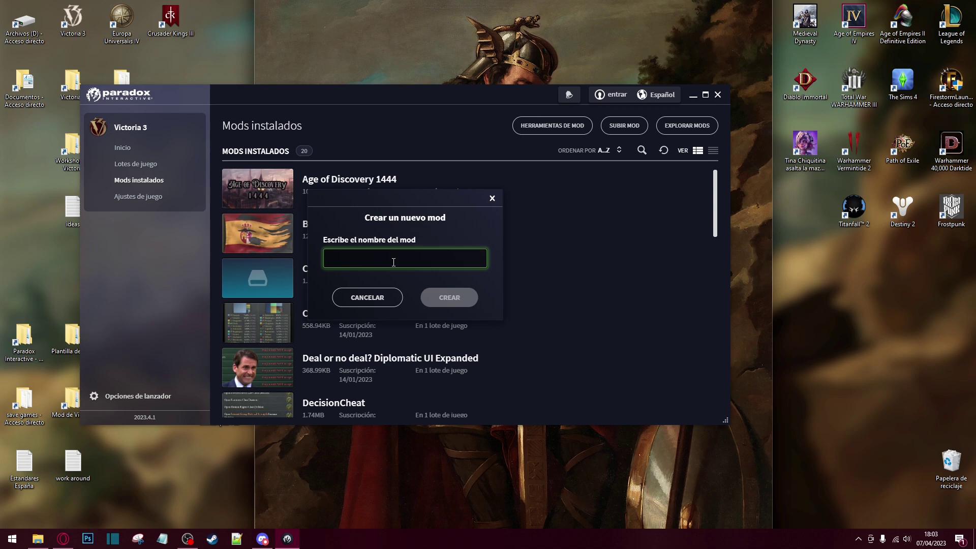
pyautogui.write('Ca')
pyautogui.press('BackSpace')
pyautogui.press('BackSpace')
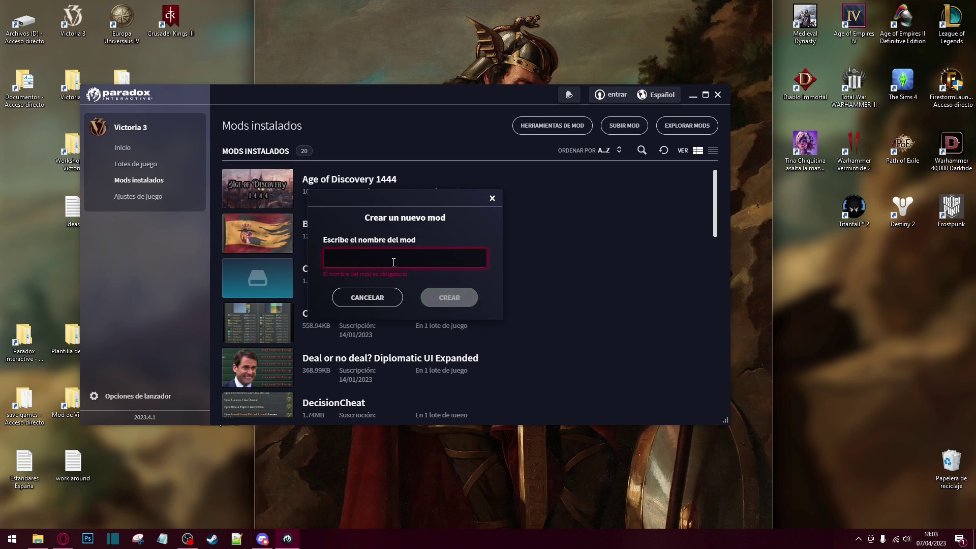
pyautogui.write('Cam')
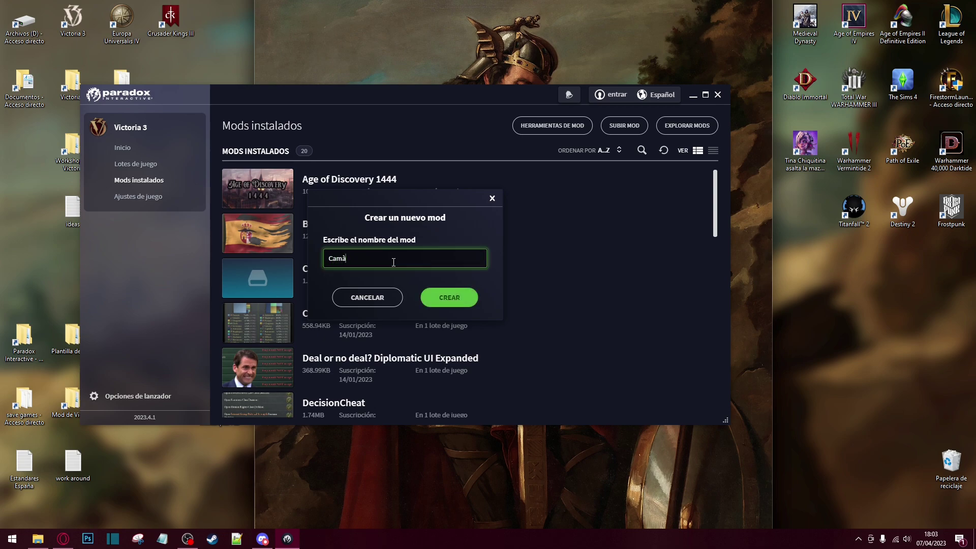
pyautogui.write('paña de Federación')
pyautogui.click(450, 300)
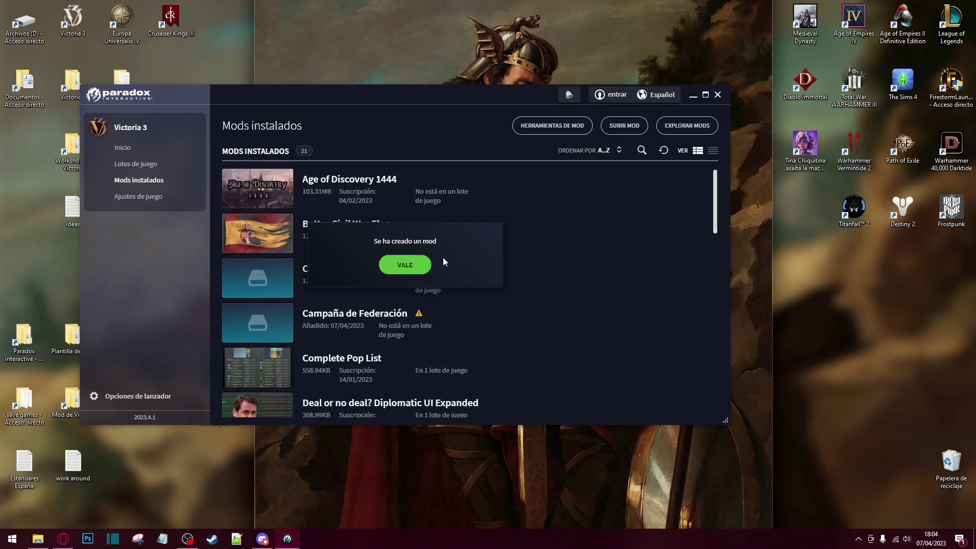
pyautogui.click(412, 267)
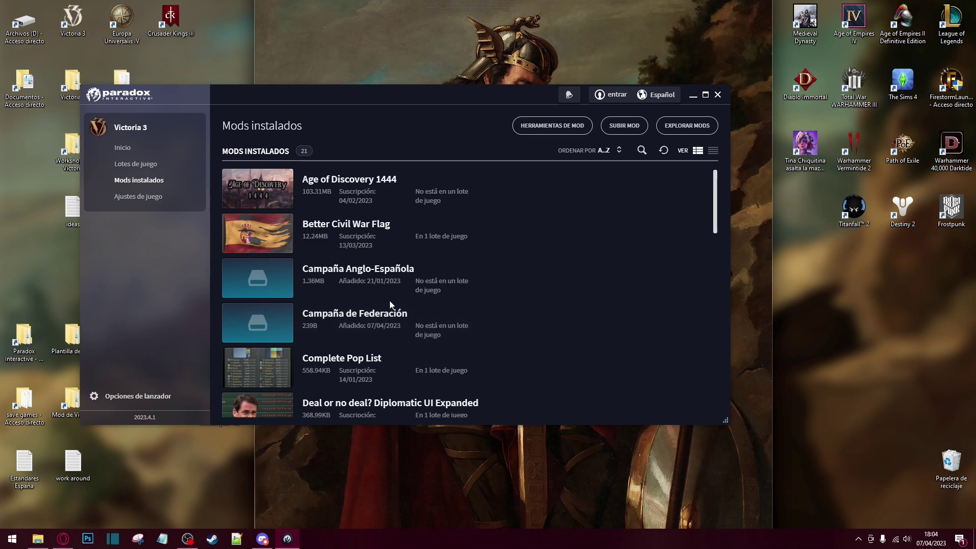
pyautogui.click(693, 96)
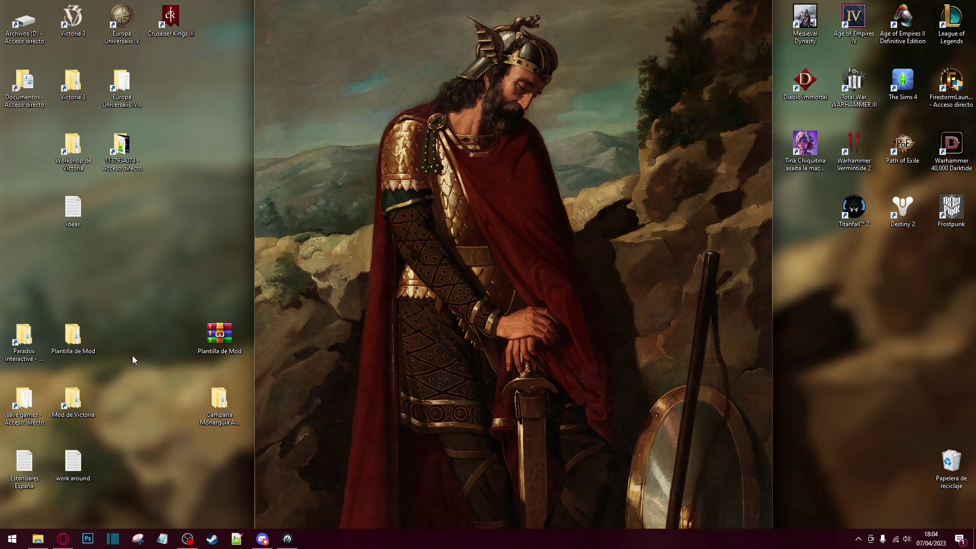
# Open the Campaña Monarquía Anglo-Española folder and view the save files in its Partida guardada subfolder
pyautogui.click(216, 415)
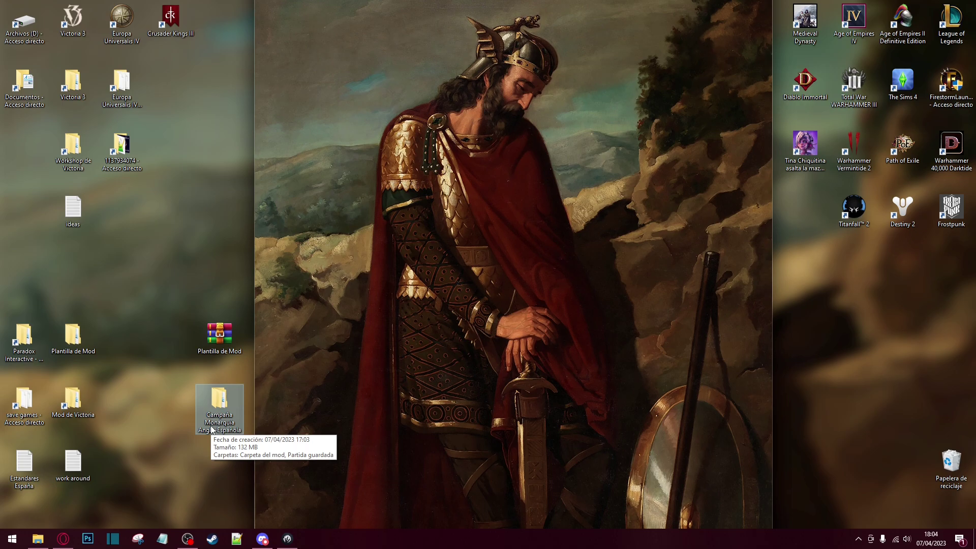
pyautogui.doubleClick(211, 425)
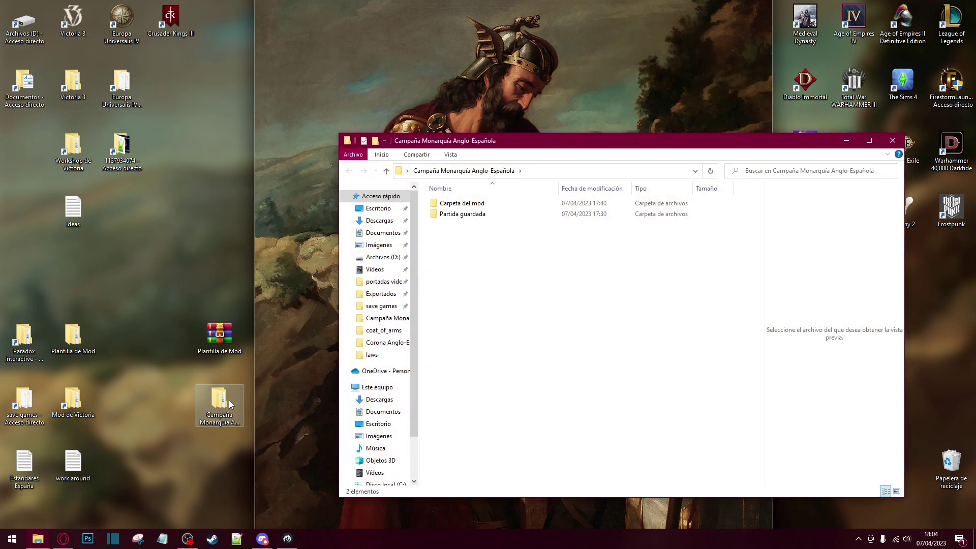
pyautogui.doubleClick(460, 214)
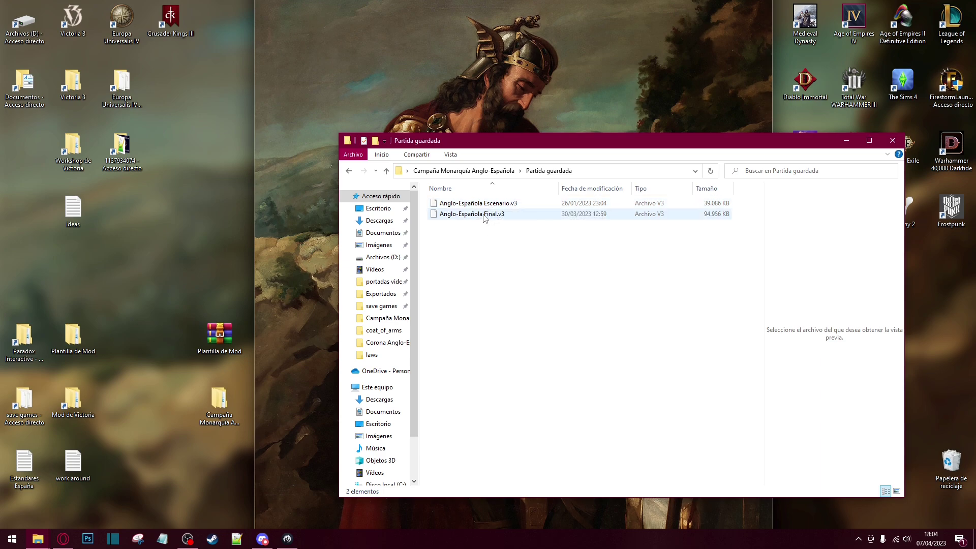
pyautogui.click(464, 171)
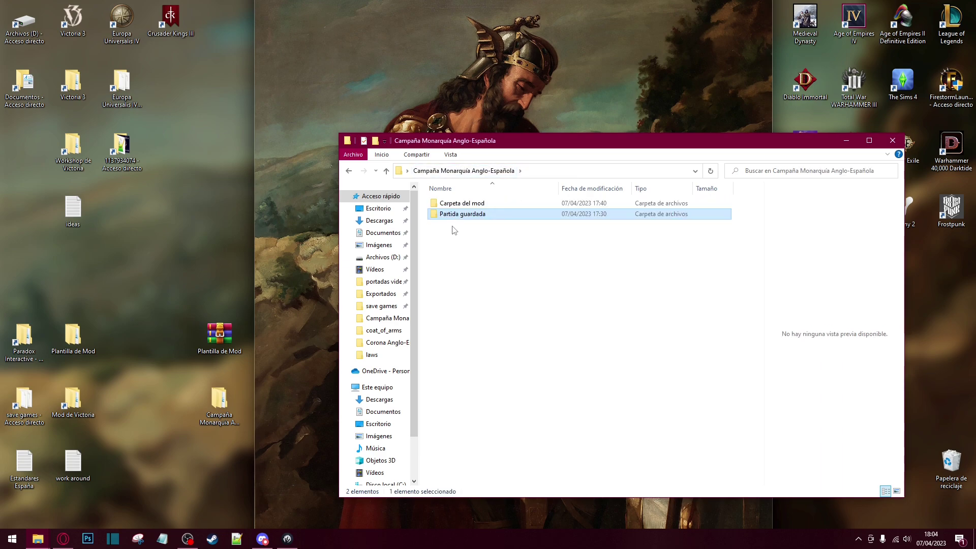
# Examine the Anglo-Española campaign's Carpeta del mod down to common/coat_of_arms/coat_of_arms, and close the window
pyautogui.doubleClick(457, 204)
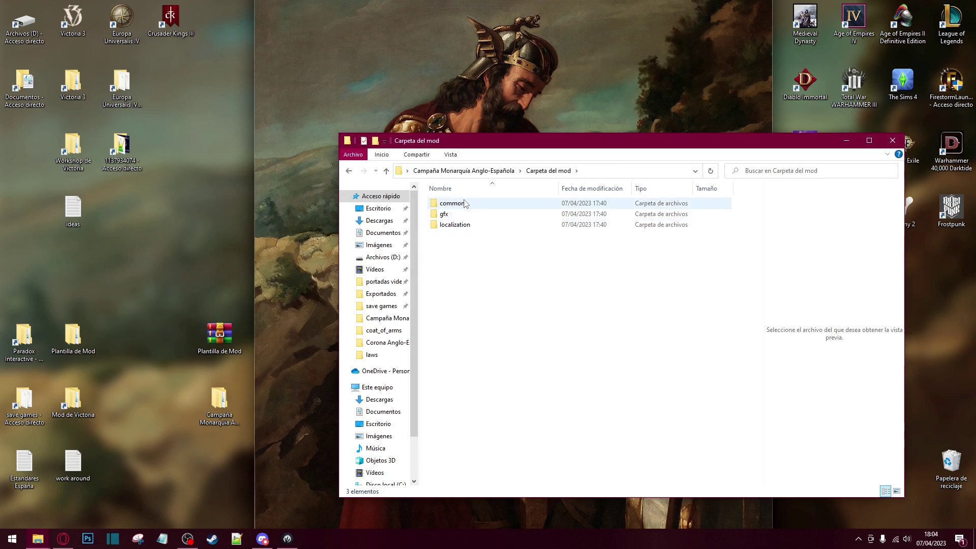
pyautogui.doubleClick(483, 204)
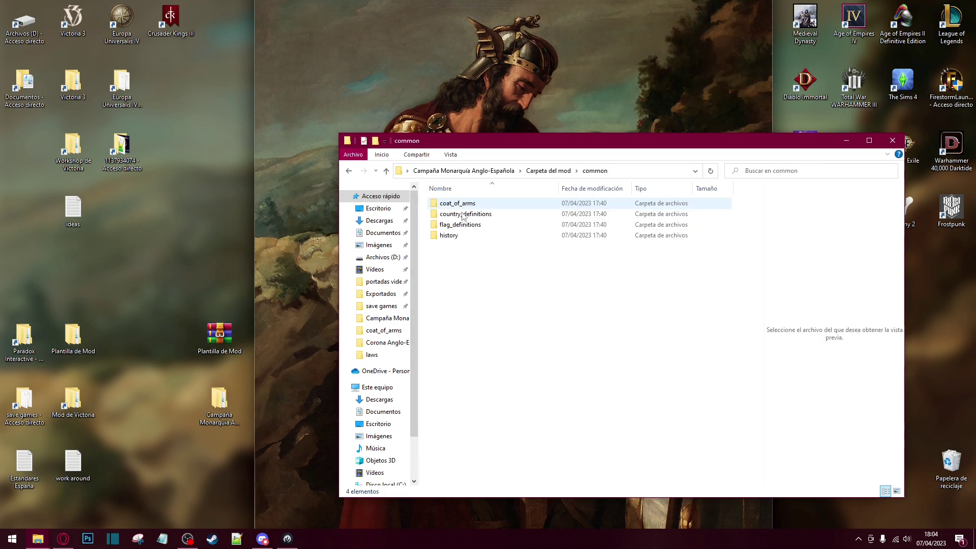
pyautogui.click(466, 207)
pyautogui.doubleClick(466, 204)
pyautogui.click(473, 205)
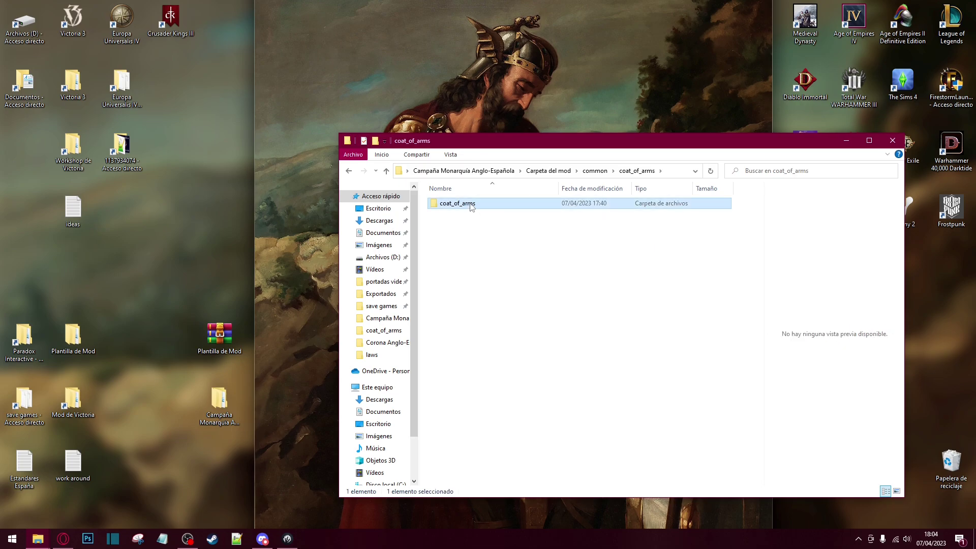
pyautogui.doubleClick(473, 205)
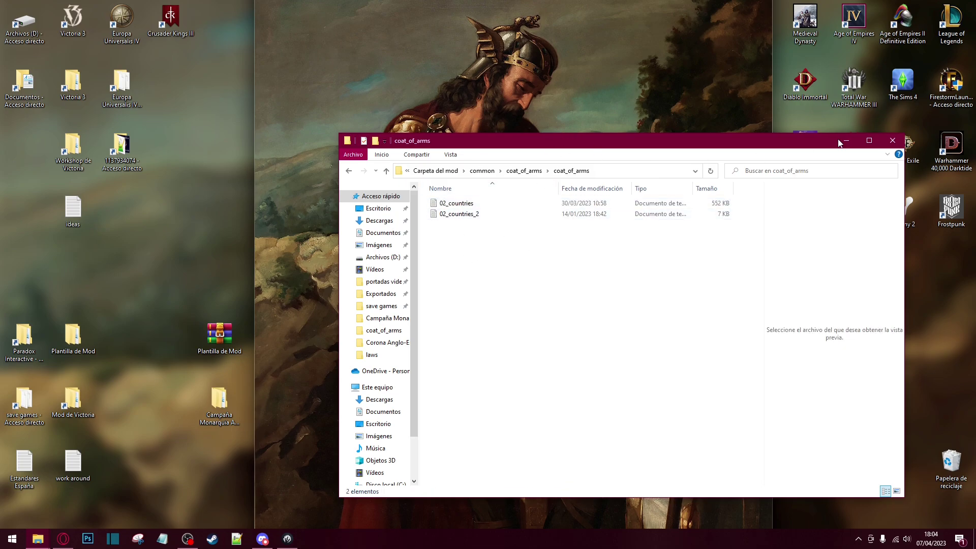
pyautogui.click(893, 140)
pyautogui.click(219, 402)
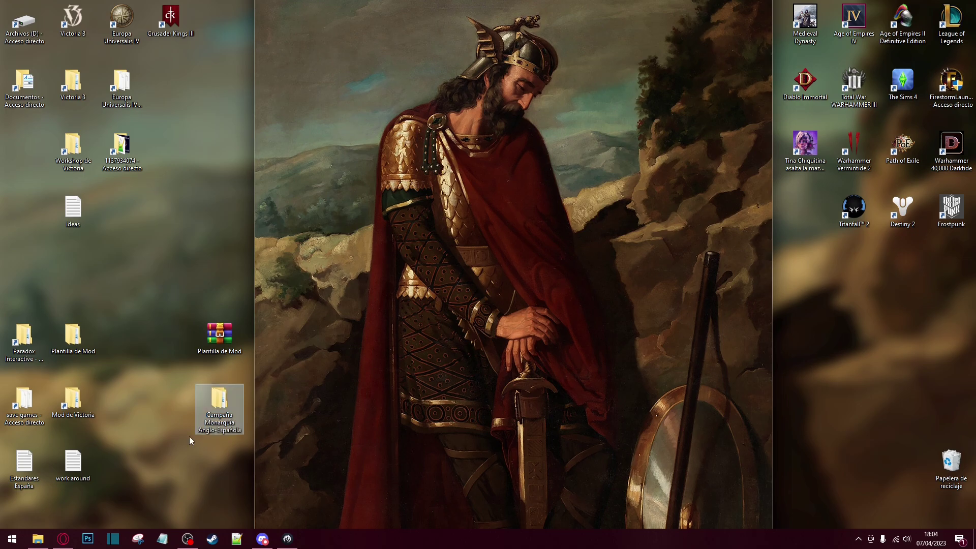
pyautogui.click(288, 539)
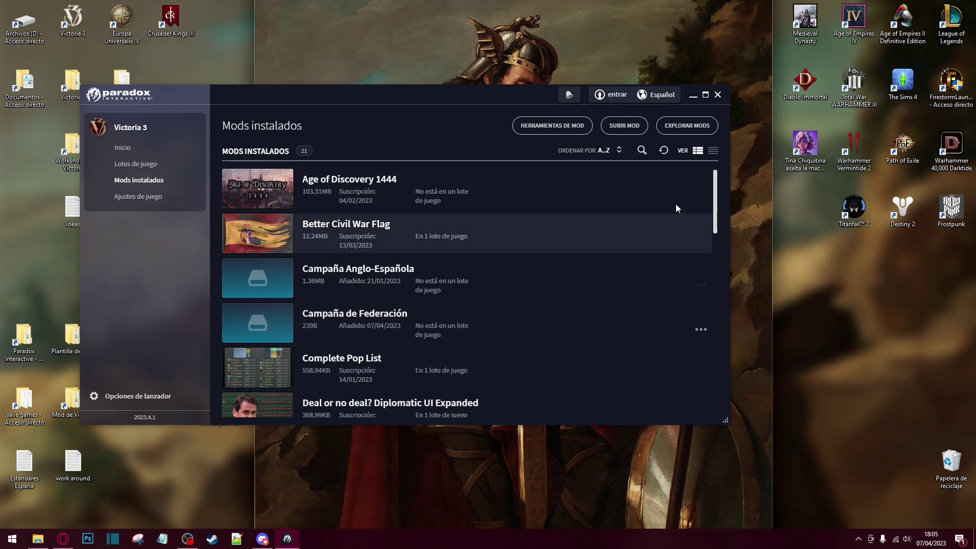
pyautogui.click(693, 97)
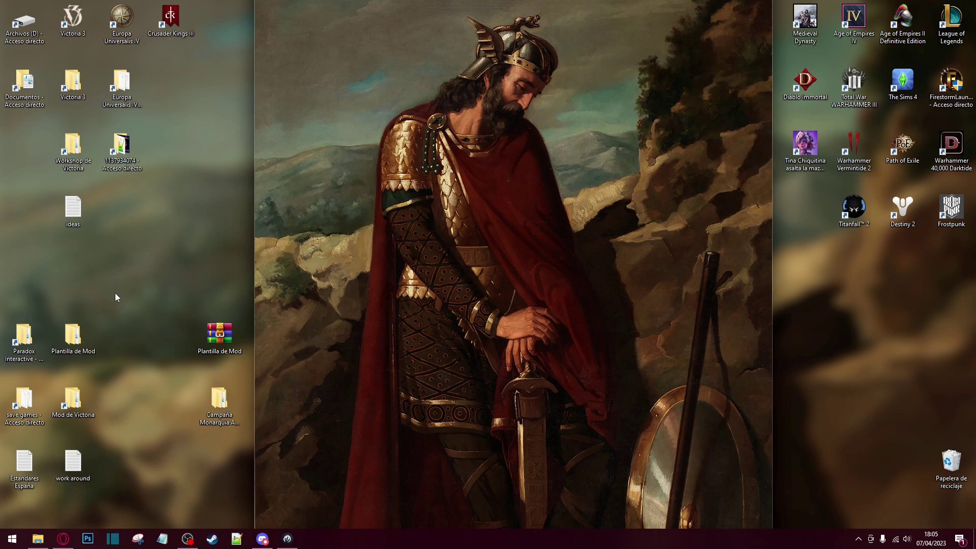
# Check Victoria 3's save games folder within Paradox Interactive, and select the Campaña de Federación folder in Victoria 3's mod folder
pyautogui.click(24, 84)
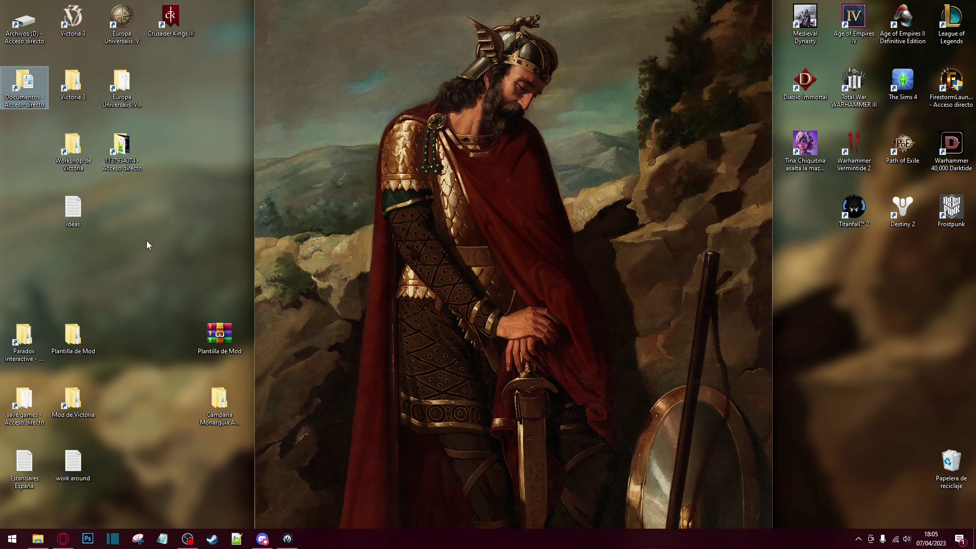
pyautogui.click(35, 355)
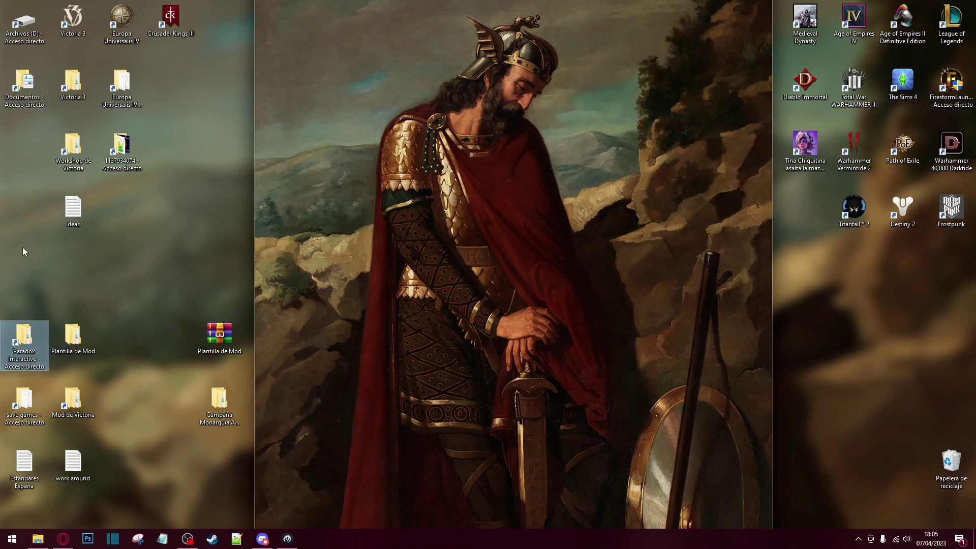
pyautogui.doubleClick(23, 350)
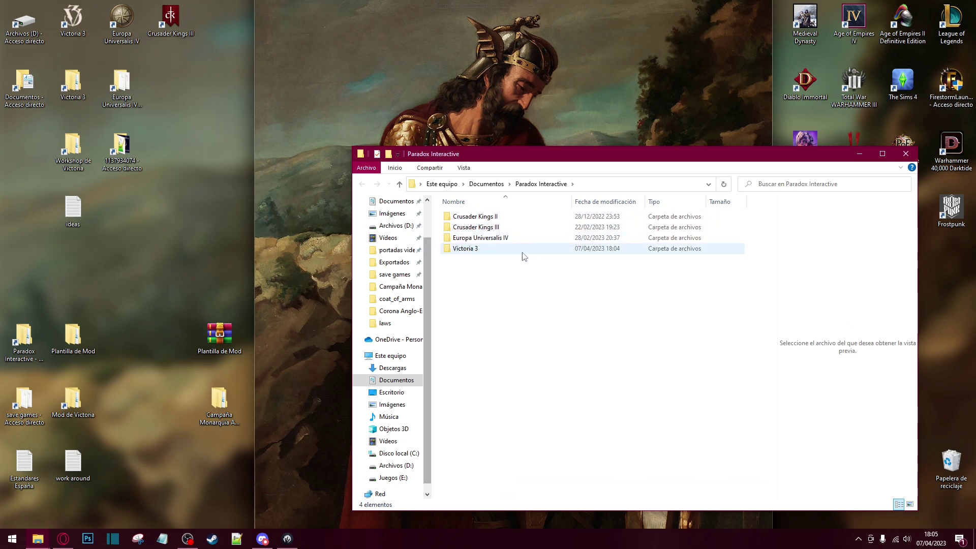
pyautogui.doubleClick(465, 249)
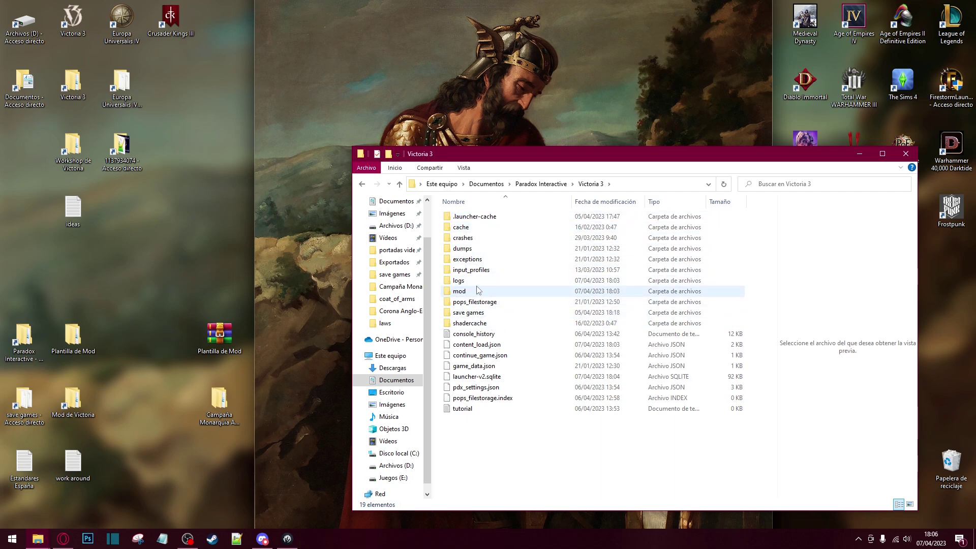
pyautogui.doubleClick(497, 314)
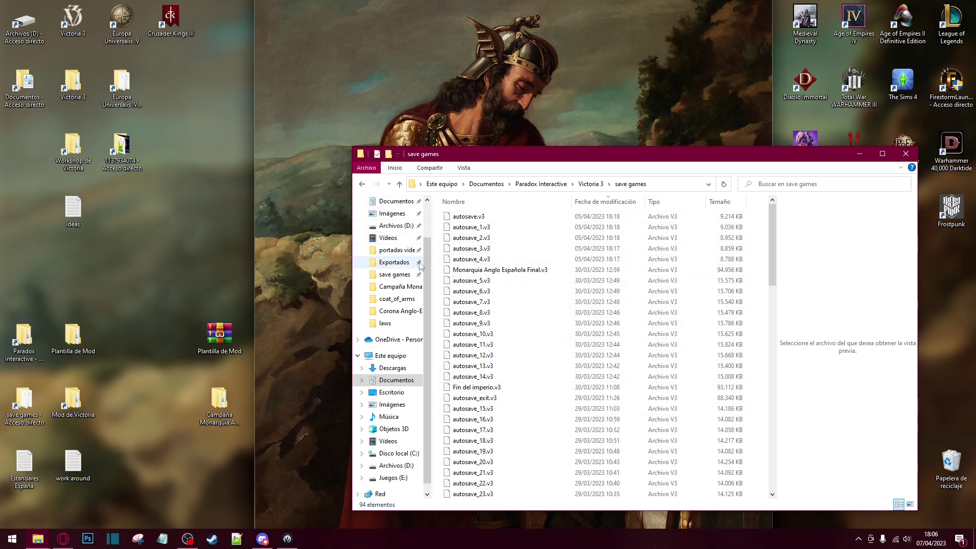
pyautogui.click(362, 183)
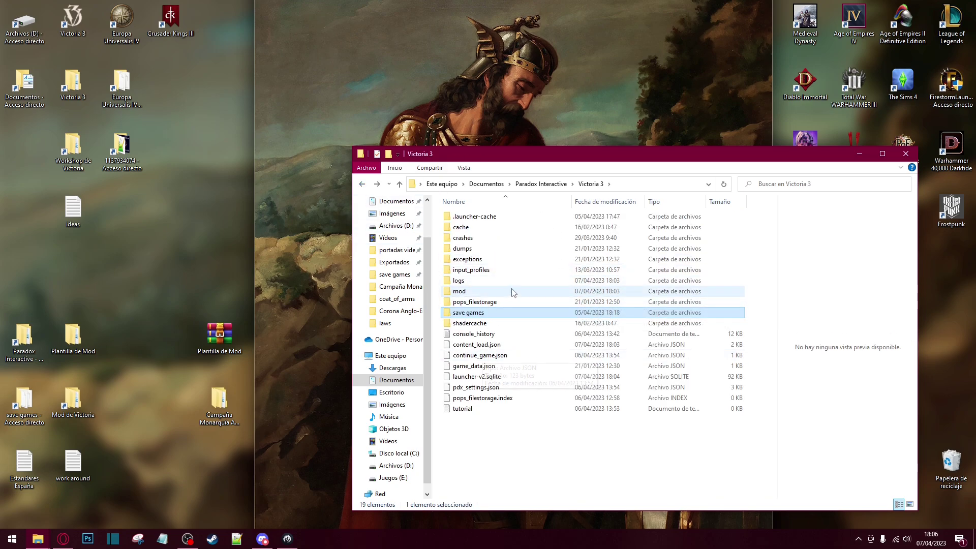
pyautogui.doubleClick(460, 292)
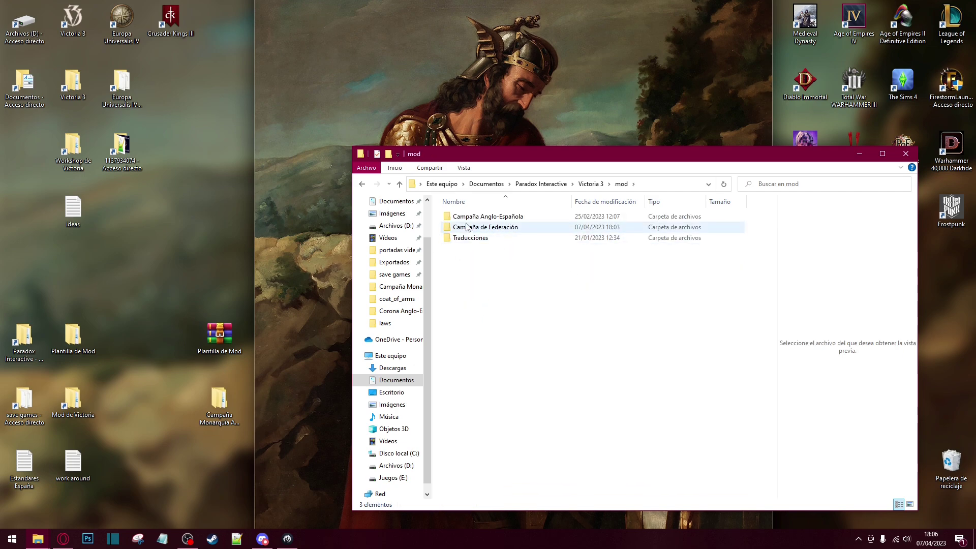
pyautogui.click(521, 231)
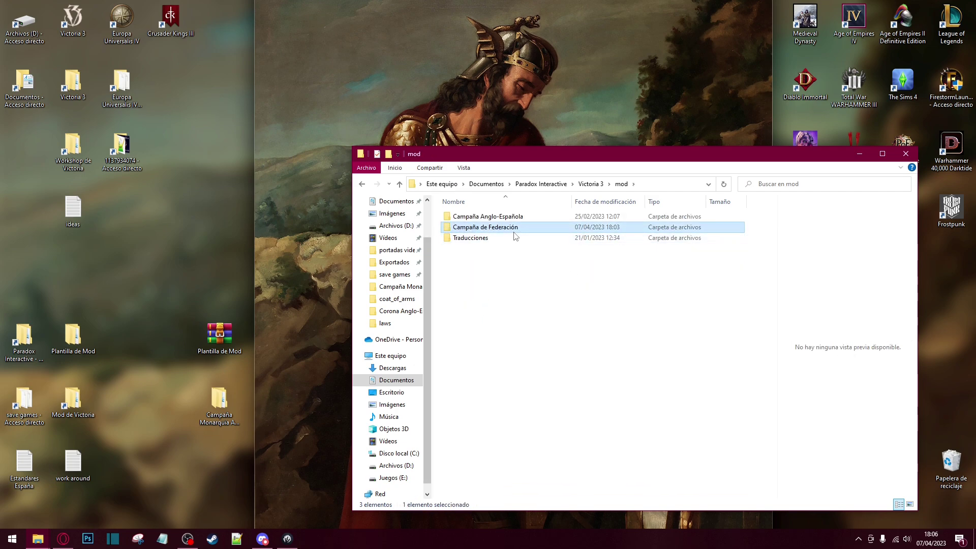
# Check Campaña de Federación among the launcher's installed mods and open its mod folder, leaving the launcher minimized
pyautogui.click(287, 539)
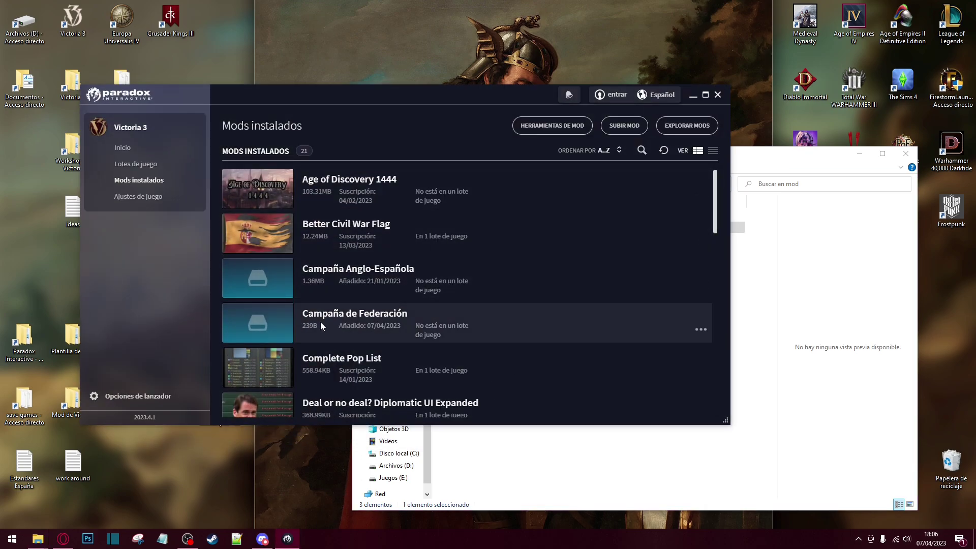
pyautogui.hotkey('alt', 'Tab')
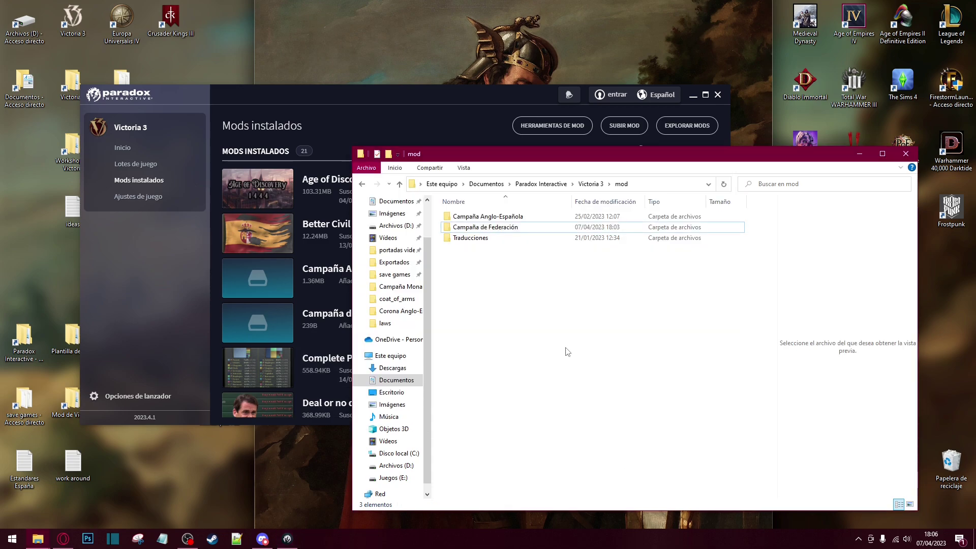
pyautogui.doubleClick(511, 231)
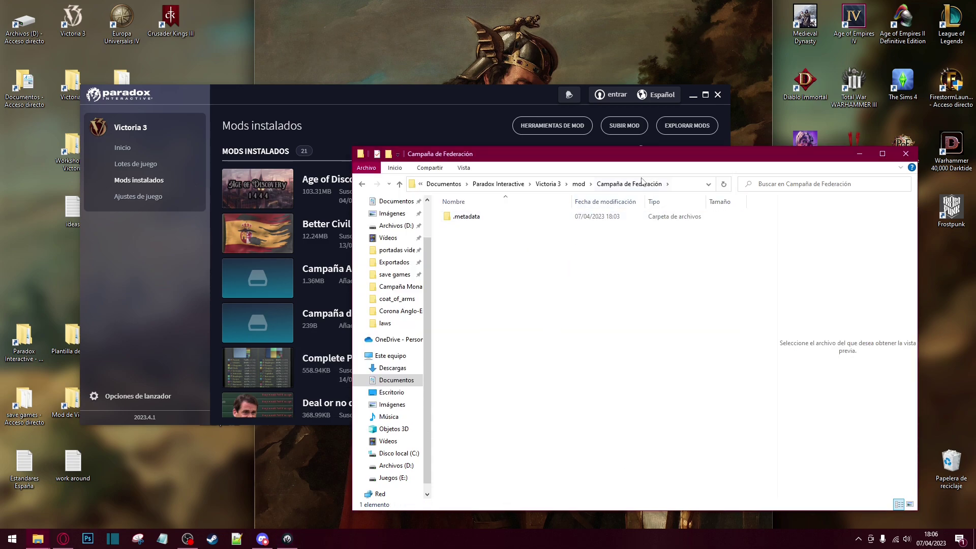
pyautogui.click(694, 103)
pyautogui.click(693, 95)
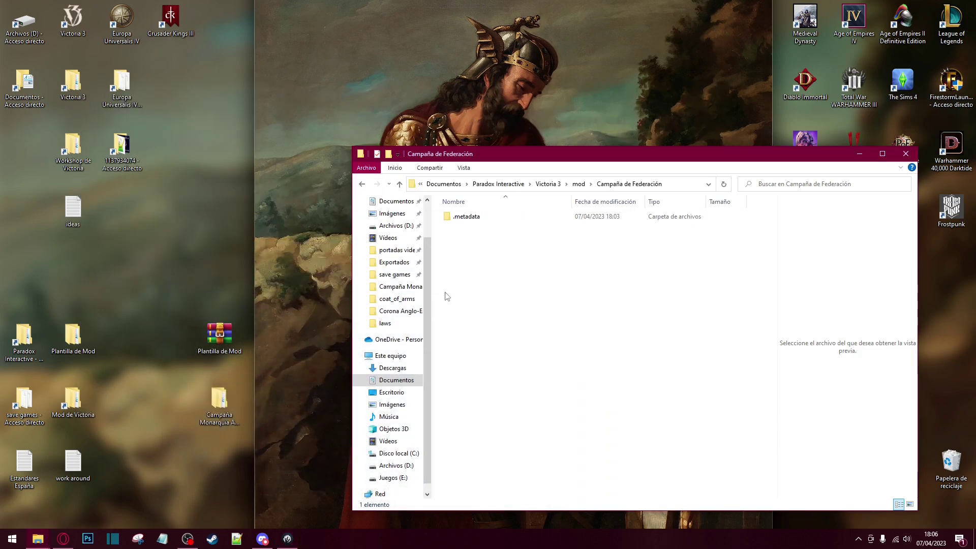
# Copy the common, gfx and localization folders from Plantilla de Mod into the Campaña de Federación mod folder
pyautogui.doubleClick(73, 338)
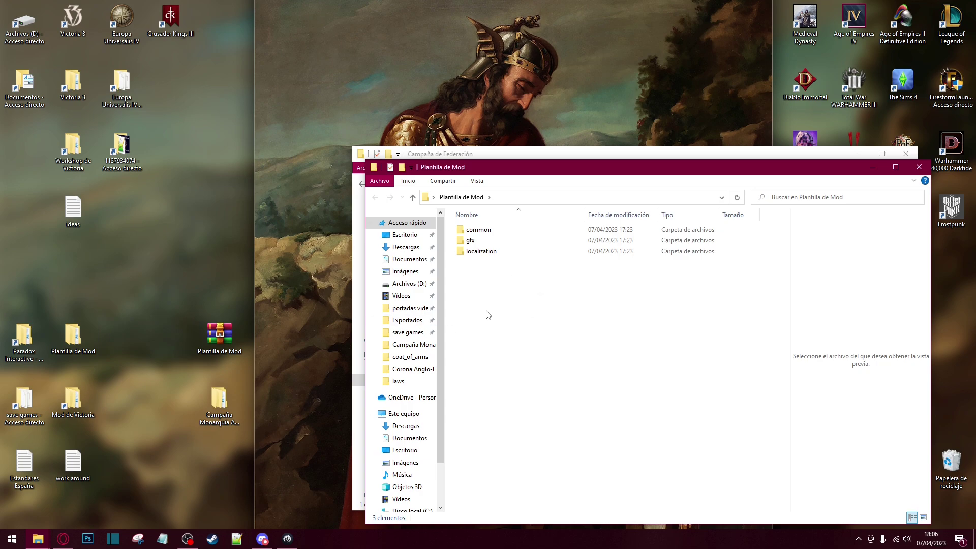
pyautogui.moveTo(488, 314); pyautogui.dragTo(464, 229)
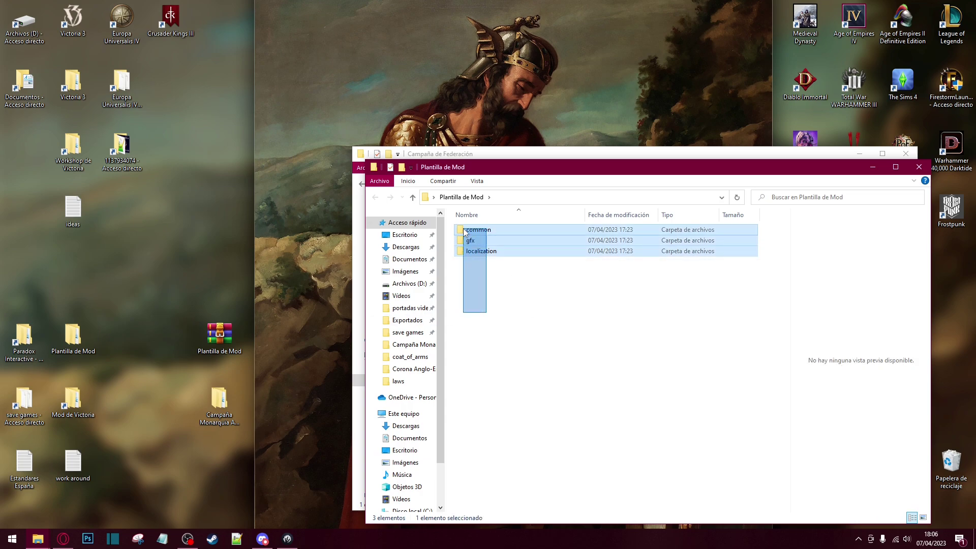
pyautogui.rightClick(539, 247)
pyautogui.click(570, 387)
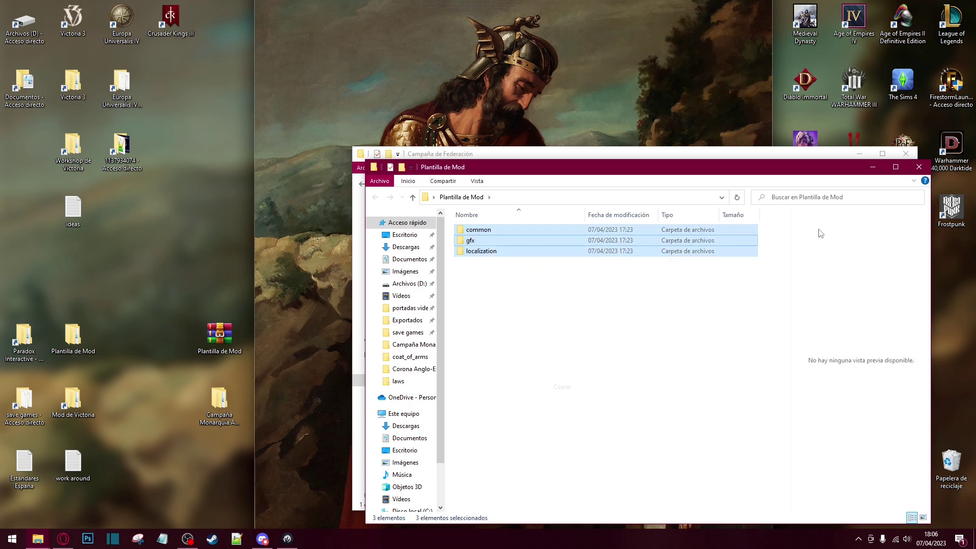
pyautogui.click(873, 167)
pyautogui.rightClick(499, 259)
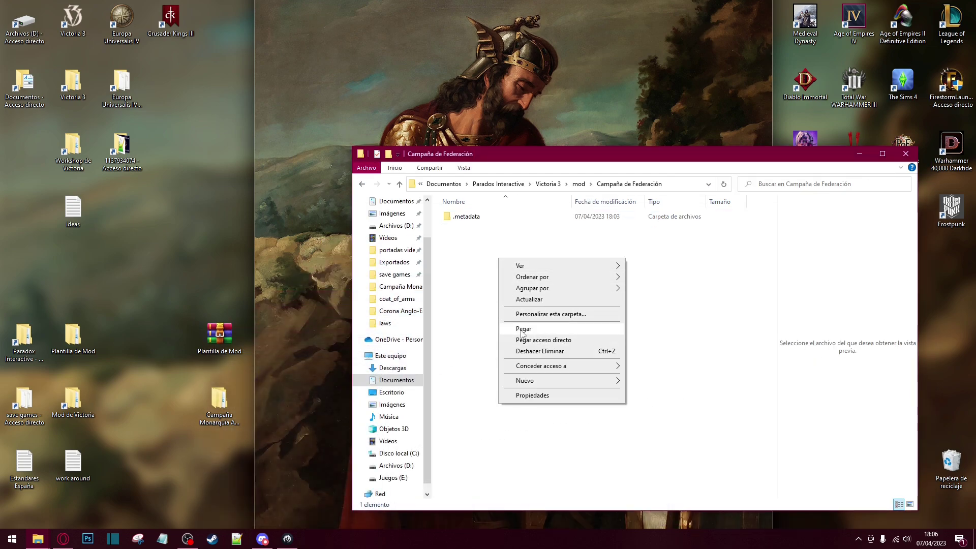
pyautogui.click(523, 329)
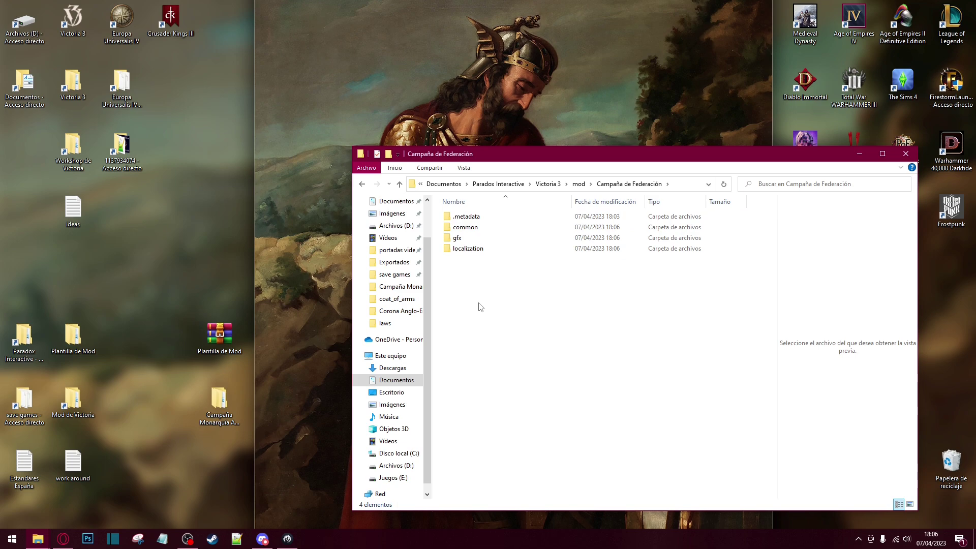
# Examine the Plantilla de Mod template's common folder and its localization/spanish/map folder with the states_l_spanish file
pyautogui.click(73, 337)
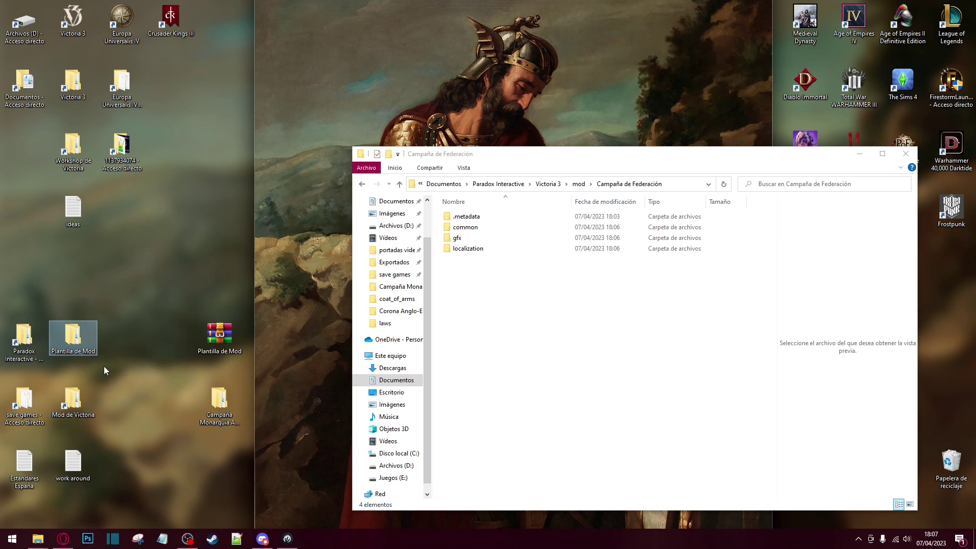
pyautogui.press('Return')
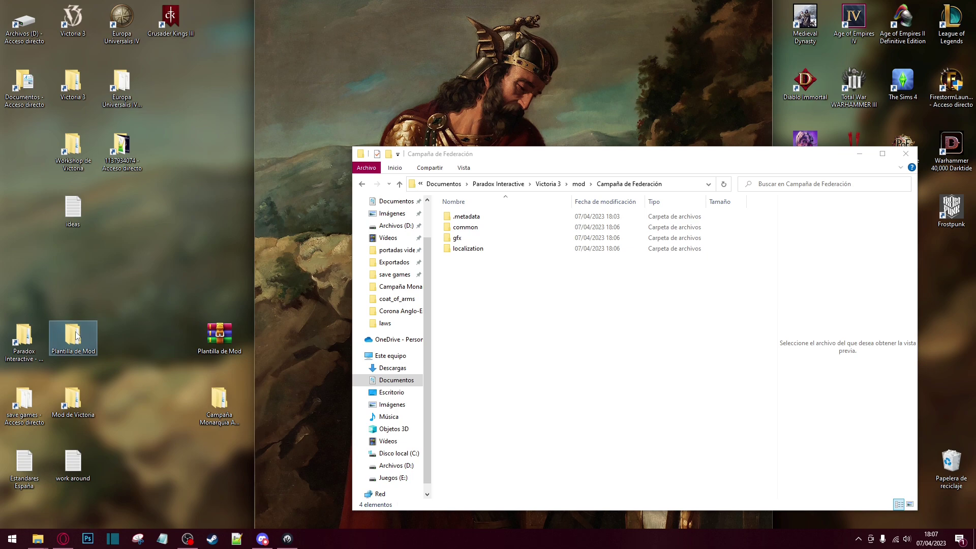
pyautogui.hotkey('ctrl', 'a')
pyautogui.click(493, 231)
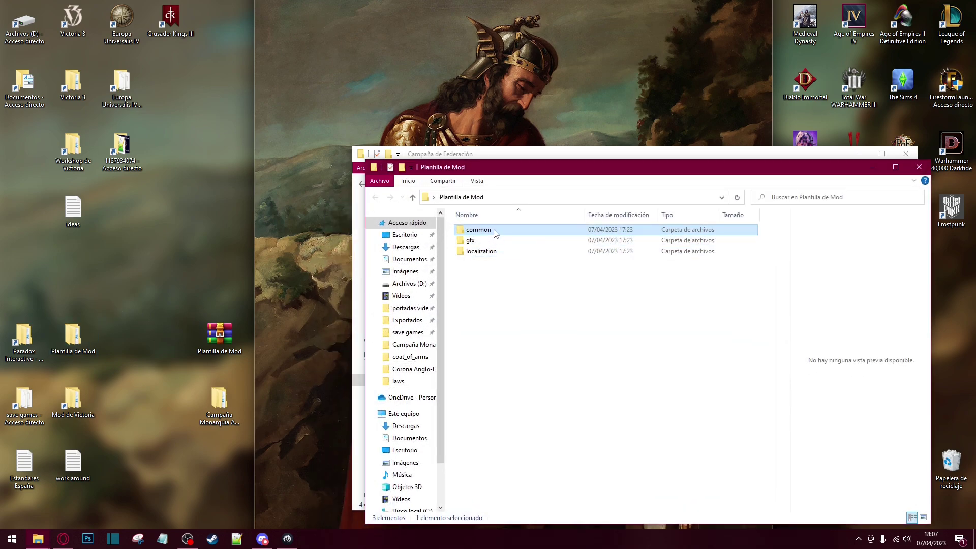
pyautogui.doubleClick(497, 230)
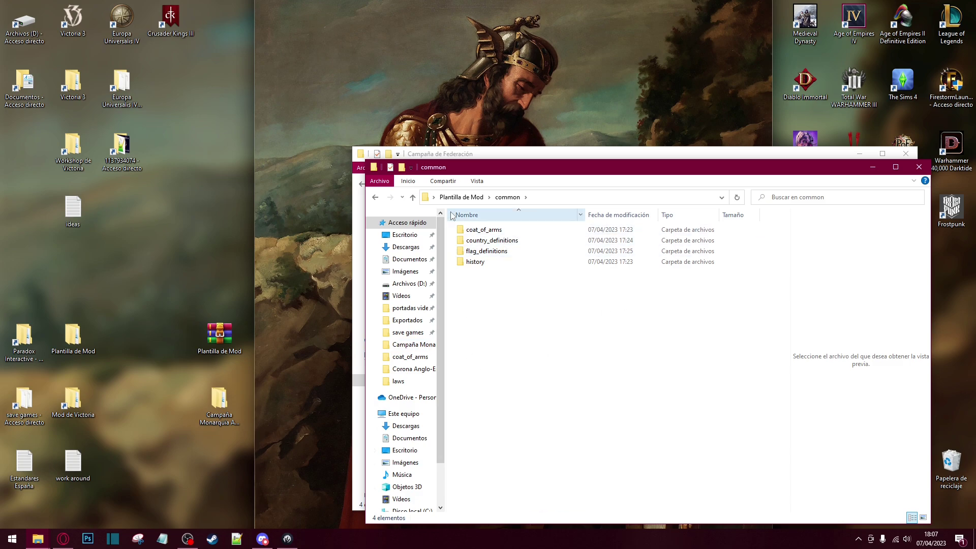
pyautogui.click(376, 198)
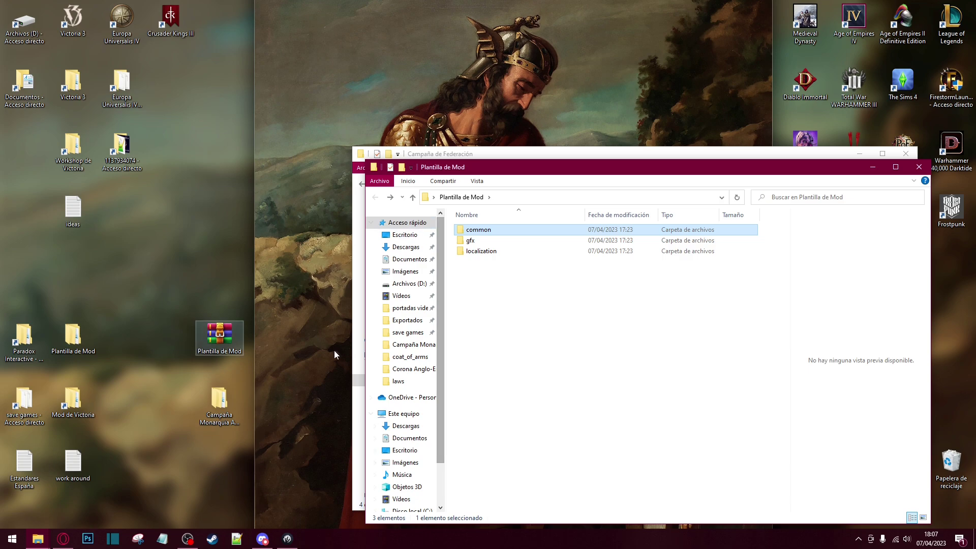
pyautogui.click(495, 255)
pyautogui.doubleClick(494, 253)
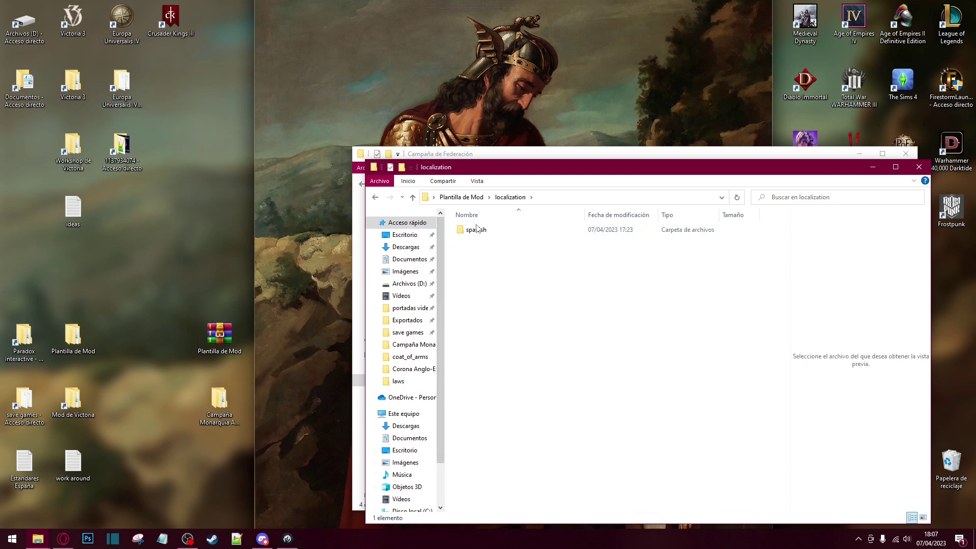
pyautogui.doubleClick(478, 230)
pyautogui.doubleClick(481, 229)
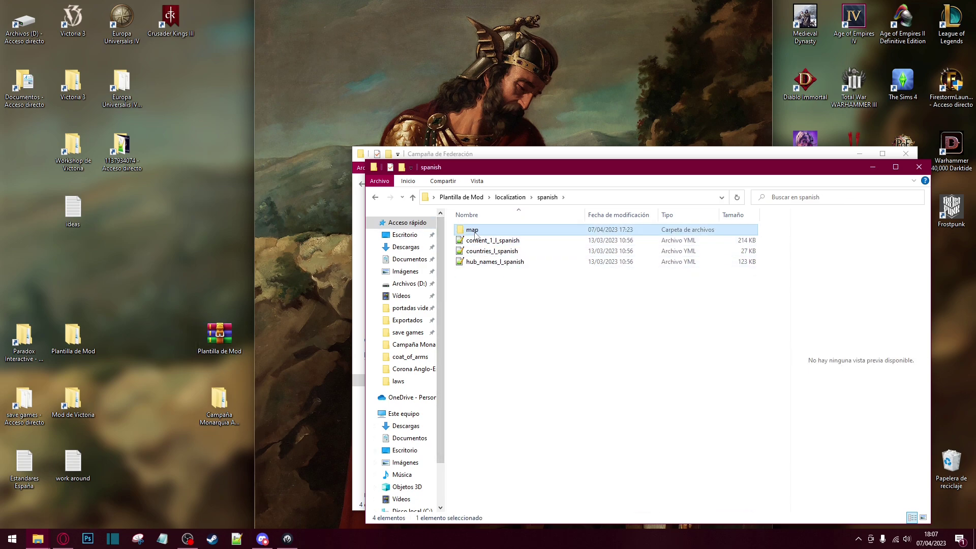
pyautogui.click(482, 232)
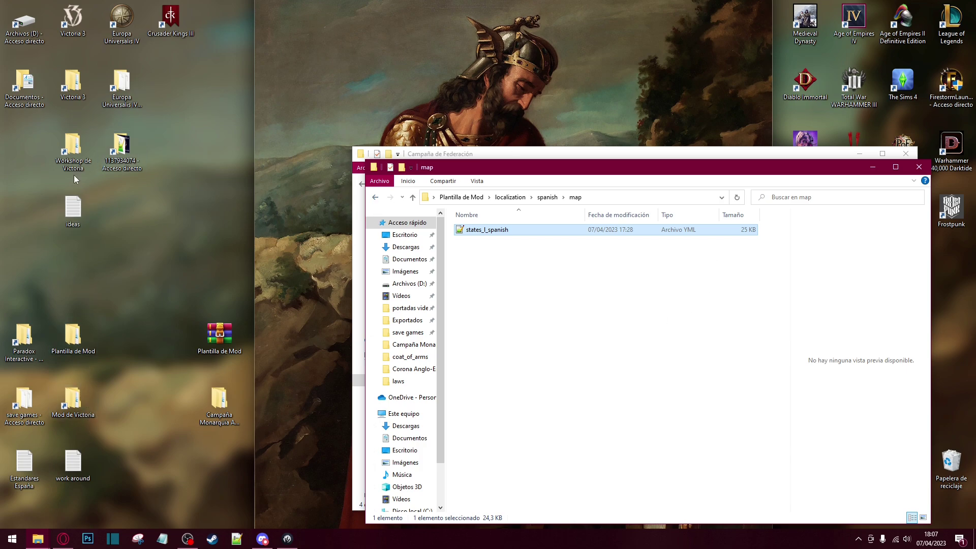
# Look through the Victoria 3 installation's game/common folder down to coat_of_arms, and close that window and the template window
pyautogui.doubleClick(74, 96)
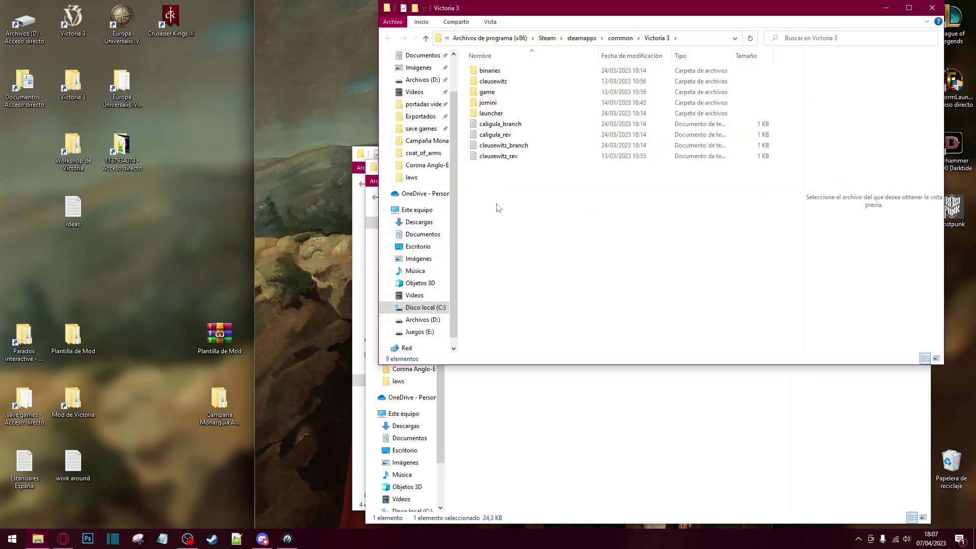
pyautogui.doubleClick(488, 92)
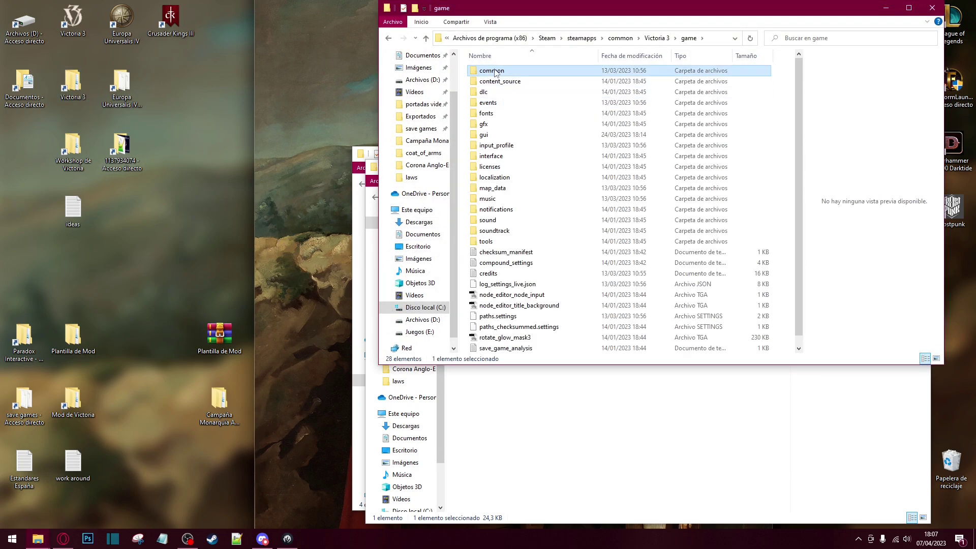
pyautogui.doubleClick(511, 70)
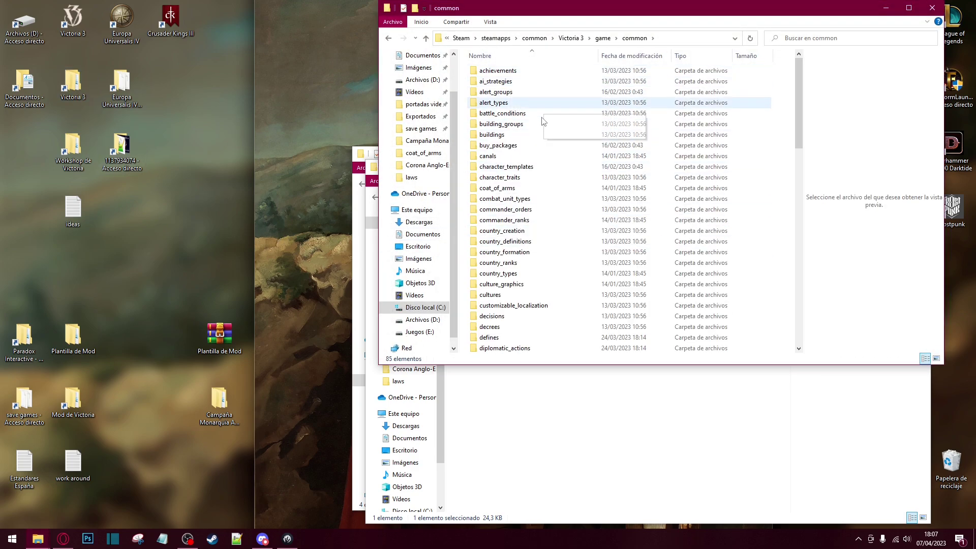
pyautogui.doubleClick(521, 190)
pyautogui.click(932, 7)
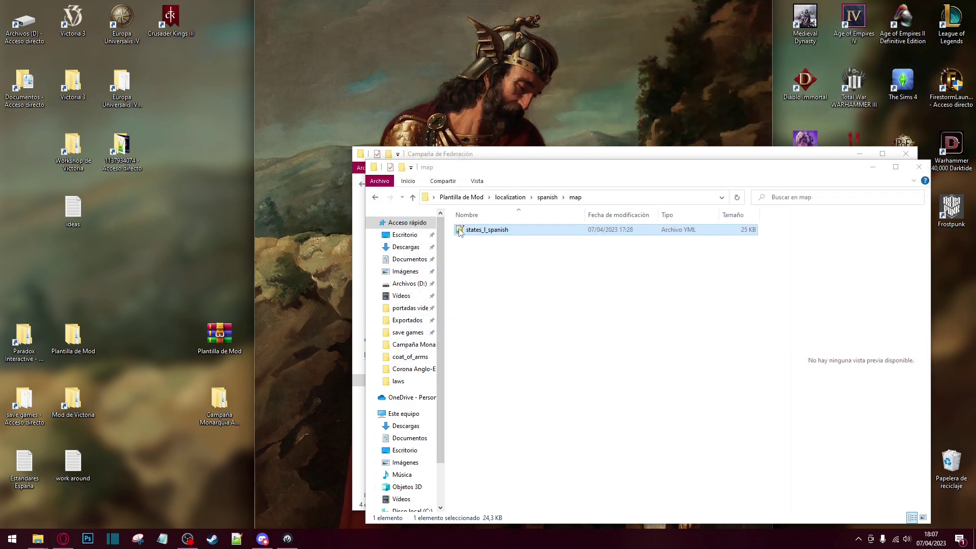
pyautogui.click(919, 167)
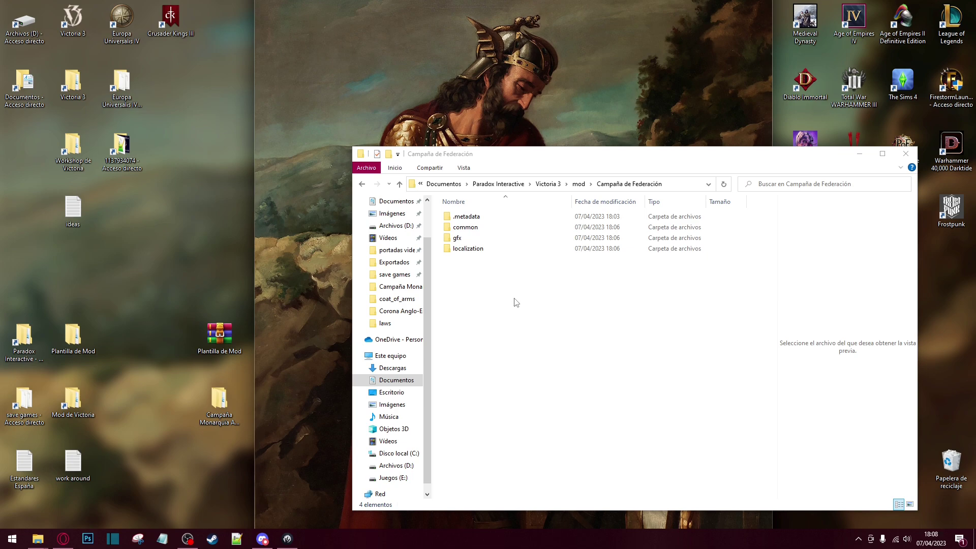
# Open common/coat_of_arms/coat_of_arms in the Campaña de Federación mod folder and preview the 02_countries file
pyautogui.doubleClick(477, 231)
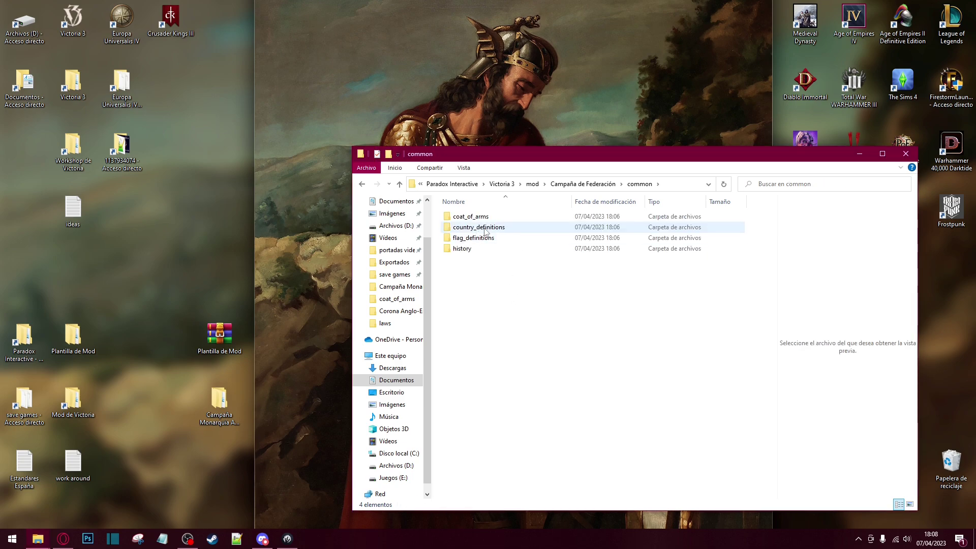
pyautogui.doubleClick(470, 216)
pyautogui.doubleClick(471, 216)
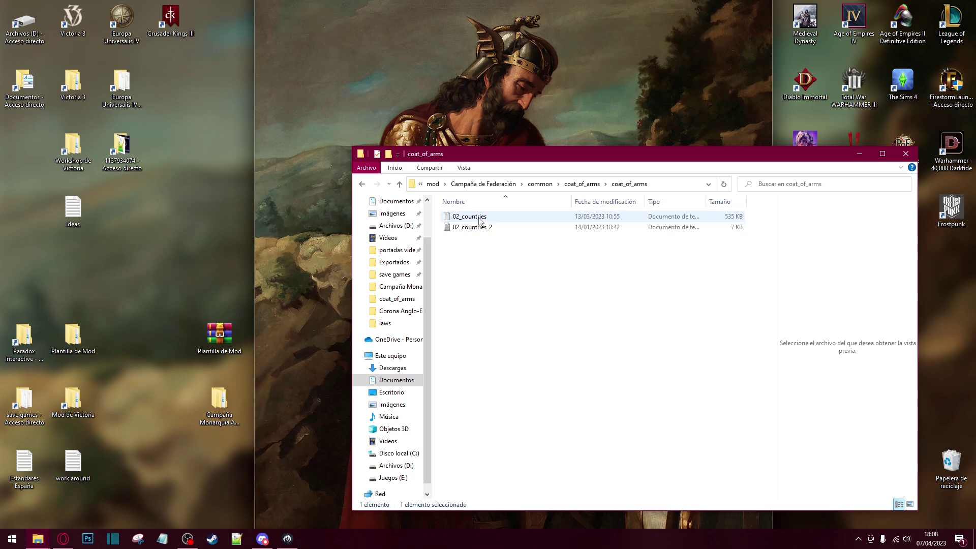
pyautogui.click(484, 217)
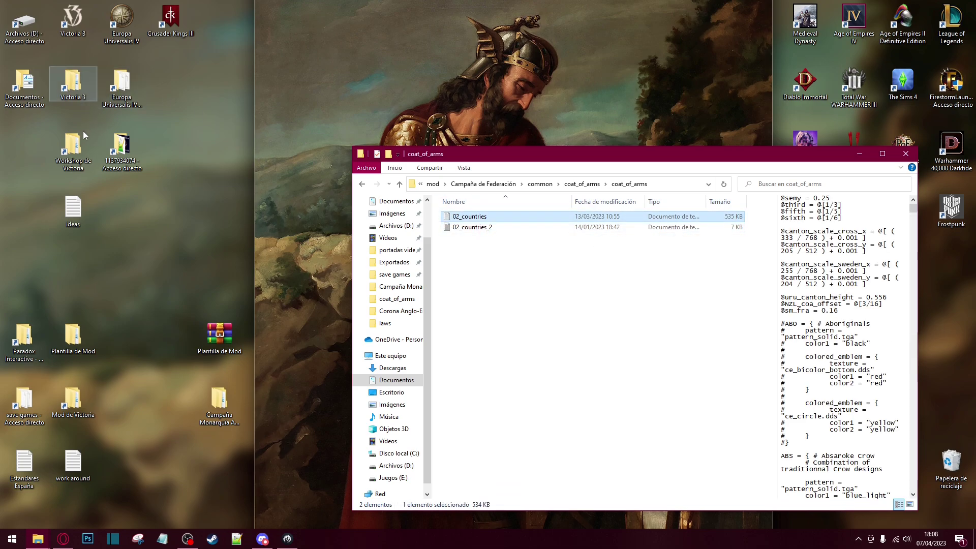
# Compare the original 02_countries file in Victoria 3's game/common/coat_of_arms/coat_of_arms with the mod's copy, and close all open folder windows
pyautogui.click(74, 99)
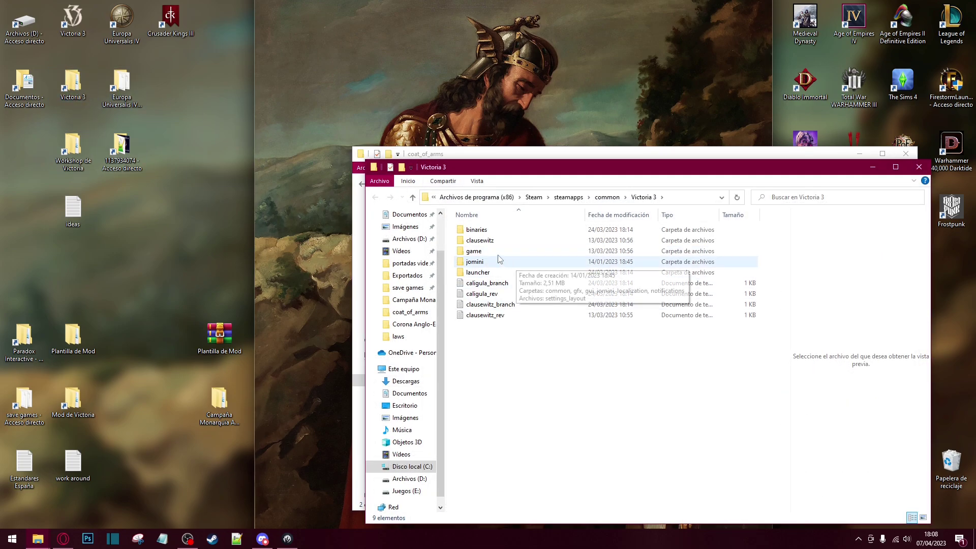
pyautogui.doubleClick(497, 257)
pyautogui.doubleClick(489, 235)
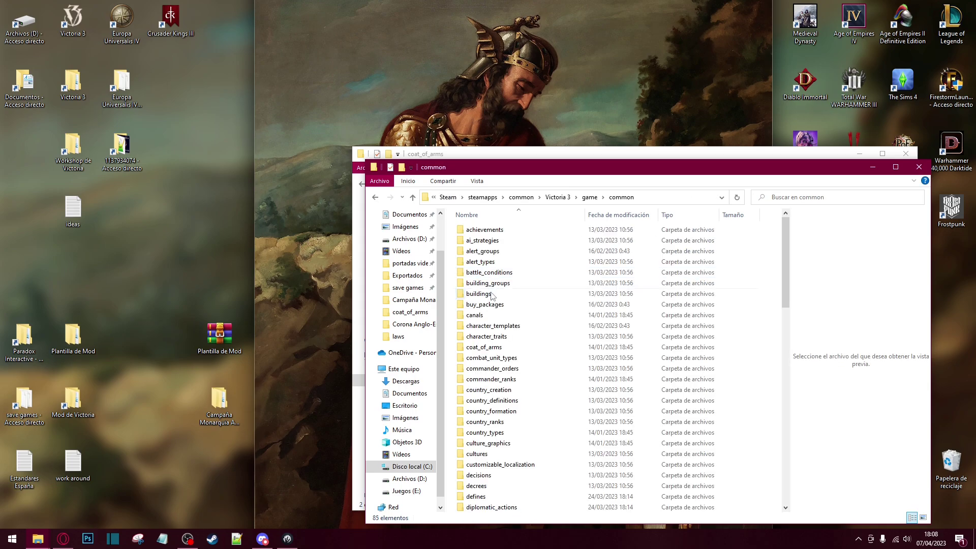
pyautogui.doubleClick(496, 348)
pyautogui.doubleClick(483, 230)
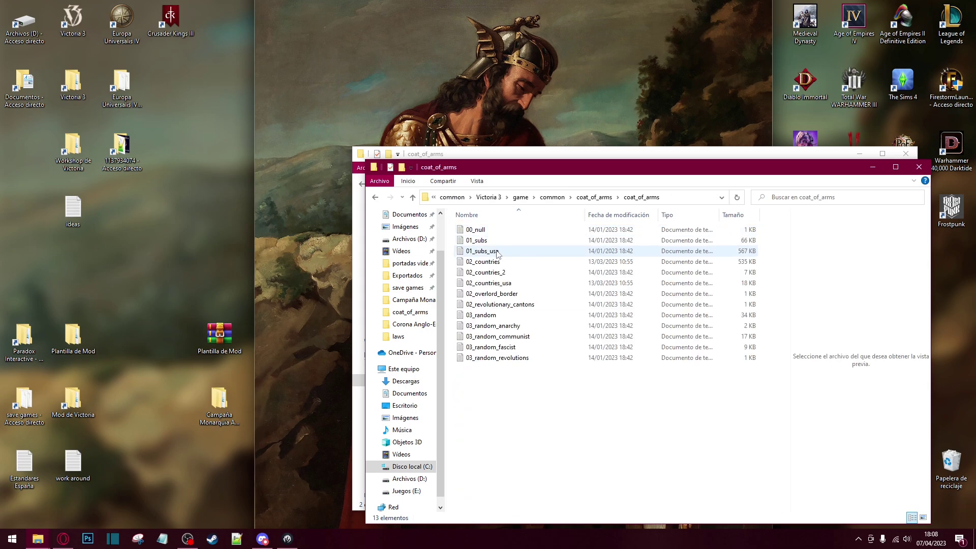
pyautogui.click(488, 262)
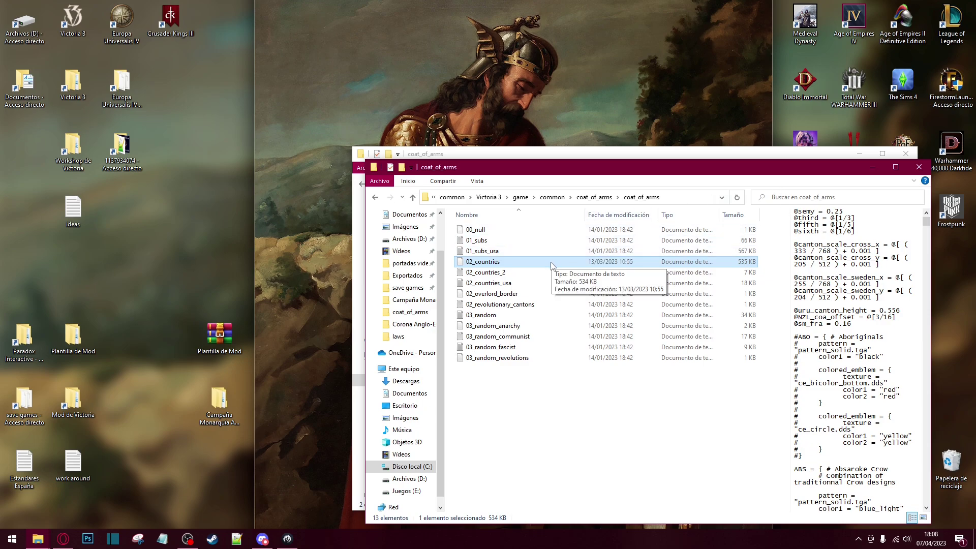
pyautogui.click(706, 156)
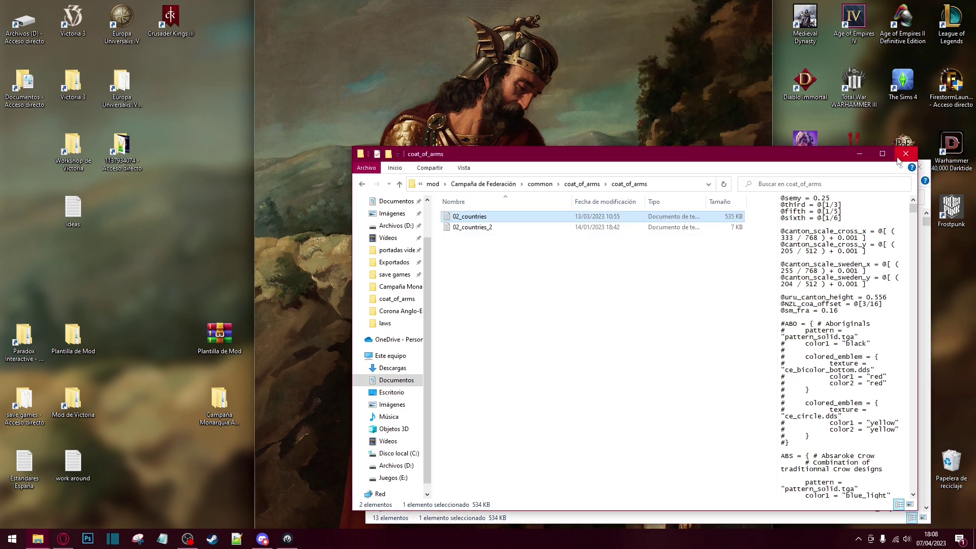
pyautogui.click(919, 234)
pyautogui.click(919, 167)
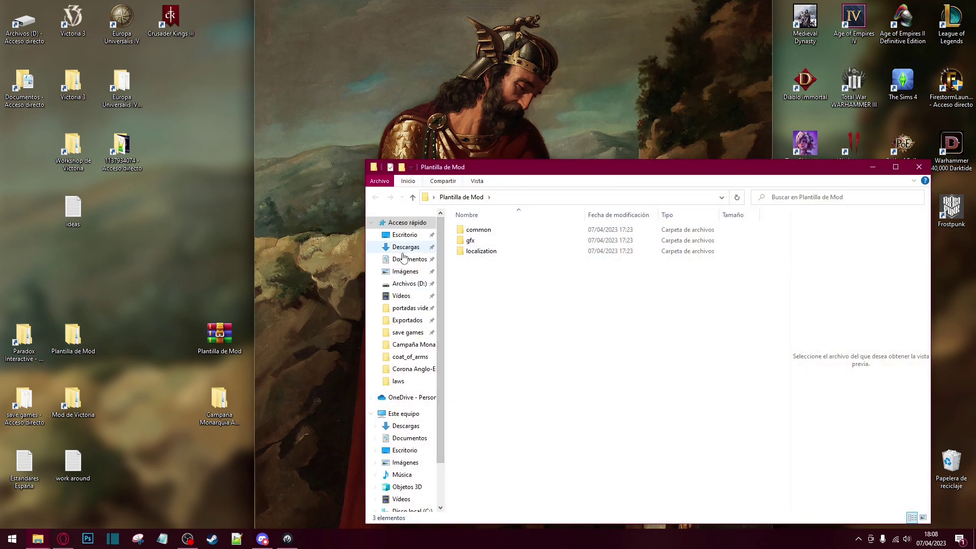
pyautogui.click(919, 167)
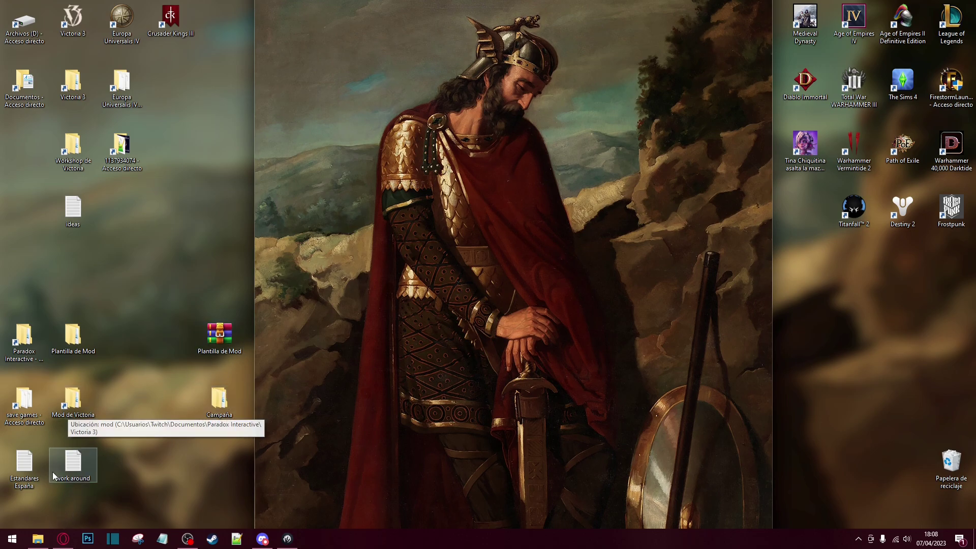
# Open the Campaña de Federación mod's common/coat_of_arms/coat_of_arms folder from the Paradox Interactive documents folder
pyautogui.click(38, 539)
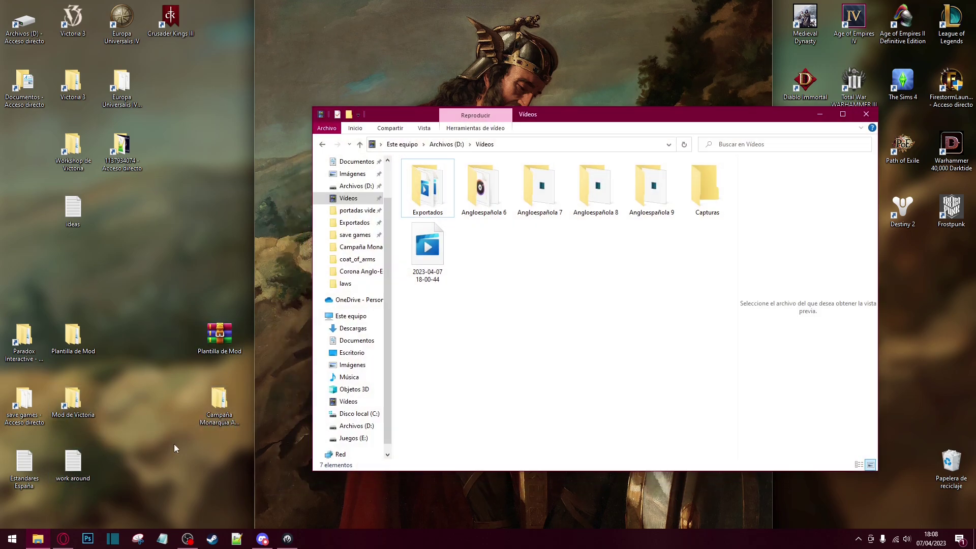
pyautogui.click(866, 113)
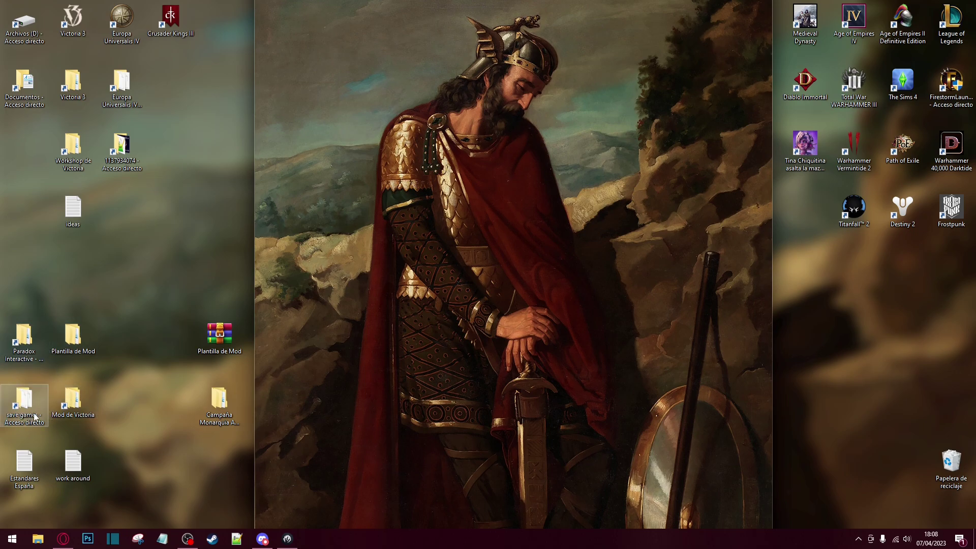
pyautogui.doubleClick(24, 341)
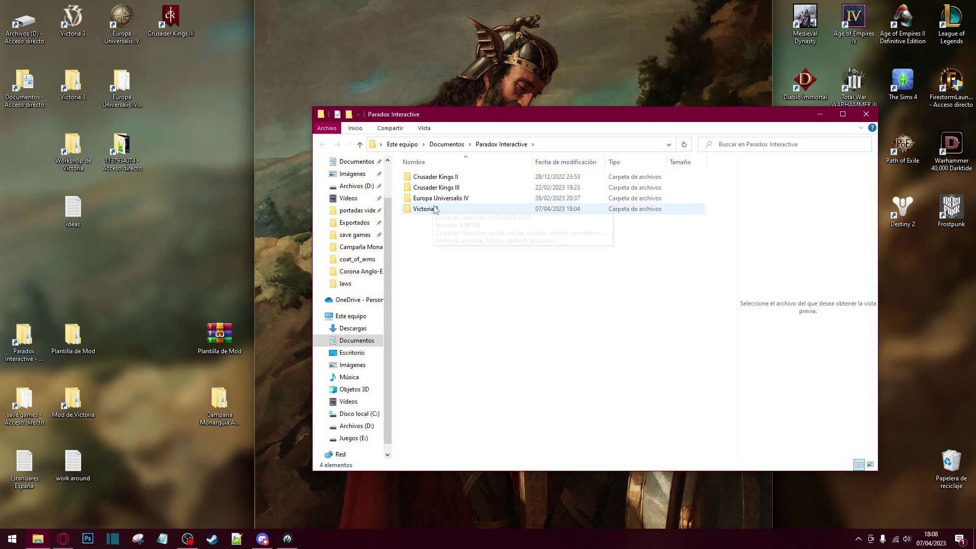
pyautogui.doubleClick(430, 209)
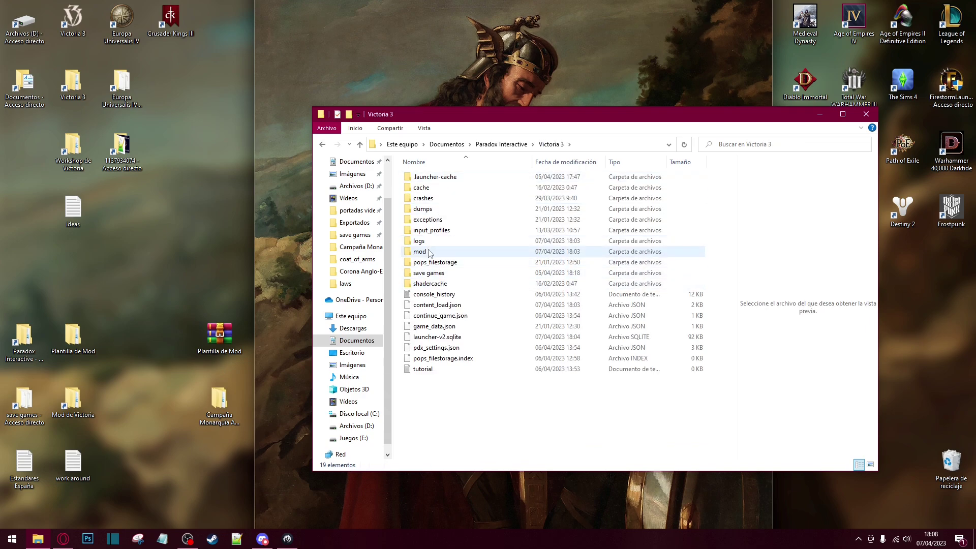
pyautogui.doubleClick(430, 252)
pyautogui.doubleClick(438, 188)
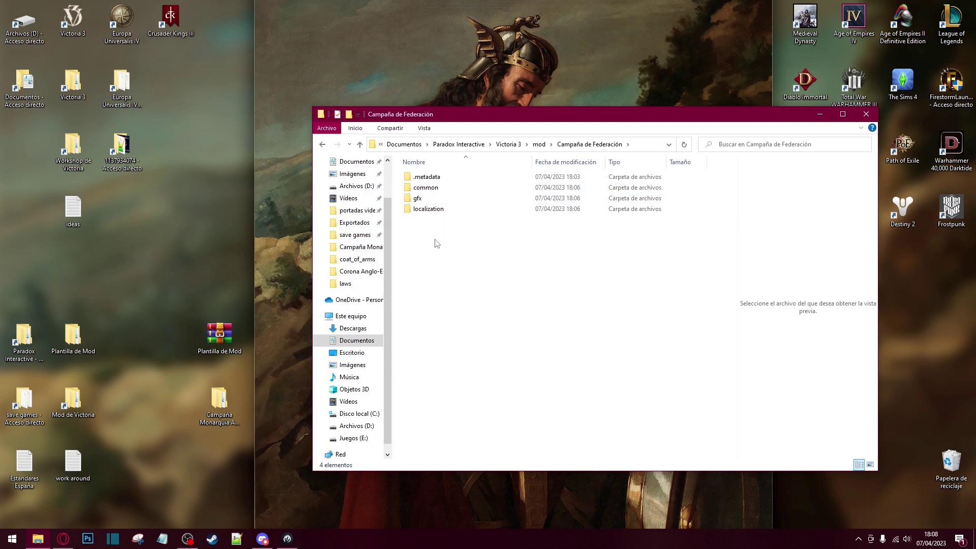
pyautogui.doubleClick(435, 189)
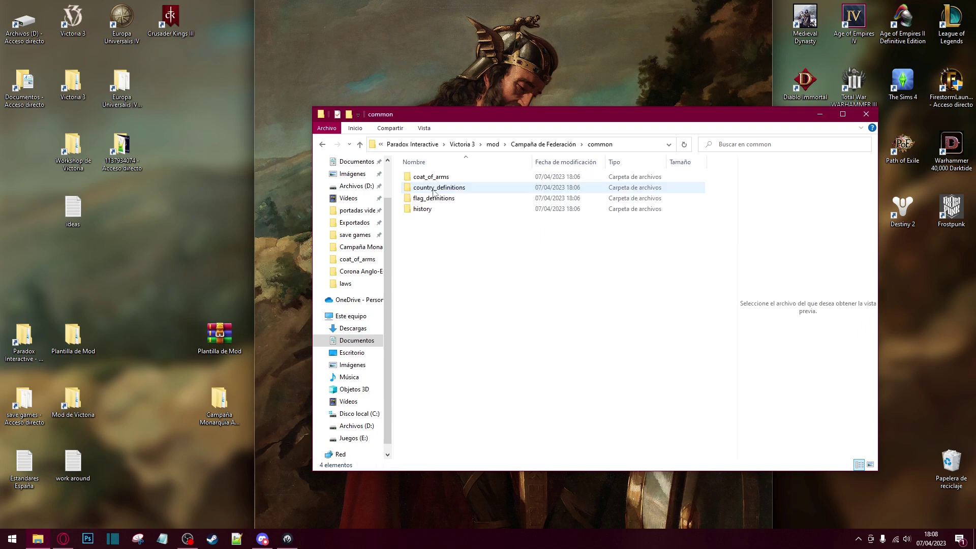
pyautogui.doubleClick(430, 178)
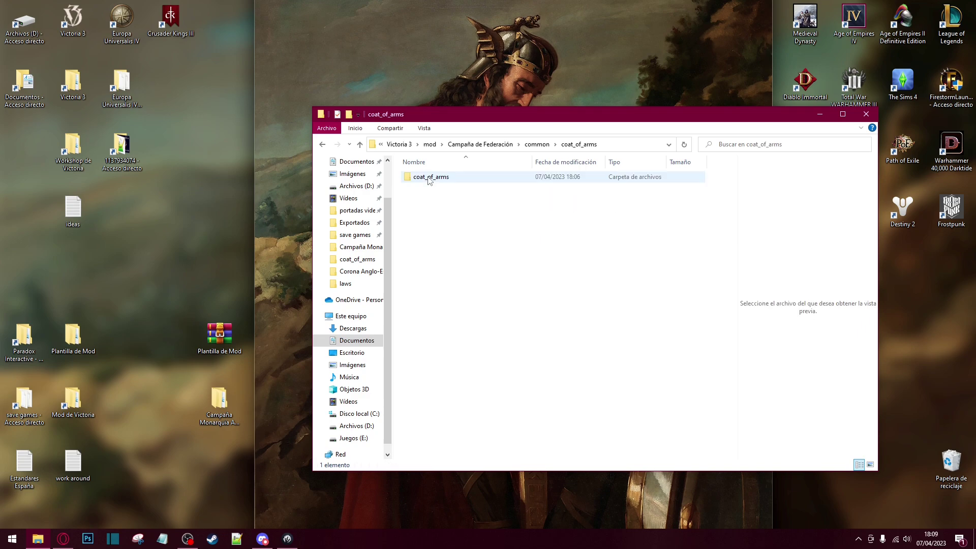
pyautogui.doubleClick(435, 180)
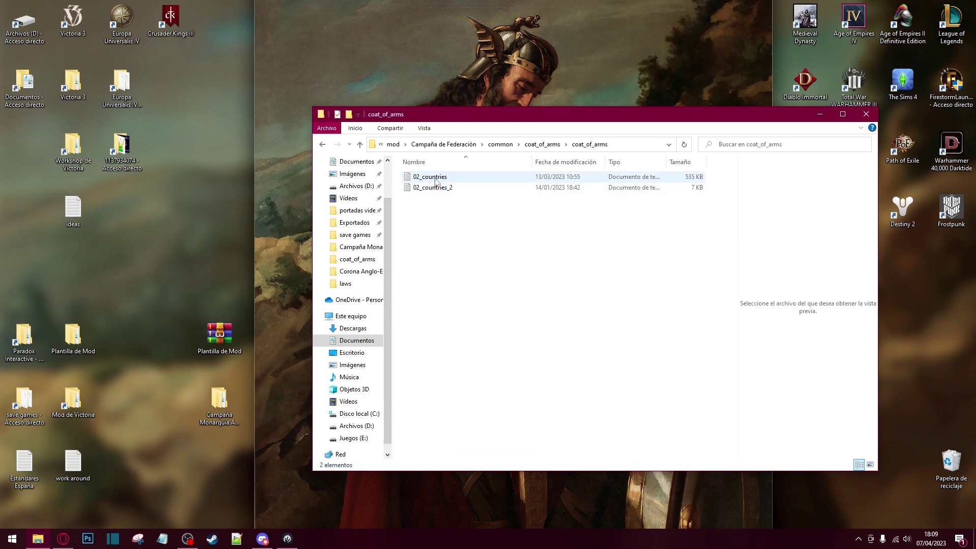
# Preview the contents of the 02_countries and 02_countries_2 files in the mod's coat_of_arms folder
pyautogui.click(436, 181)
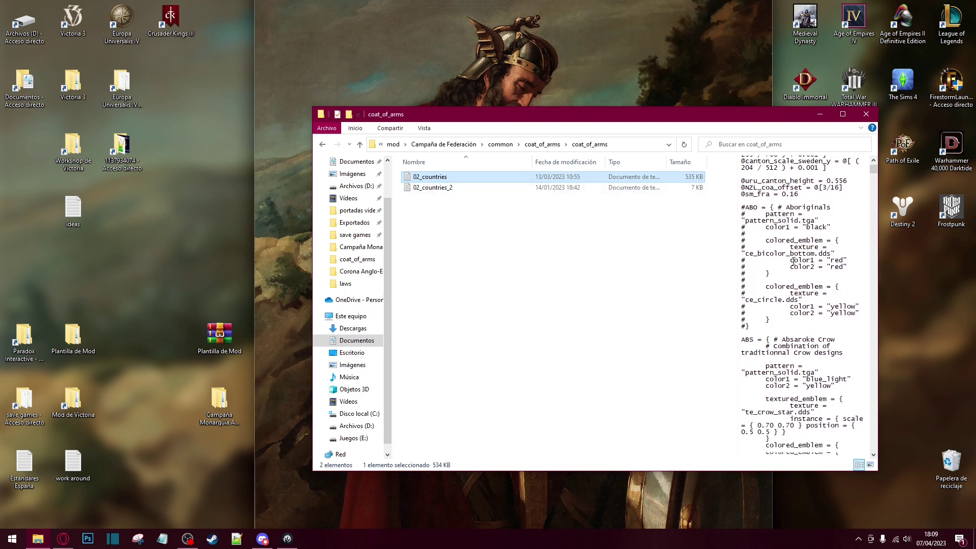
pyautogui.scroll(-10, 793, 260)
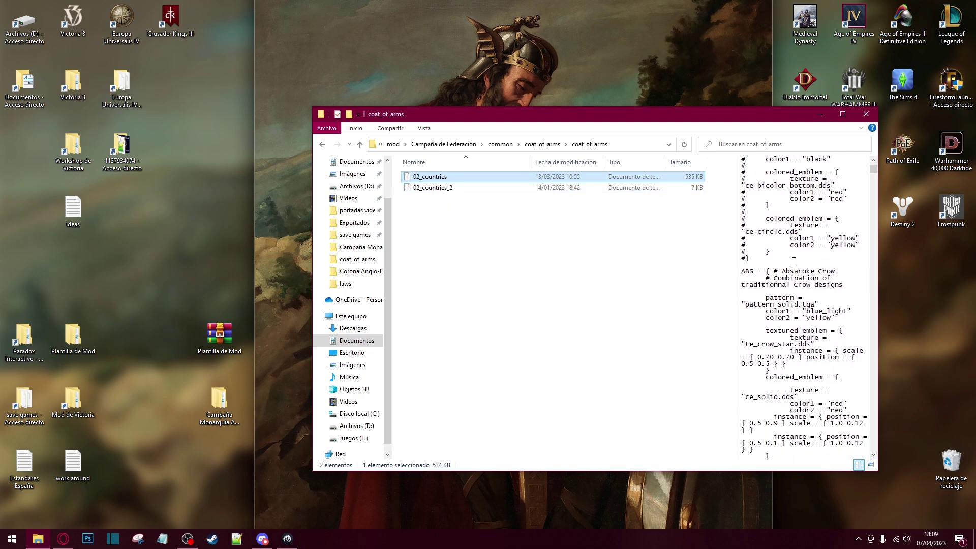
pyautogui.click(439, 189)
pyautogui.scroll(-5, 809, 237)
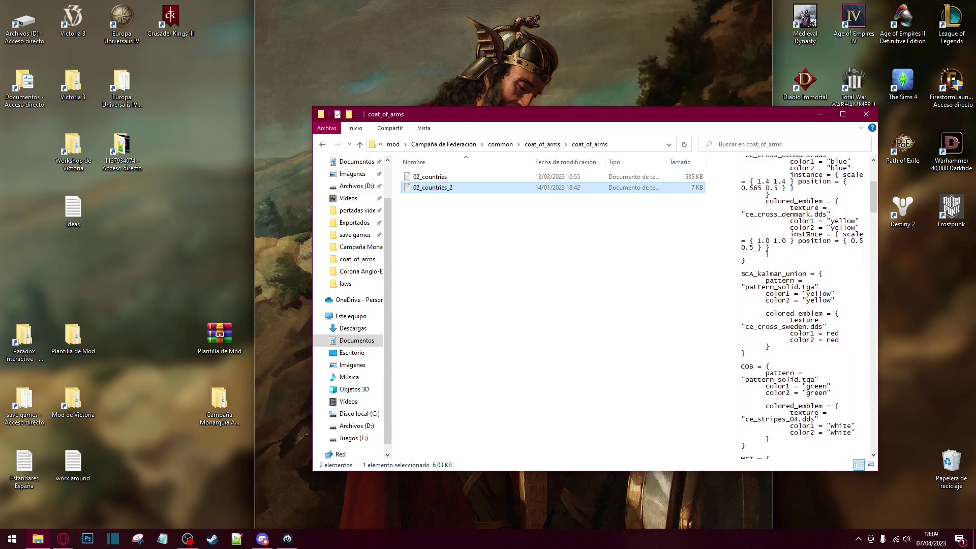
pyautogui.scroll(-10, 809, 237)
pyautogui.click(439, 219)
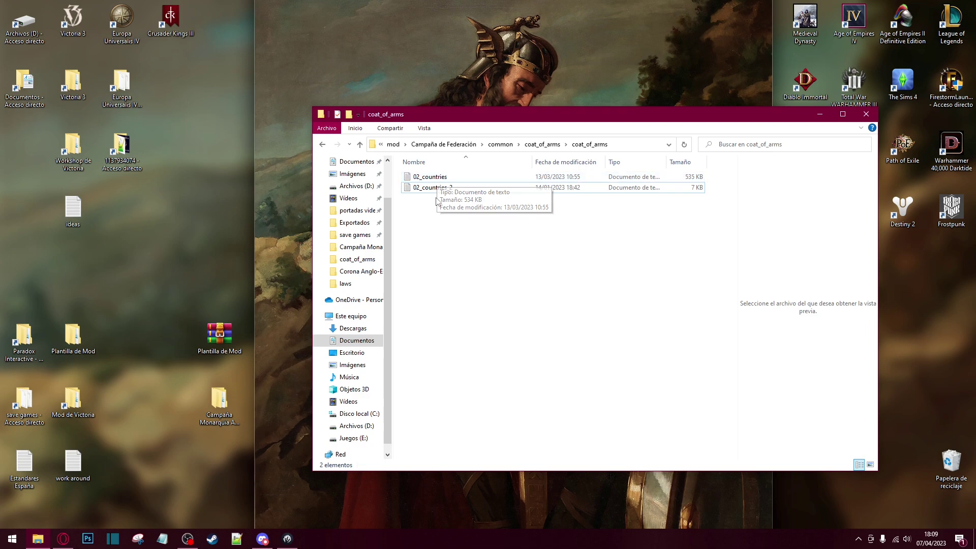
# Open the mod's 02_countries file in Notepad, skim its first country definitions, and close it
pyautogui.doubleClick(439, 179)
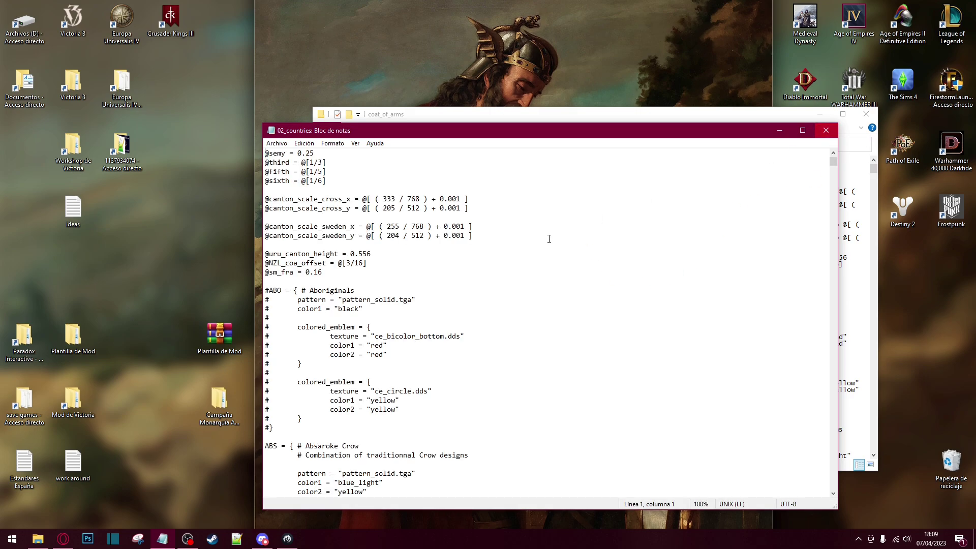
pyautogui.scroll(-5, 297, 205)
pyautogui.scroll(1, 297, 205)
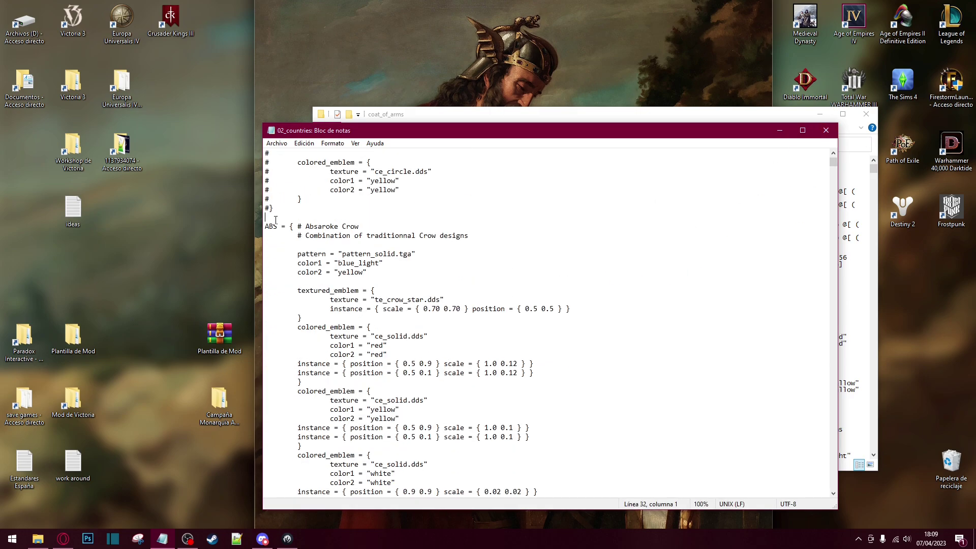
pyautogui.scroll(-20, 275, 220)
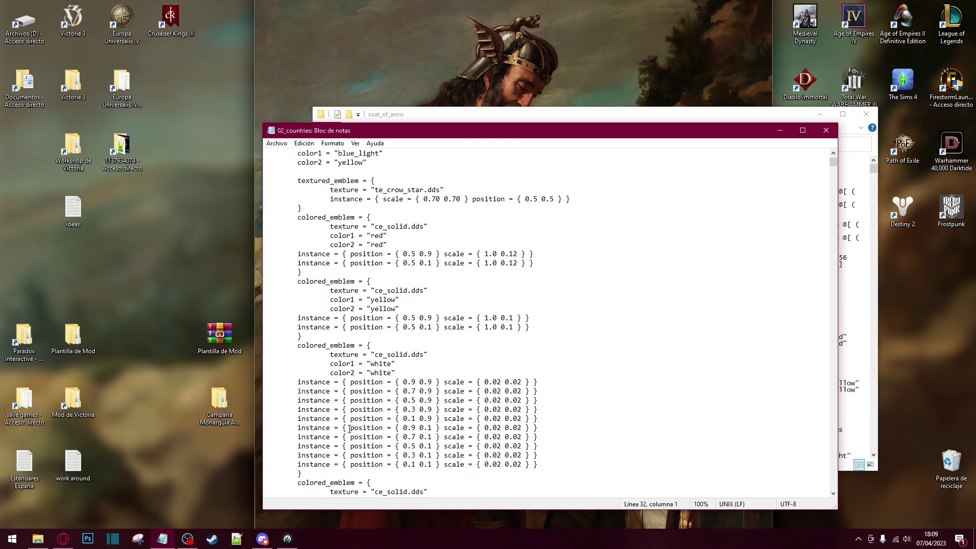
pyautogui.scroll(-5, 324, 383)
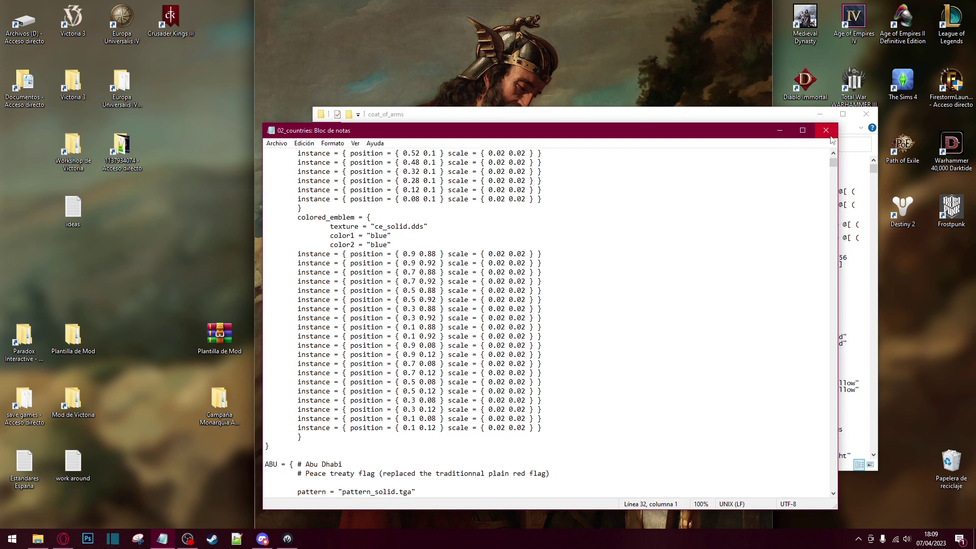
pyautogui.click(847, 145)
# Duplicate the 02_countries file within the mod's coat_of_arms folder
pyautogui.rightClick(441, 220)
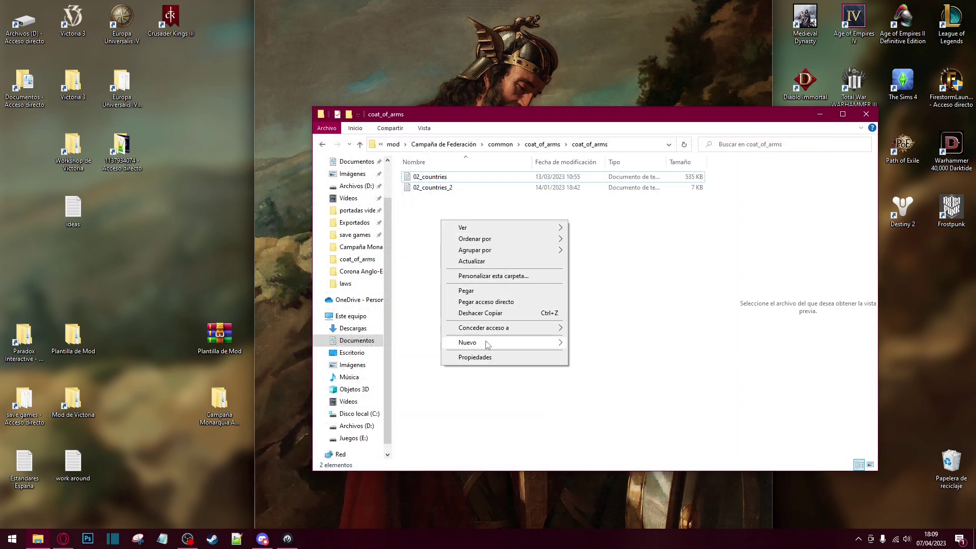
pyautogui.click(439, 177)
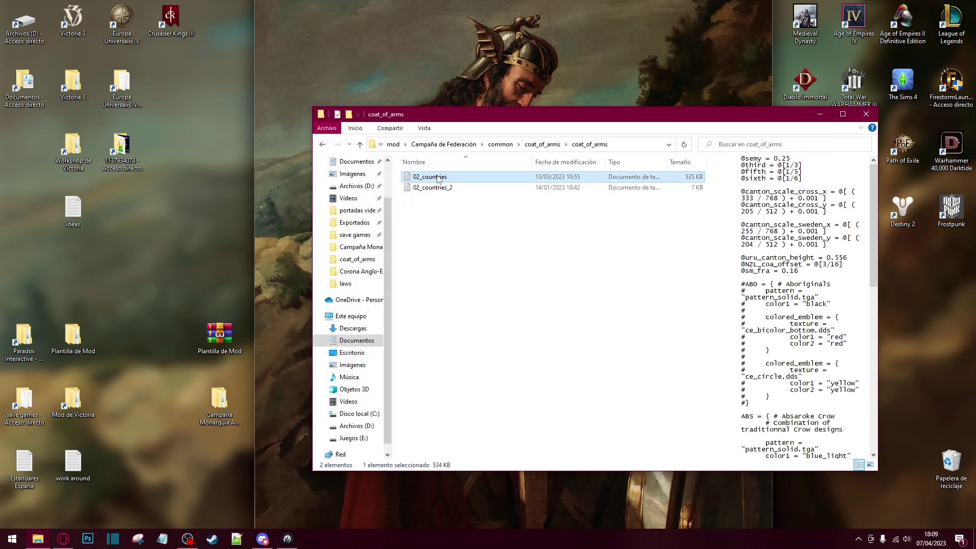
pyautogui.rightClick(451, 261)
pyautogui.click(438, 181)
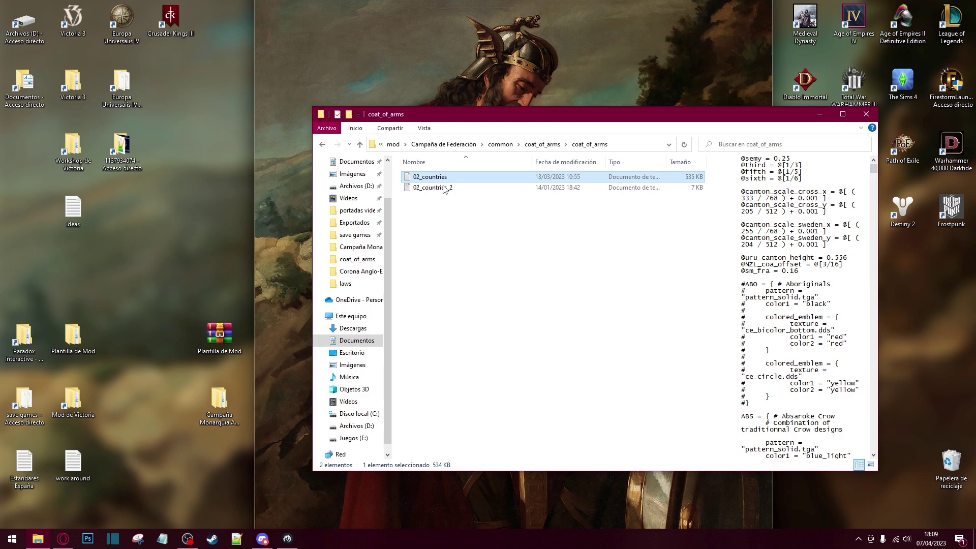
pyautogui.rightClick(438, 179)
pyautogui.click(471, 377)
pyautogui.rightClick(446, 259)
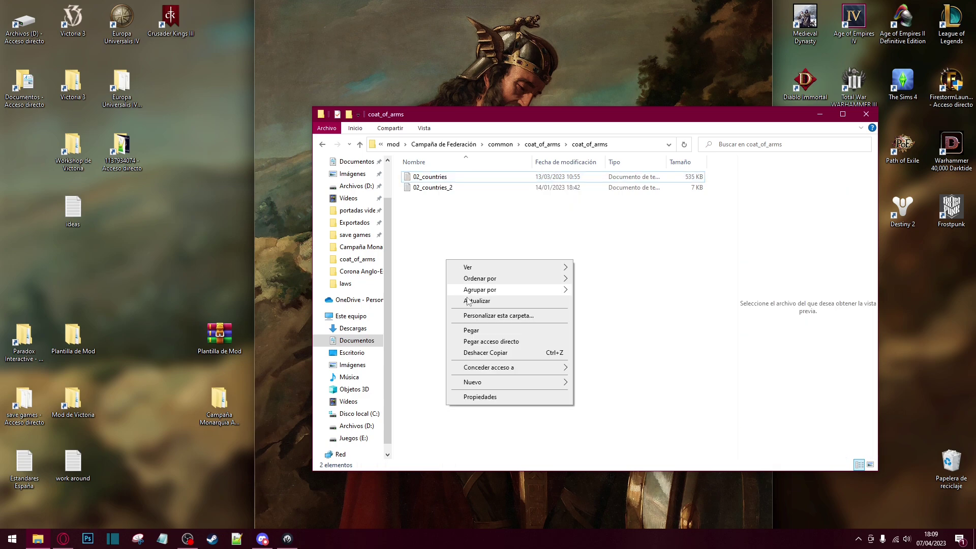
pyautogui.click(465, 329)
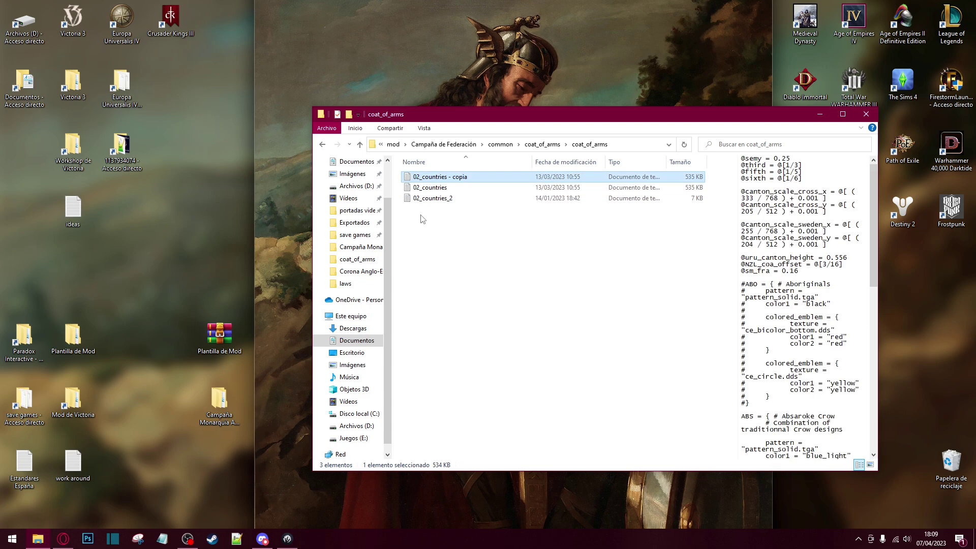
# Rename the duplicated 02_countries file as ZZ_countries
pyautogui.rightClick(442, 178)
pyautogui.click(501, 417)
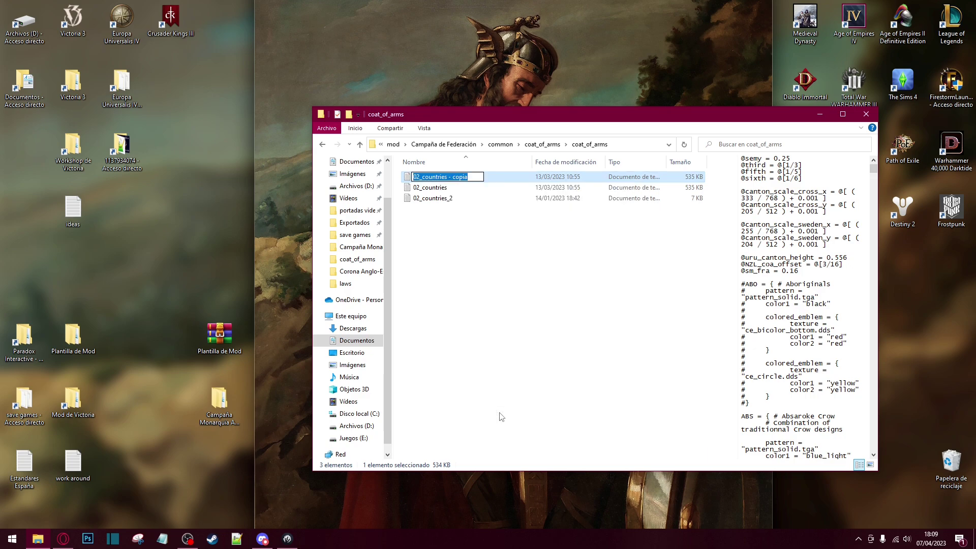
pyautogui.press('End')
pyautogui.press('BackSpace')
pyautogui.press('BackSpace')
pyautogui.press('BackSpace')
pyautogui.press('BackSpace')
pyautogui.press('BackSpace')
pyautogui.press('BackSpace')
pyautogui.press('BackSpace')
pyautogui.press('BackSpace')
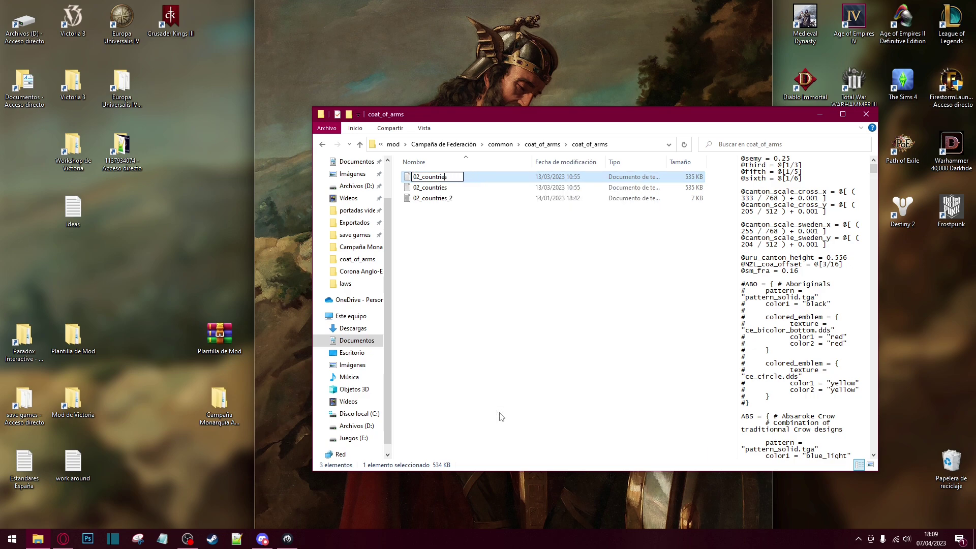
pyautogui.press('BackSpace')
pyautogui.press('BackSpace')
pyautogui.write('ZZ')
pyautogui.press('Return')
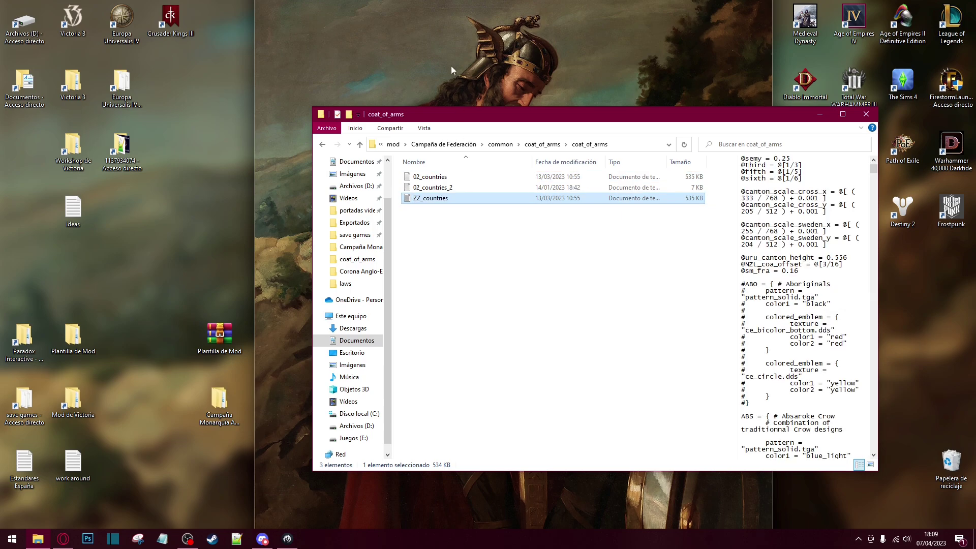
# Delete all the text in the ZZ_countries file, save it empty, and close it
pyautogui.doubleClick(439, 200)
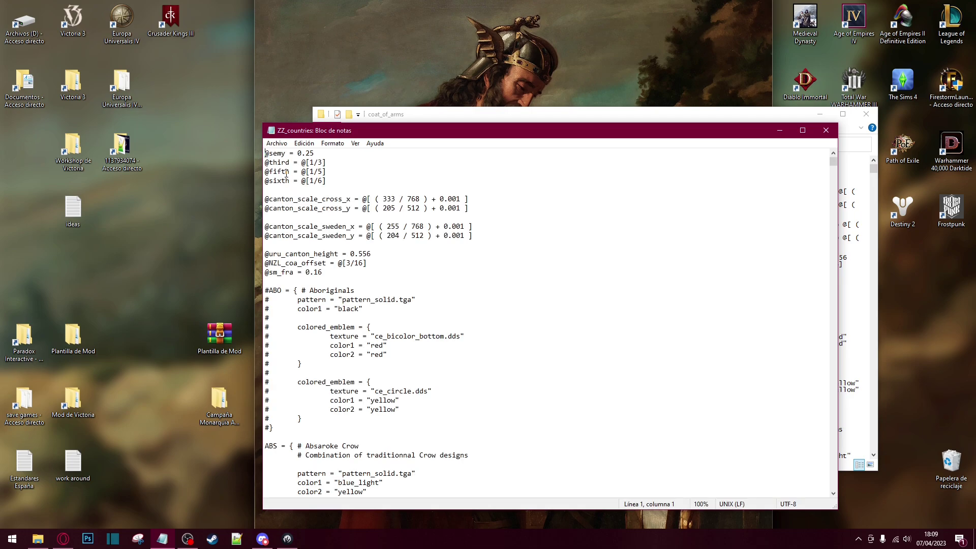
pyautogui.moveTo(271, 160); pyautogui.dragTo(341, 315)
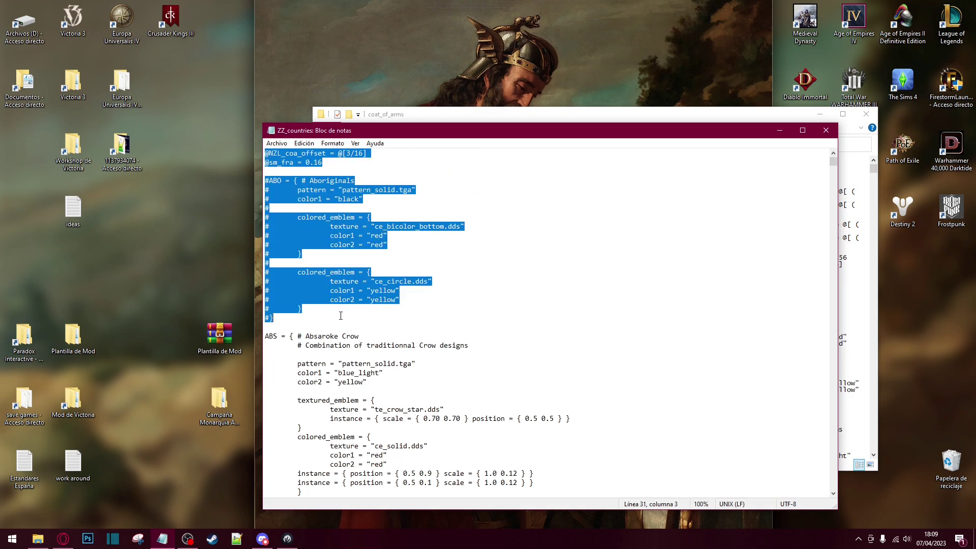
pyautogui.click(293, 319)
pyautogui.rightClick(265, 153)
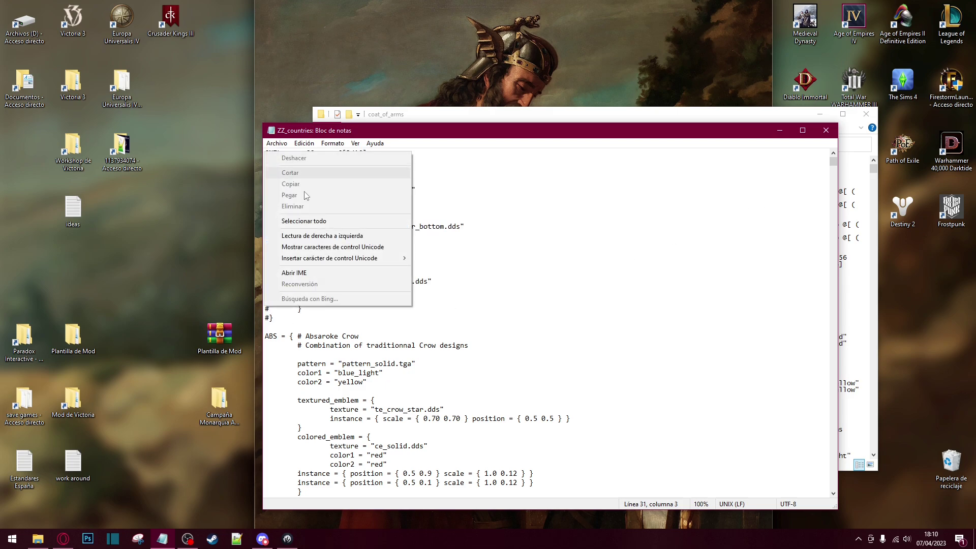
pyautogui.click(336, 222)
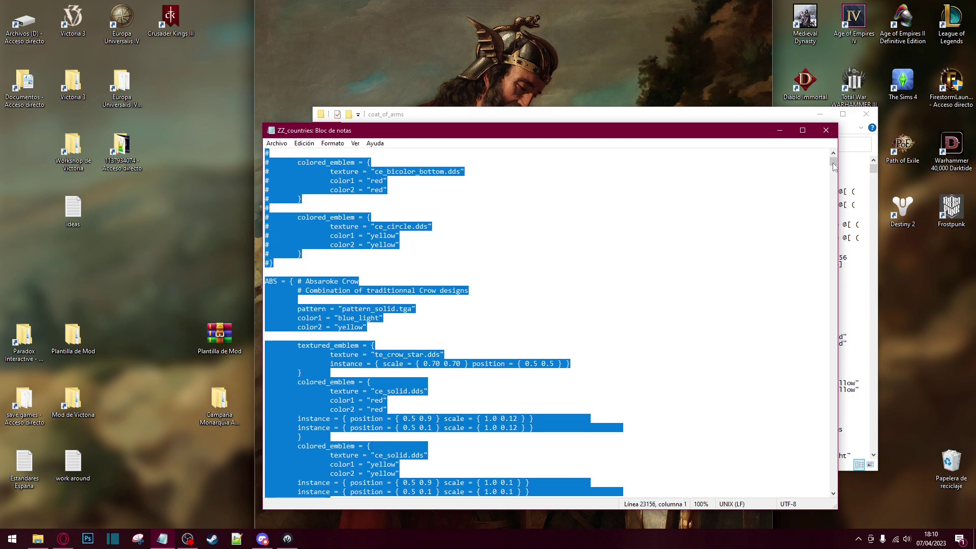
pyautogui.press('Delete')
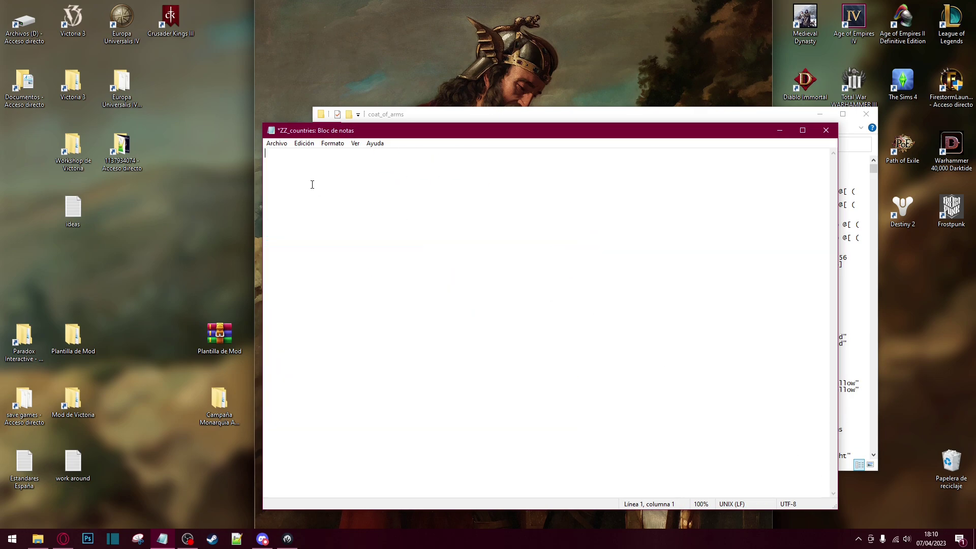
pyautogui.click(277, 143)
pyautogui.click(300, 190)
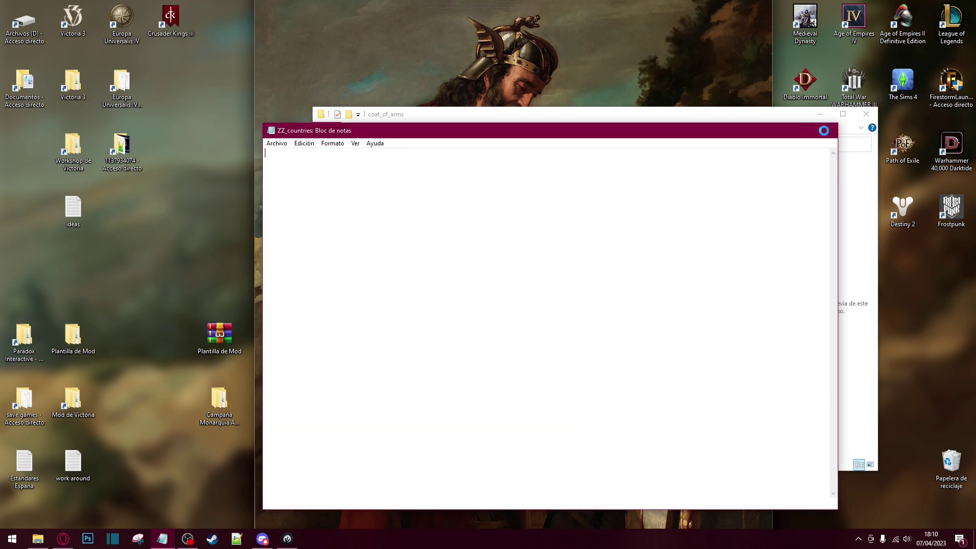
pyautogui.click(824, 131)
# Open the mod's 02_countries file in Notepad and find the ARG_subject definition by searching for ARG_sub
pyautogui.click(439, 179)
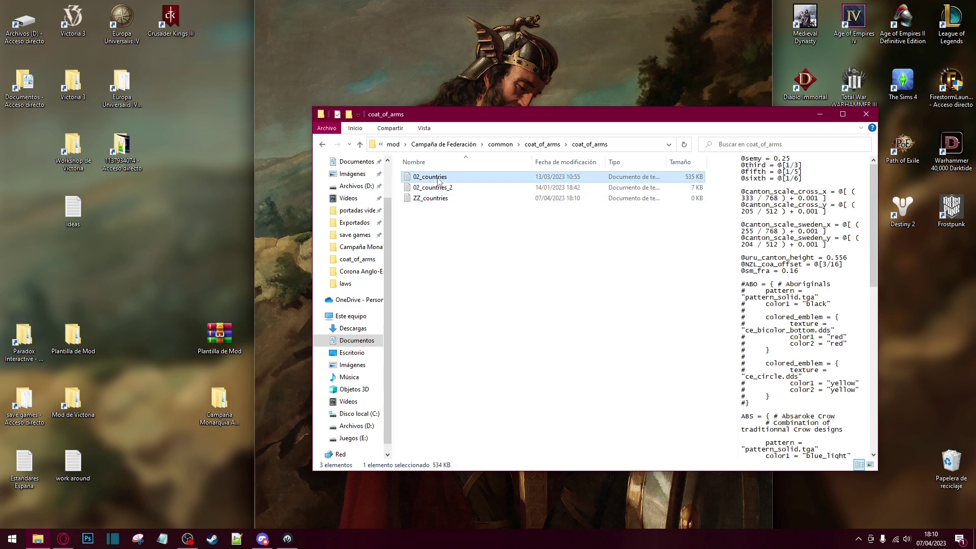
pyautogui.doubleClick(439, 179)
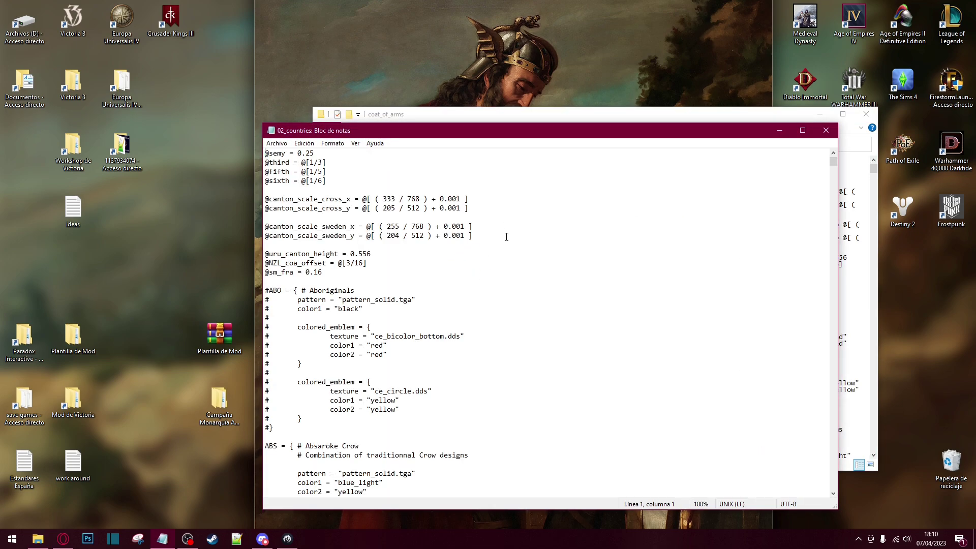
pyautogui.hotkey('ctrl', 'f')
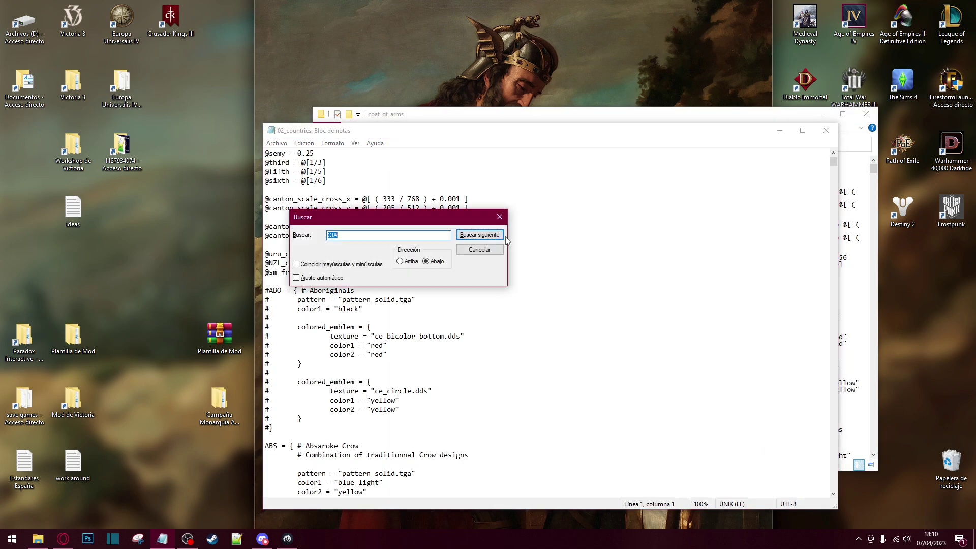
pyautogui.write('SPA')
pyautogui.press('BackSpace')
pyautogui.write('ARG_sub')
pyautogui.press('Return')
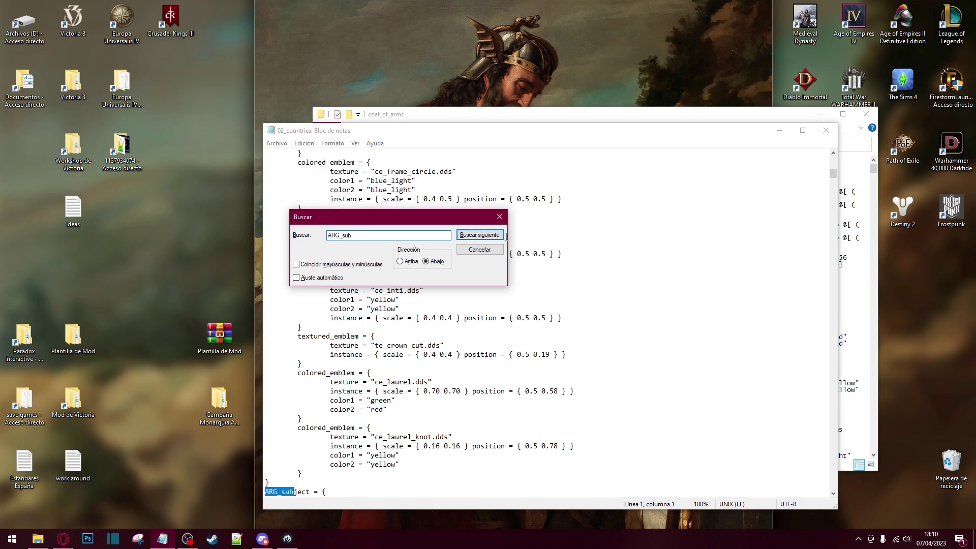
pyautogui.press('Escape')
pyautogui.scroll(-10, 355, 224)
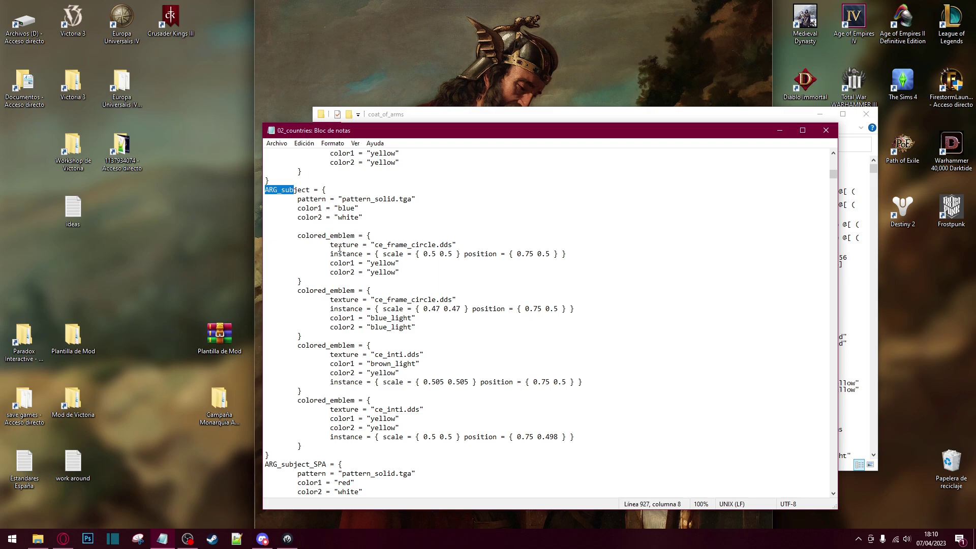
# Copy the whole ARG_subject_SPA definition from 02_countries and paste it into the empty ZZ_countries file
pyautogui.click(298, 198)
pyautogui.scroll(-9, 420, 279)
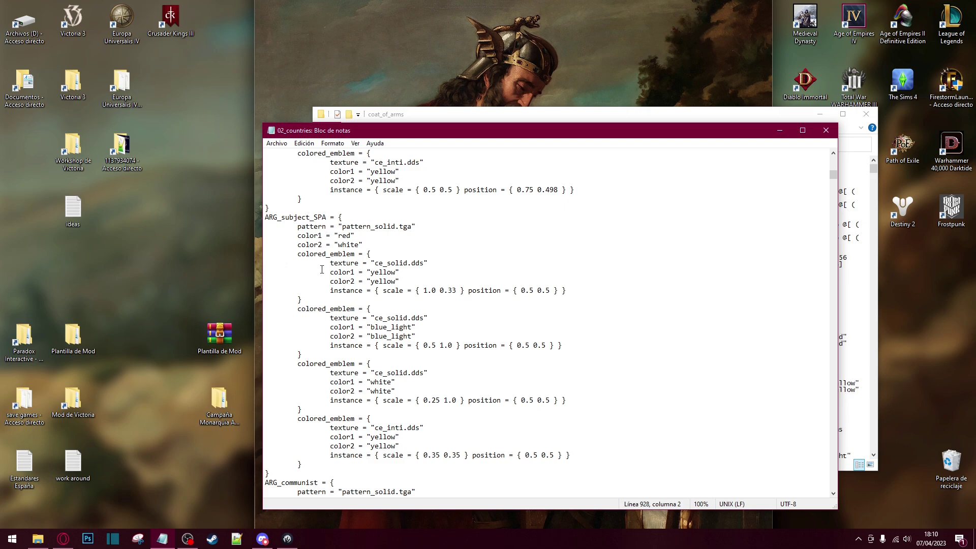
pyautogui.moveTo(284, 474); pyautogui.dragTo(257, 226)
pyautogui.hotkey('ctrl', 'c')
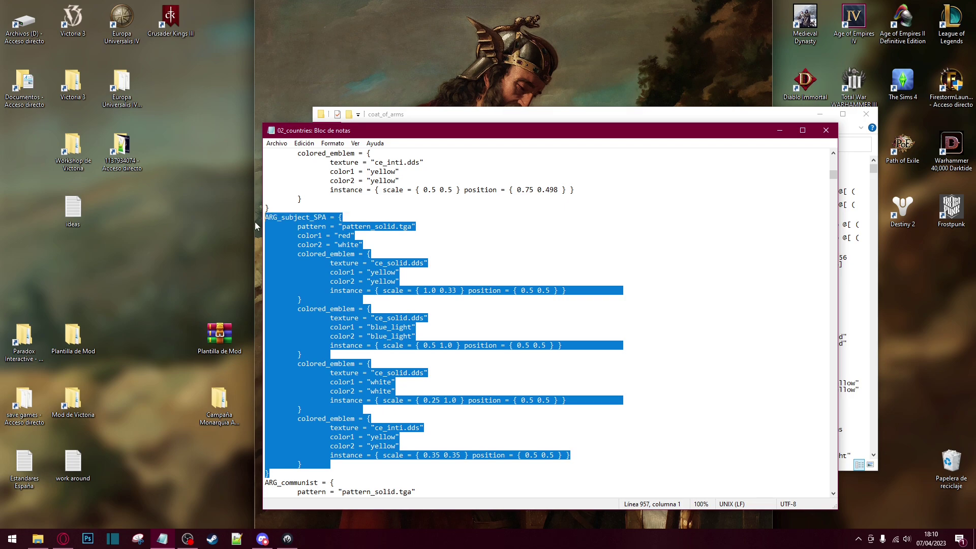
pyautogui.click(585, 114)
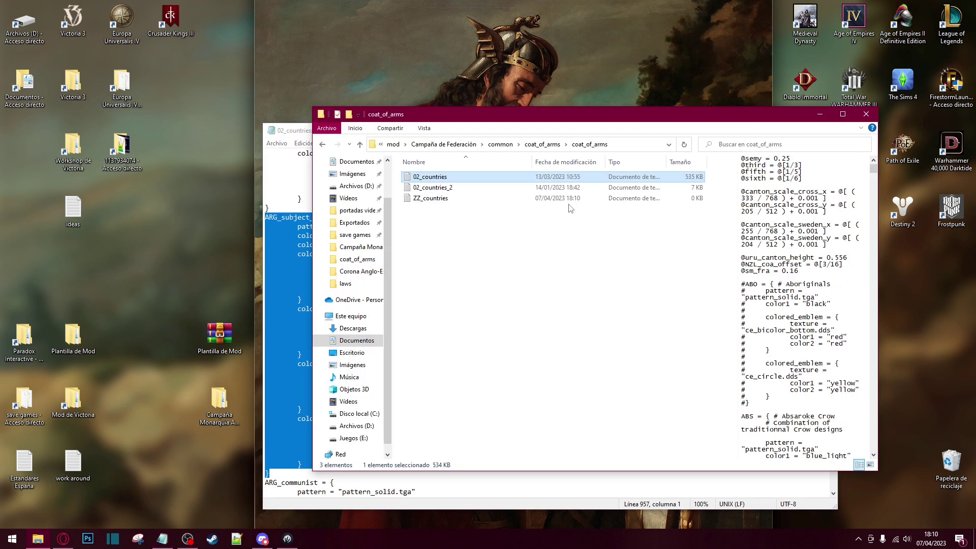
pyautogui.doubleClick(432, 198)
pyautogui.hotkey('ctrl', 'v')
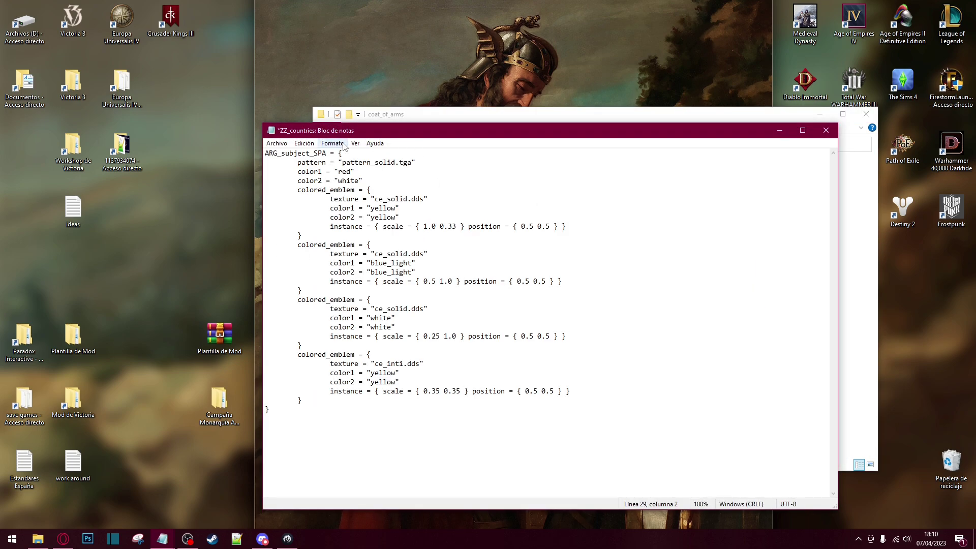
# Rename the pasted definition as ARG_subject_POR, save the ZZ_countries file, and close it
pyautogui.click(326, 153)
pyautogui.write('POR')
pyautogui.click(277, 144)
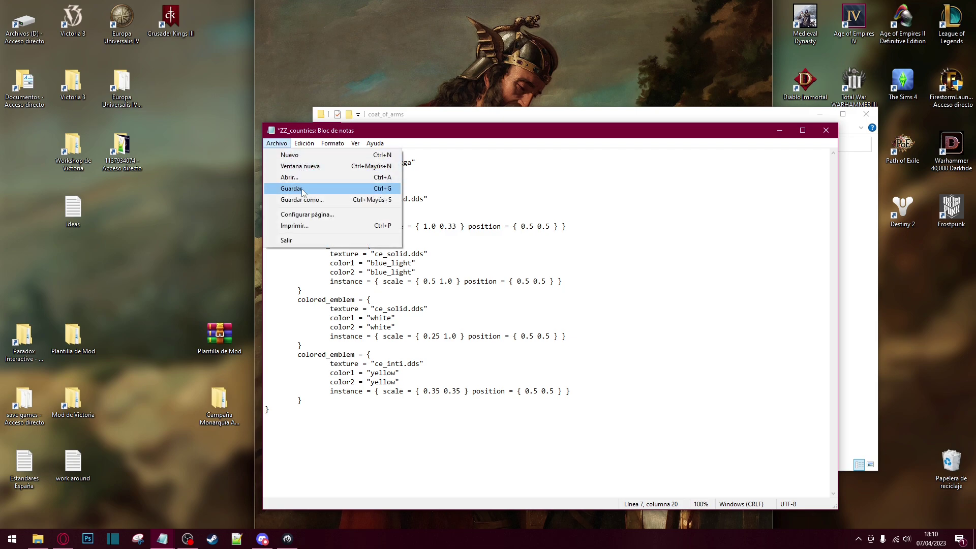
pyautogui.click(295, 188)
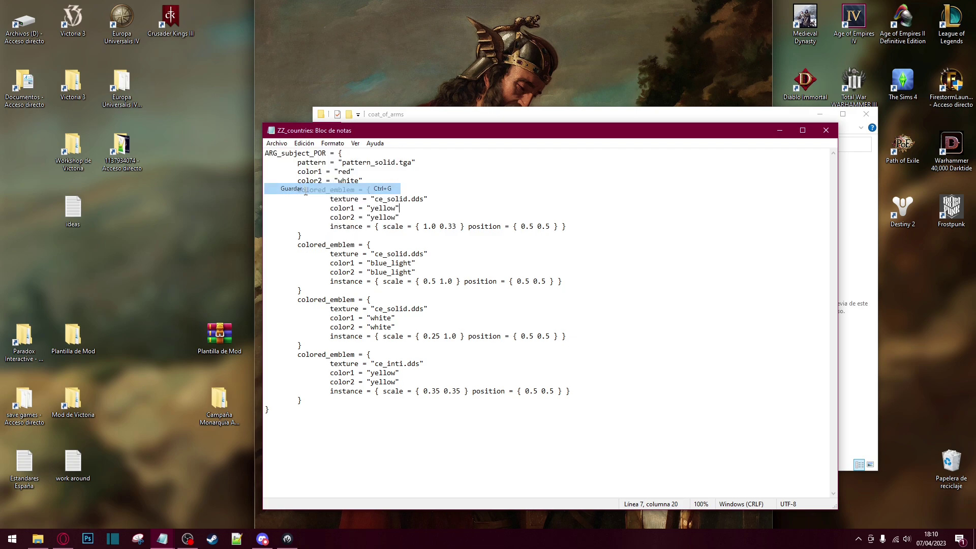
pyautogui.click(826, 131)
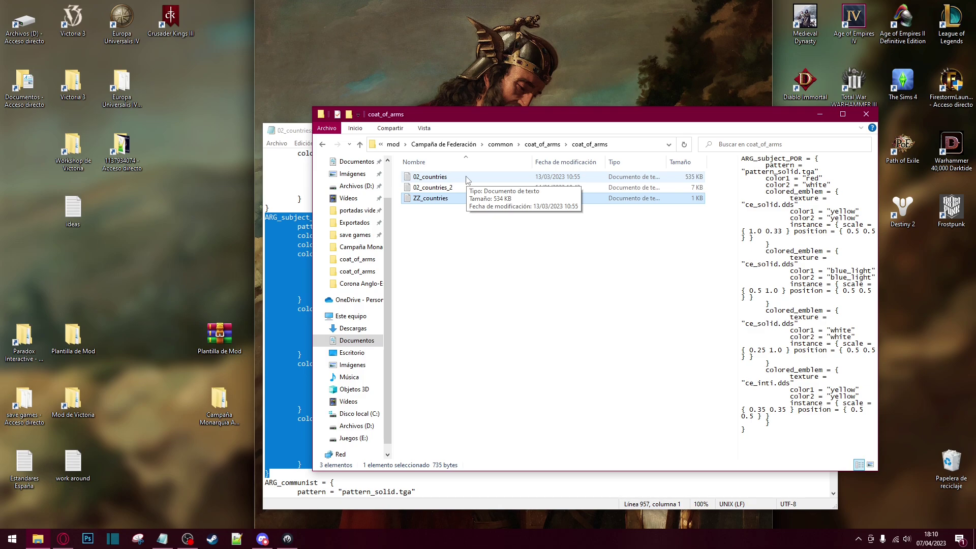
# Reopen ZZ_countries to check the ARG_subject_POR definition, close it, and open the mod's 02_countries file
pyautogui.doubleClick(430, 199)
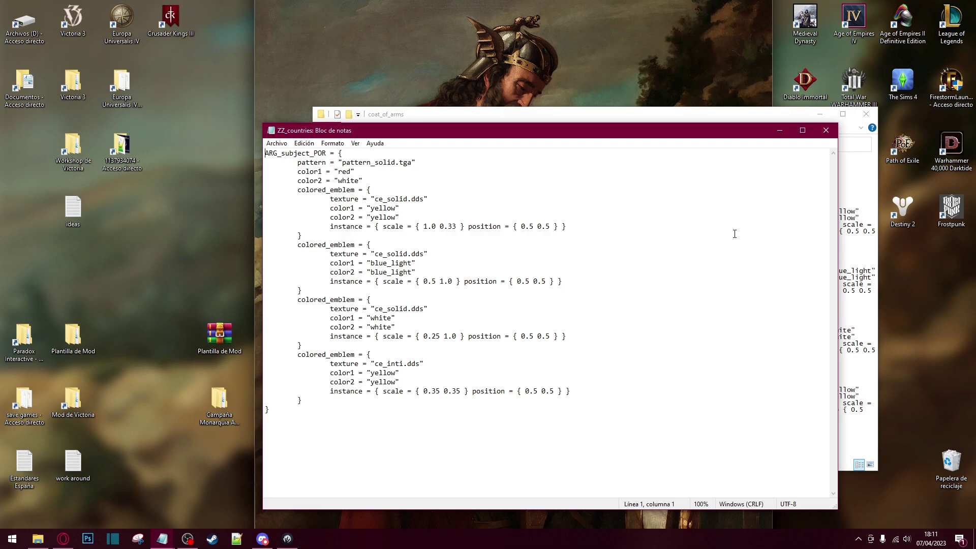
pyautogui.click(826, 131)
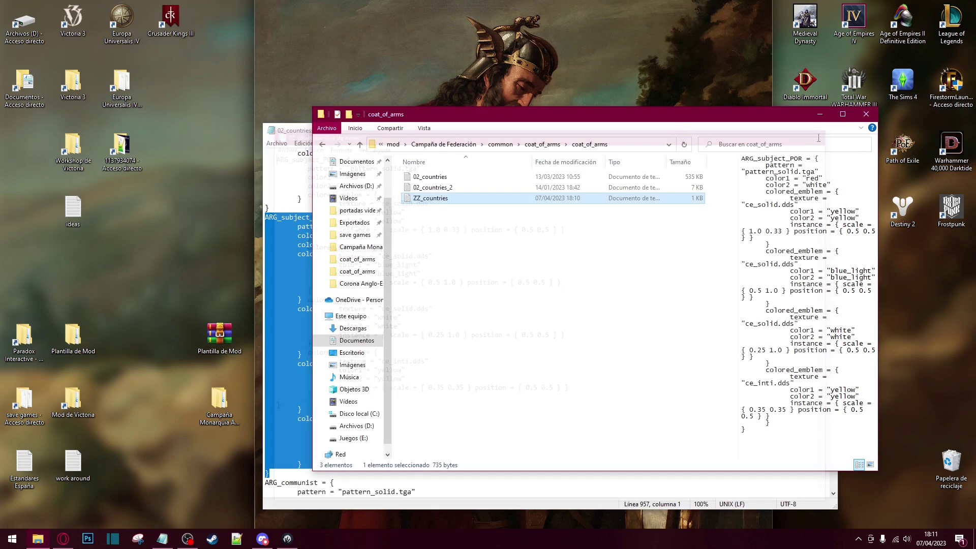
pyautogui.doubleClick(433, 177)
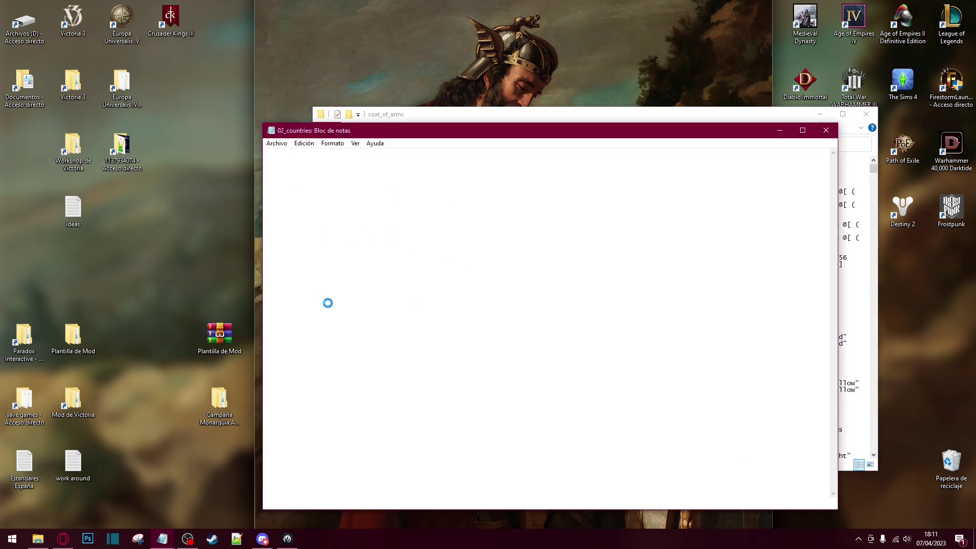
pyautogui.scroll(-3, 531, 302)
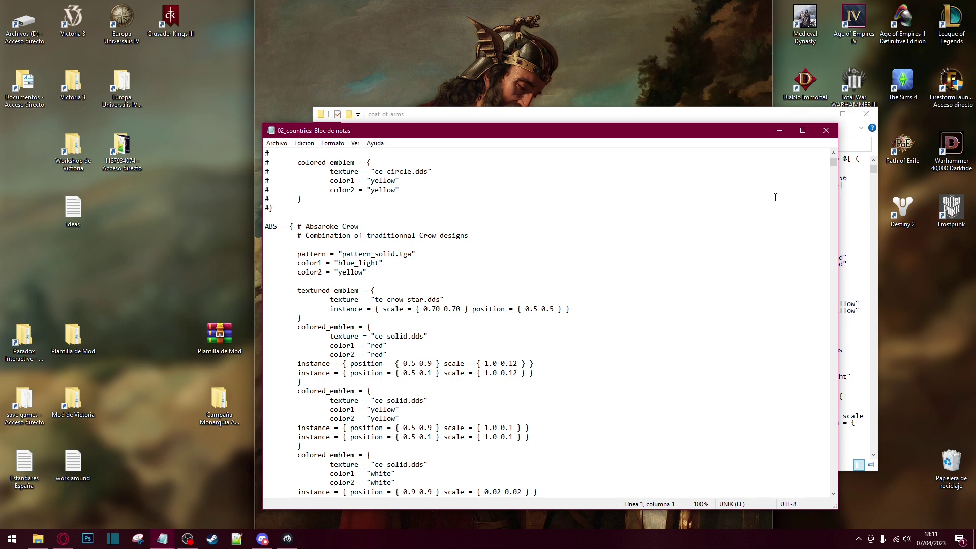
# Open the Estandares España text file from the desktop, look through its coat-of-arms definitions, and close it
pyautogui.doubleClick(25, 472)
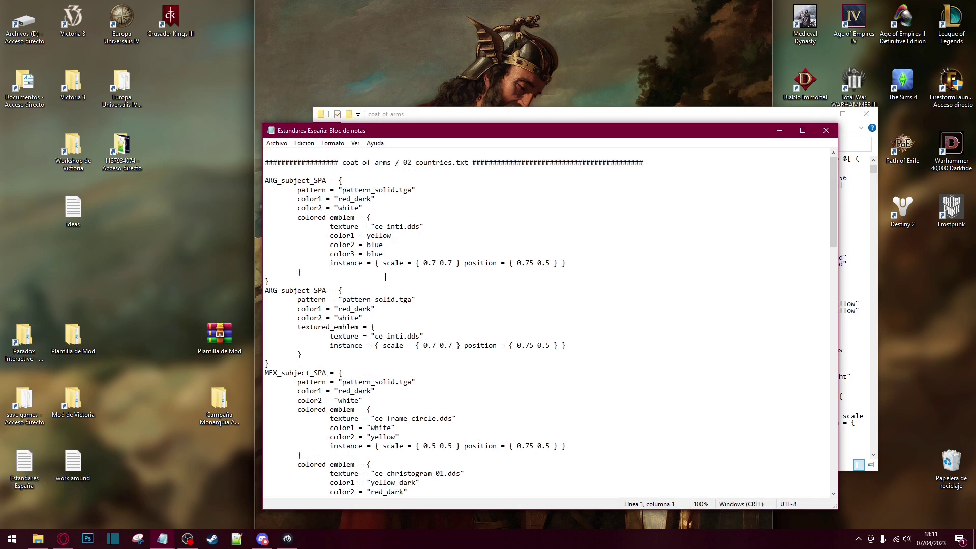
pyautogui.scroll(-20, 383, 280)
pyautogui.scroll(-13, 382, 280)
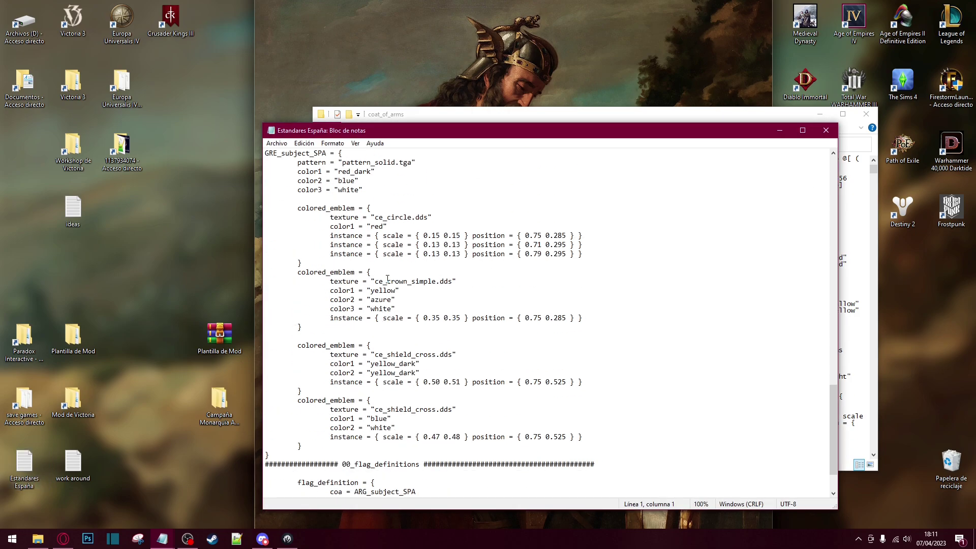
pyautogui.scroll(3, 548, 205)
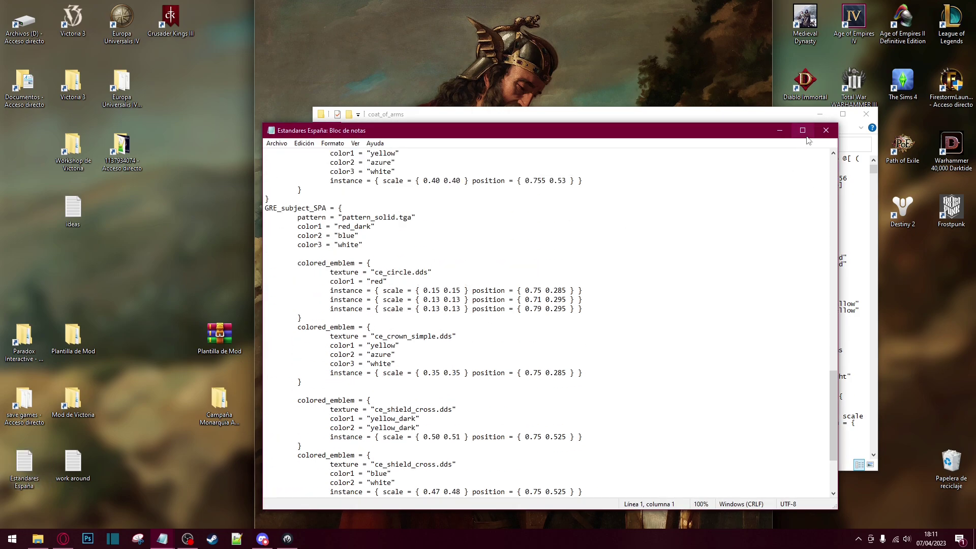
pyautogui.click(827, 130)
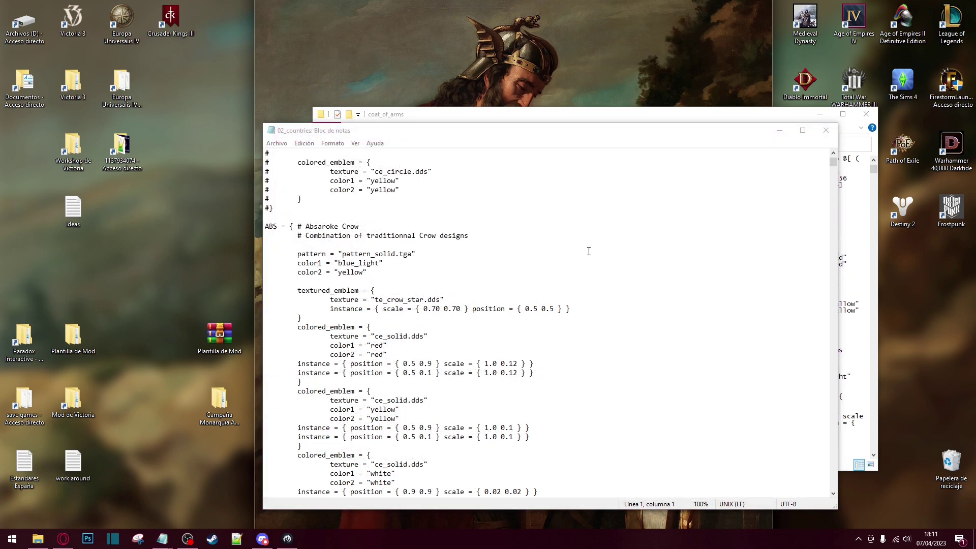
# Search the 02_countries file for subject_spa and examine the ARG_subject_SPA definition
pyautogui.click(719, 143)
pyautogui.scroll(-20, 469, 276)
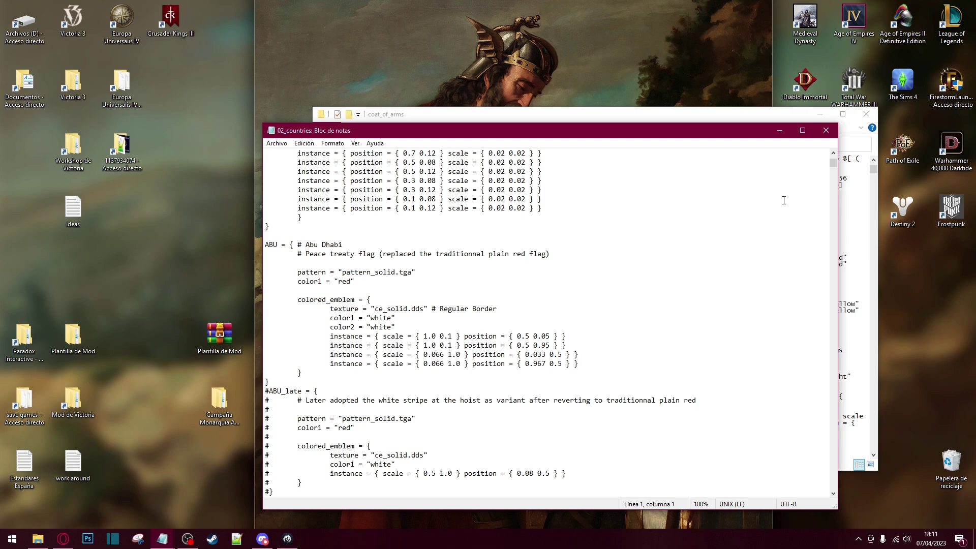
pyautogui.click(480, 298)
pyautogui.hotkey('ctrl', 'f')
pyautogui.write('subje')
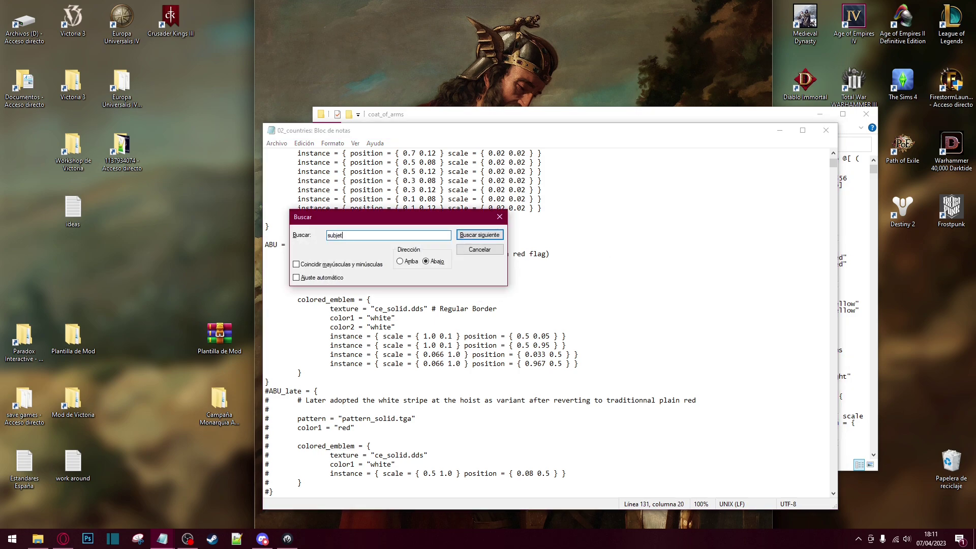
pyautogui.write(' t_spa')
pyautogui.press('Return')
pyautogui.scroll(-6, 497, 382)
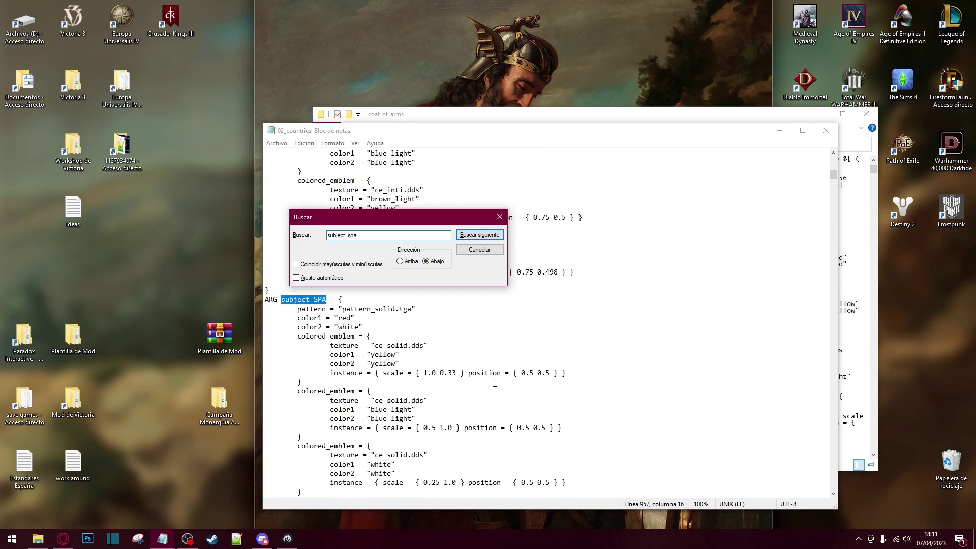
pyautogui.press('Escape')
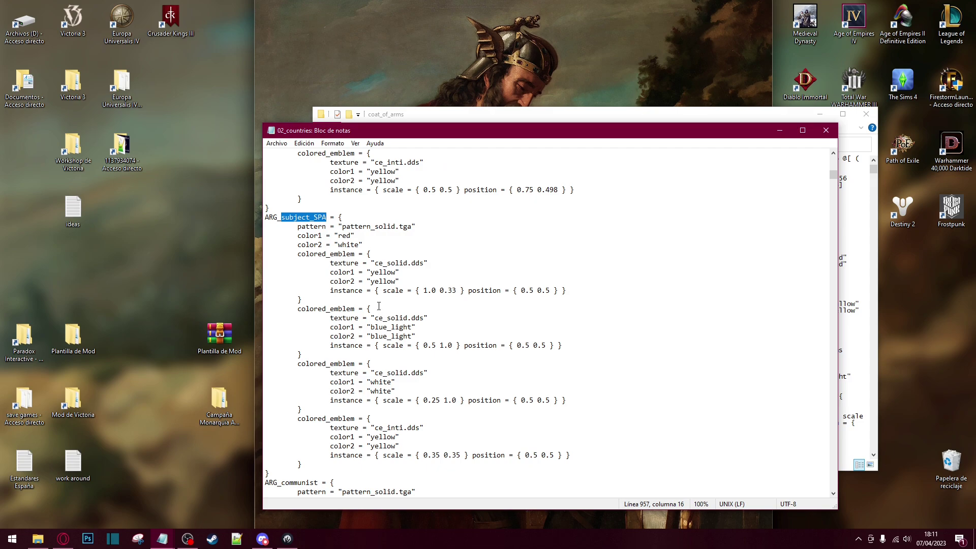
pyautogui.scroll(-1, 359, 275)
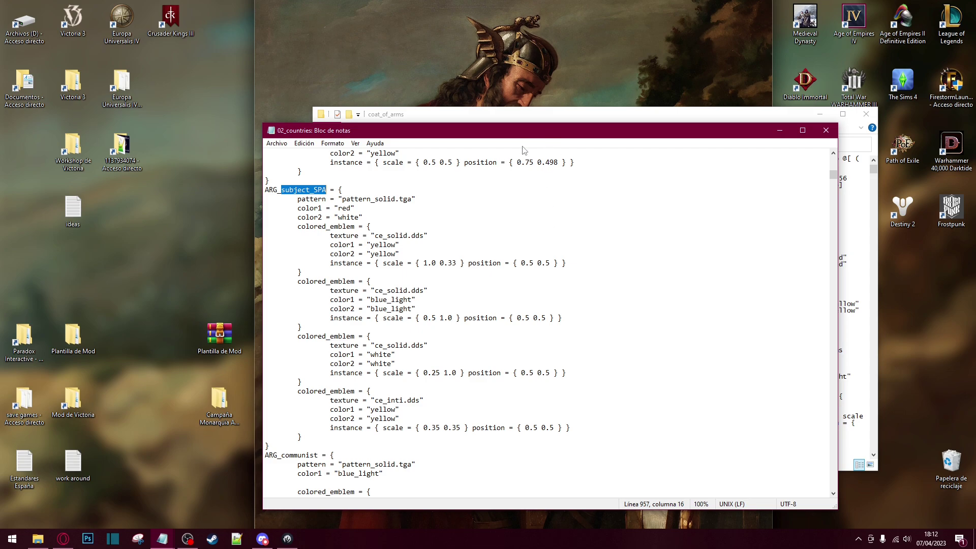
pyautogui.click(513, 118)
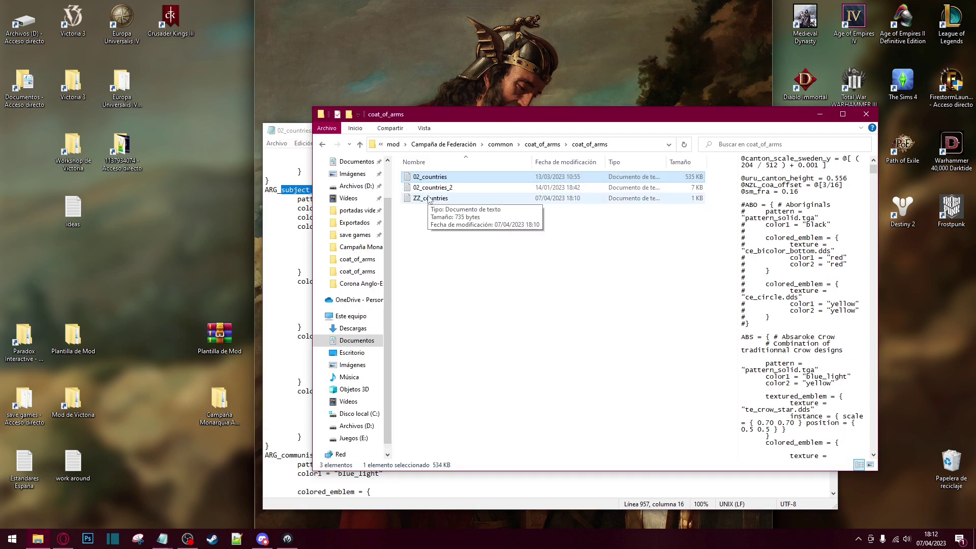
pyautogui.click(293, 255)
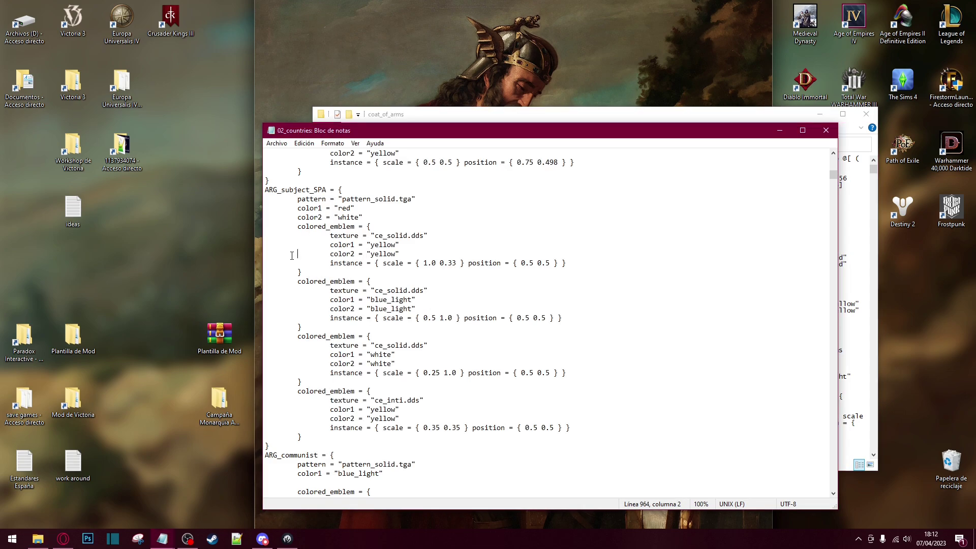
pyautogui.click(657, 113)
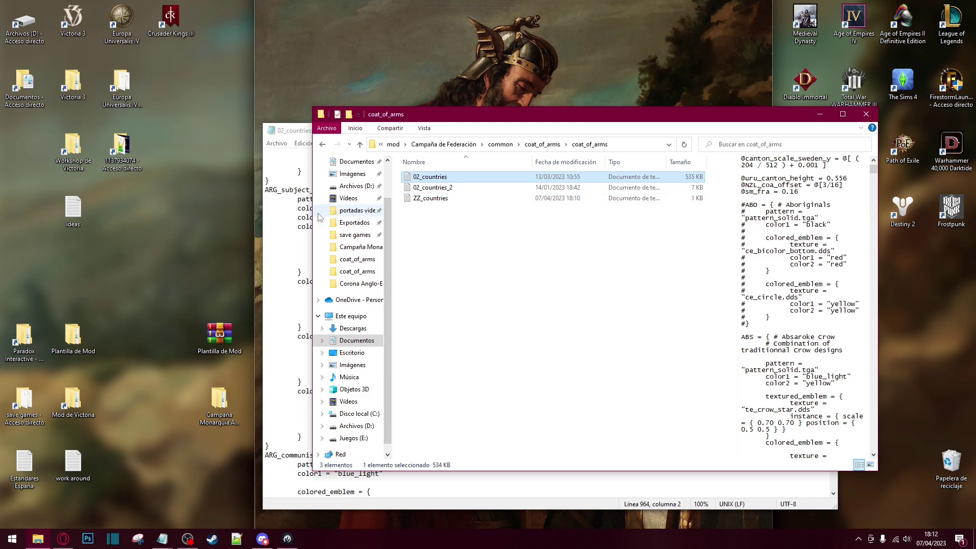
pyautogui.click(289, 199)
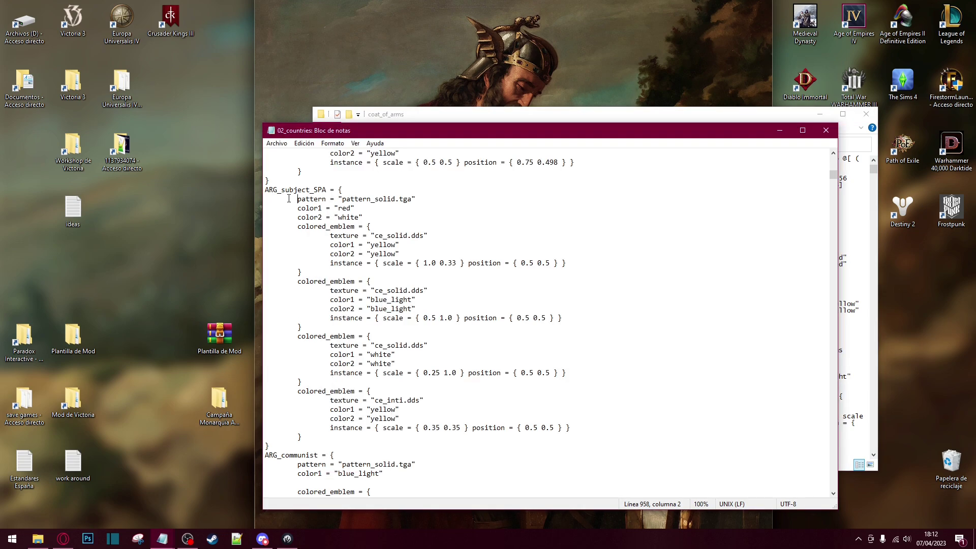
pyautogui.click(459, 118)
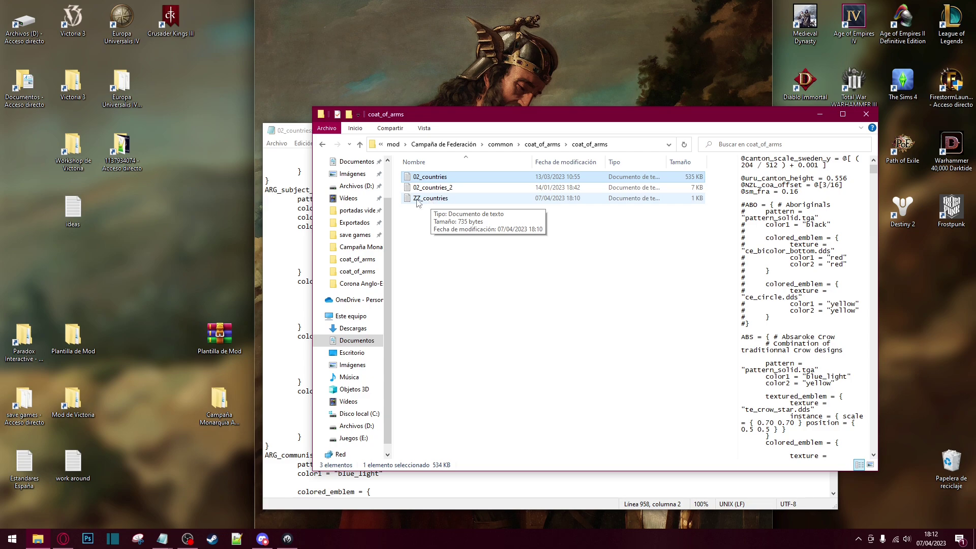
pyautogui.click(265, 455)
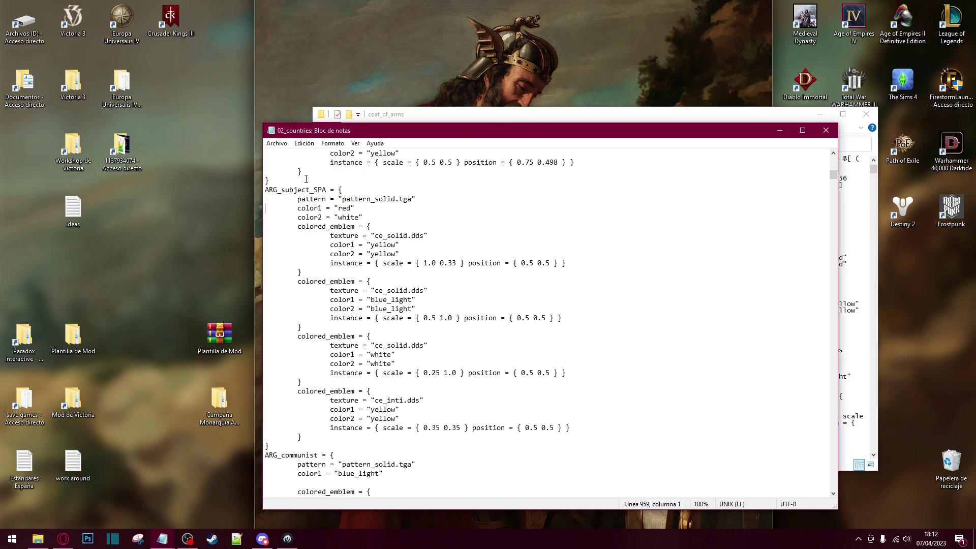
# Open ZZ_countries beside 02_countries to compare ARG_subject_POR with the original ARG_subject_SPA definition, and close ZZ_countries
pyautogui.click(539, 113)
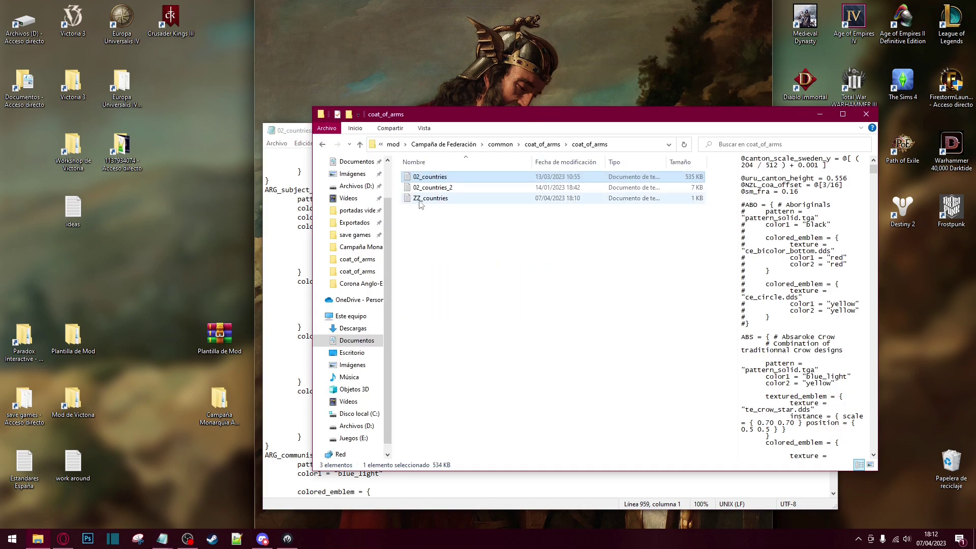
pyautogui.doubleClick(444, 199)
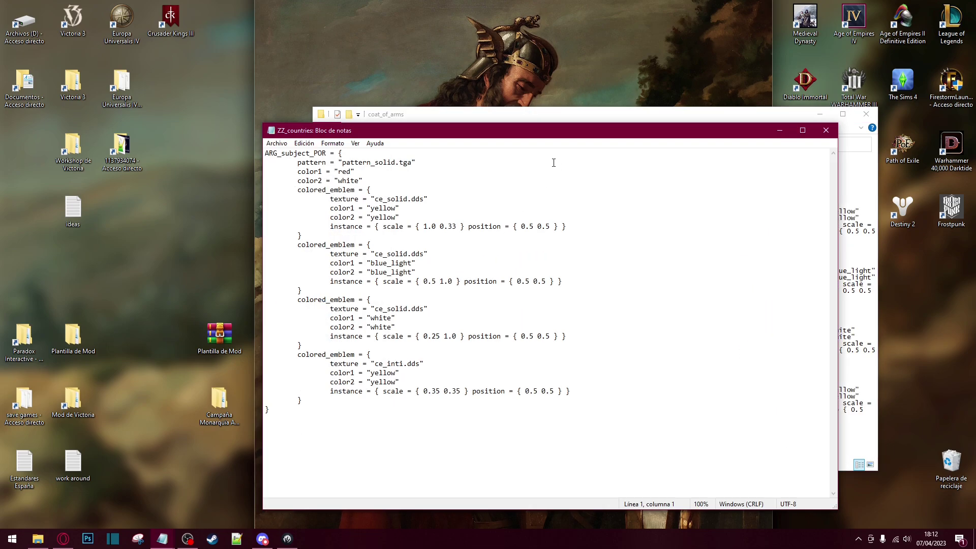
pyautogui.moveTo(491, 131); pyautogui.dragTo(623, 133)
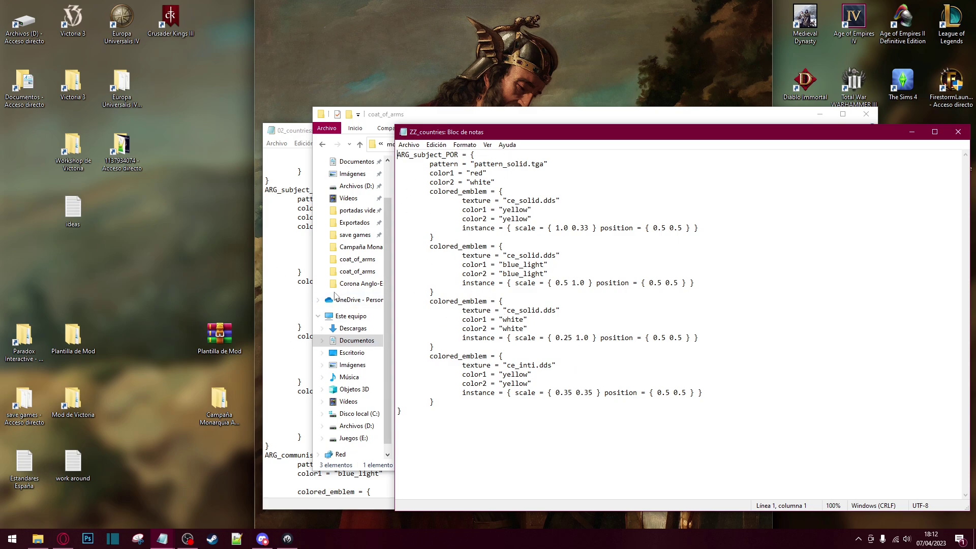
pyautogui.click(285, 245)
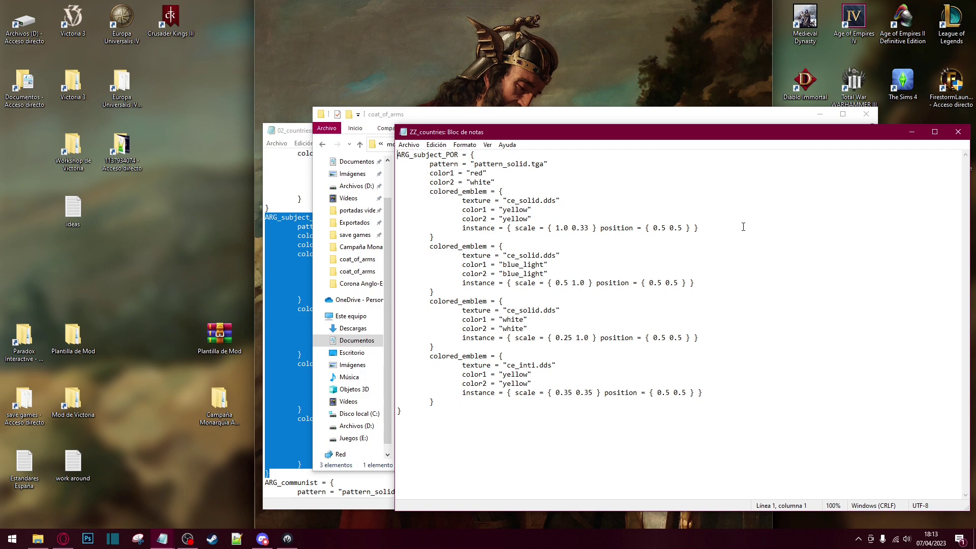
pyautogui.moveTo(709, 137); pyautogui.dragTo(599, 111)
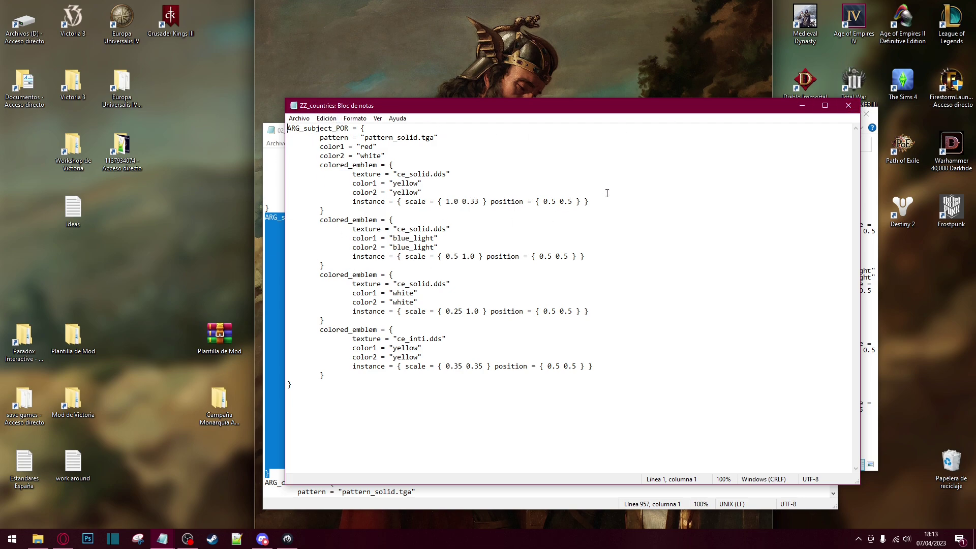
pyautogui.click(849, 106)
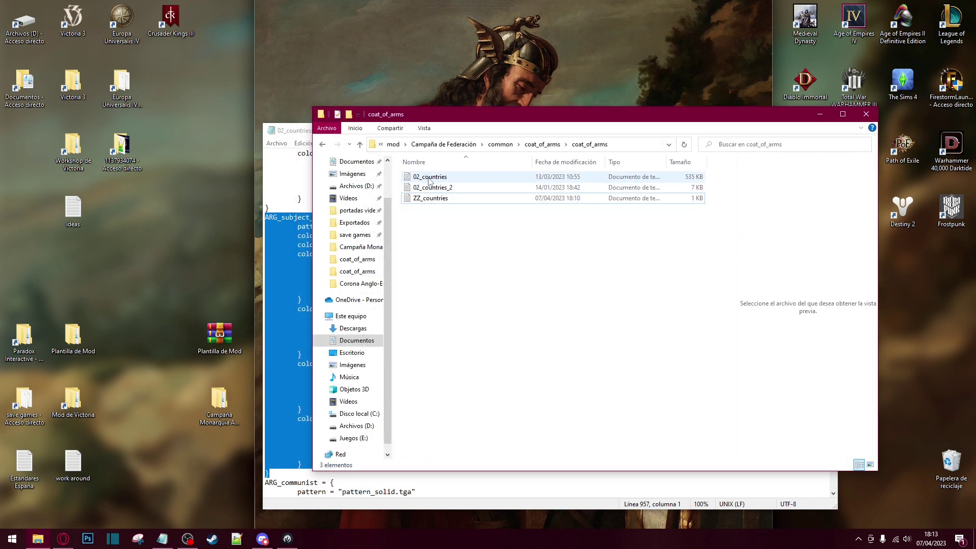
# Open the mod's 02_countries file to view its opening lines, close it, and clear the file selection
pyautogui.doubleClick(430, 177)
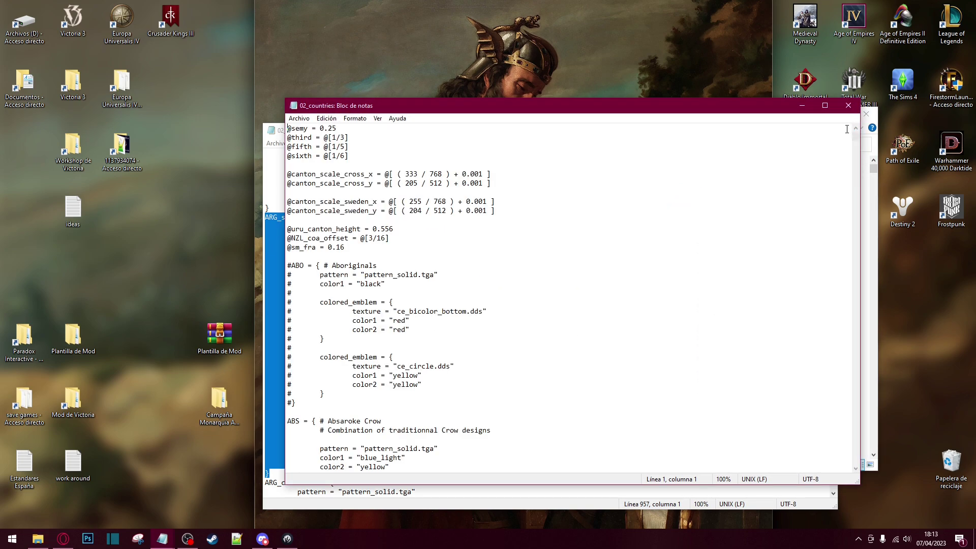
pyautogui.click(848, 105)
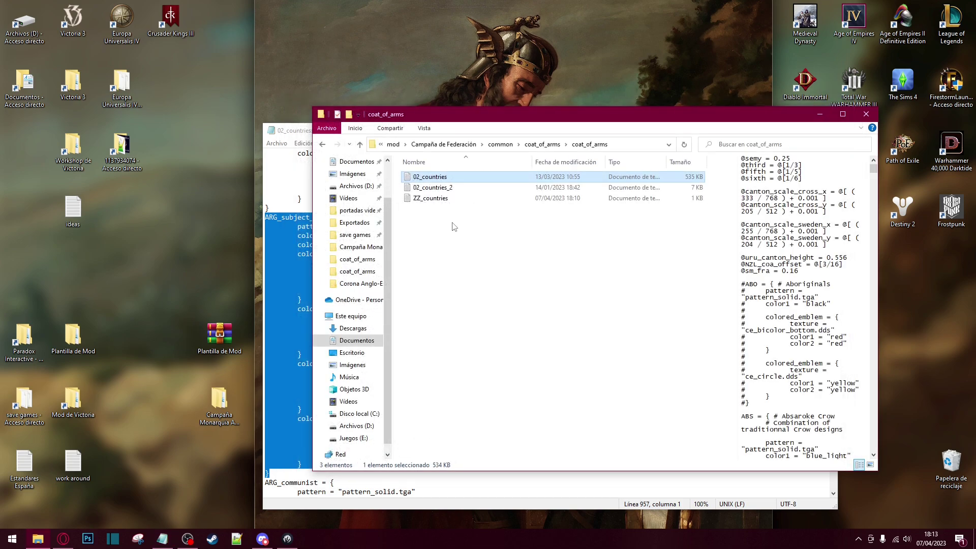
pyautogui.click(473, 248)
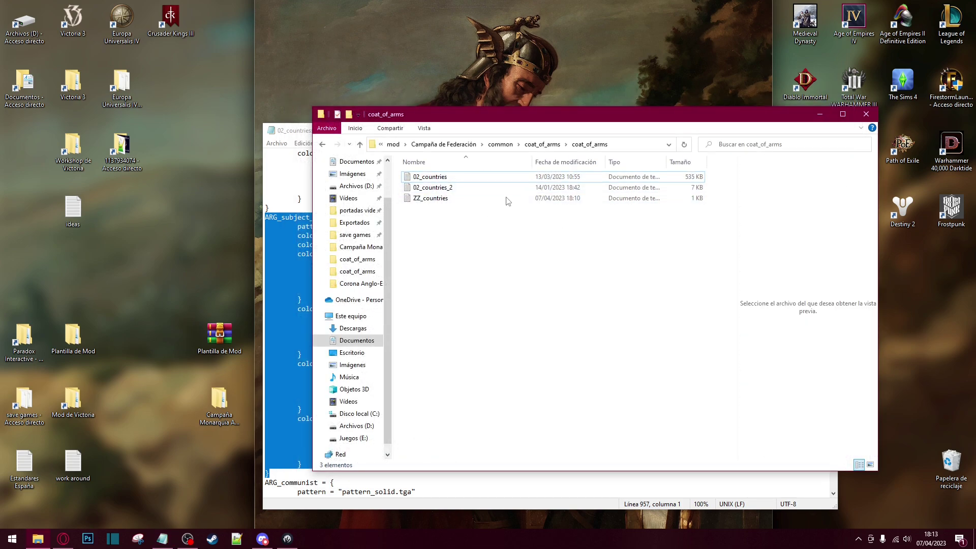
# Look through the definitions around ARG_subject_SPA in the open 02_countries file and close it
pyautogui.click(448, 203)
pyautogui.click(305, 209)
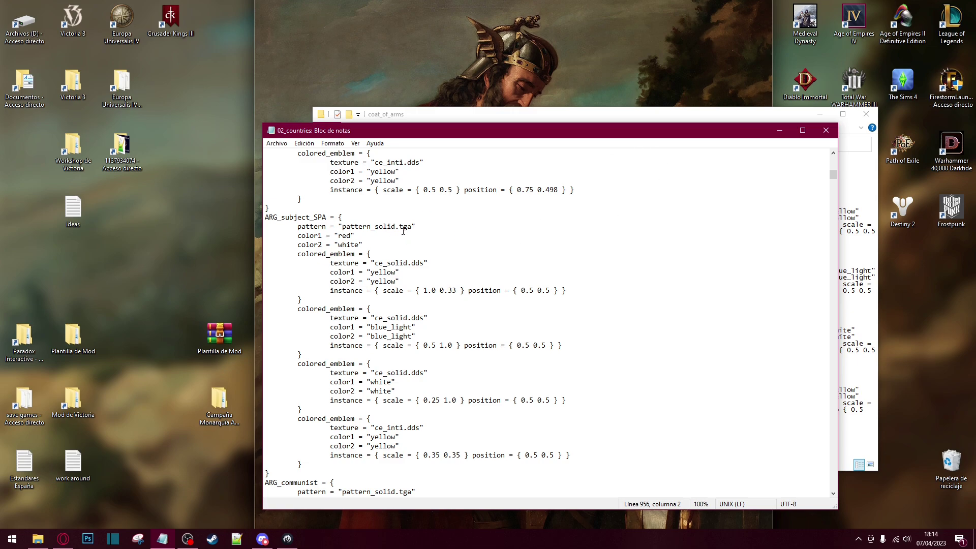
pyautogui.scroll(-14, 440, 205)
pyautogui.scroll(15, 427, 211)
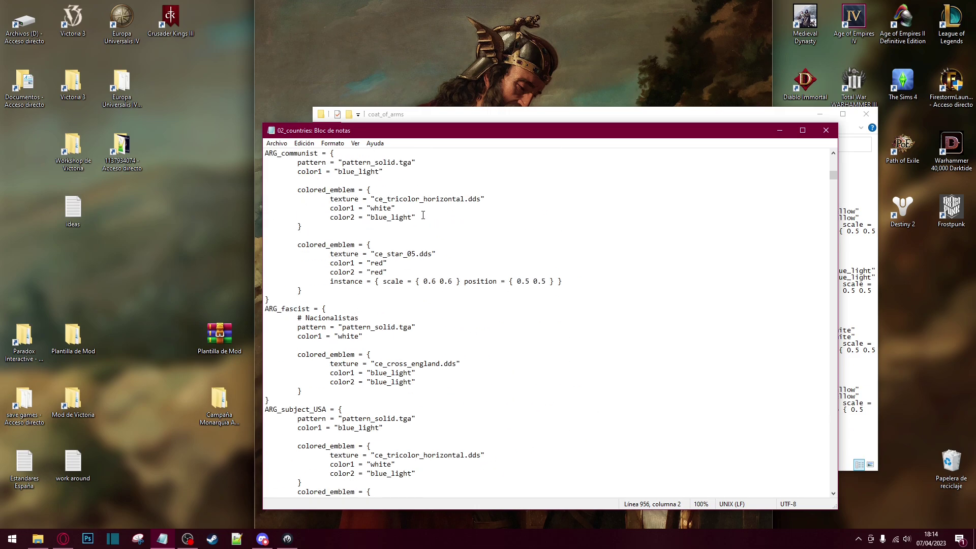
pyautogui.scroll(6, 423, 215)
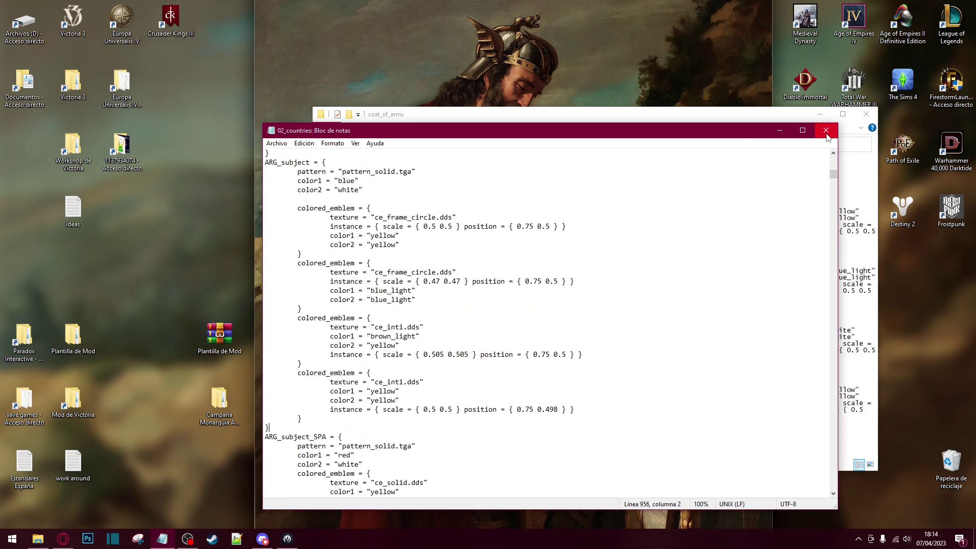
pyautogui.click(827, 130)
pyautogui.click(475, 253)
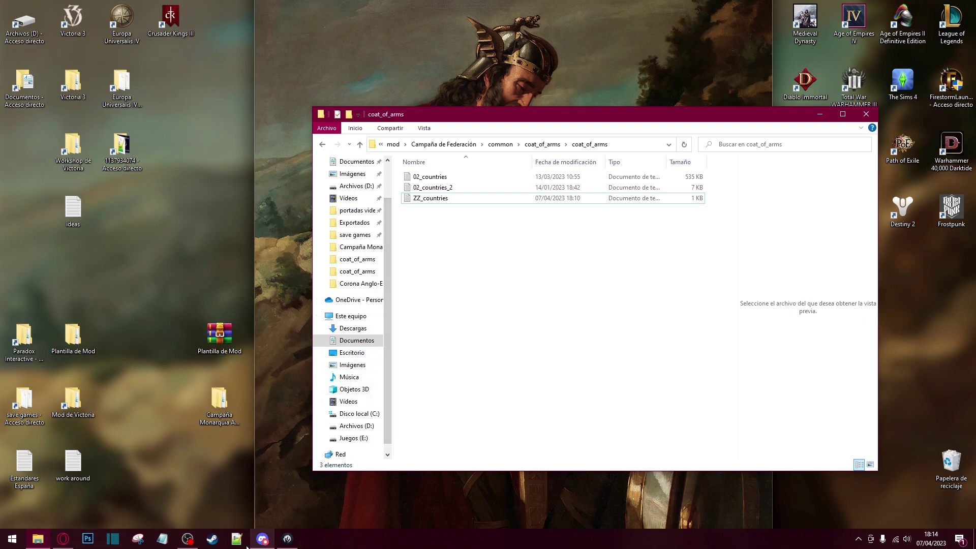
# Search the web for notepad++, open the v8.5.2 download page, start the installer download, and cancel saving it
pyautogui.click(63, 539)
pyautogui.click(435, 238)
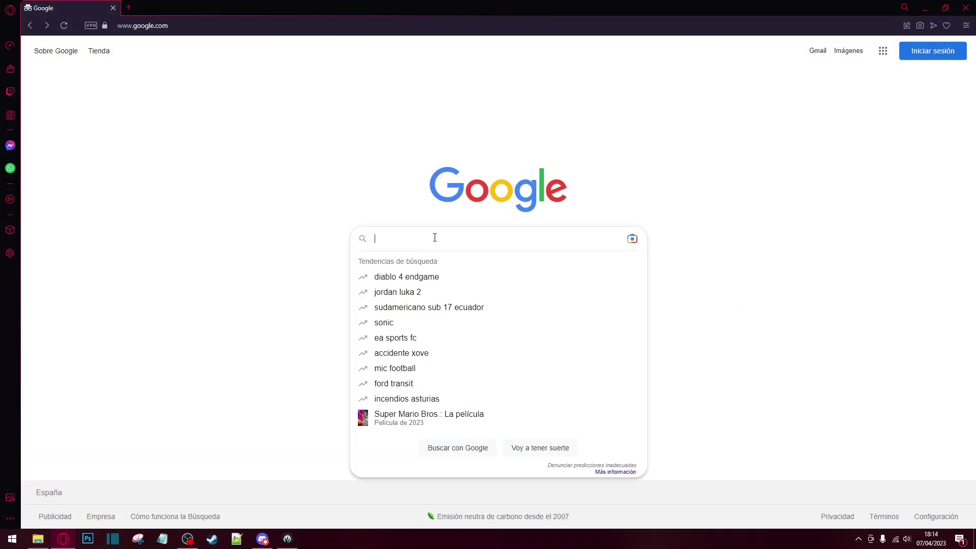
pyautogui.write('notepad++')
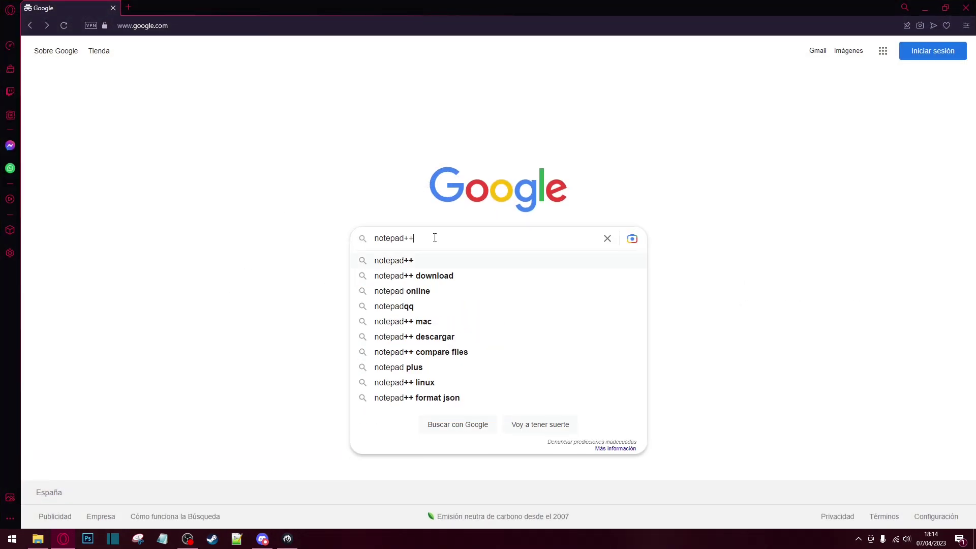
pyautogui.press('Return')
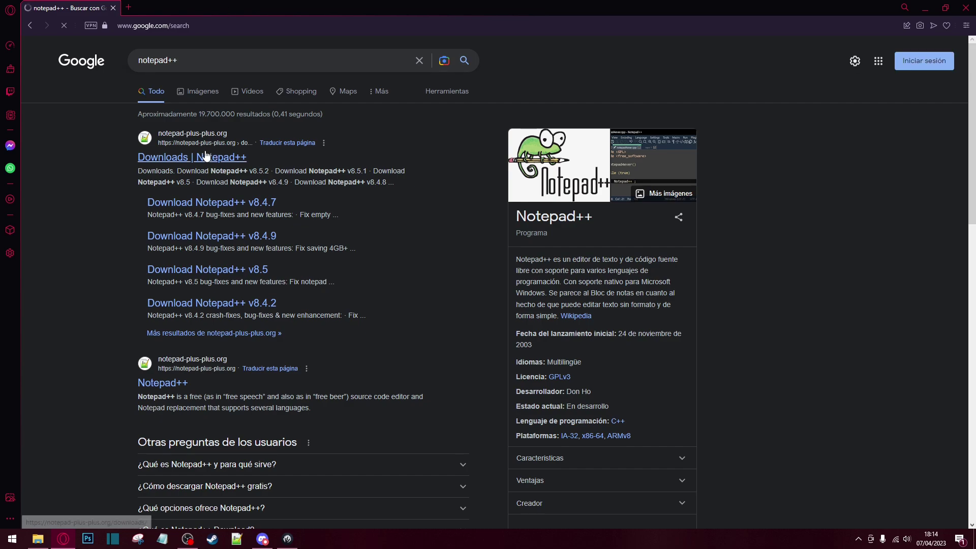
pyautogui.click(189, 157)
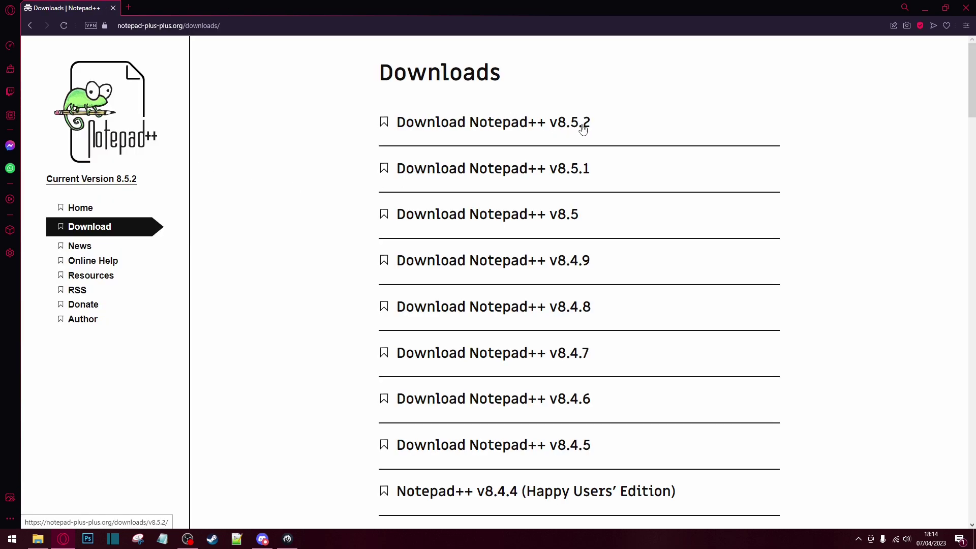
pyautogui.click(488, 125)
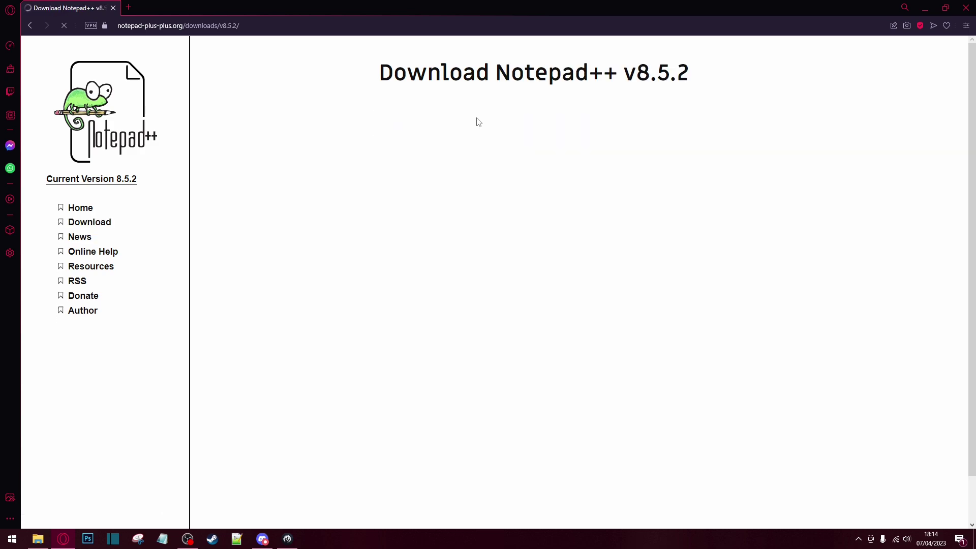
pyautogui.click(467, 373)
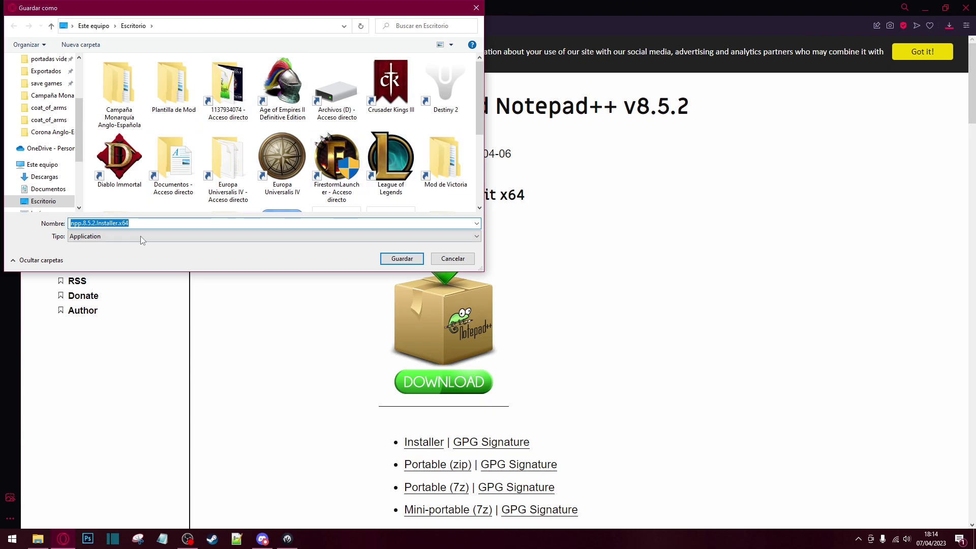
pyautogui.click(452, 258)
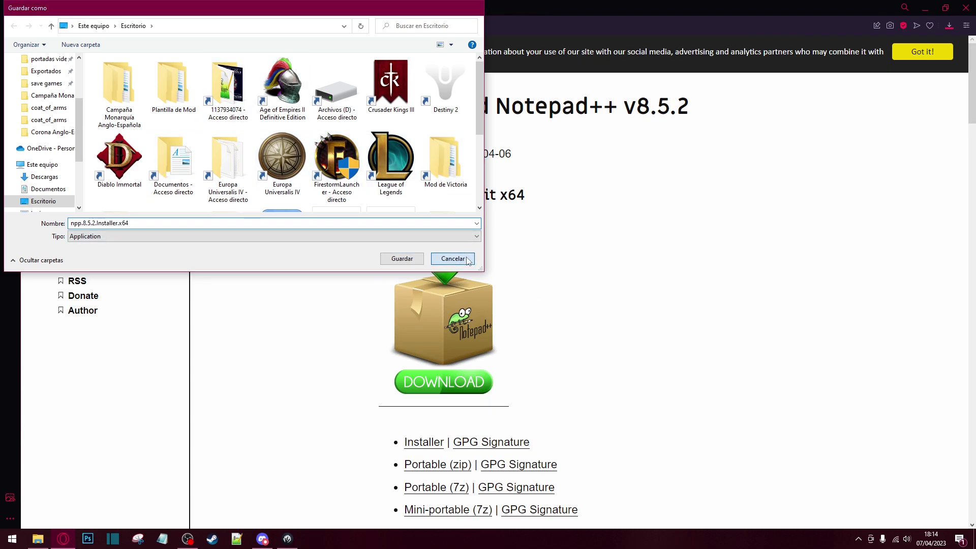
# Minimize the browser and the coat_of_arms folder window, and launch Notepad++
pyautogui.click(925, 8)
pyautogui.click(817, 116)
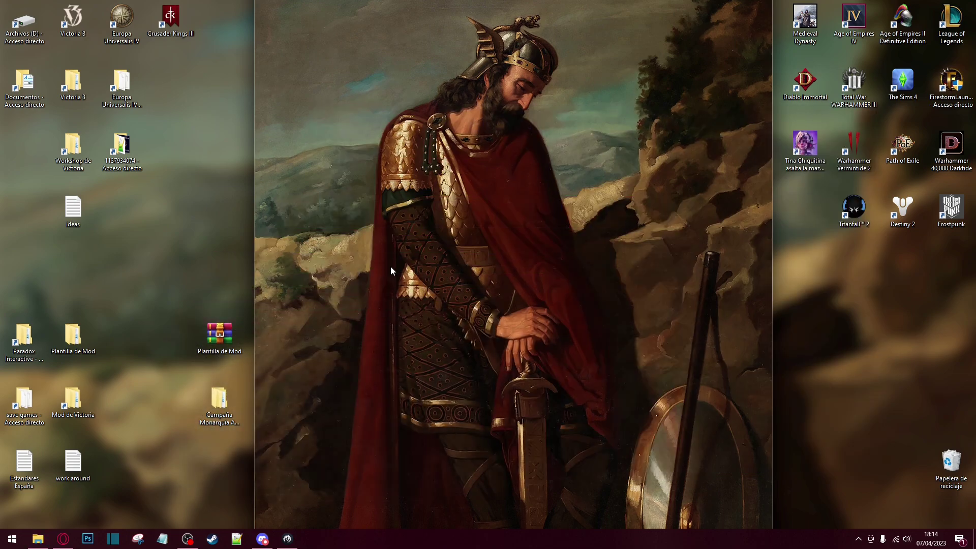
pyautogui.click(237, 539)
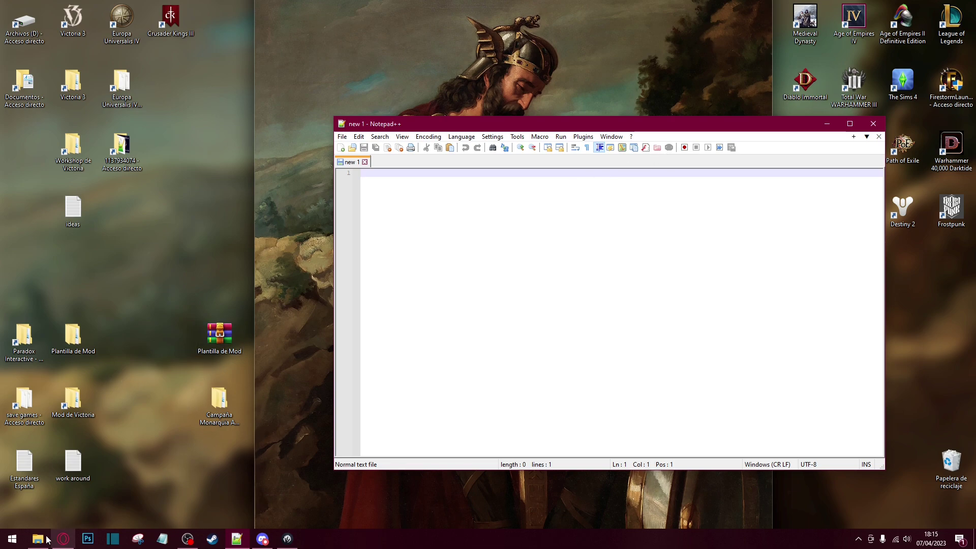
# Open the Campaña Monarquía Anglo-Española folder from the desktop to view its contents, and close it
pyautogui.click(30, 546)
pyautogui.rightClick(31, 540)
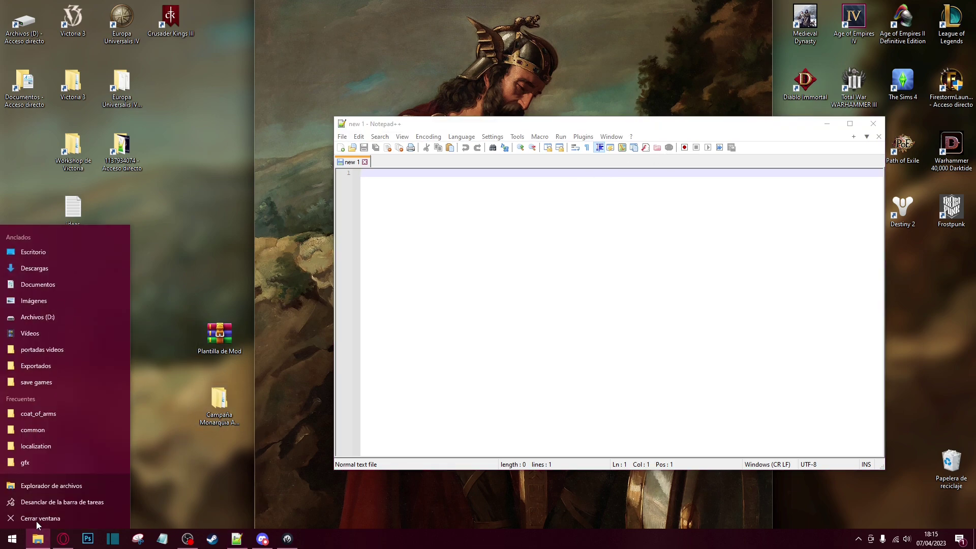
pyautogui.click(179, 467)
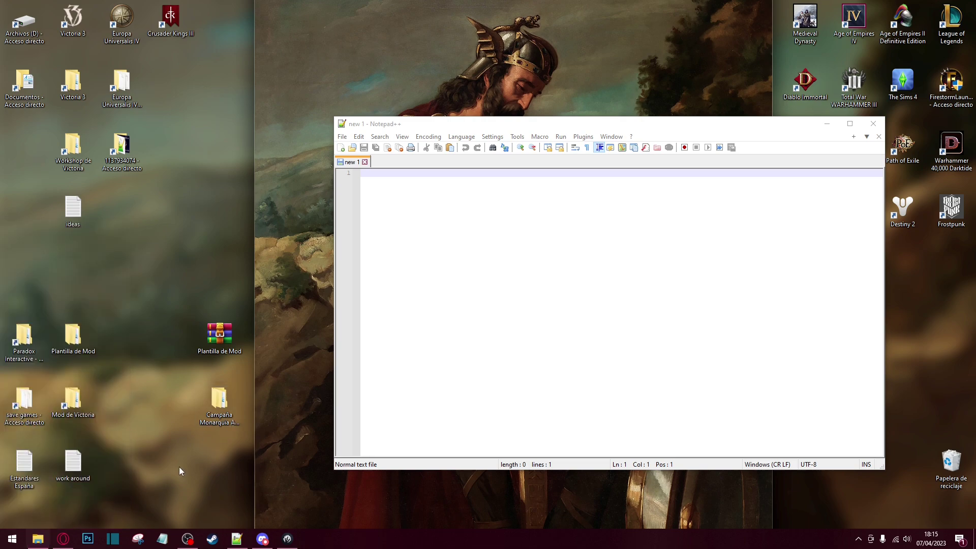
pyautogui.doubleClick(207, 411)
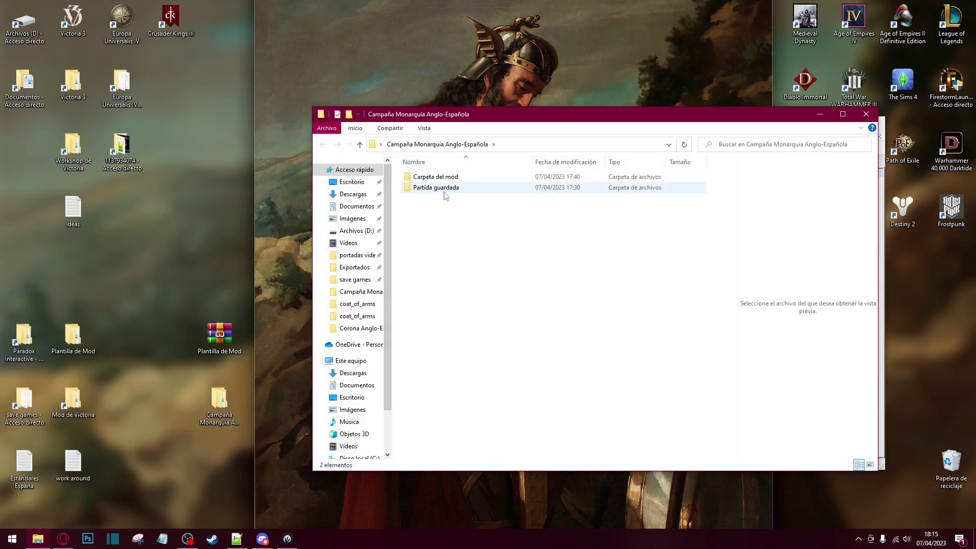
pyautogui.click(858, 118)
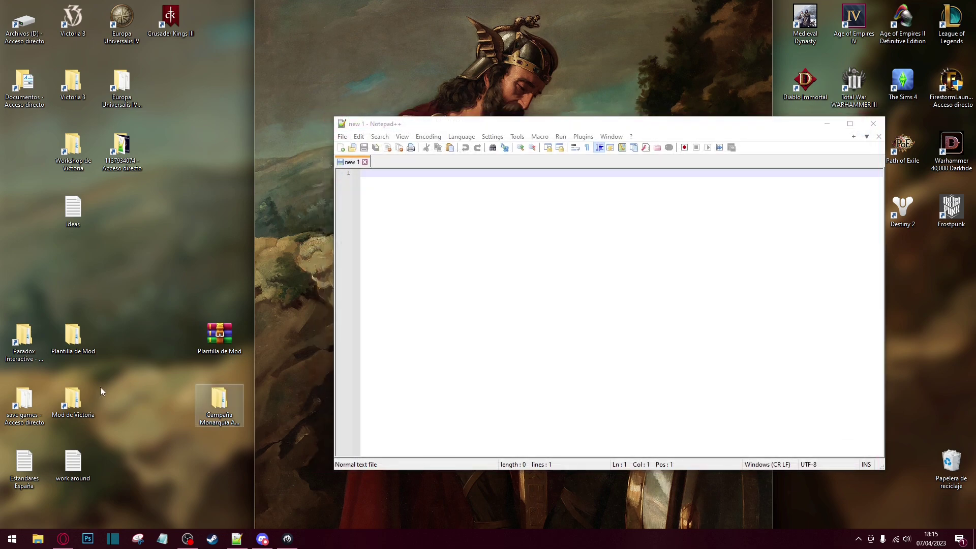
# Create a desktop shortcut to the Campaña de Federación folder in Victoria 3's mod directory and place it beside the work around file
pyautogui.doubleClick(24, 342)
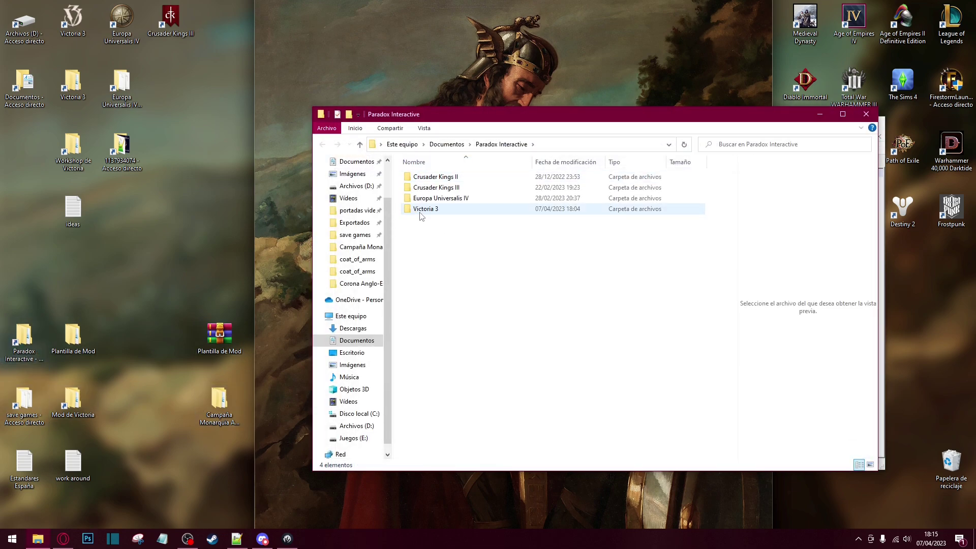
pyautogui.doubleClick(427, 208)
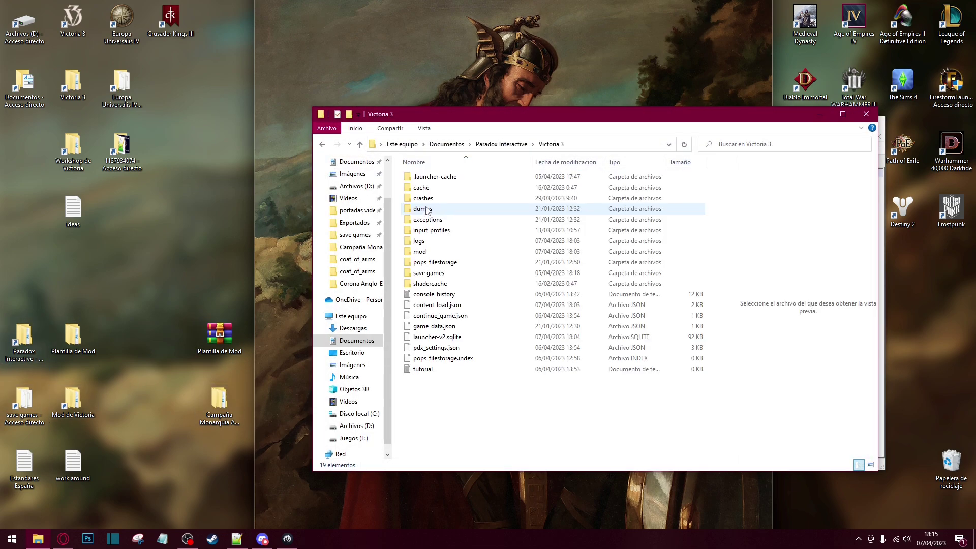
pyautogui.doubleClick(432, 252)
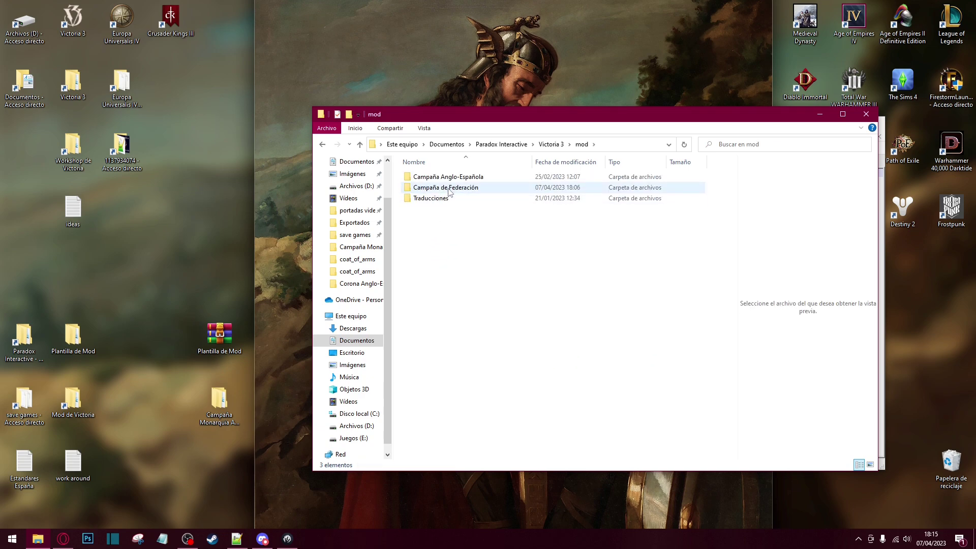
pyautogui.rightClick(448, 188)
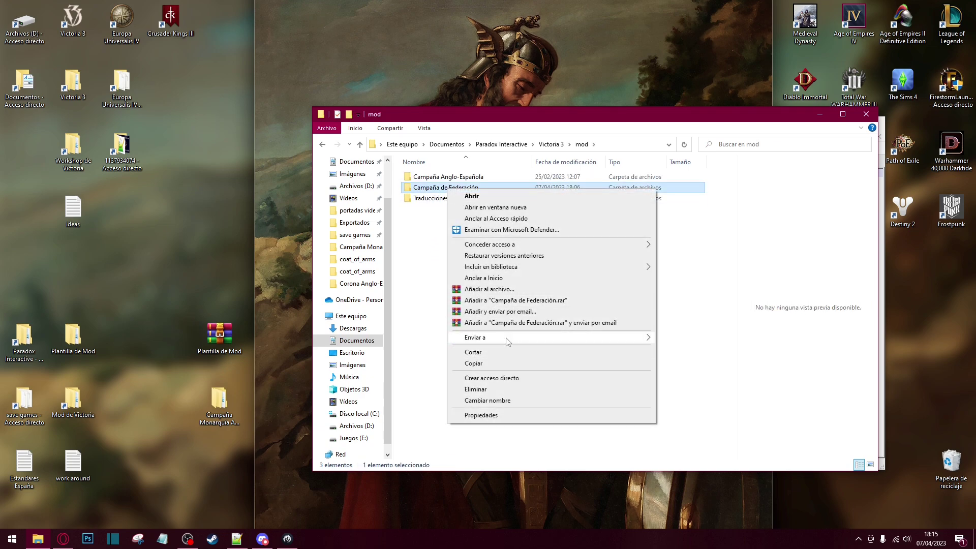
pyautogui.moveTo(513, 338)
pyautogui.click(707, 397)
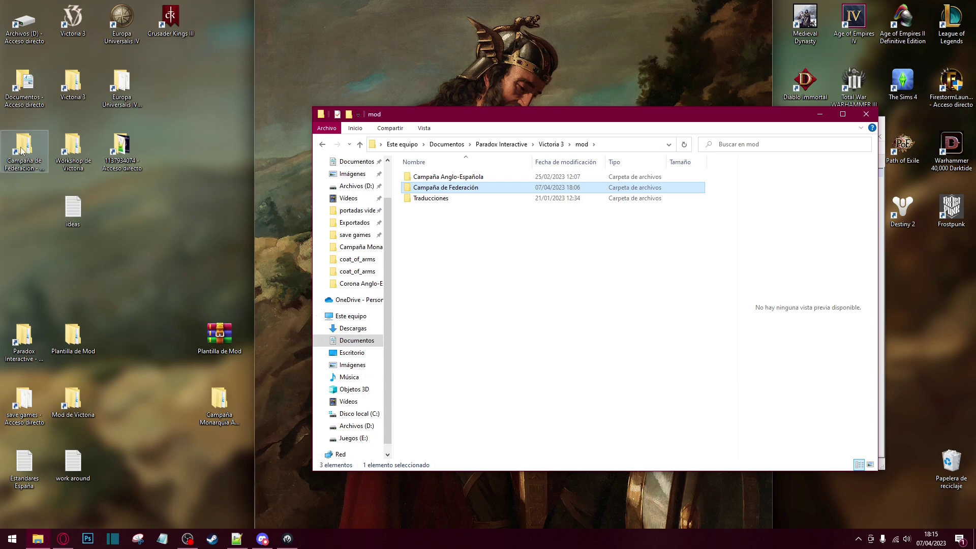
pyautogui.moveTo(24, 152); pyautogui.dragTo(145, 467)
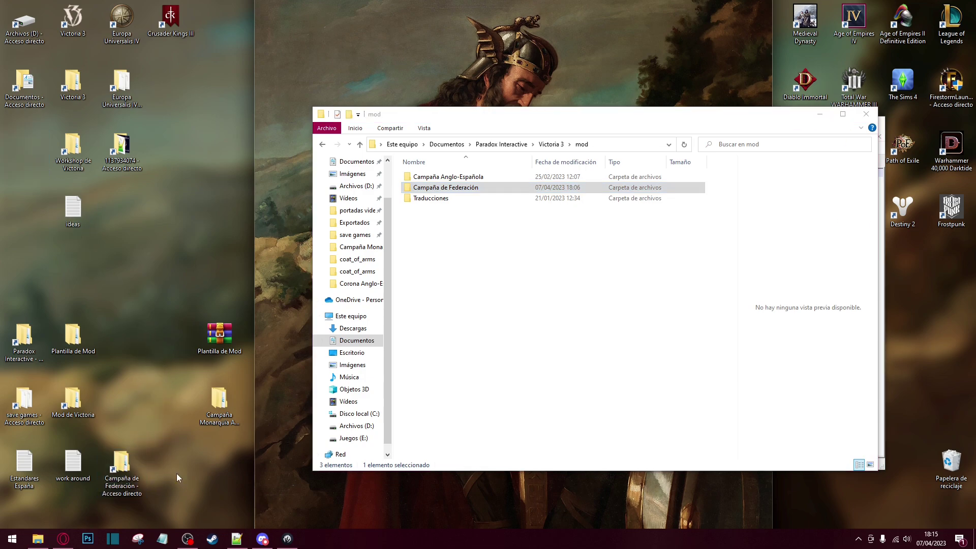
# Open 02_countries, 02_countries_2 and ZZ_countries from the Campaña de Federación mod's common/coat_of_arms/coat_of_arms folder in Notepad++
pyautogui.doubleClick(121, 465)
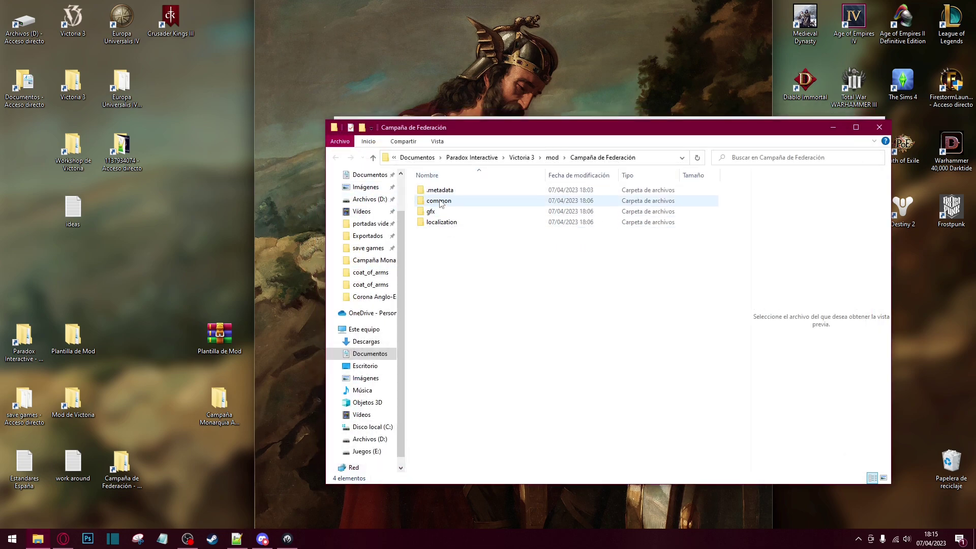
pyautogui.doubleClick(449, 203)
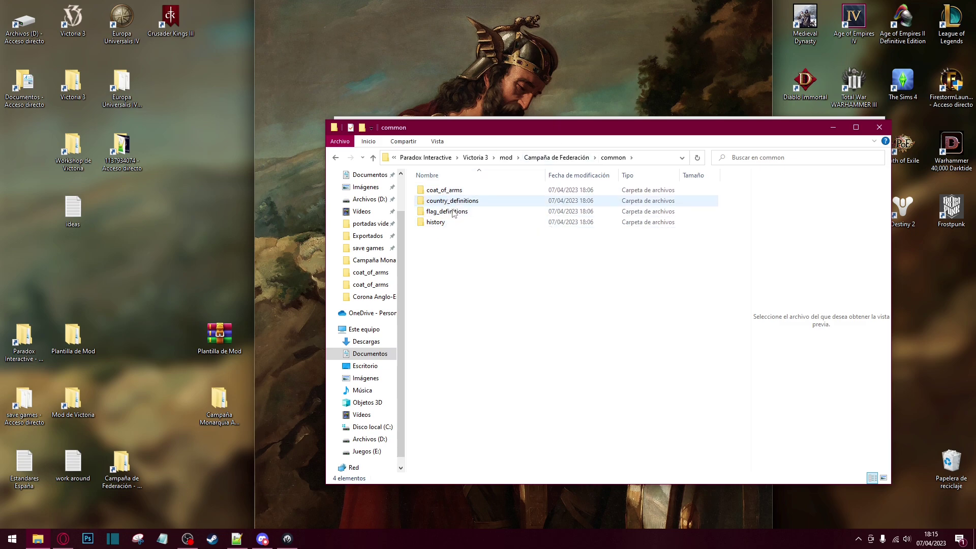
pyautogui.doubleClick(449, 192)
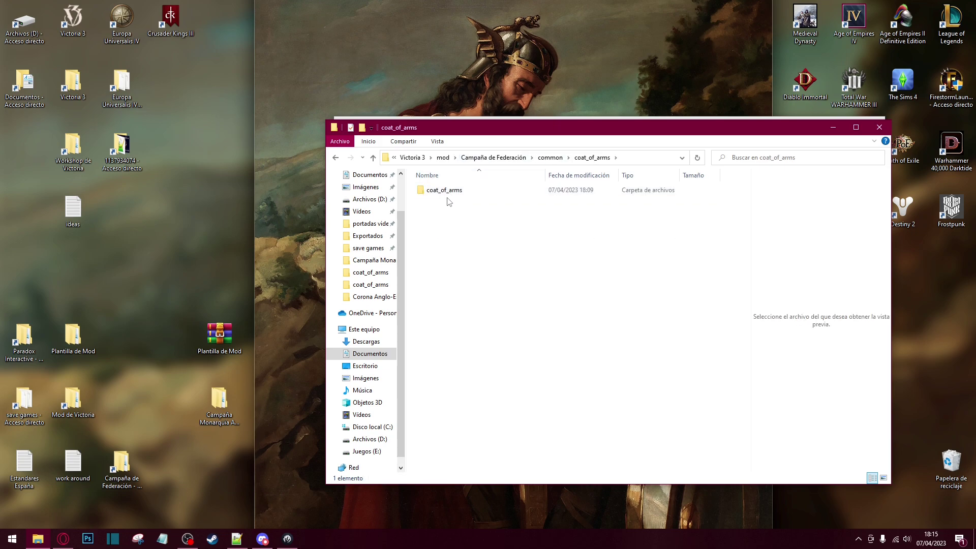
pyautogui.doubleClick(448, 197)
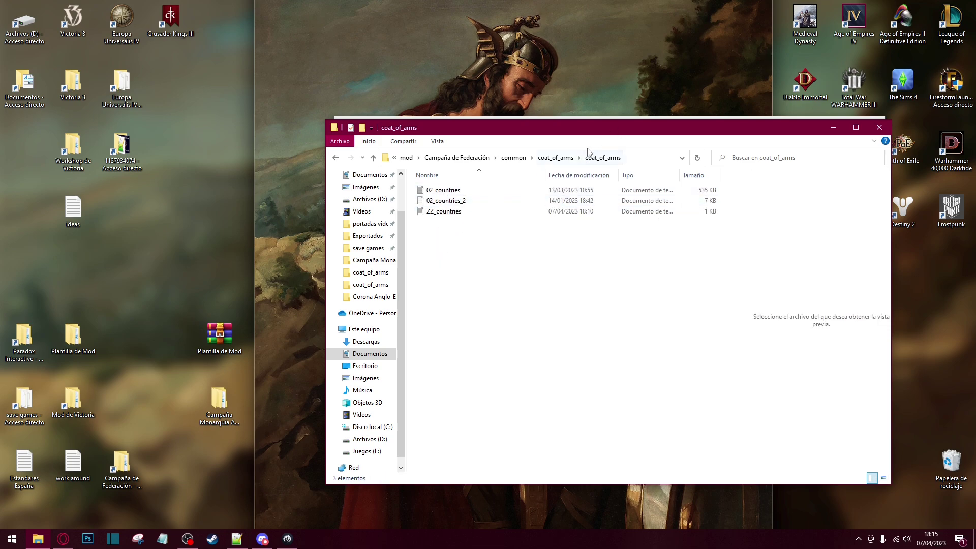
pyautogui.moveTo(459, 292); pyautogui.dragTo(435, 185)
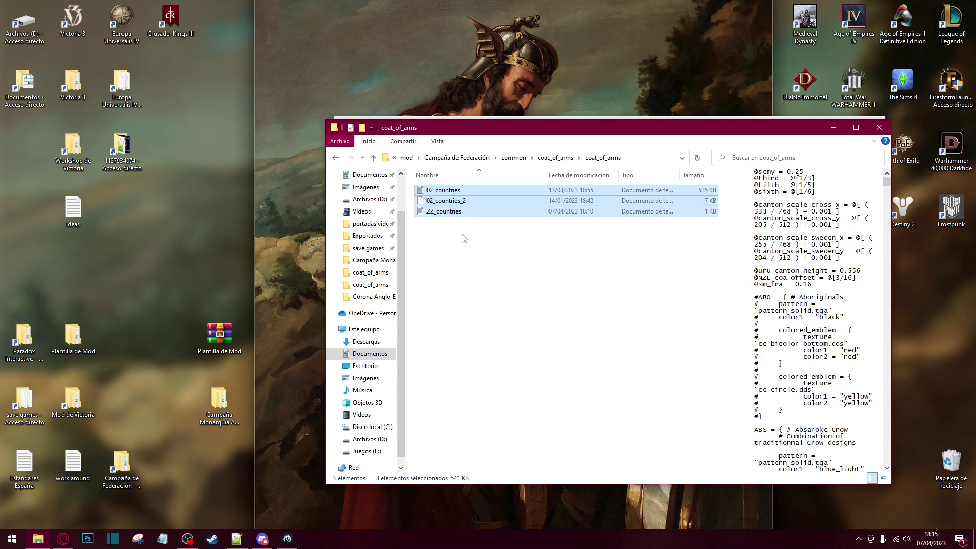
pyautogui.rightClick(440, 204)
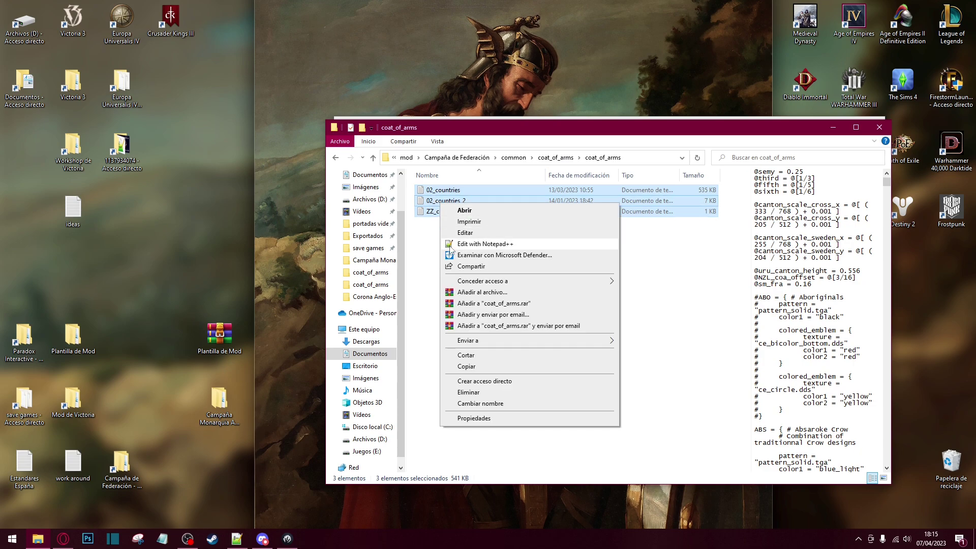
pyautogui.click(512, 245)
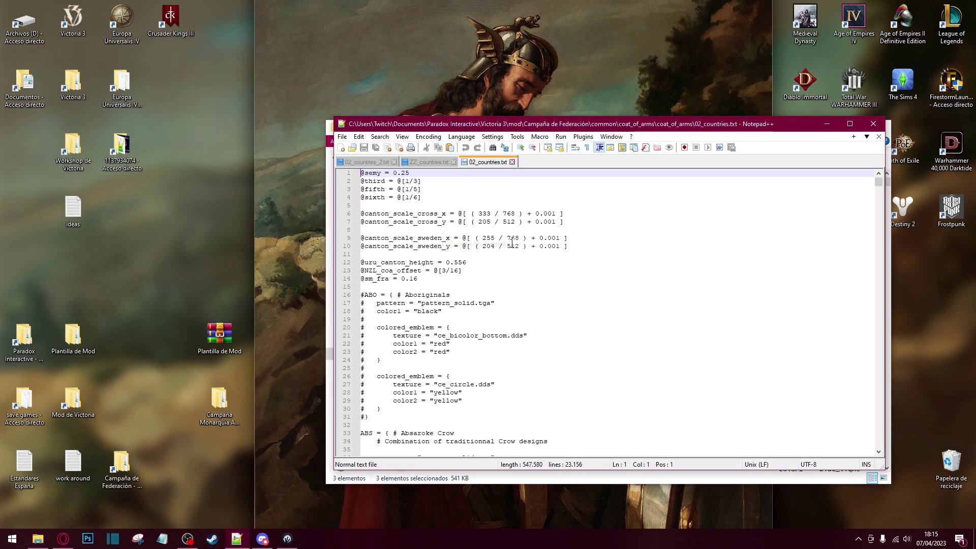
# Switch among the open 02_countries_2, ZZ_countries and 02_countries files, examining the coat-of-arms definitions in 02_countries
pyautogui.click(366, 162)
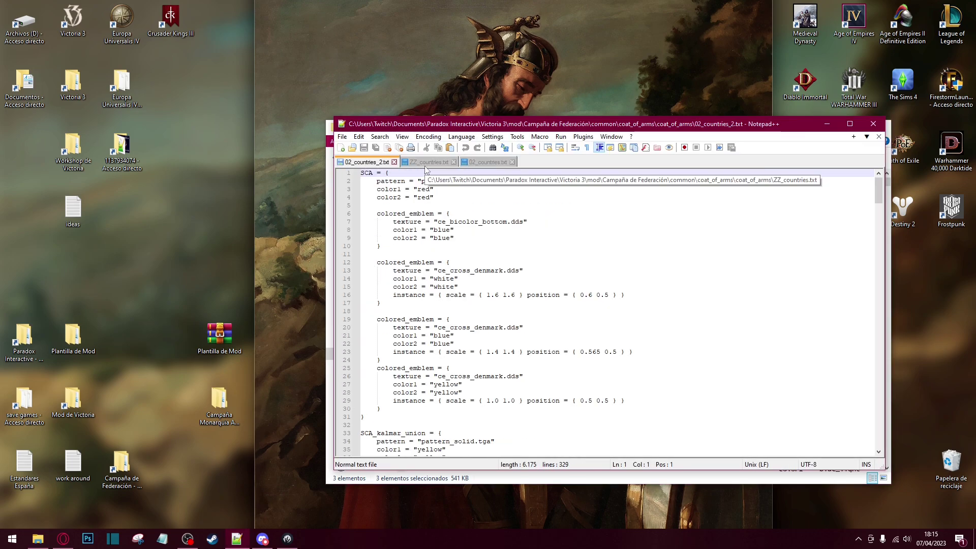
pyautogui.click(429, 162)
pyautogui.click(483, 162)
pyautogui.click(366, 162)
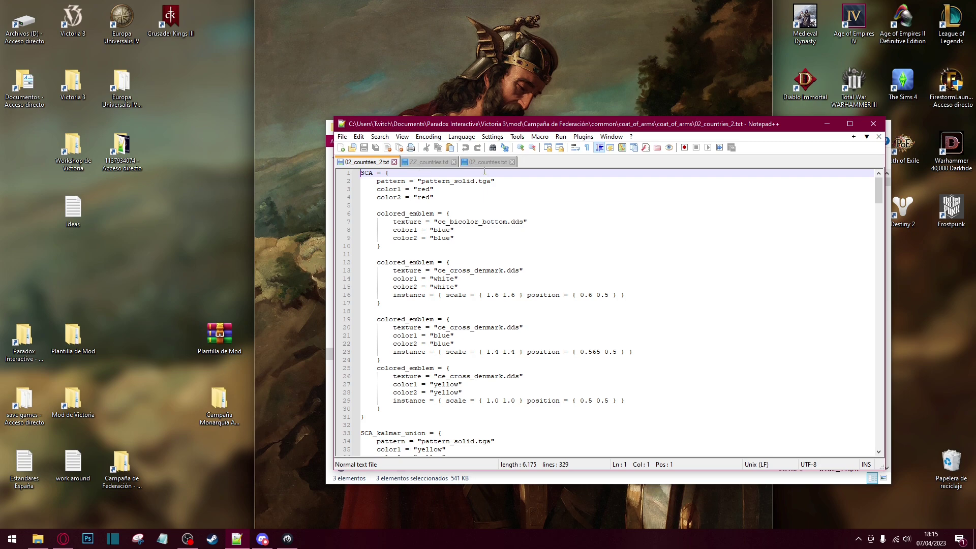
pyautogui.click(419, 161)
pyautogui.click(486, 162)
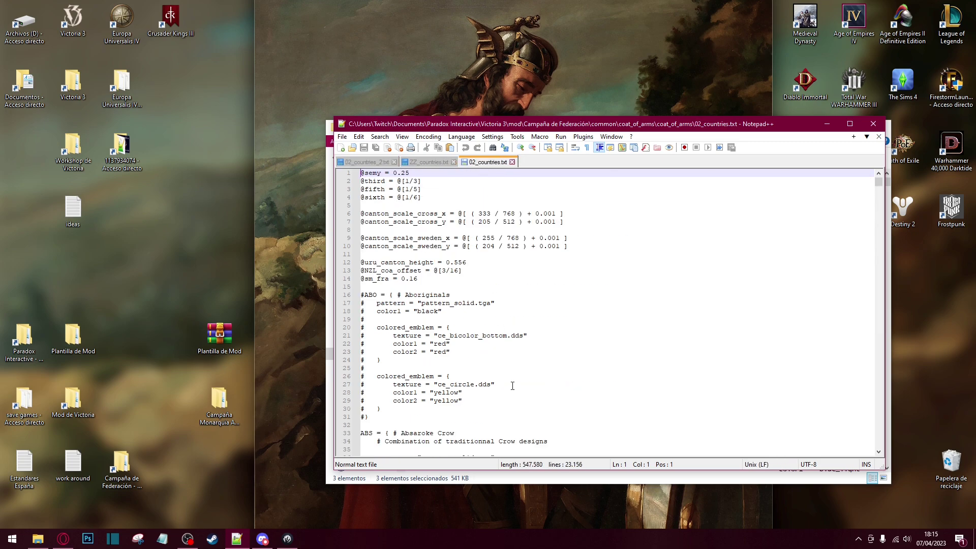
pyautogui.scroll(-7, 450, 291)
pyautogui.scroll(-10, 449, 291)
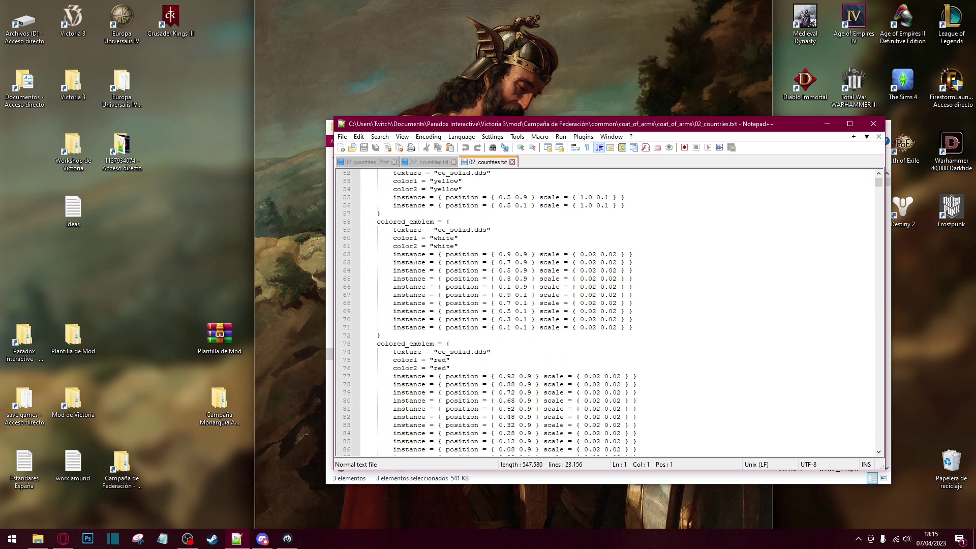
pyautogui.hotkey('ctrl', 'Tab')
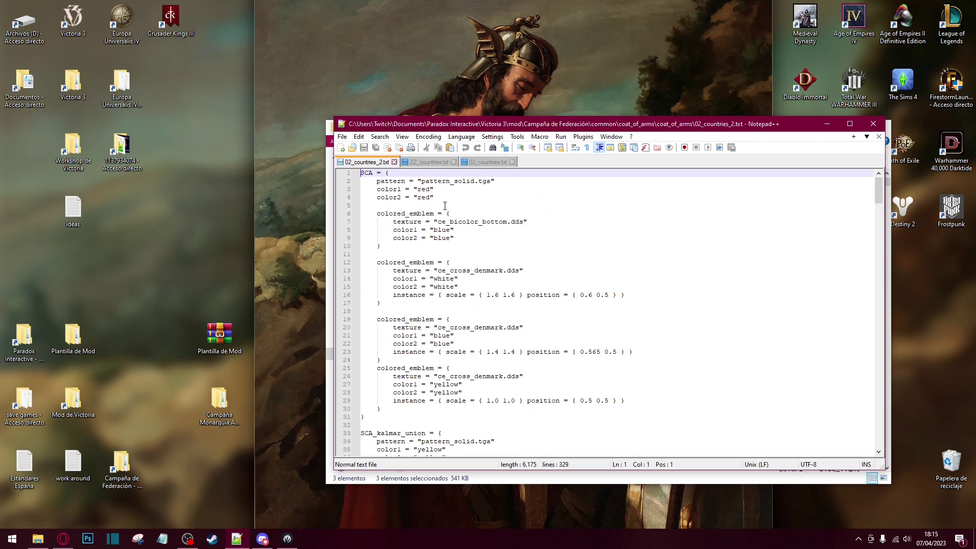
# Switch between the open 02_countries and ZZ_countries files to review the ARG_subject_POR coat of arms
pyautogui.click(448, 164)
pyautogui.hotkey('ctrl', 'Tab')
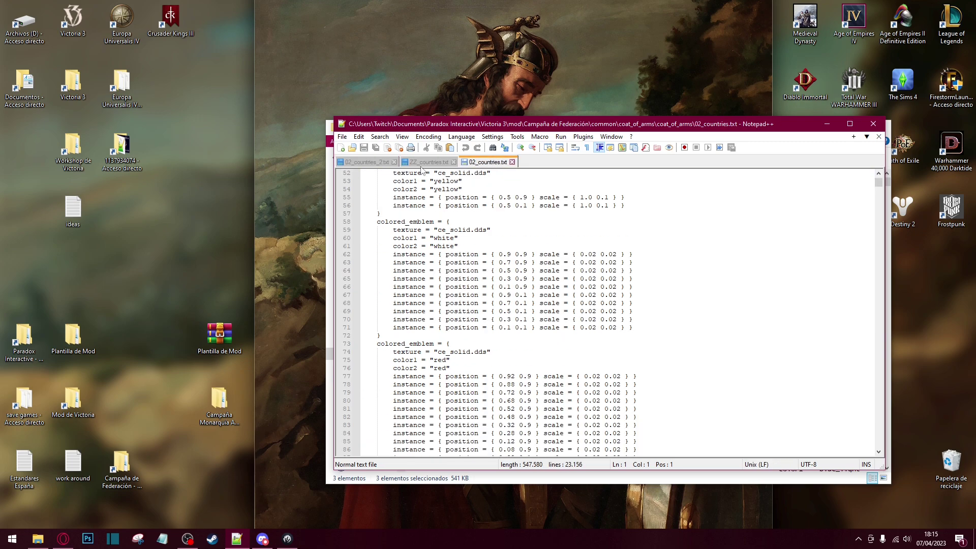
pyautogui.click(420, 164)
pyautogui.click(360, 163)
pyautogui.hotkey('ctrl', 'Tab')
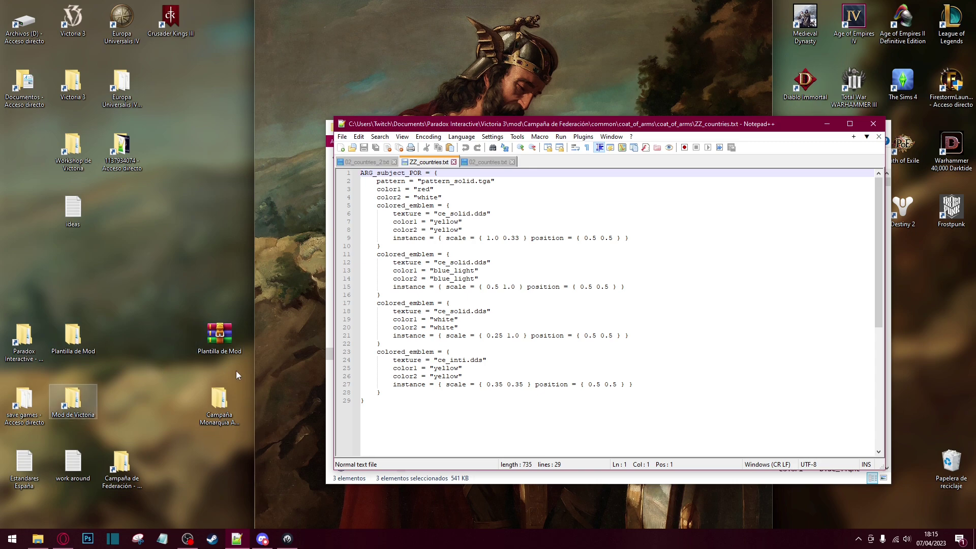
# Open 00_flag_definitions from the Campaña de Federación mod's common/flag_definitions folder in Notepad++
pyautogui.click(37, 539)
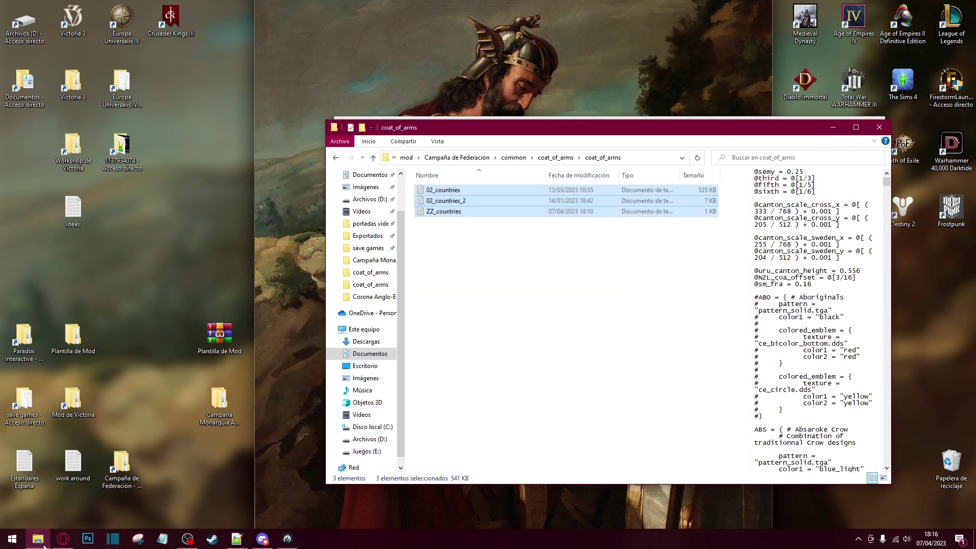
pyautogui.click(556, 158)
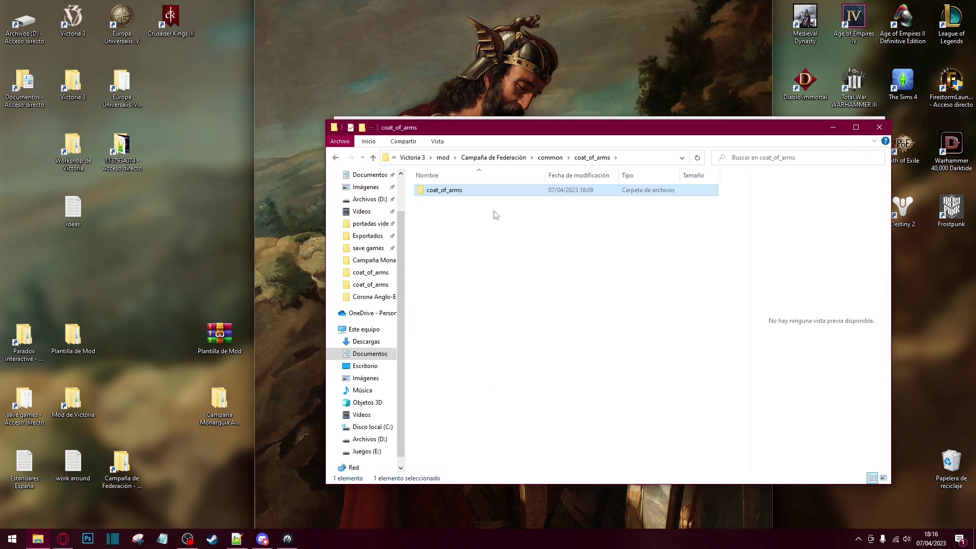
pyautogui.click(541, 158)
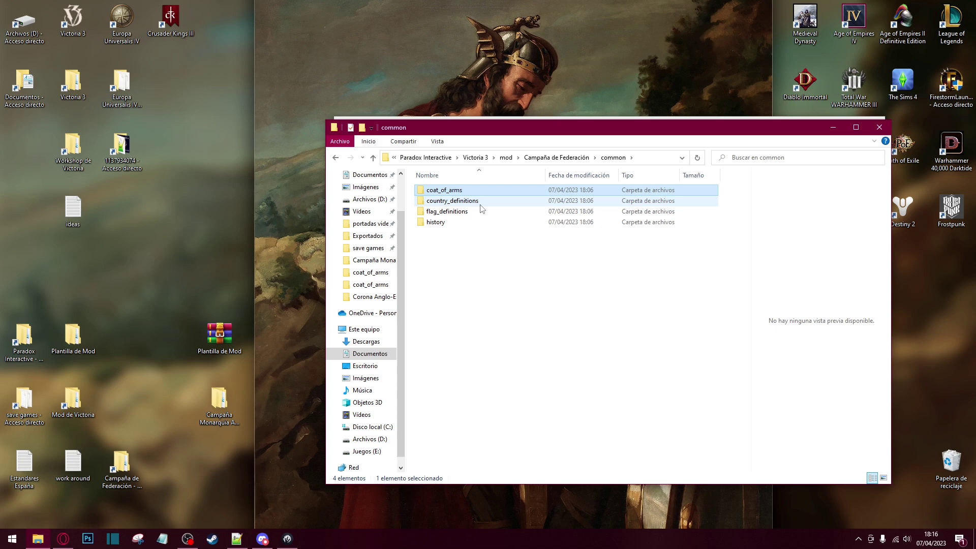
pyautogui.doubleClick(445, 212)
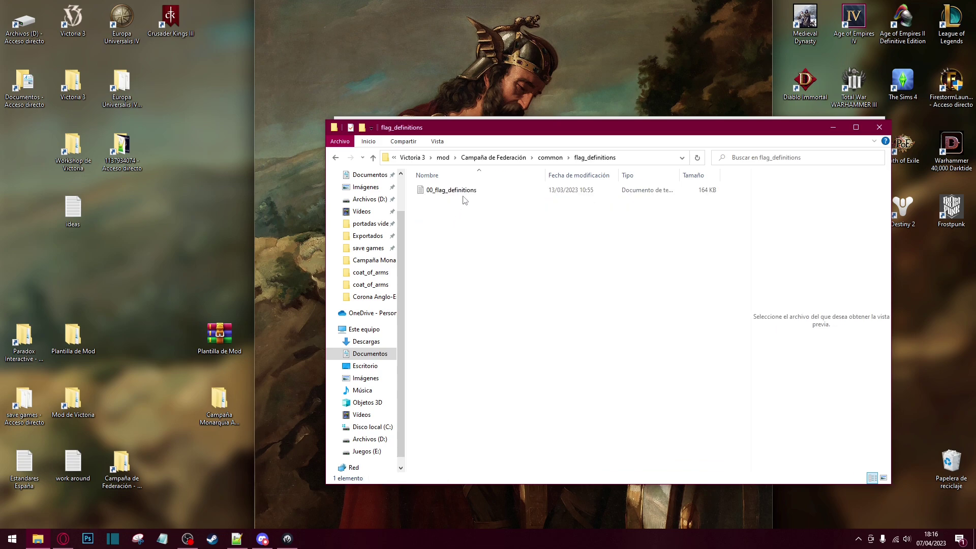
pyautogui.click(448, 191)
pyautogui.rightClick(448, 191)
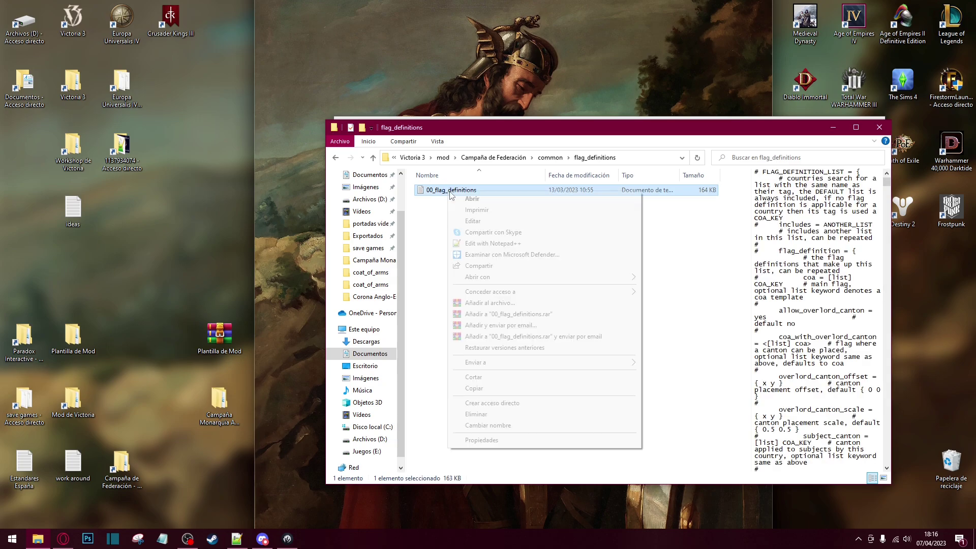
pyautogui.click(486, 243)
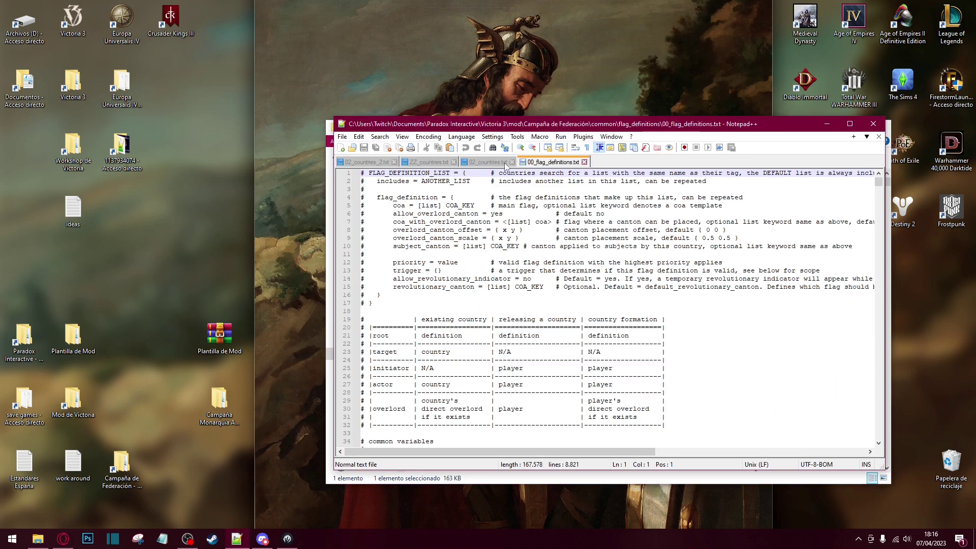
# Examine the first country entries in 00_flag_definitions and compare them with 02_countries and ZZ_countries
pyautogui.scroll(-20, 457, 245)
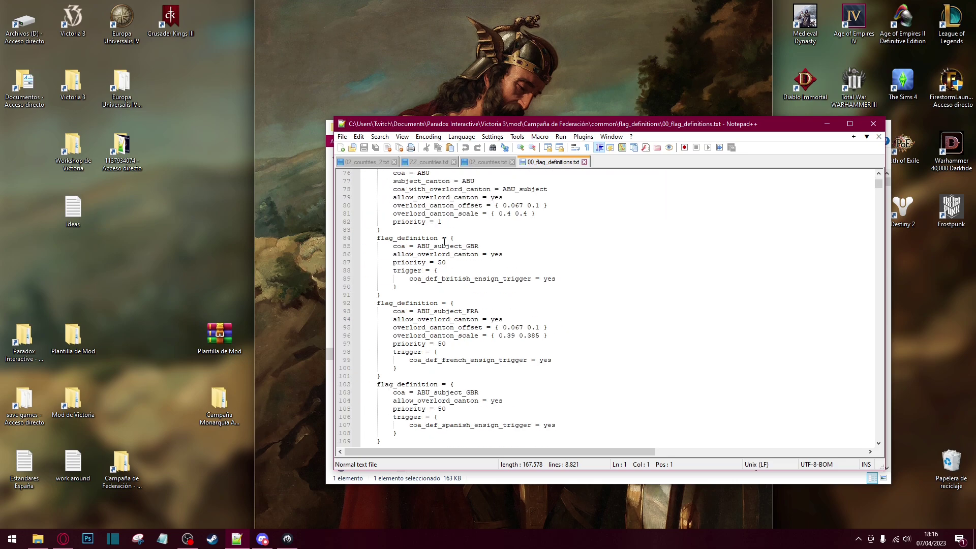
pyautogui.scroll(-1, 441, 249)
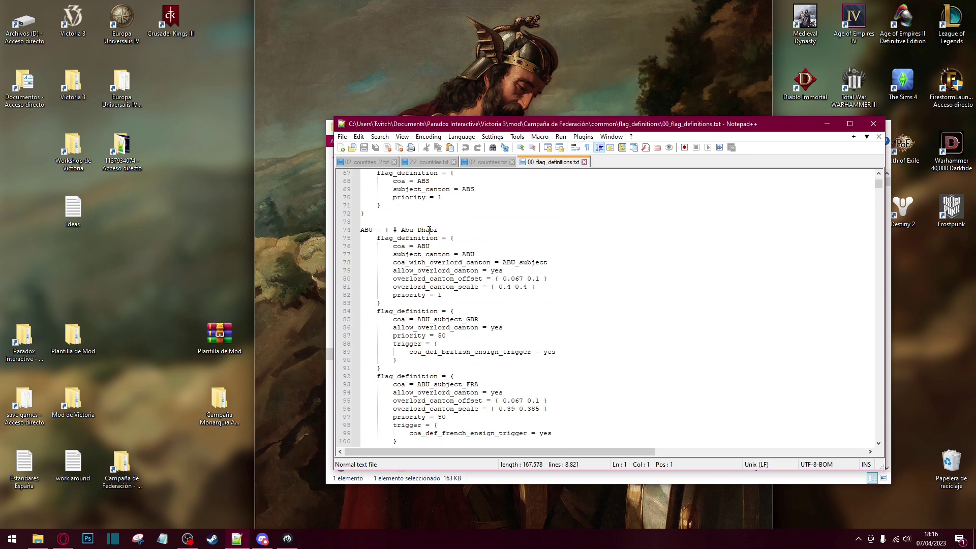
pyautogui.click(486, 163)
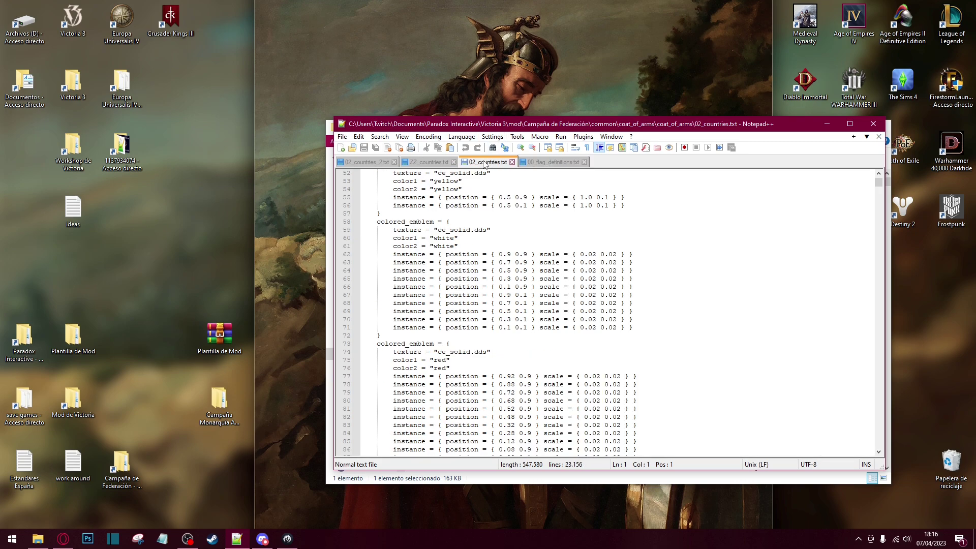
pyautogui.click(427, 163)
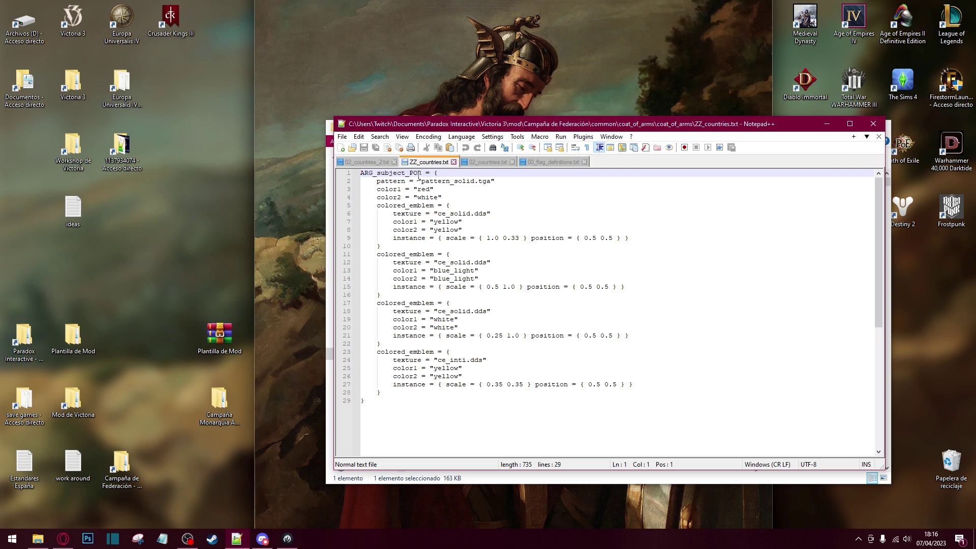
pyautogui.click(545, 163)
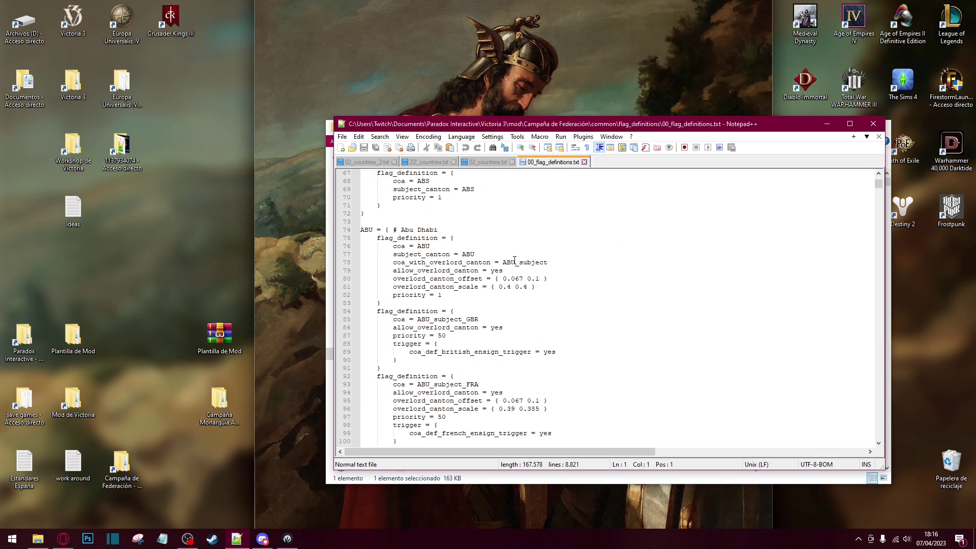
# Search 00_flag_definitions for Arg and look through Argentina's flag definitions to the ARG_subject_SPA block
pyautogui.click(458, 302)
pyautogui.hotkey('ctrl', 'f')
pyautogui.write('Ar')
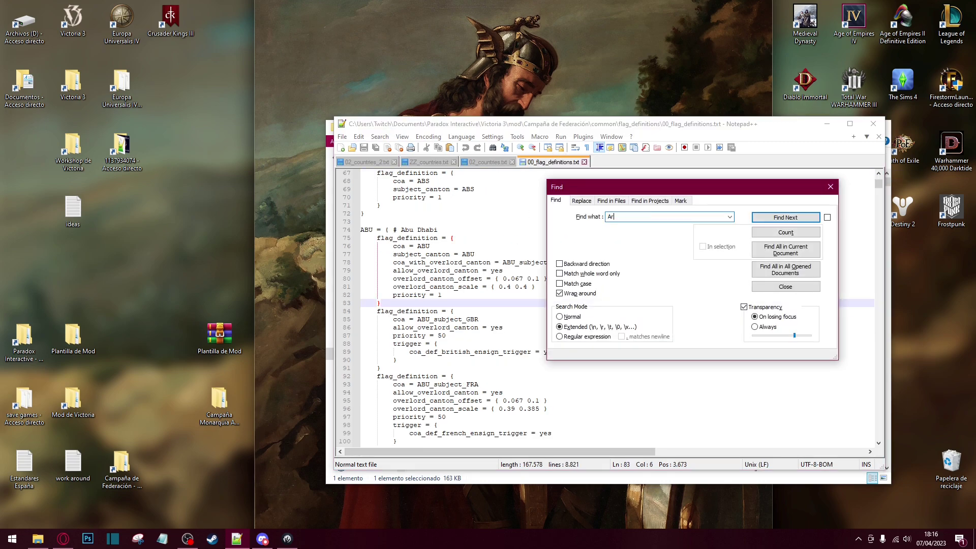
pyautogui.write('g')
pyautogui.press('Return')
pyautogui.press('Escape')
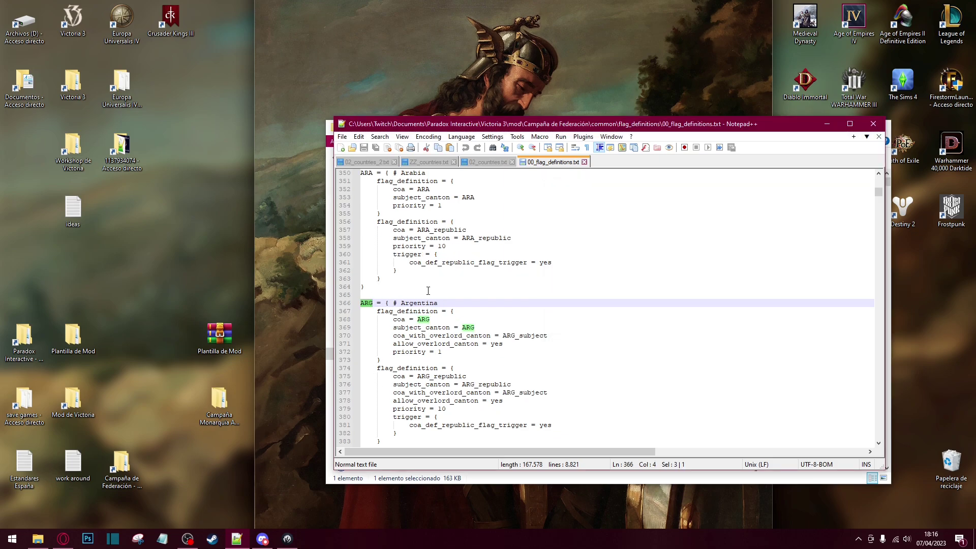
pyautogui.scroll(-3, 421, 311)
pyautogui.scroll(-2, 412, 222)
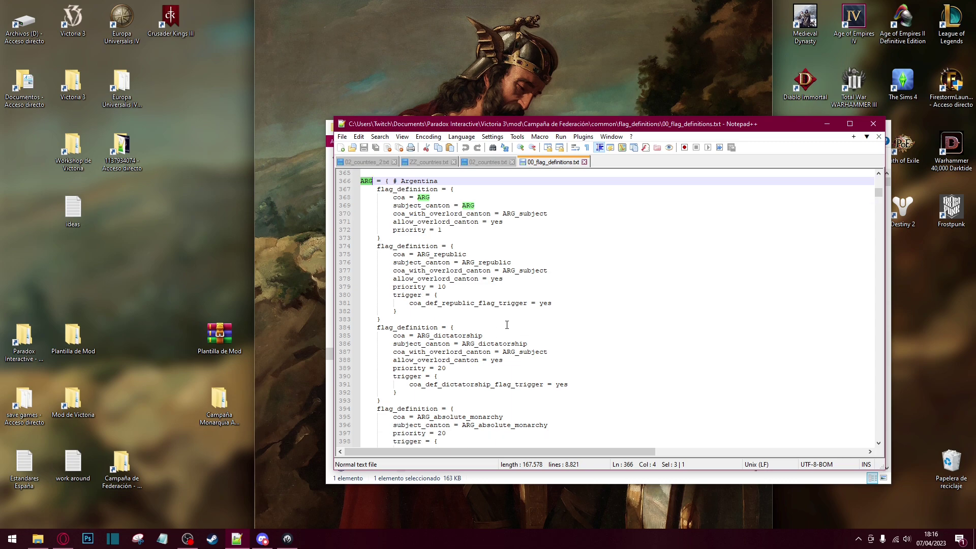
pyautogui.scroll(-5, 434, 300)
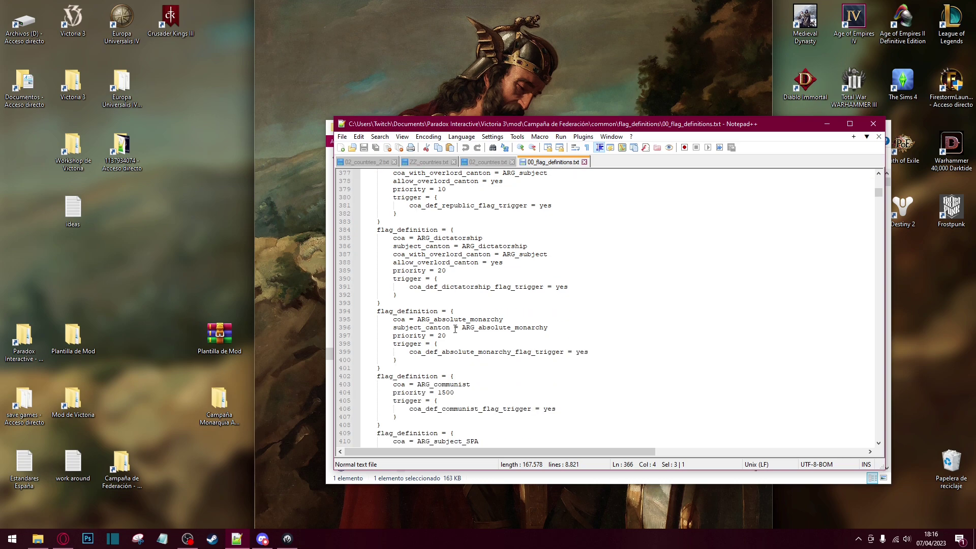
pyautogui.scroll(-5, 448, 309)
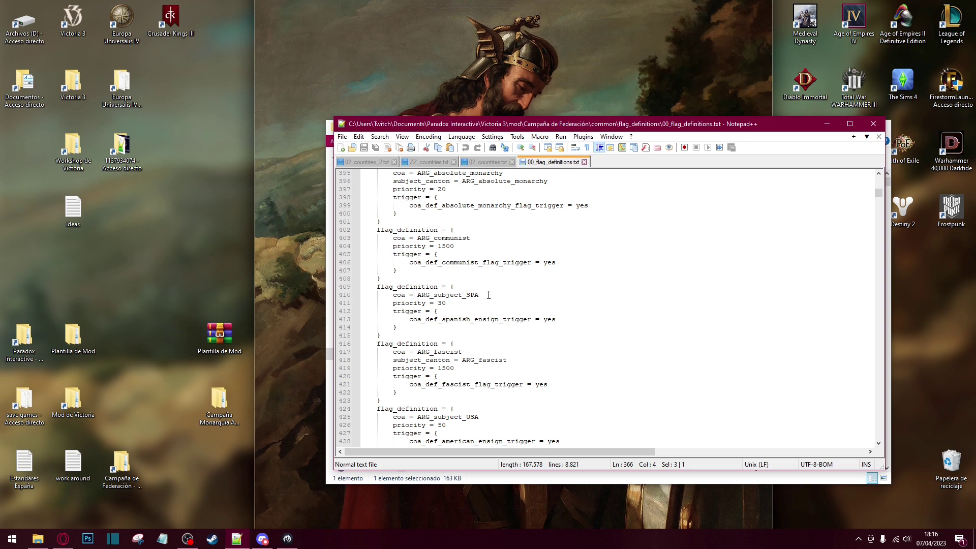
# Duplicate Argentina's ARG_subject_SPA flag_definition block directly below the original
pyautogui.moveTo(387, 337); pyautogui.dragTo(376, 286)
pyautogui.hotkey('ctrl', 'c')
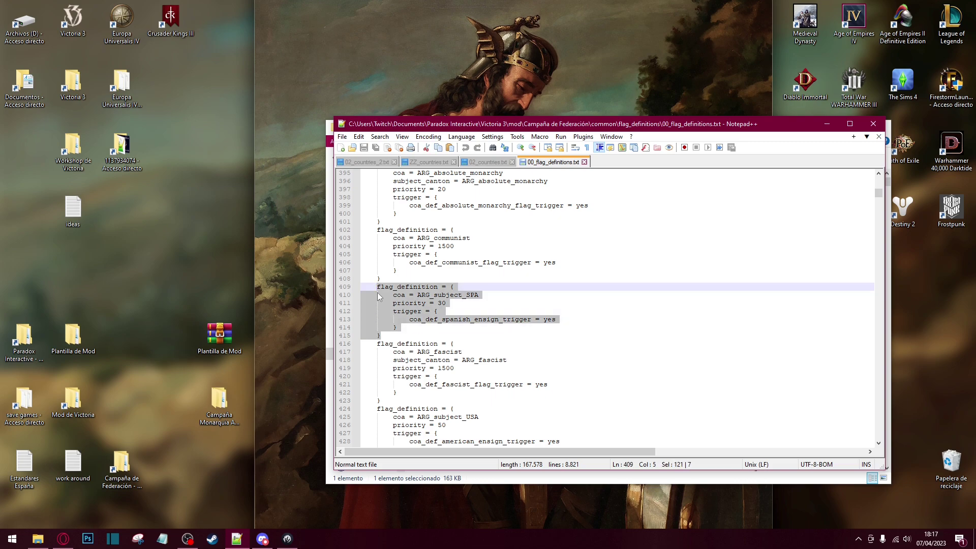
pyautogui.click(396, 343)
pyautogui.press('Up')
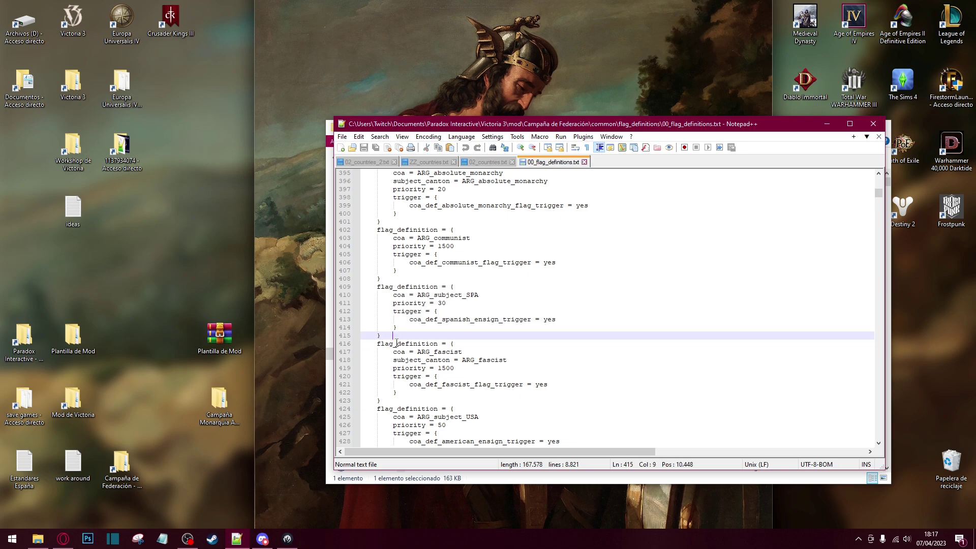
pyautogui.hotkey('ctrl', 'v')
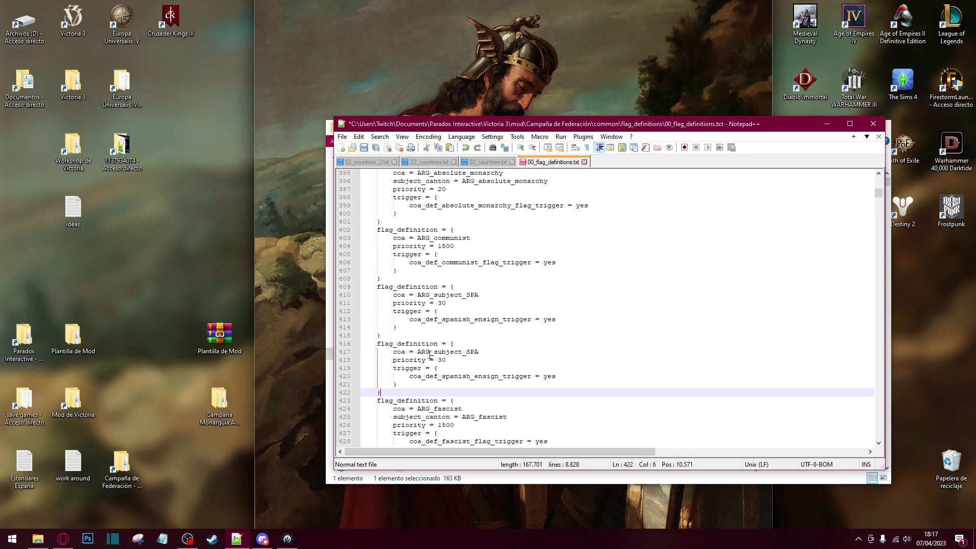
# Change the coa of the duplicated flag definition to ARG_subject_POR
pyautogui.click(483, 351)
pyautogui.press('BackSpace')
pyautogui.press('BackSpace')
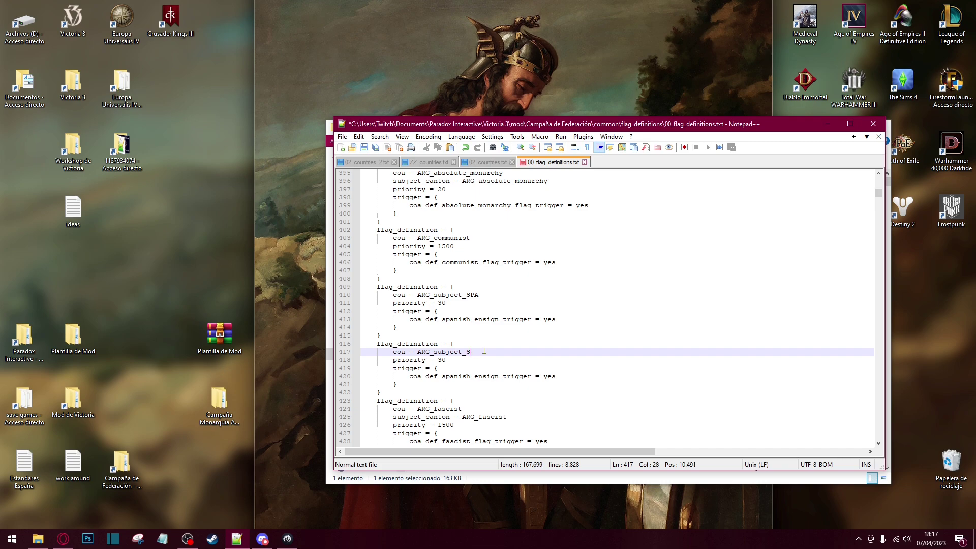
pyautogui.write('POR')
# Change the trigger of the ARG_subject_POR flag definition to coa_def_portuguese_ensign_trigger
pyautogui.click(426, 368)
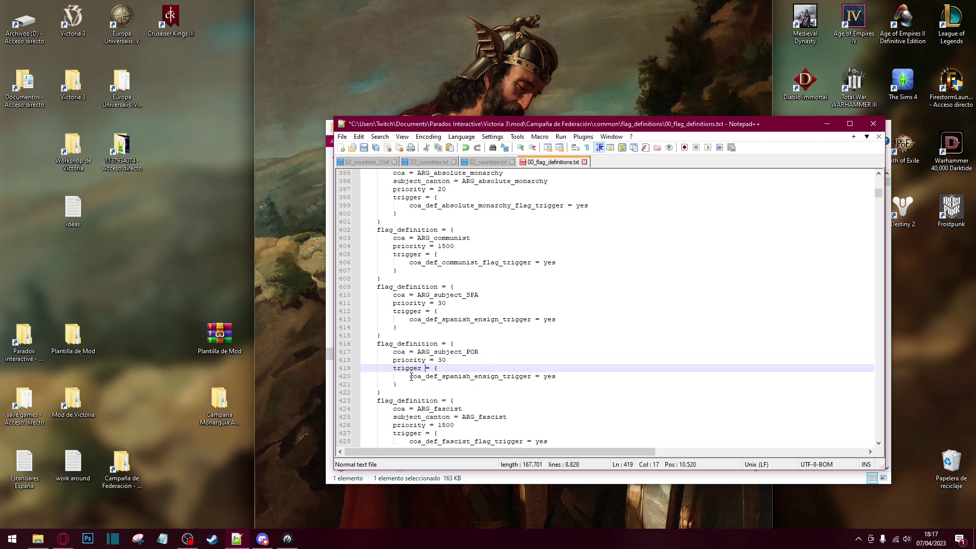
pyautogui.click(467, 376)
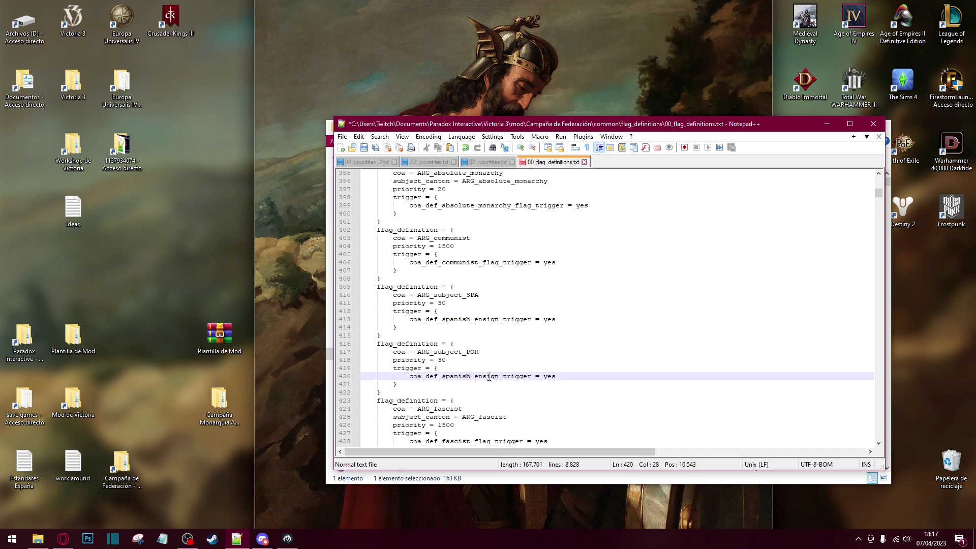
pyautogui.press('BackSpace')
pyautogui.press('BackSpace')
pyautogui.press('BackSpace')
pyautogui.press('BackSpace')
pyautogui.press('BackSpace')
pyautogui.press('BackSpace')
pyautogui.press('BackSpace')
pyautogui.write('portugus')
pyautogui.press('BackSpace')
pyautogui.write('ese')
pyautogui.click(435, 360)
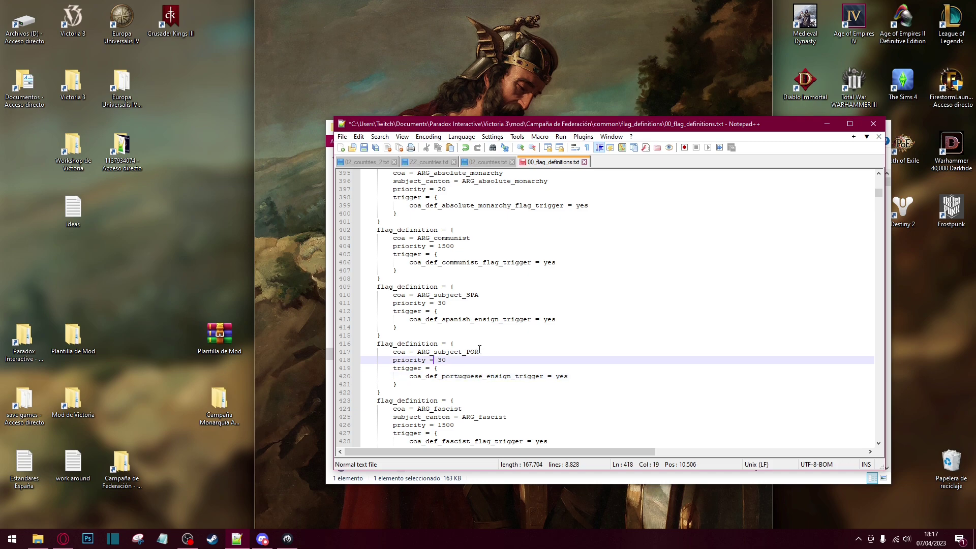
# Search 00_flag_definitions for subjet_POR and close the search
pyautogui.hotkey('ctrl', 'f')
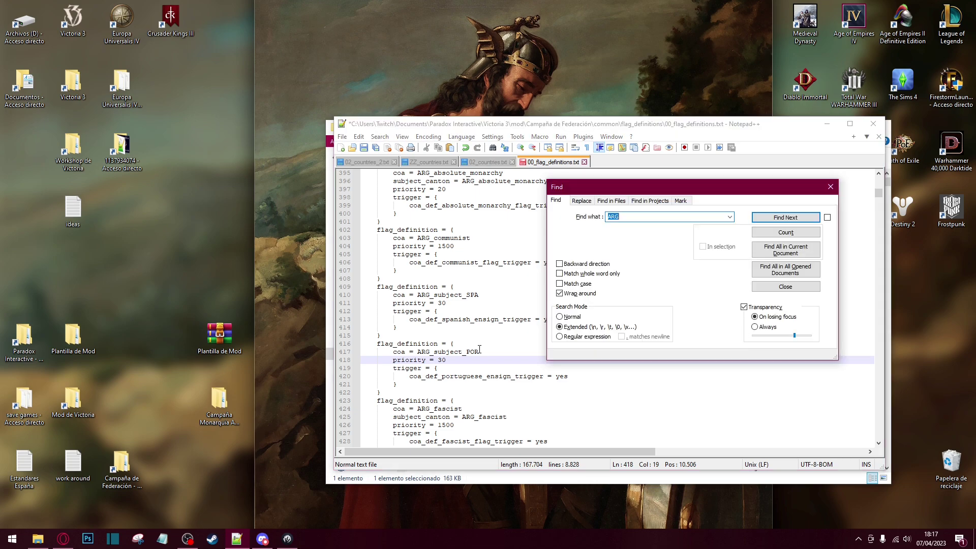
pyautogui.write('subjet_POR')
pyautogui.press('Return')
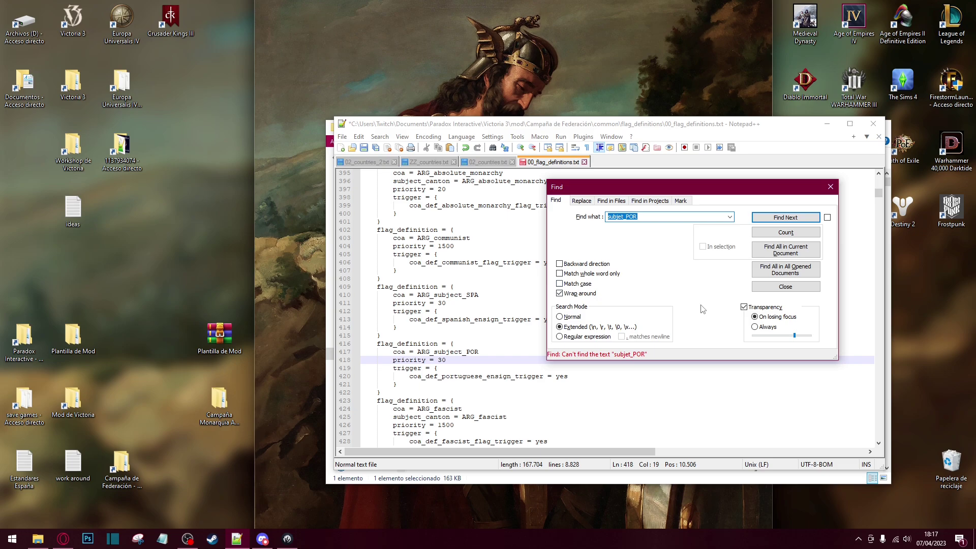
pyautogui.click(831, 186)
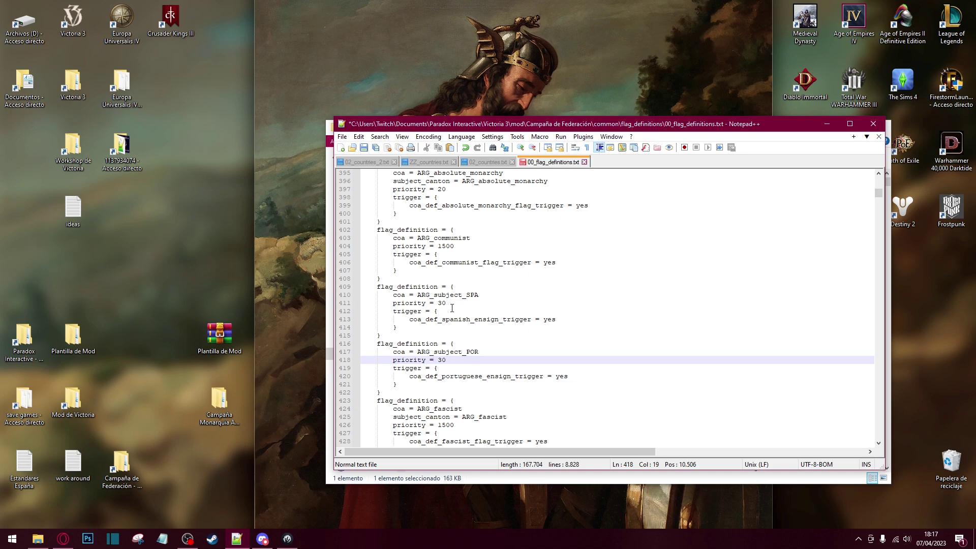
# Copy the name ARG_subject from the coa_with_overlord_canton line in Argentina's first flag definition
pyautogui.scroll(3, 452, 308)
pyautogui.scroll(8, 460, 265)
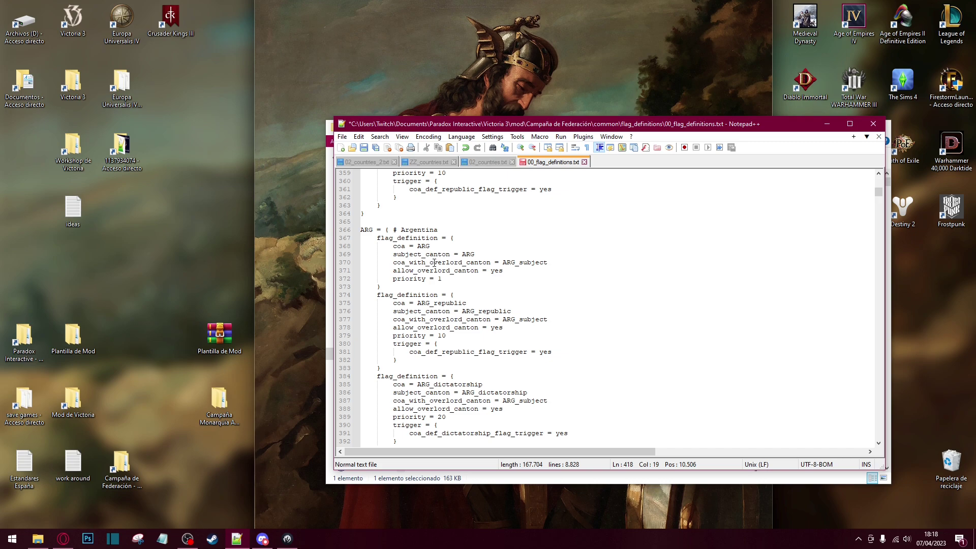
pyautogui.moveTo(503, 263); pyautogui.dragTo(547, 263)
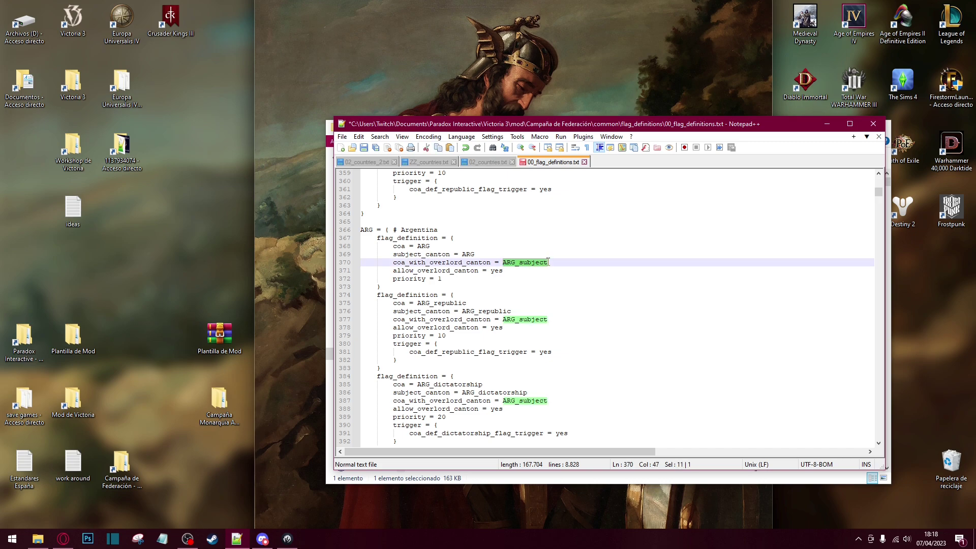
pyautogui.click(510, 263)
pyautogui.doubleClick(505, 263)
pyautogui.hotkey('ctrl', 'c')
# Search 02_countries for the copied name ARG_subject and examine that coat-of-arms definition
pyautogui.click(482, 162)
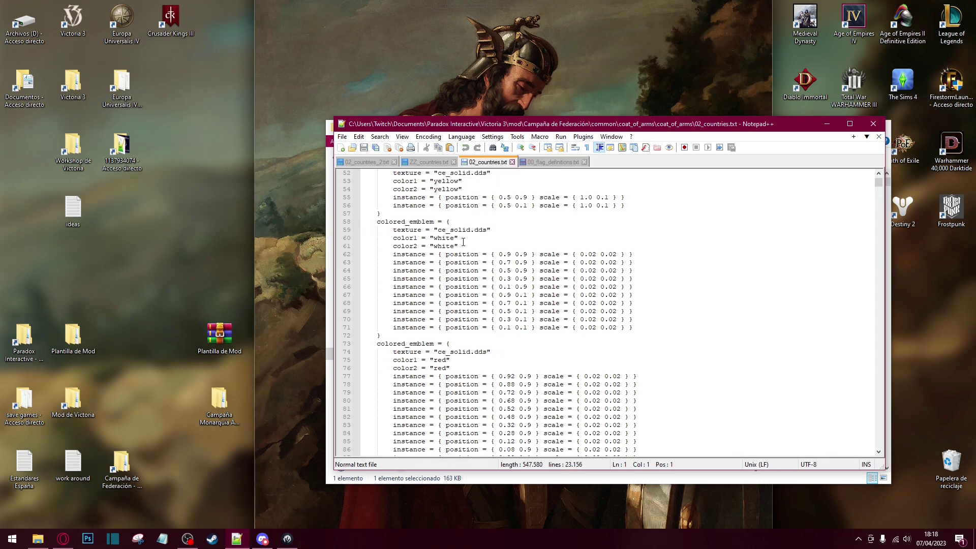
pyautogui.hotkey('ctrl', 'f')
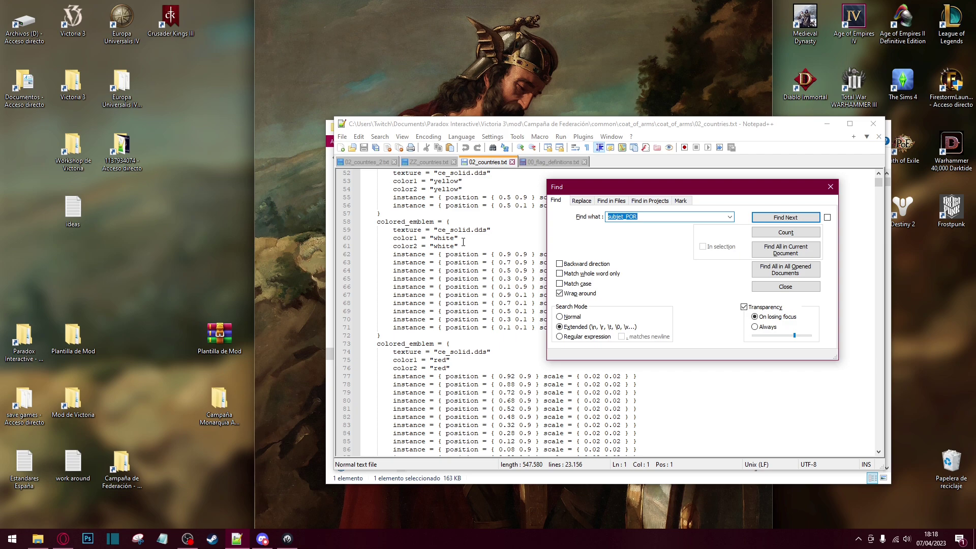
pyautogui.hotkey('ctrl', 'v')
pyautogui.press('Return')
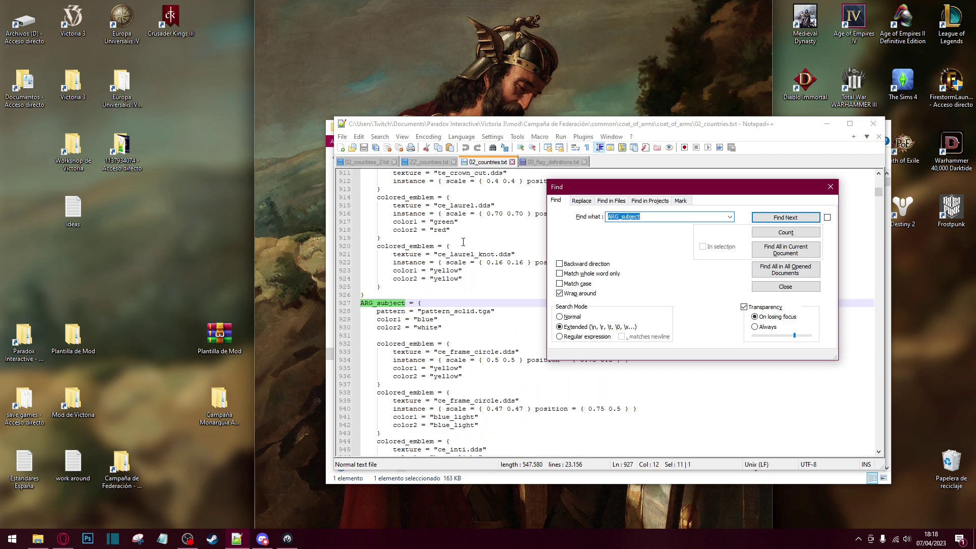
pyautogui.press('Escape')
pyautogui.scroll(-4, 404, 232)
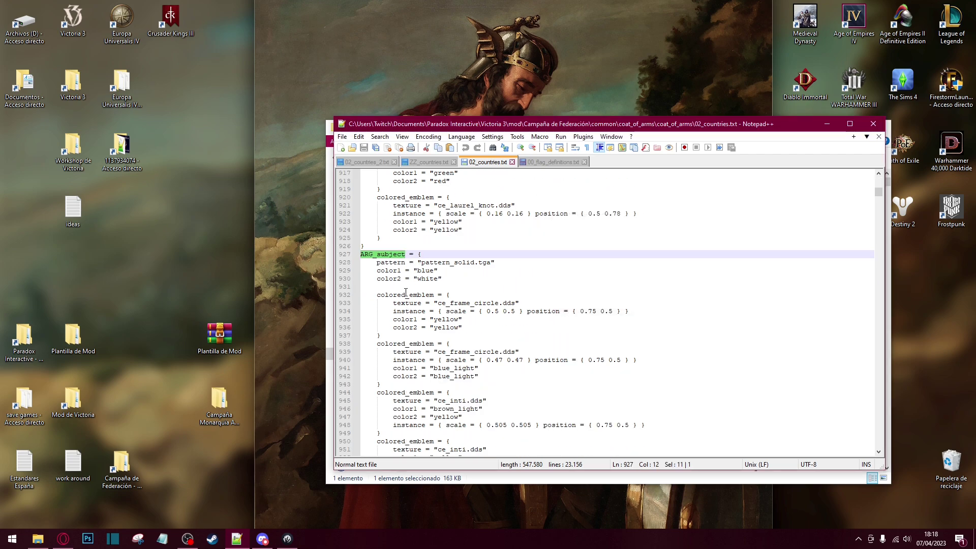
pyautogui.scroll(-5, 405, 232)
pyautogui.scroll(4, 411, 332)
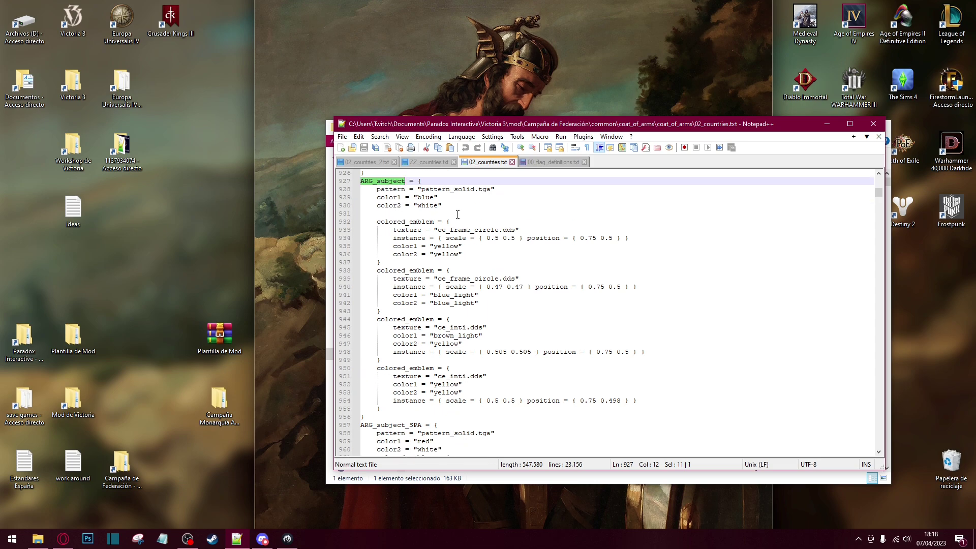
# Search 02_countries for POR_subject and examine its te_crown and te_coa_portugal textured_emblem blocks
pyautogui.click(377, 417)
pyautogui.hotkey('ctrl', 'f')
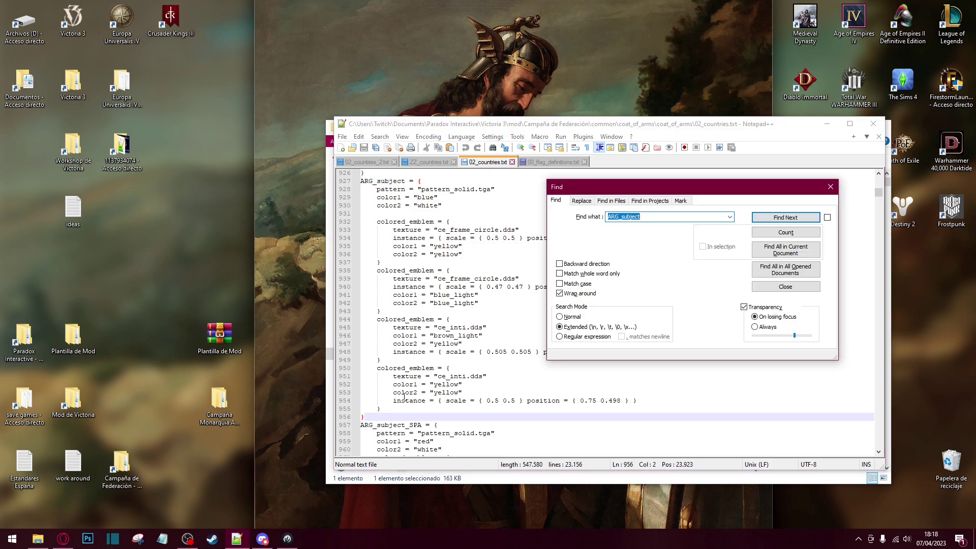
pyautogui.press('Home')
pyautogui.press('BackSpace')
pyautogui.press('BackSpace')
pyautogui.press('BackSpace')
pyautogui.write('POR')
pyautogui.press('Return')
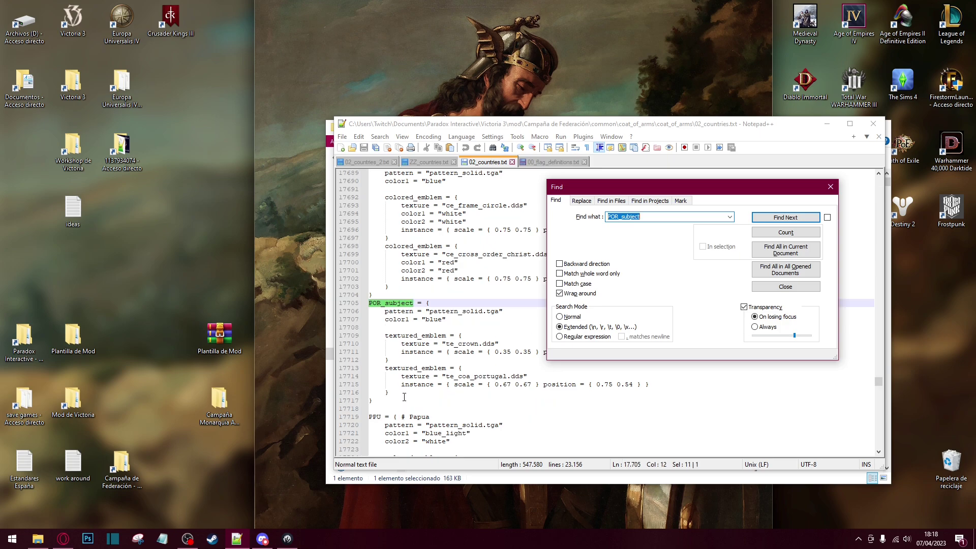
pyautogui.press('Escape')
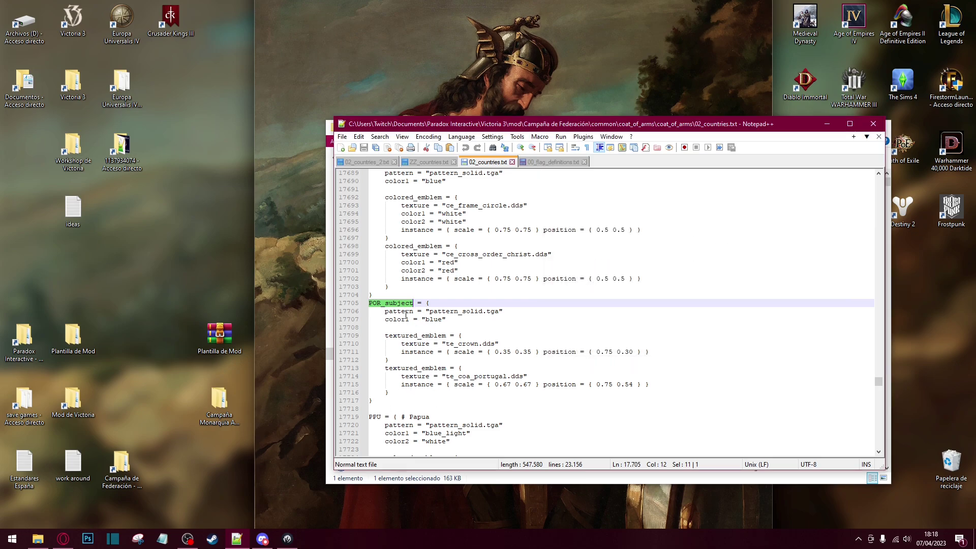
pyautogui.scroll(-1, 425, 348)
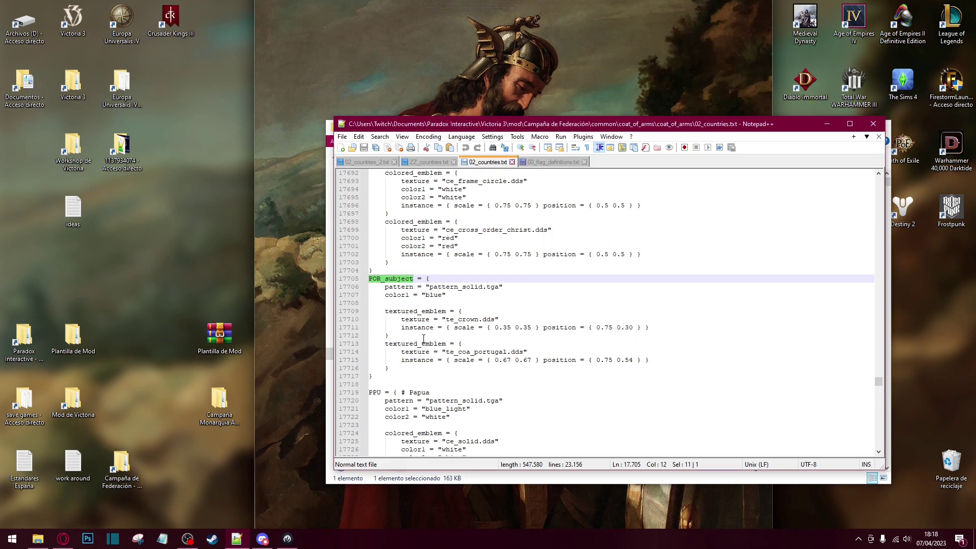
pyautogui.scroll(1, 440, 320)
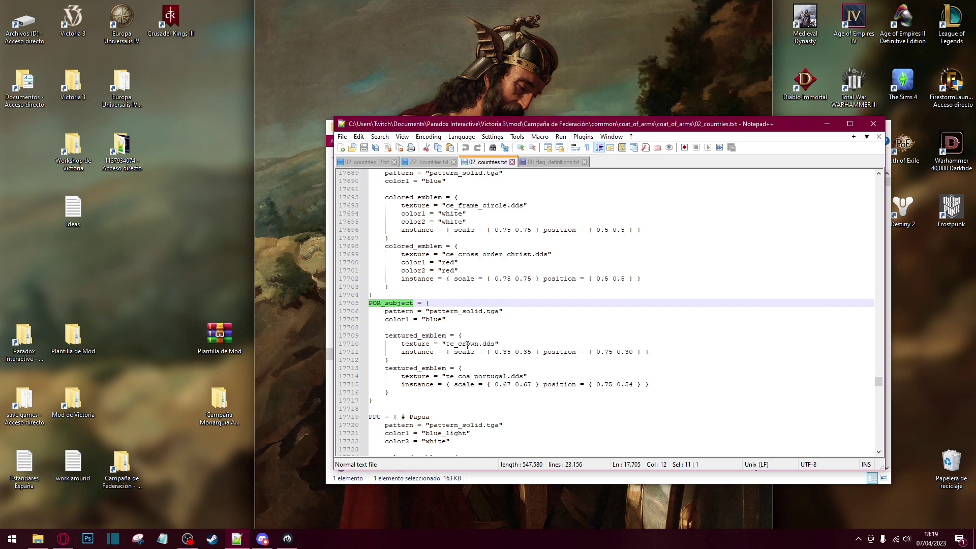
pyautogui.moveTo(370, 400); pyautogui.dragTo(385, 335)
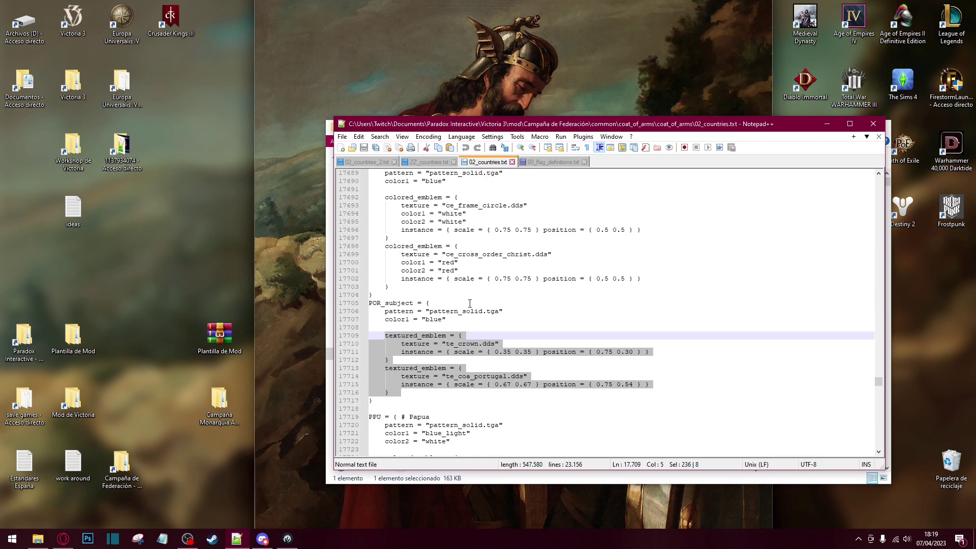
# Search 02_countries for SPA_, narrow the search to SPA_sub, and close it at the SPA_subject definition
pyautogui.hotkey('ctrl', 'f')
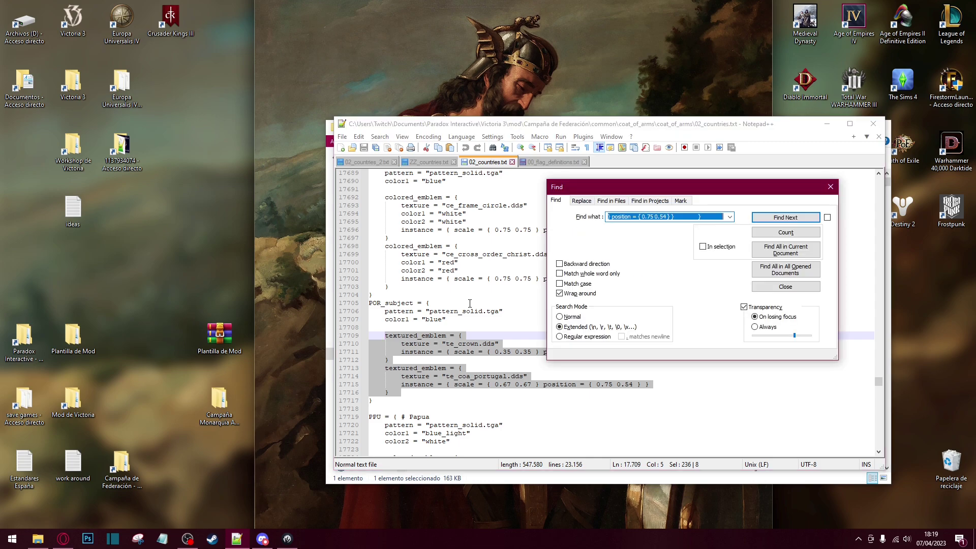
pyautogui.write('SPA_')
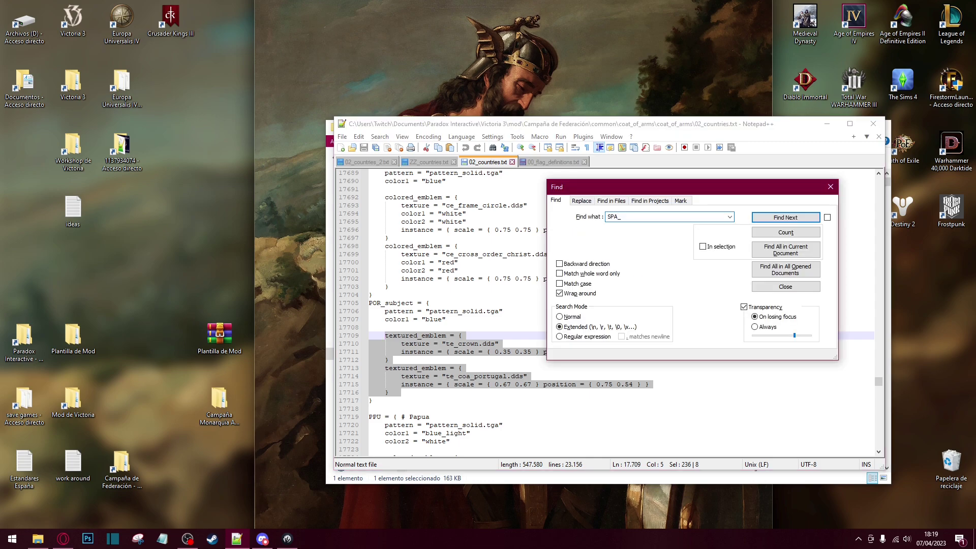
pyautogui.press('Return')
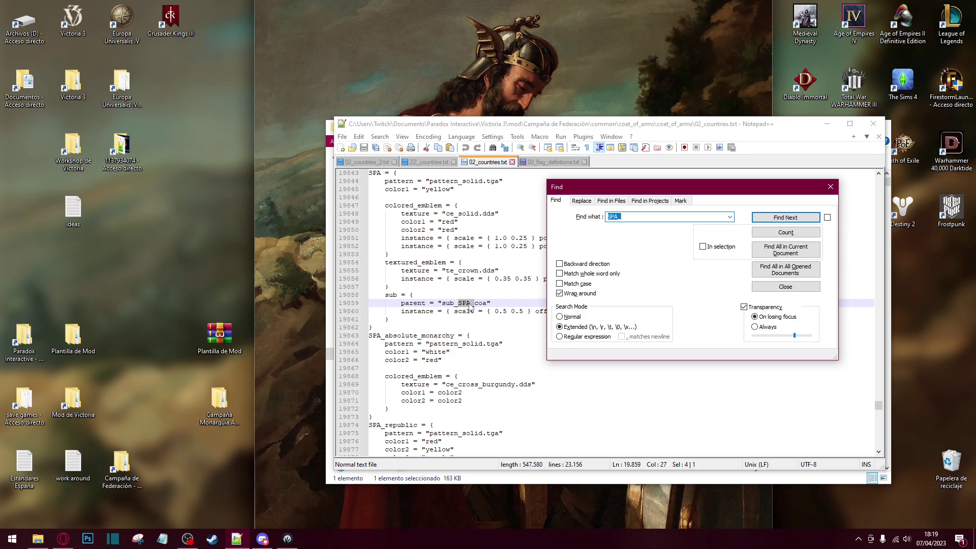
pyautogui.press('Return')
pyautogui.press('Return')
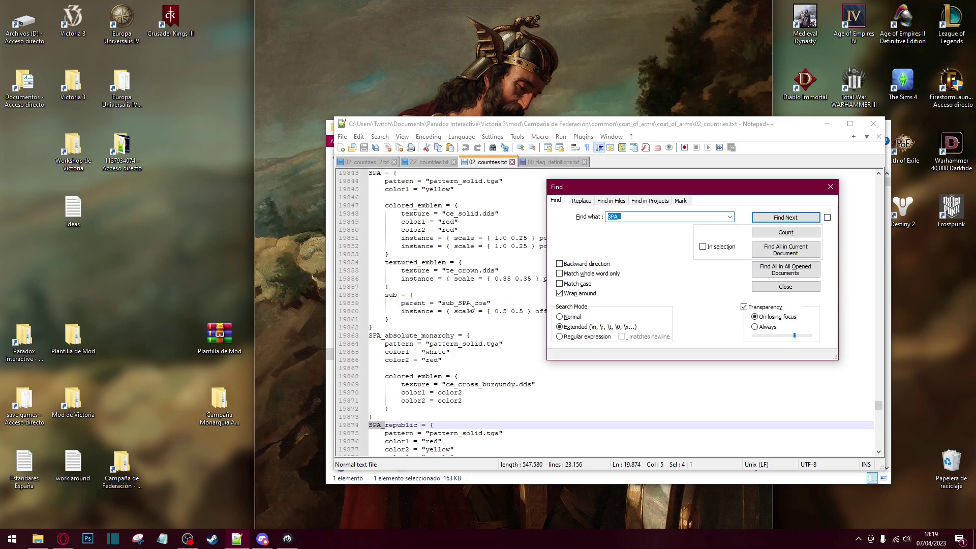
pyautogui.press('End')
pyautogui.write('sub')
pyautogui.press('Return')
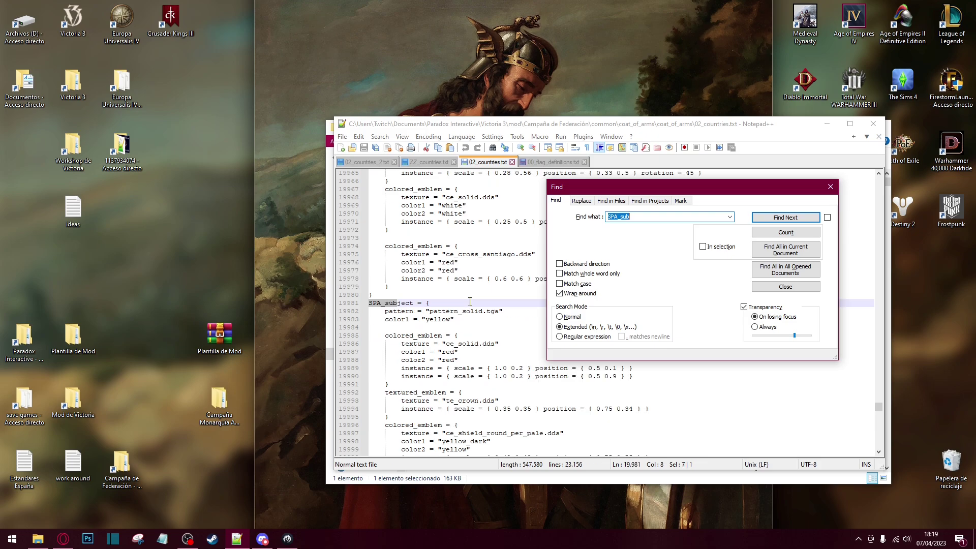
pyautogui.press('Escape')
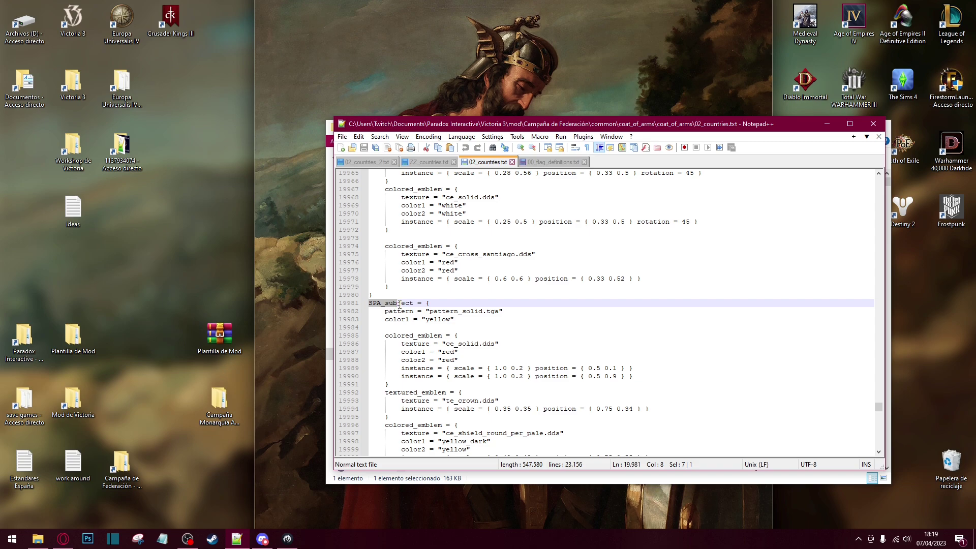
# Examine the SPA_absolute_monarchy definition above SPA_republic, checking how its opening and closing braces pair up
pyautogui.scroll(7, 398, 309)
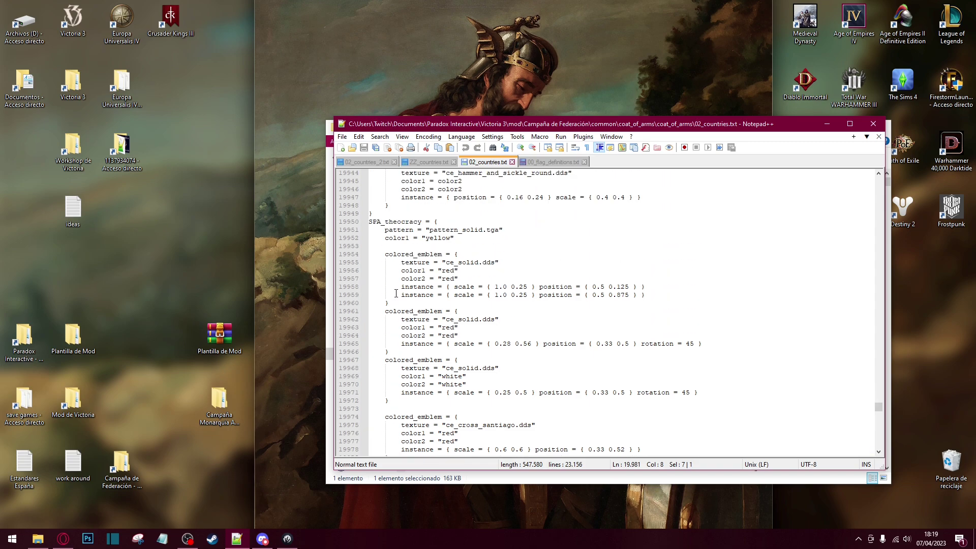
pyautogui.scroll(9, 390, 218)
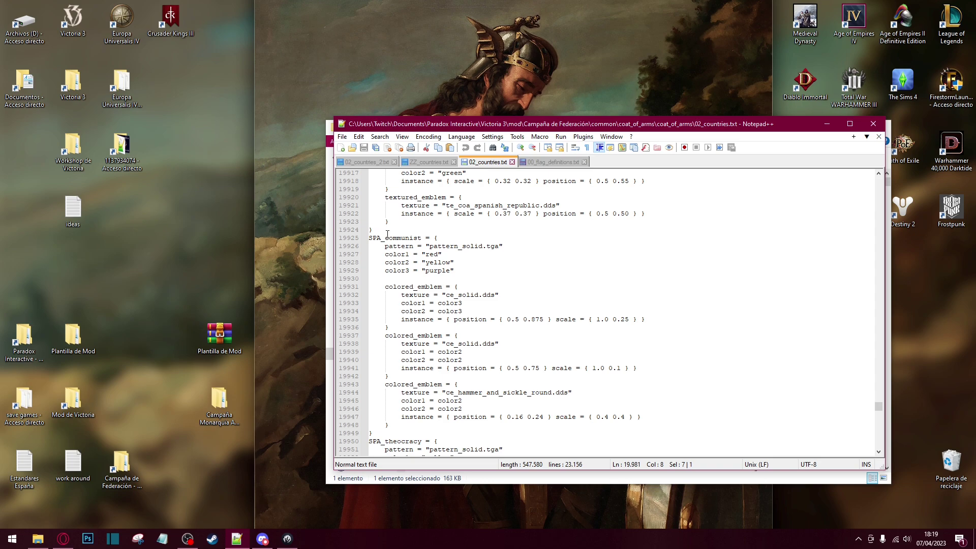
pyautogui.scroll(17, 393, 242)
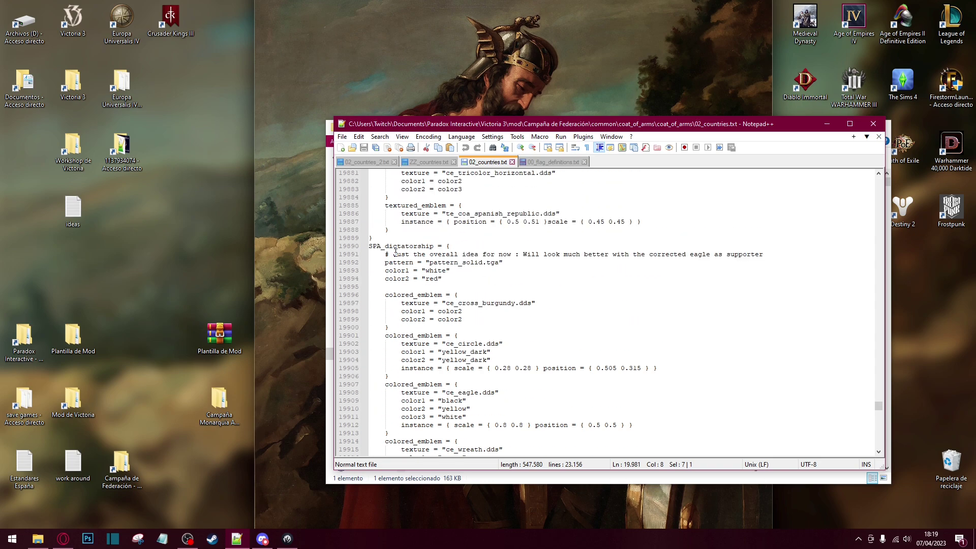
pyautogui.scroll(6, 412, 249)
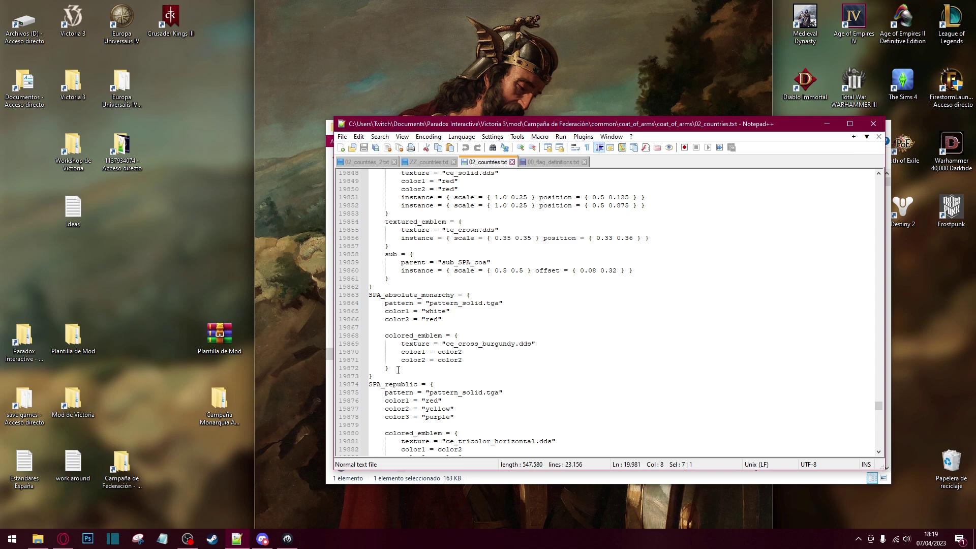
pyautogui.moveTo(398, 370); pyautogui.dragTo(381, 337)
pyautogui.click(373, 385)
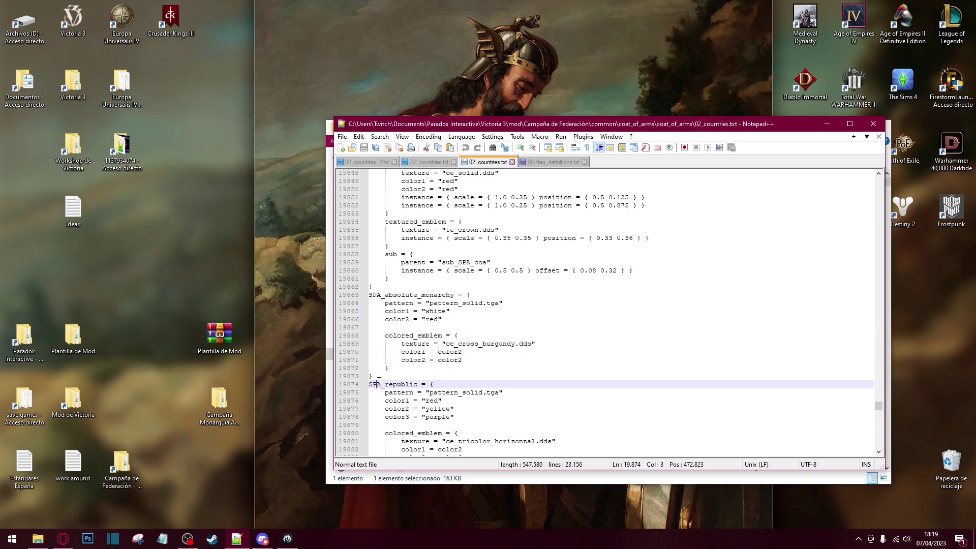
pyautogui.moveTo(374, 377); pyautogui.dragTo(363, 303)
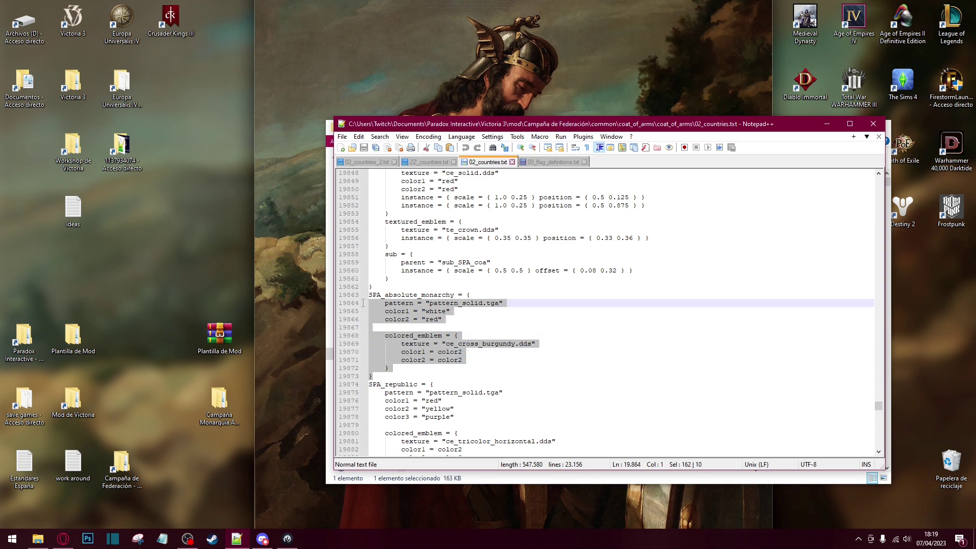
pyautogui.click(373, 376)
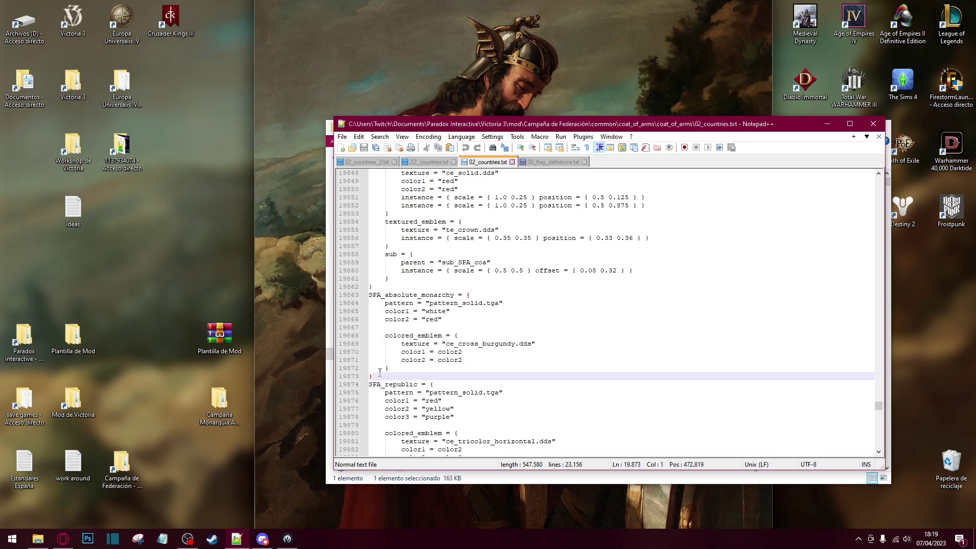
pyautogui.click(381, 377)
pyautogui.click(471, 295)
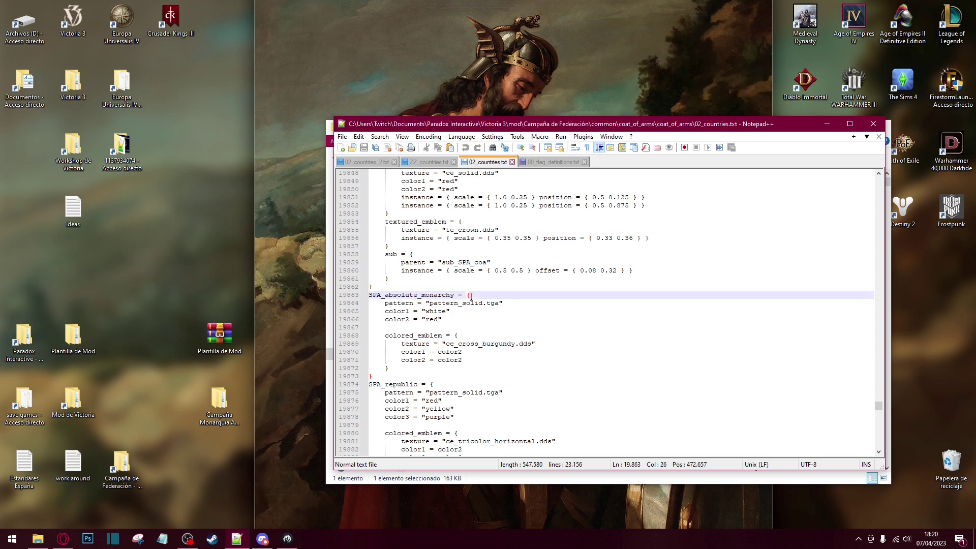
pyautogui.click(381, 376)
pyautogui.click(392, 369)
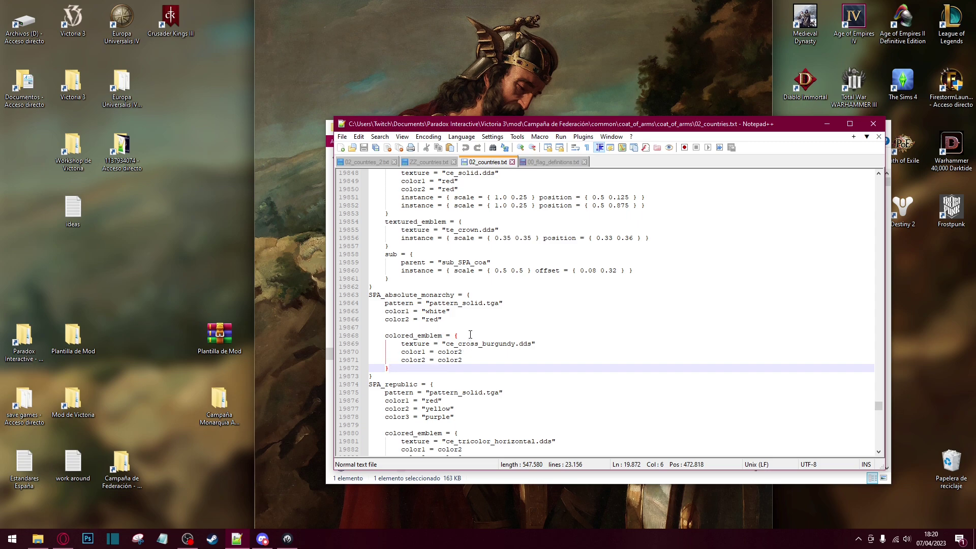
pyautogui.click(382, 375)
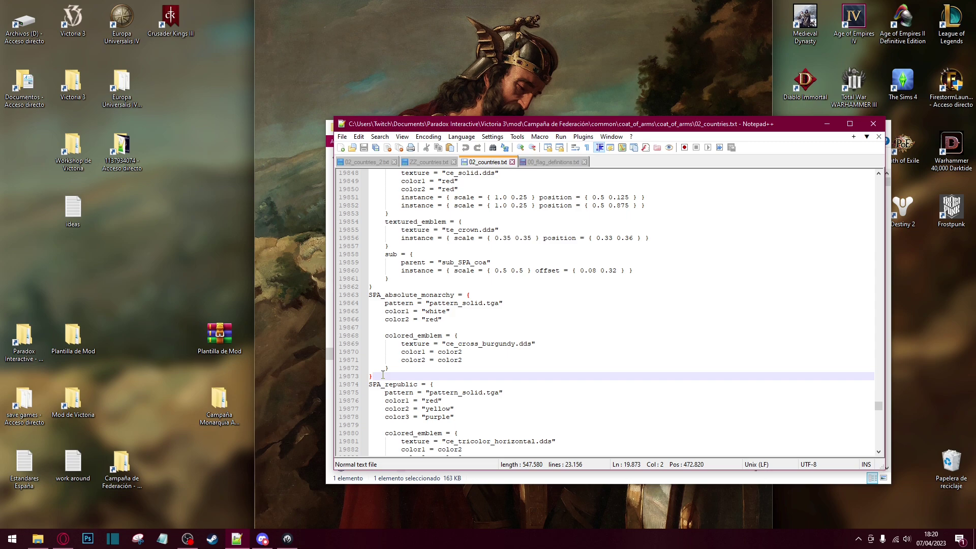
# Try an extra closing brace after the SPA_absolute_monarchy definition to check brace matching, and remove it again
pyautogui.press('Return')
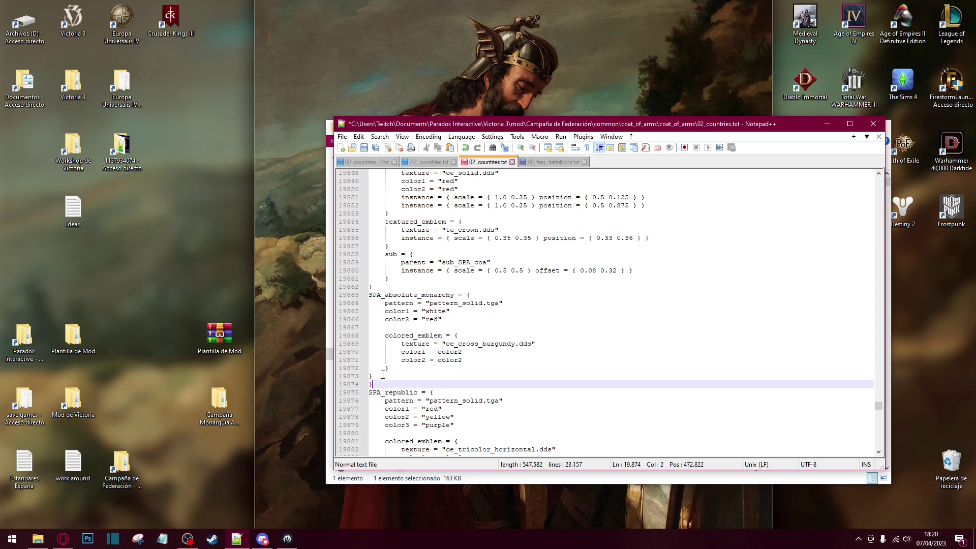
pyautogui.moveTo(409, 360); pyautogui.dragTo(409, 352)
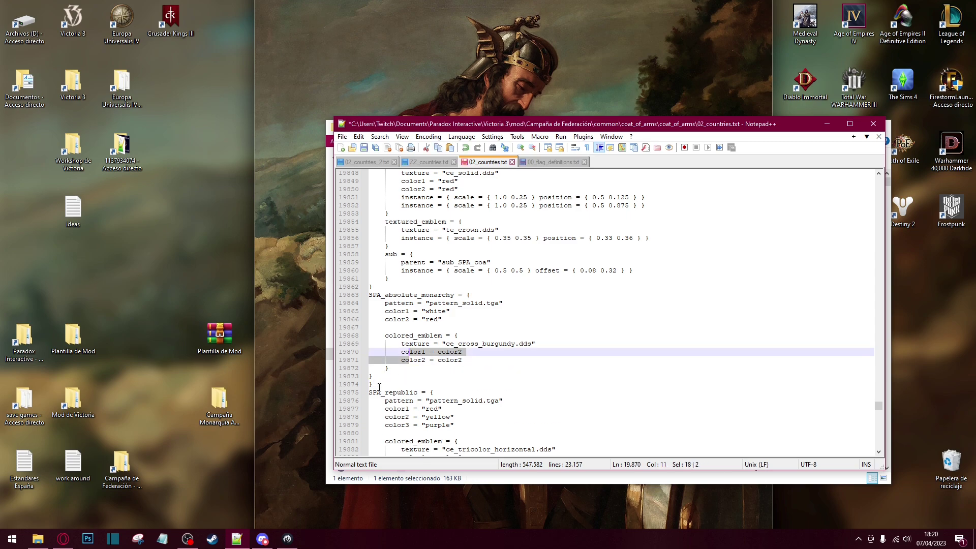
pyautogui.click(380, 384)
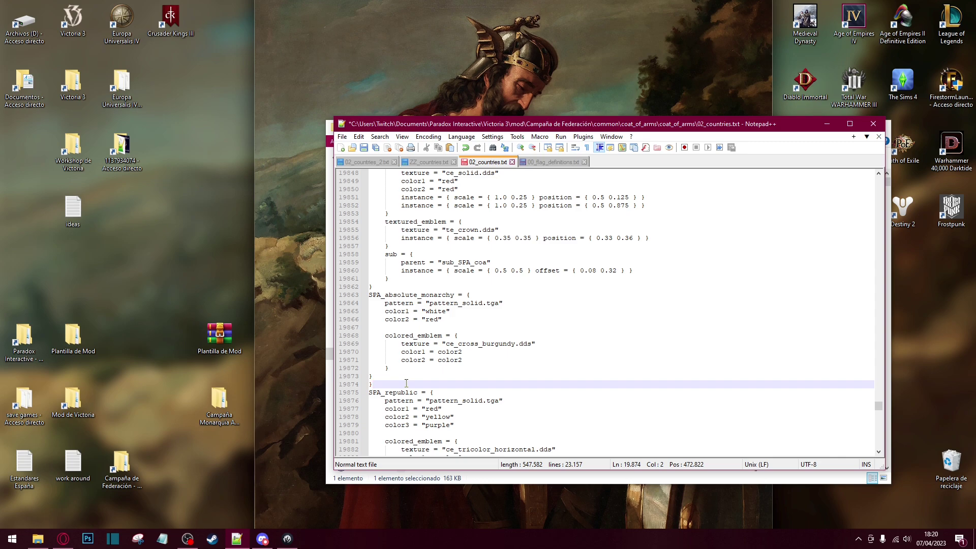
pyautogui.press('Up')
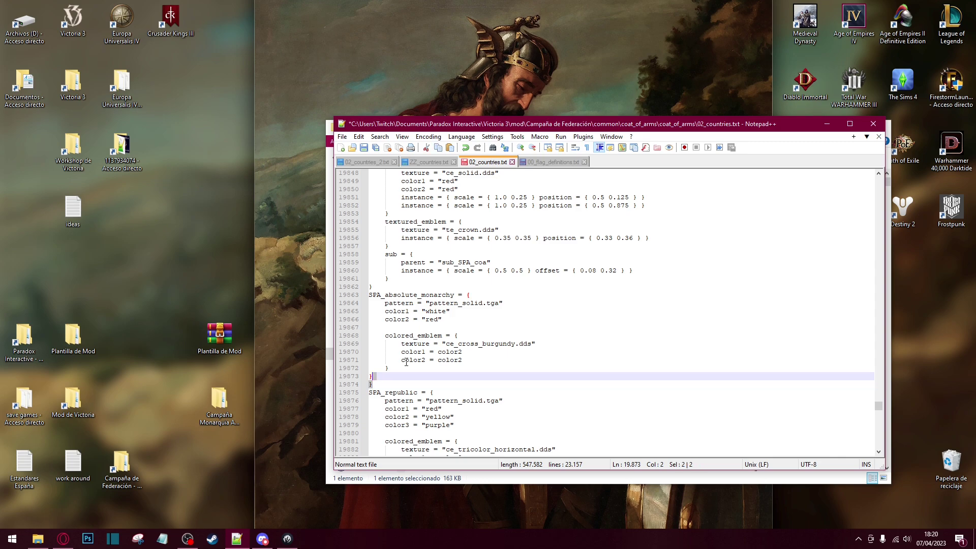
pyautogui.press('Up')
pyautogui.press('Up')
pyautogui.press('Down')
pyautogui.press('Down')
pyautogui.press('Down')
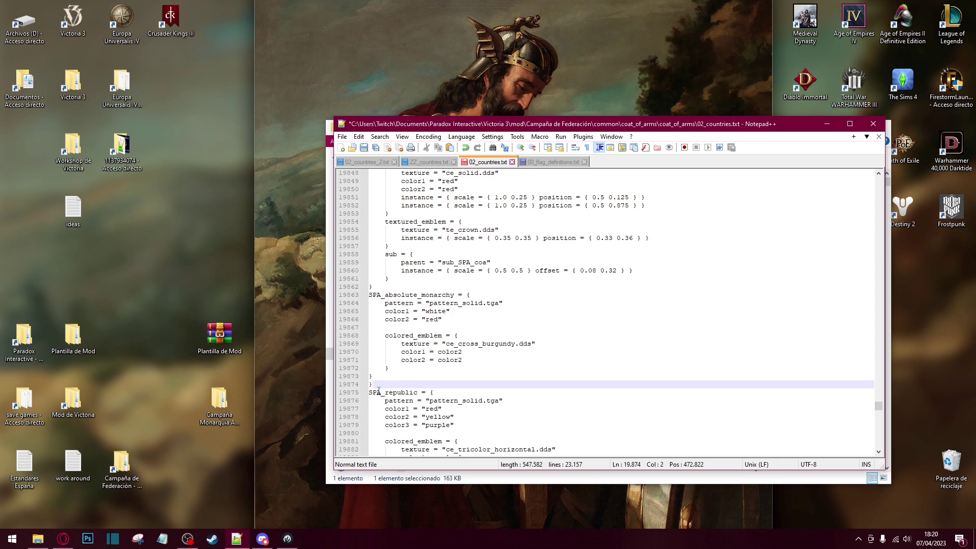
pyautogui.press('Up')
pyautogui.press('Down')
pyautogui.press('BackSpace')
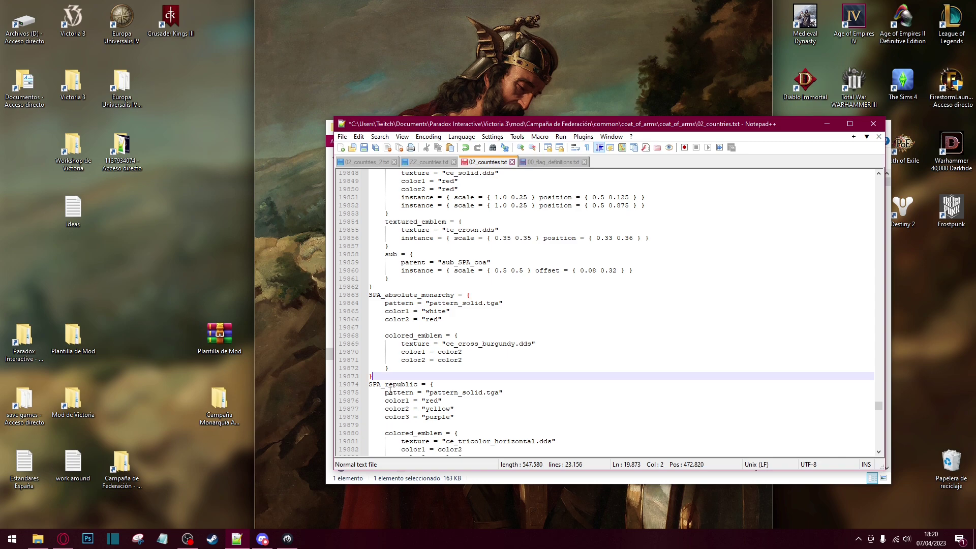
# Copy the body of the SPA_absolute_monarchy definition, from its pattern line through its closing brace
pyautogui.click(410, 360)
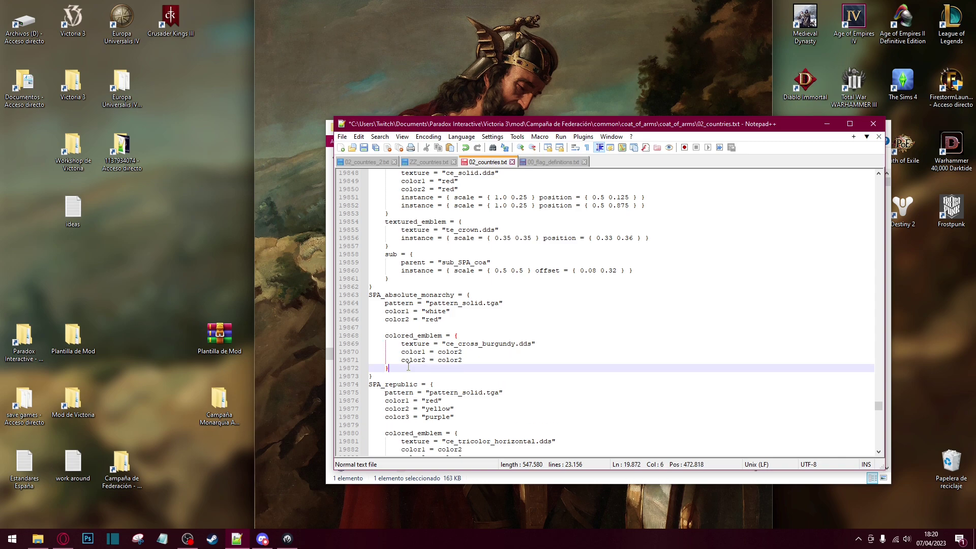
pyautogui.click(522, 365)
pyautogui.moveTo(391, 375); pyautogui.dragTo(358, 310)
pyautogui.hotkey('ctrl', 'c')
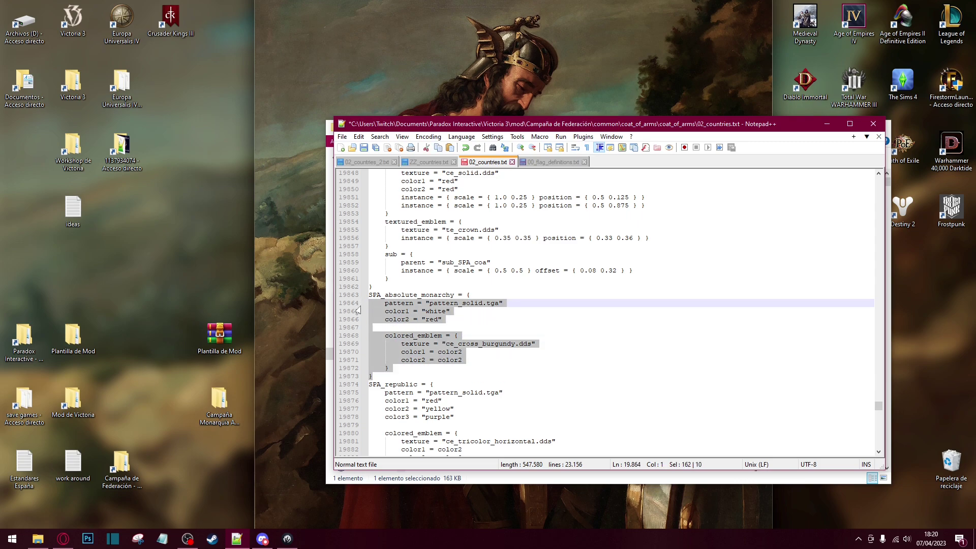
# Replace the body of the SPA definition with the copied ce_cross_burgundy block, keeping its SPA opening line
pyautogui.scroll(6, 405, 284)
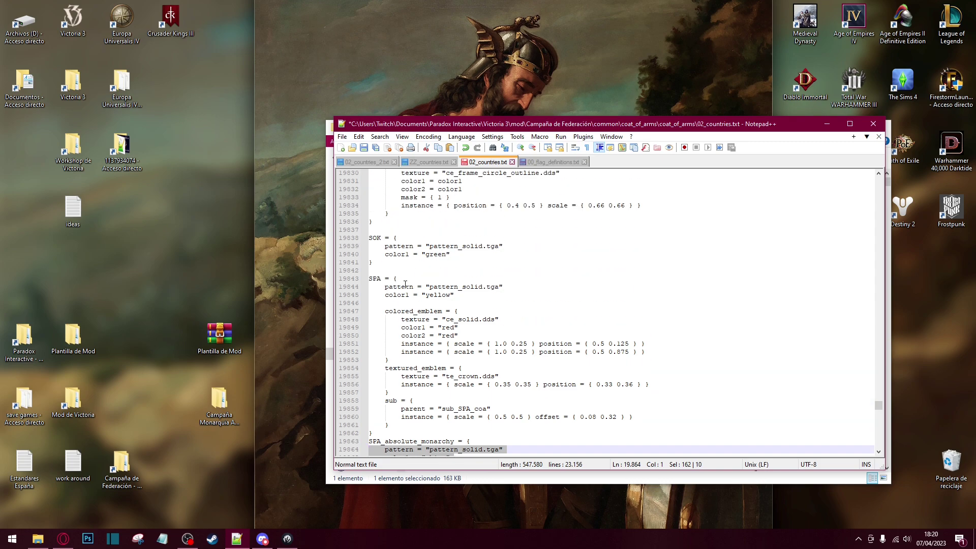
pyautogui.scroll(-3, 405, 283)
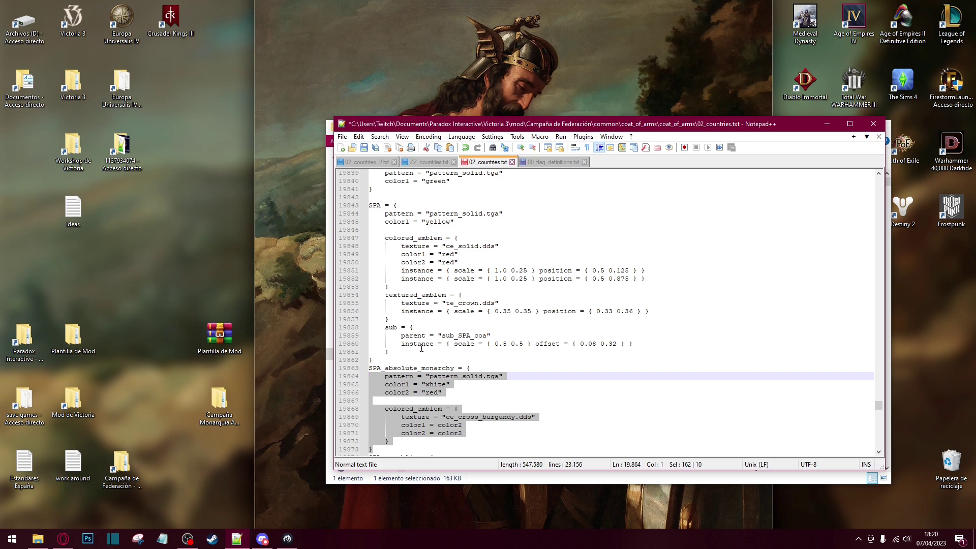
pyautogui.moveTo(374, 360); pyautogui.dragTo(369, 206)
pyautogui.hotkey('ctrl', 'v')
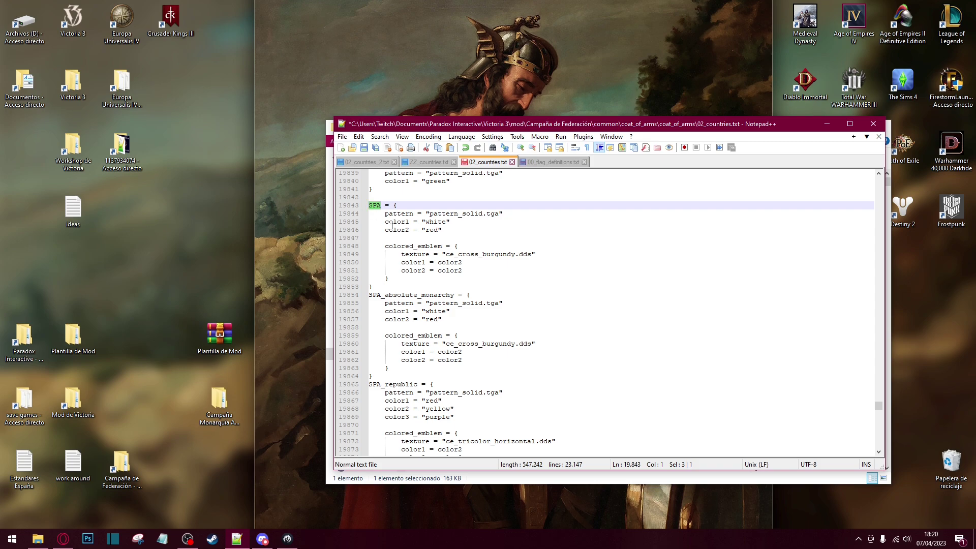
pyautogui.click(445, 304)
pyautogui.click(425, 352)
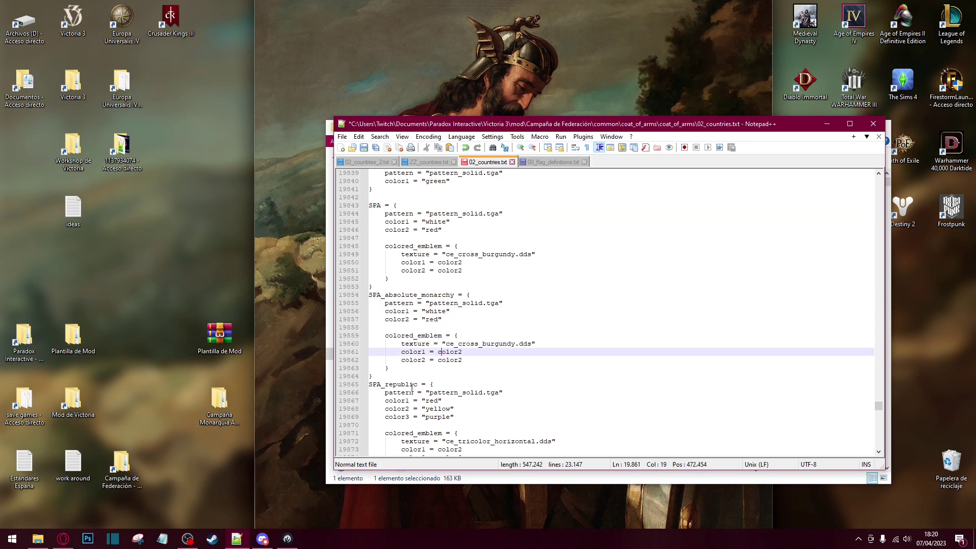
pyautogui.click(406, 285)
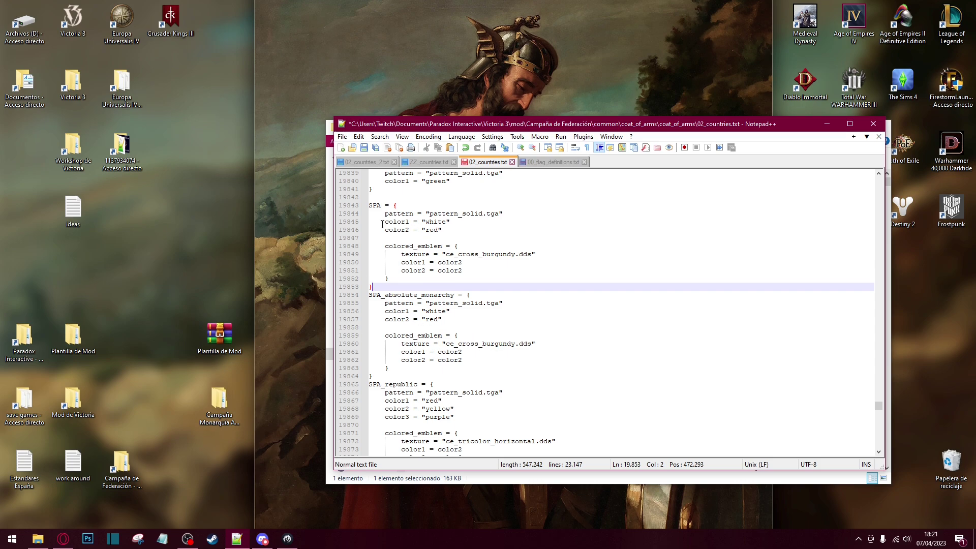
# Examine the SPA, SPA_absolute_monarchy, SPA_republic and SPA_dictatorship definitions, checking their emblem blocks and closing braces
pyautogui.click(426, 245)
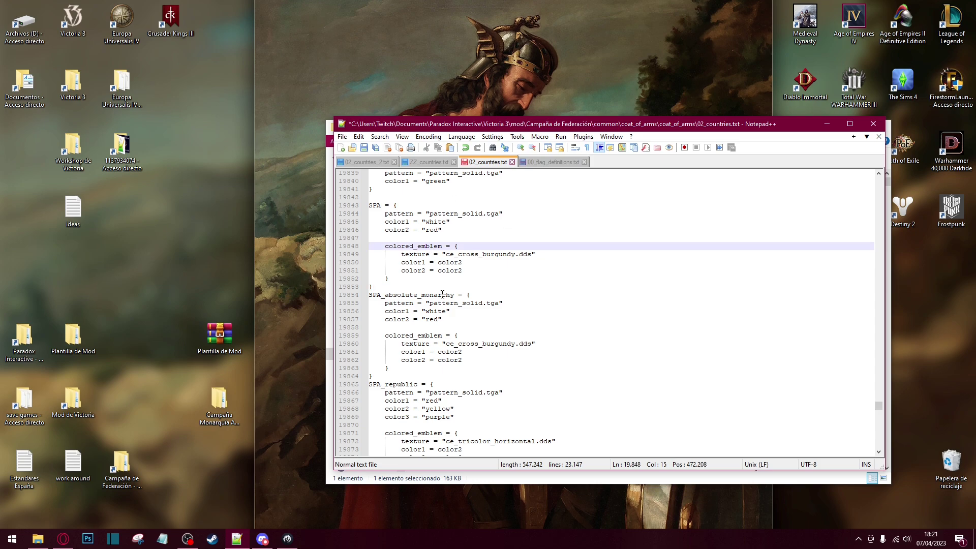
pyautogui.scroll(-6, 443, 295)
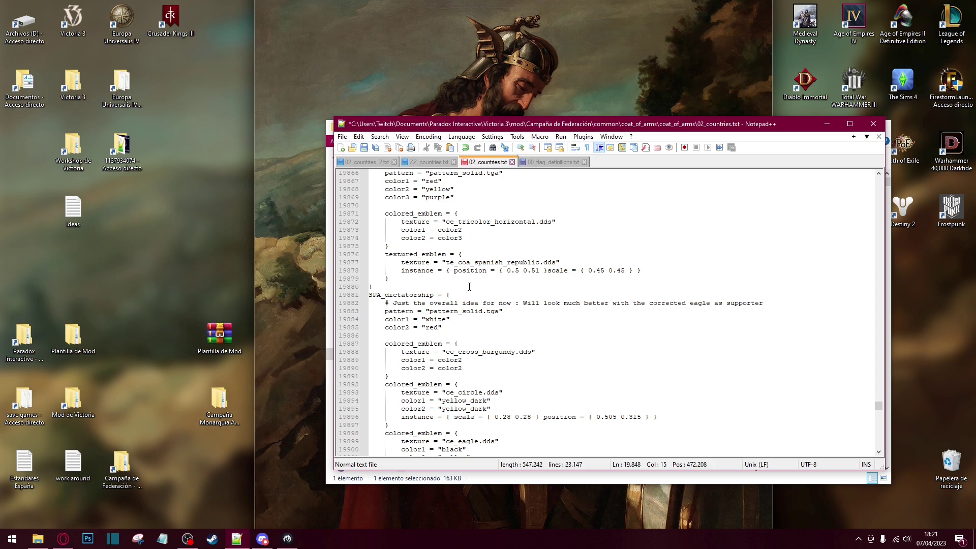
pyautogui.scroll(8, 469, 287)
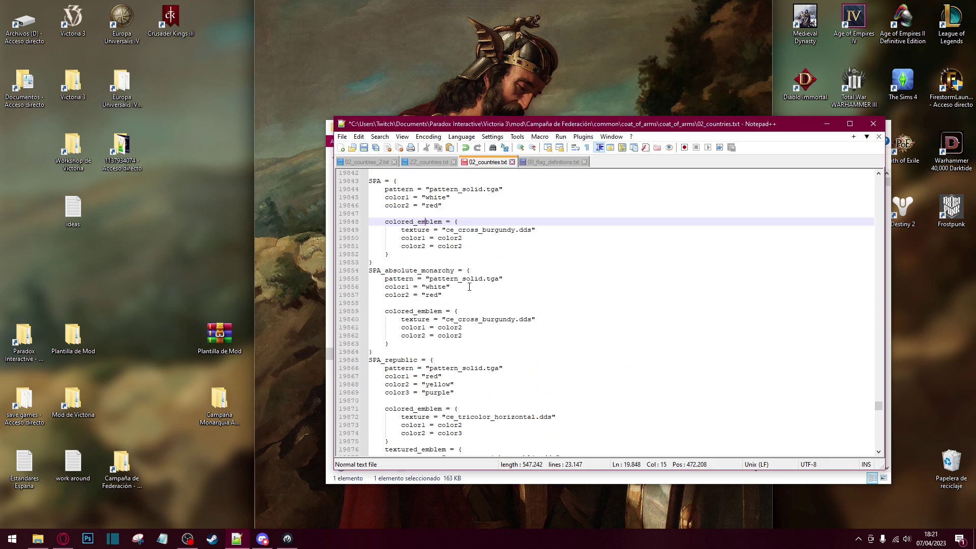
pyautogui.scroll(-4, 469, 287)
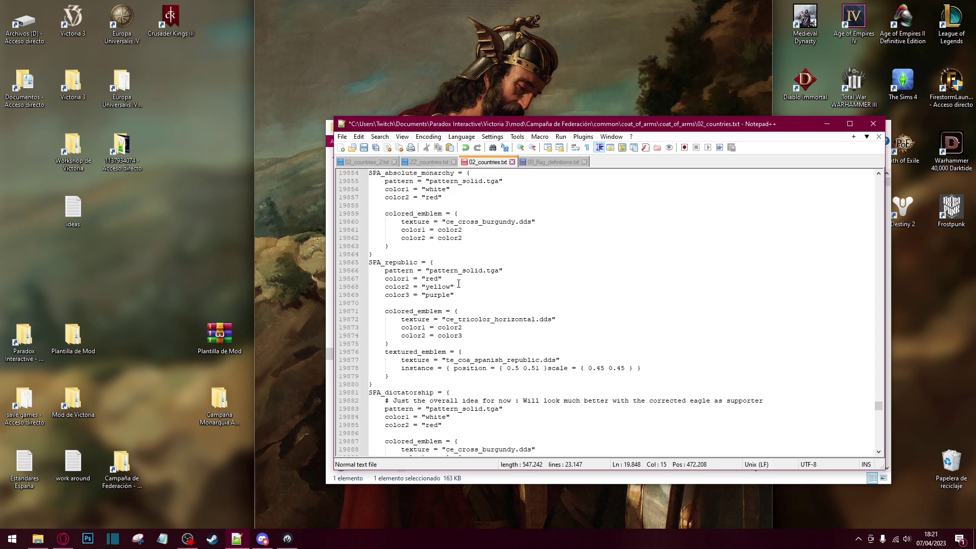
pyautogui.scroll(-2, 459, 283)
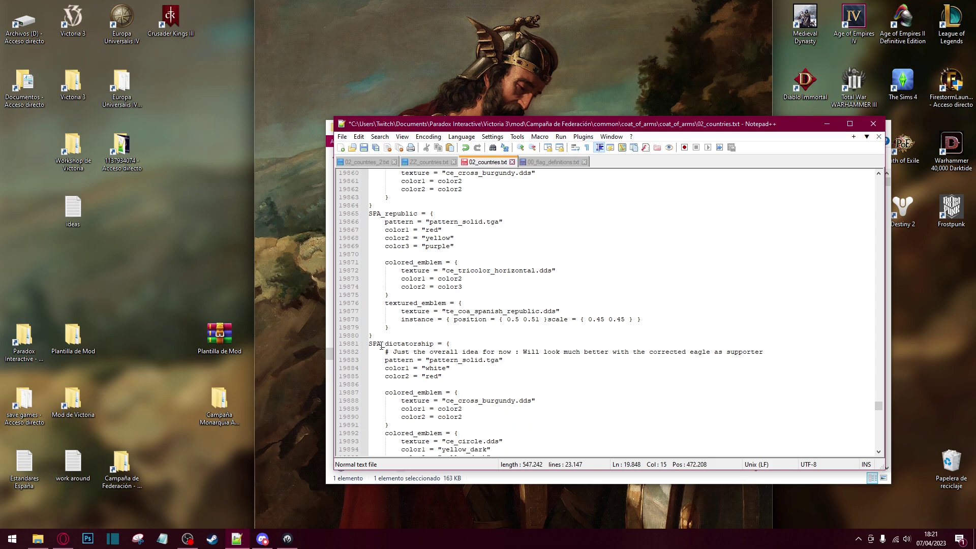
pyautogui.moveTo(390, 330); pyautogui.dragTo(385, 263)
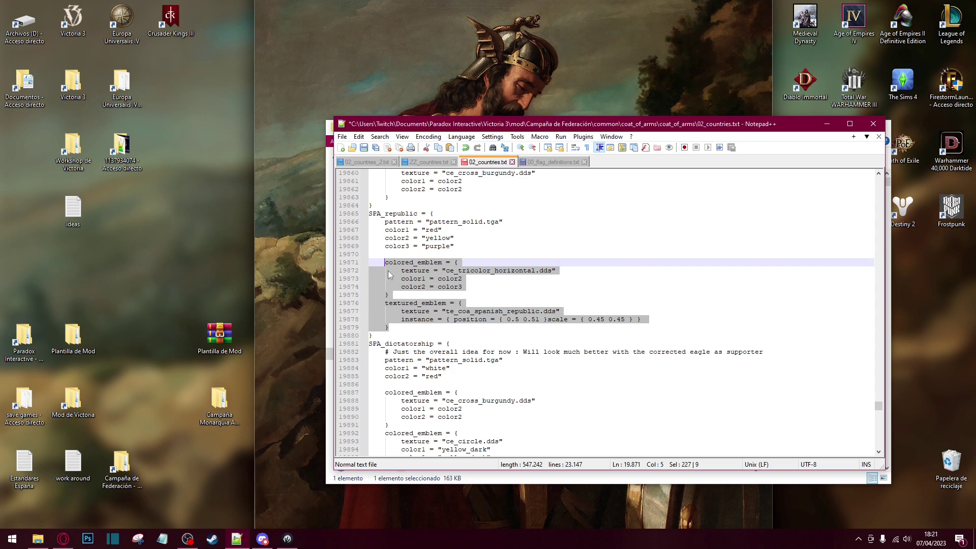
pyautogui.click(401, 328)
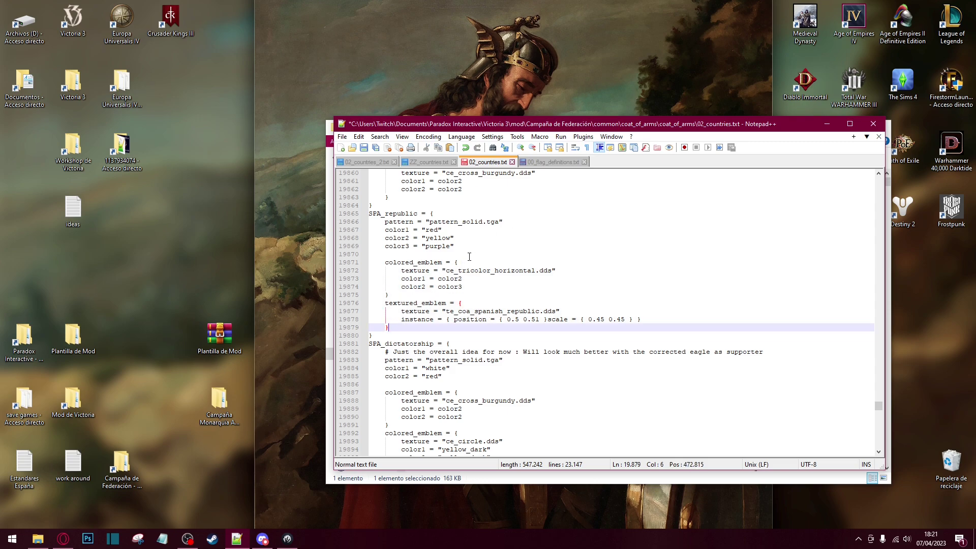
pyautogui.scroll(-6, 484, 233)
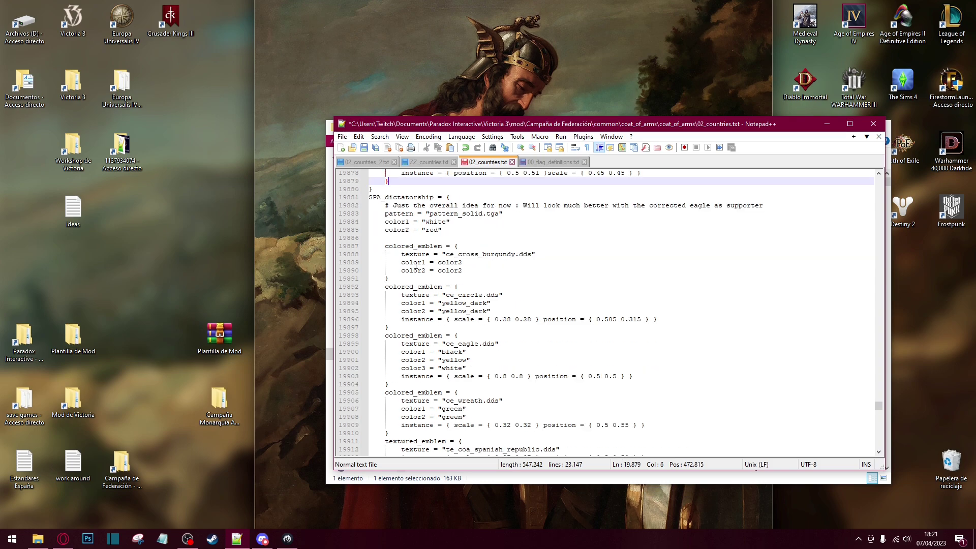
pyautogui.scroll(9, 454, 261)
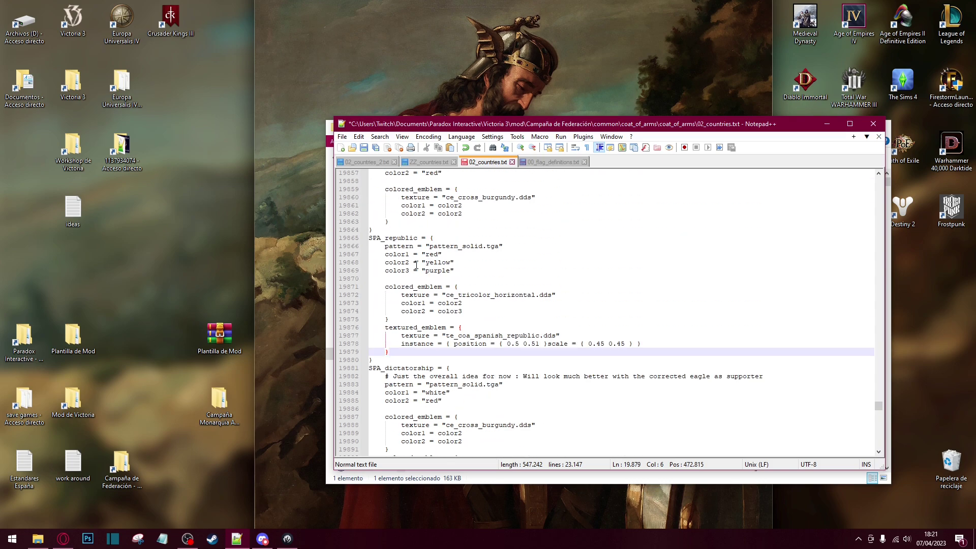
# Review the Argentina entry in 00_flag_definitions.txt, checking its ARG tag, coa, canton and priority lines against the coat of arms definitions in 02_countries.txt
pyautogui.click(543, 163)
pyautogui.click(430, 256)
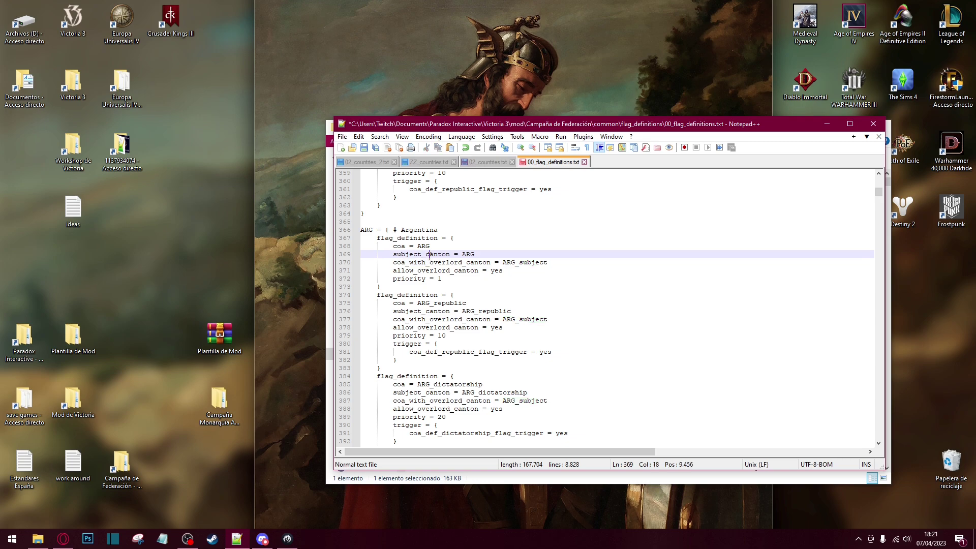
pyautogui.click(411, 247)
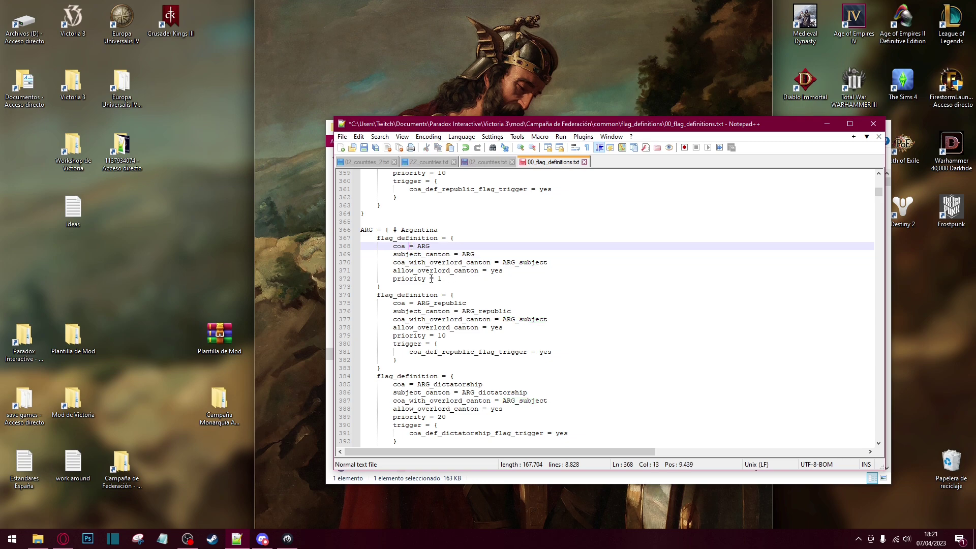
pyautogui.click(422, 278)
pyautogui.click(417, 271)
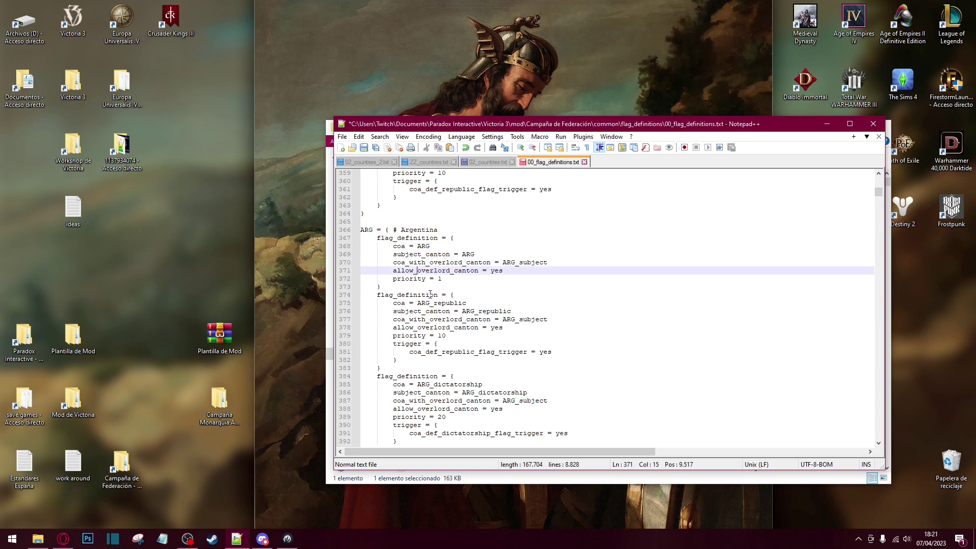
pyautogui.click(489, 162)
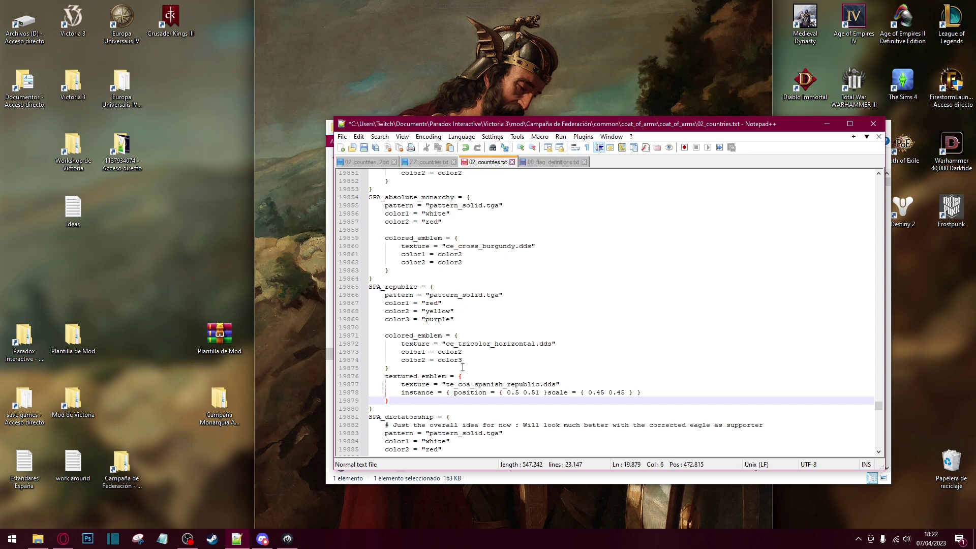
pyautogui.click(540, 162)
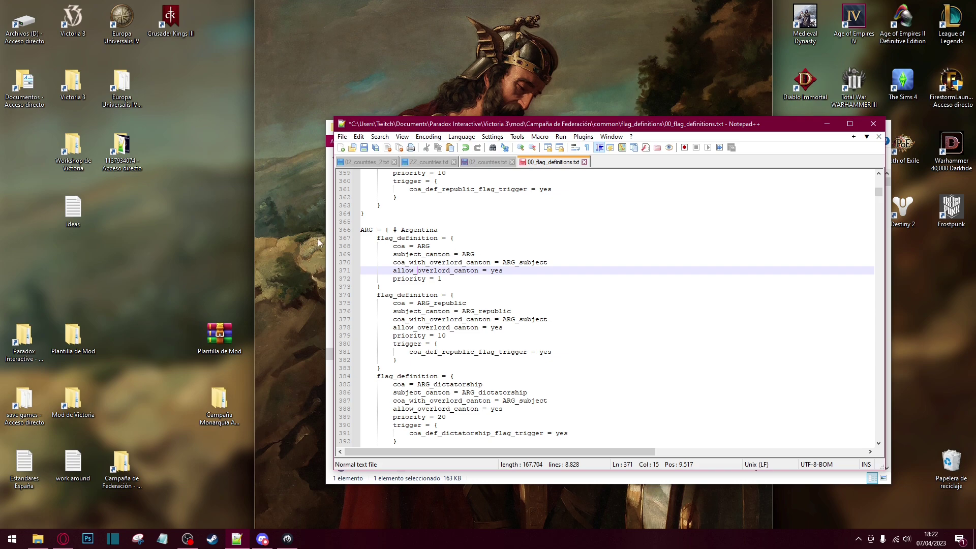
pyautogui.moveTo(373, 230); pyautogui.dragTo(360, 230)
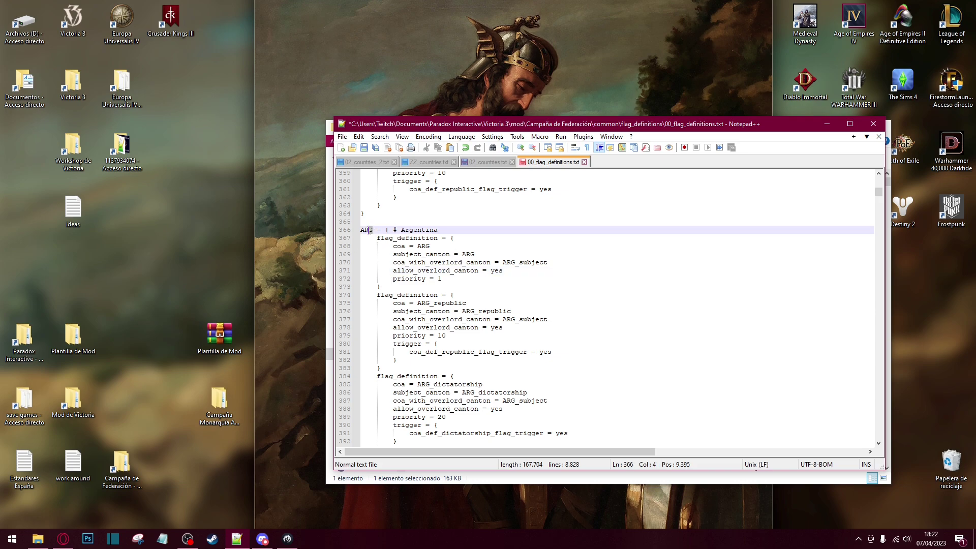
pyautogui.click(472, 255)
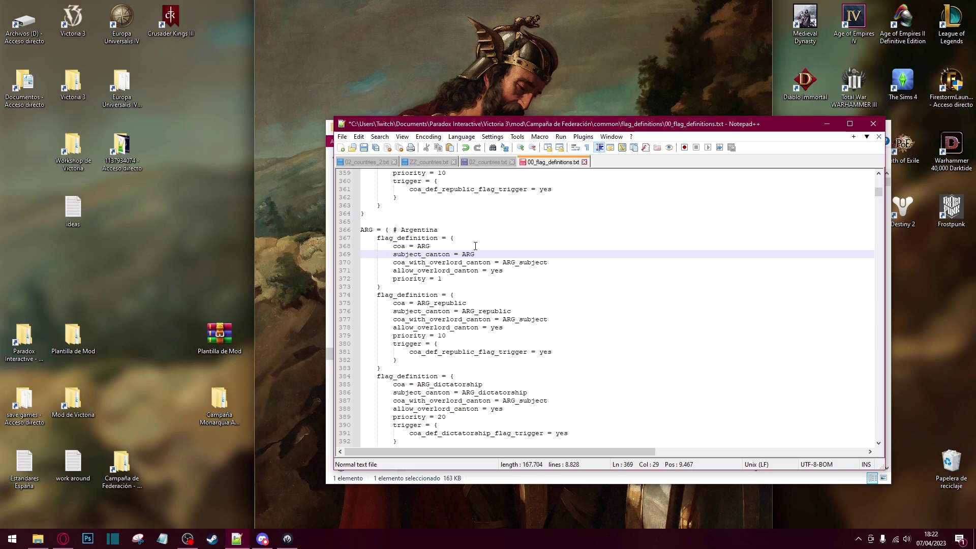
# Switch to the Paradox launcher and add the Campaña de Federación mod to the Initial playset
pyautogui.hotkey('alt', 'Tab')
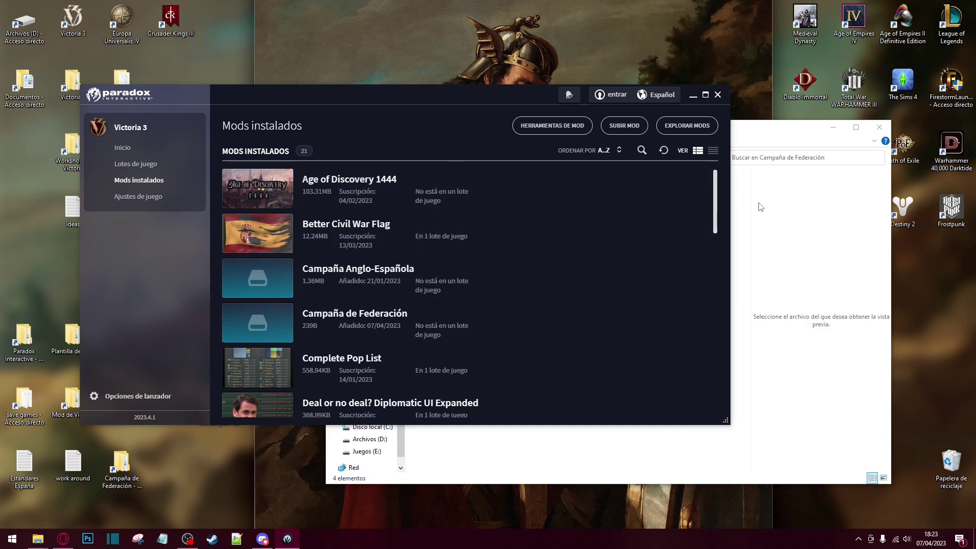
pyautogui.click(757, 134)
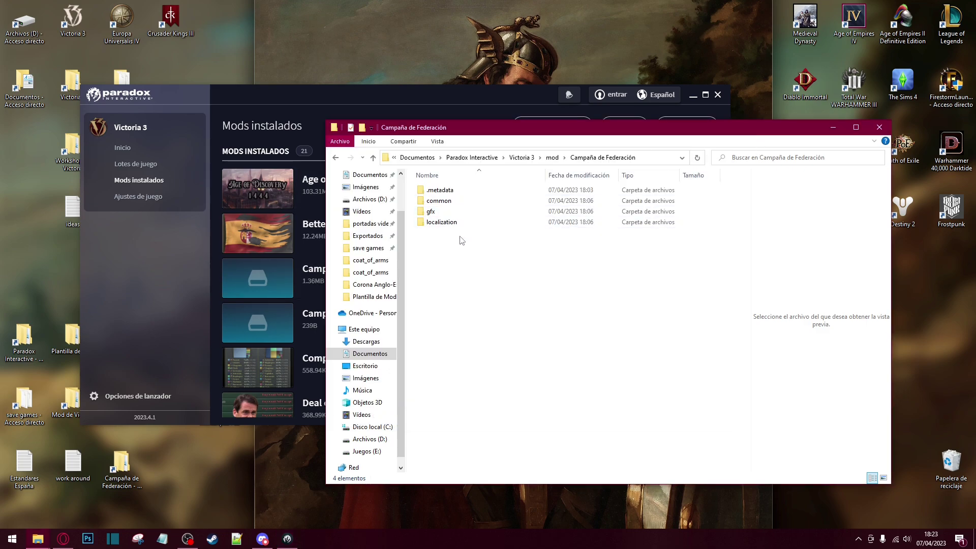
pyautogui.click(332, 101)
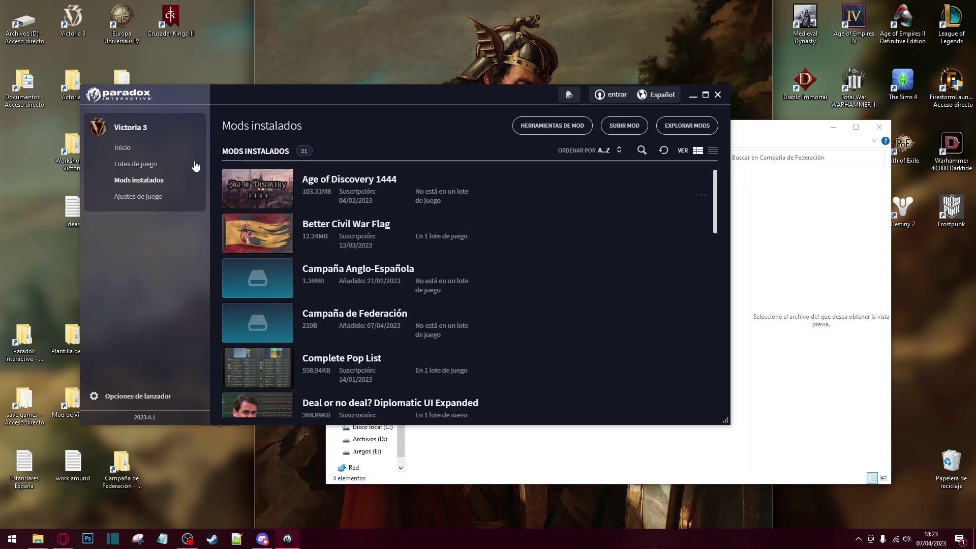
pyautogui.click(147, 165)
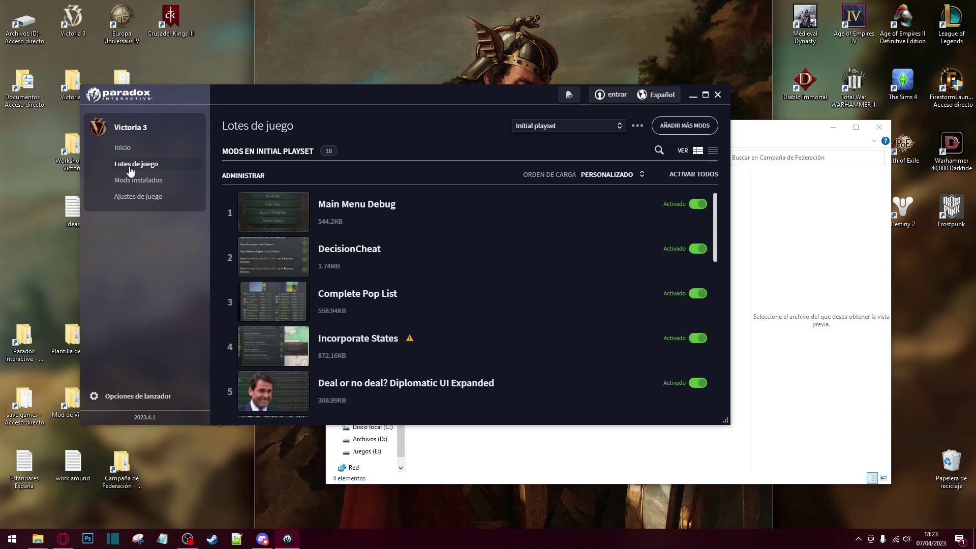
pyautogui.click(680, 129)
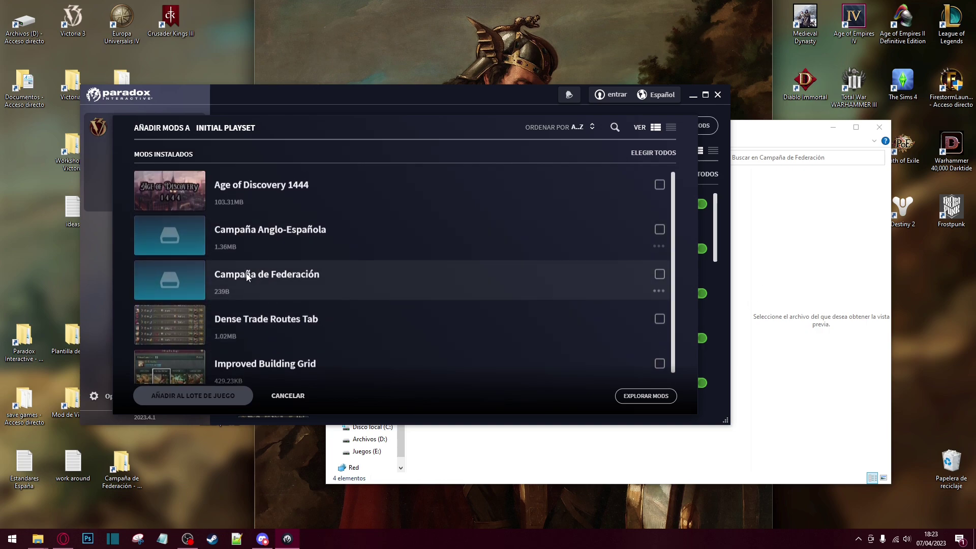
pyautogui.click(659, 275)
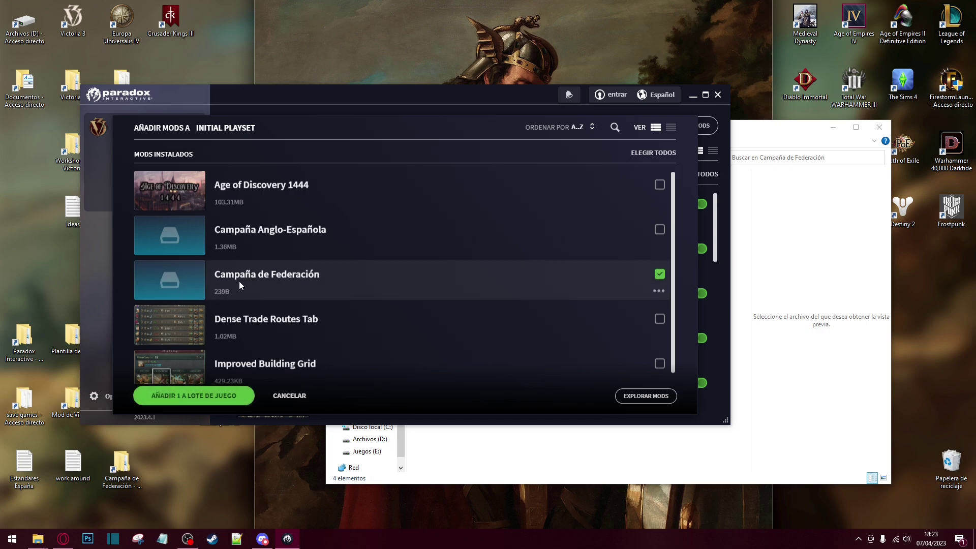
pyautogui.click(176, 401)
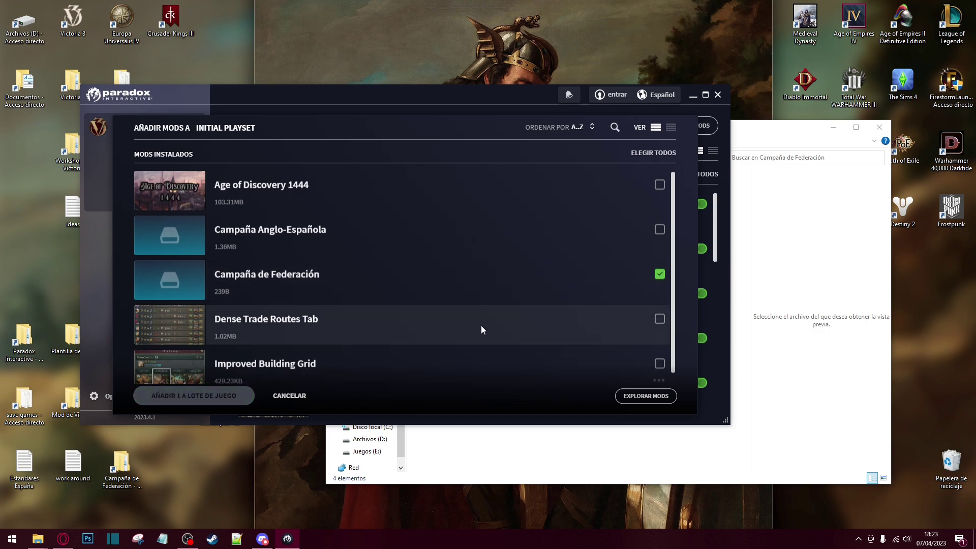
# Reorder the Initial playset so that Traducciones loads after Campaña de Federación
pyautogui.scroll(-10, 467, 264)
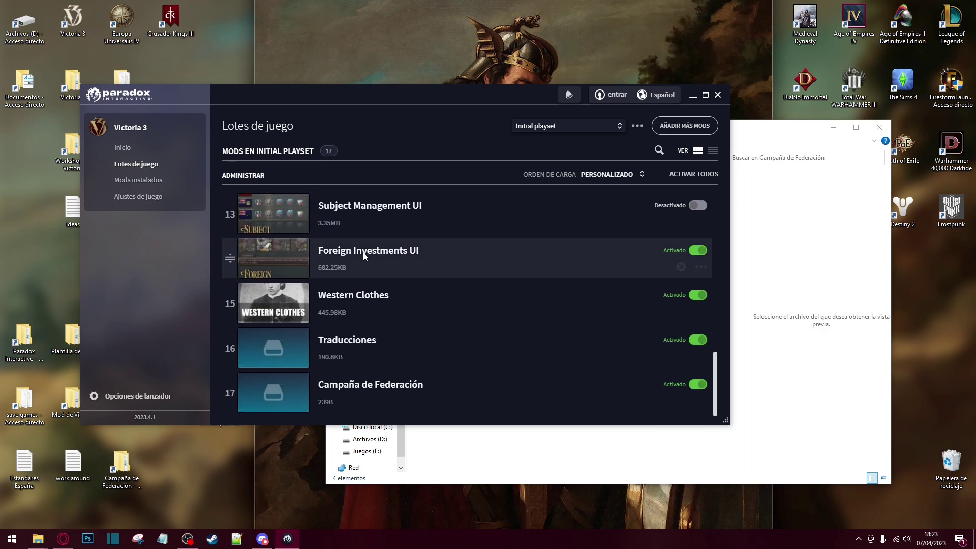
pyautogui.scroll(5, 364, 255)
pyautogui.scroll(-5, 371, 284)
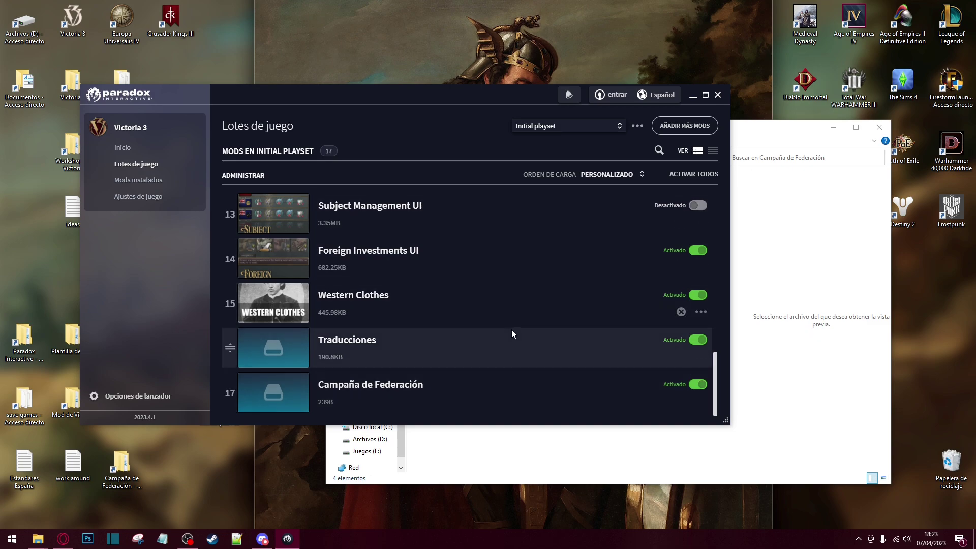
pyautogui.scroll(1, 493, 334)
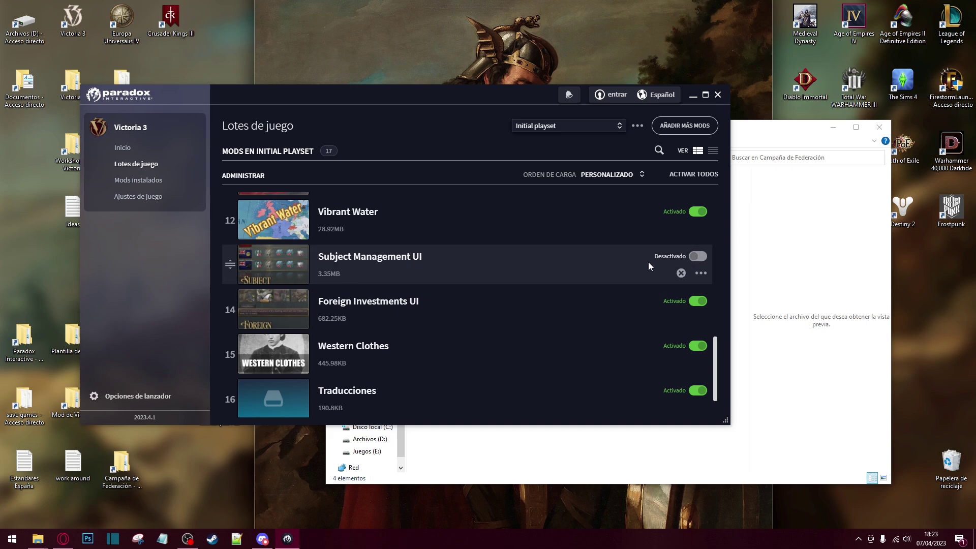
pyautogui.scroll(-1, 519, 285)
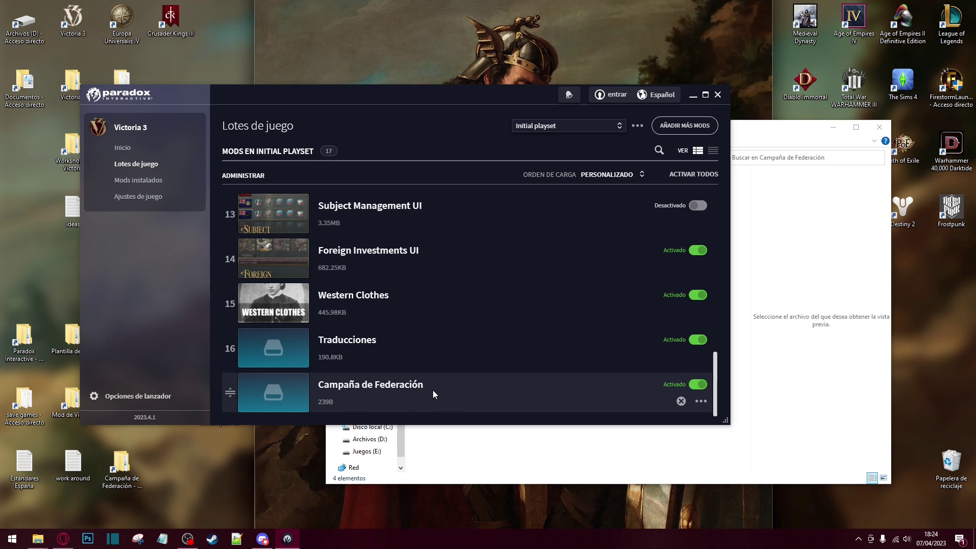
pyautogui.moveTo(230, 349); pyautogui.dragTo(365, 388)
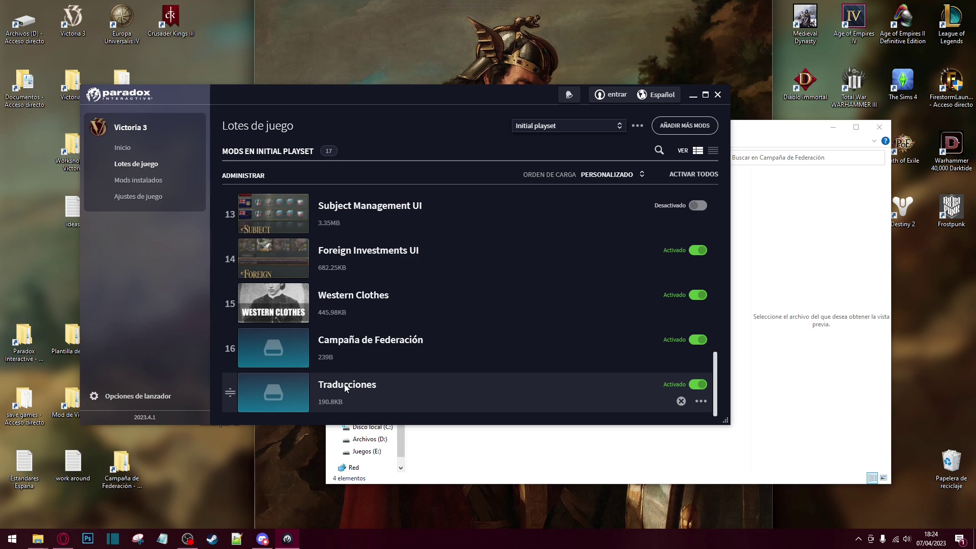
# Review the playset's load order, then disable Campaña de Federación and enable it again
pyautogui.scroll(10, 346, 298)
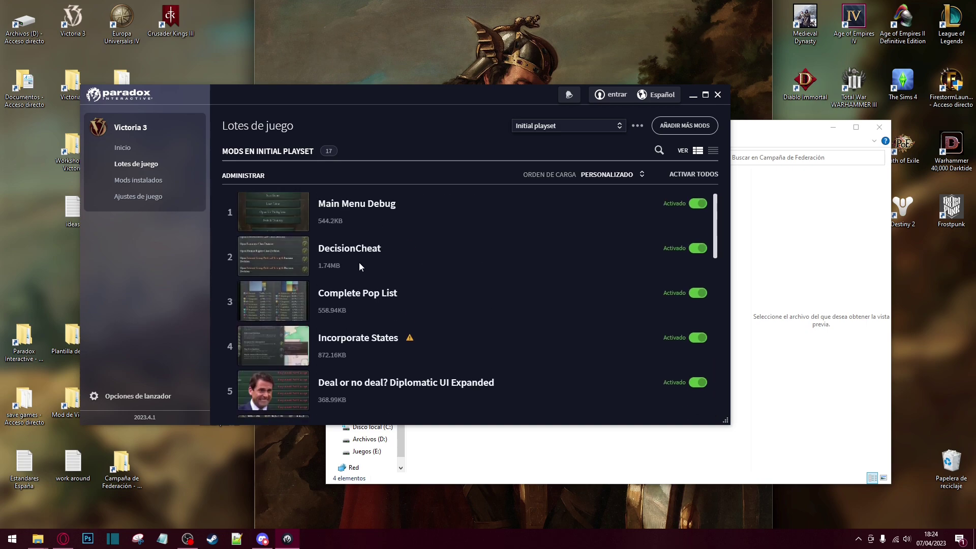
pyautogui.scroll(-10, 355, 266)
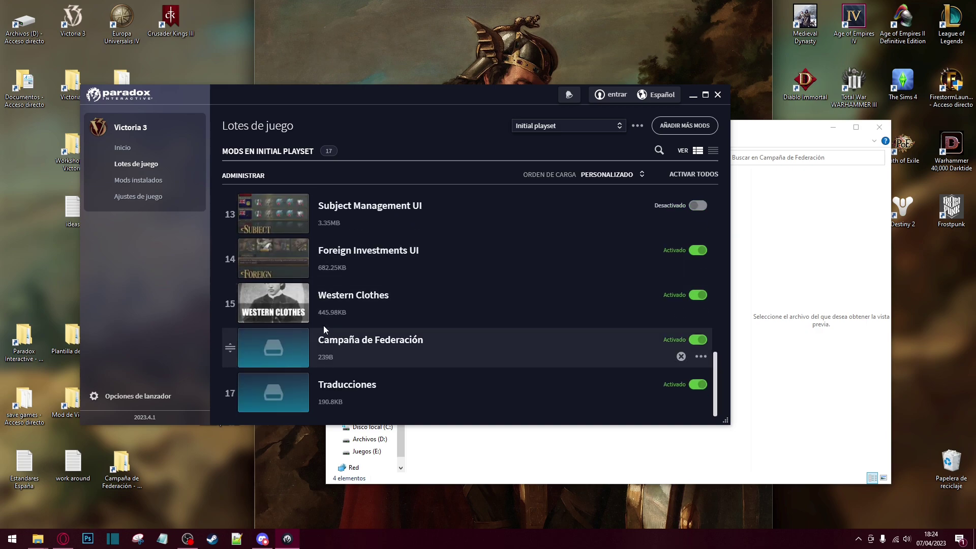
pyautogui.scroll(4, 337, 273)
pyautogui.scroll(-4, 336, 305)
pyautogui.click(698, 340)
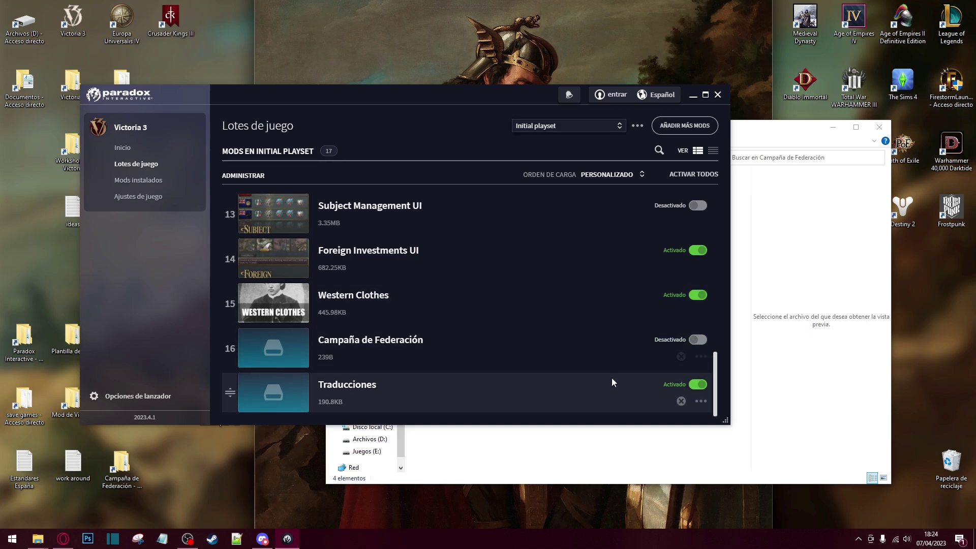
pyautogui.click(696, 341)
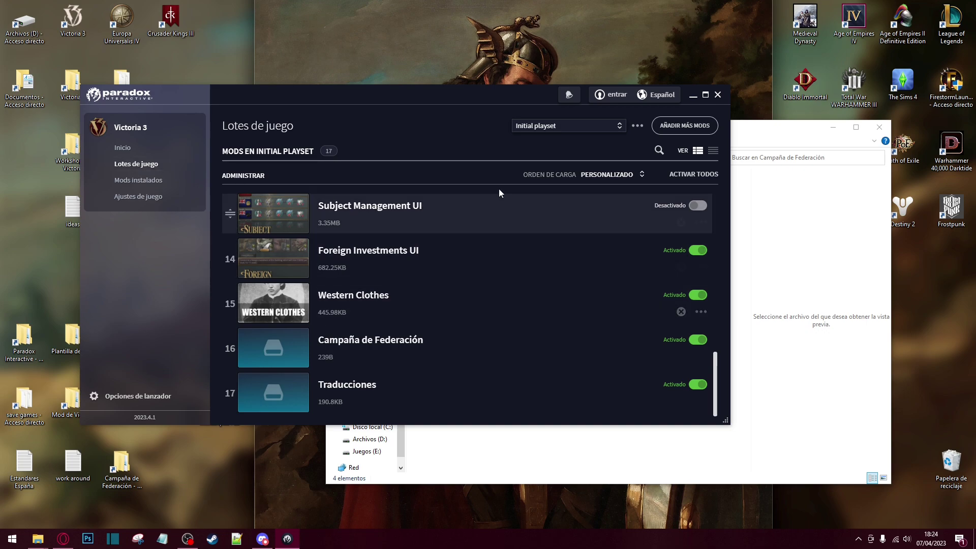
# View the list of available playsets on the launcher's home page and on the playset management page
pyautogui.click(122, 147)
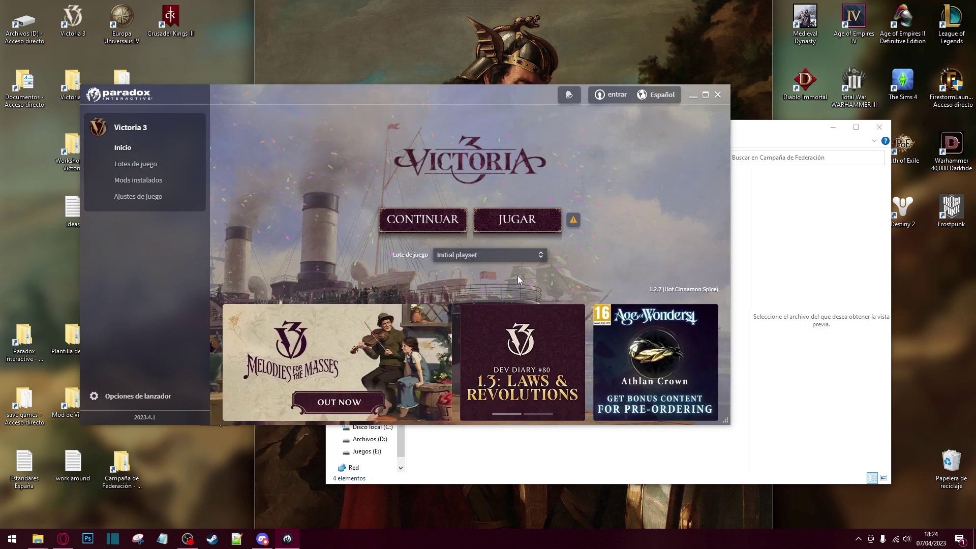
pyautogui.click(541, 256)
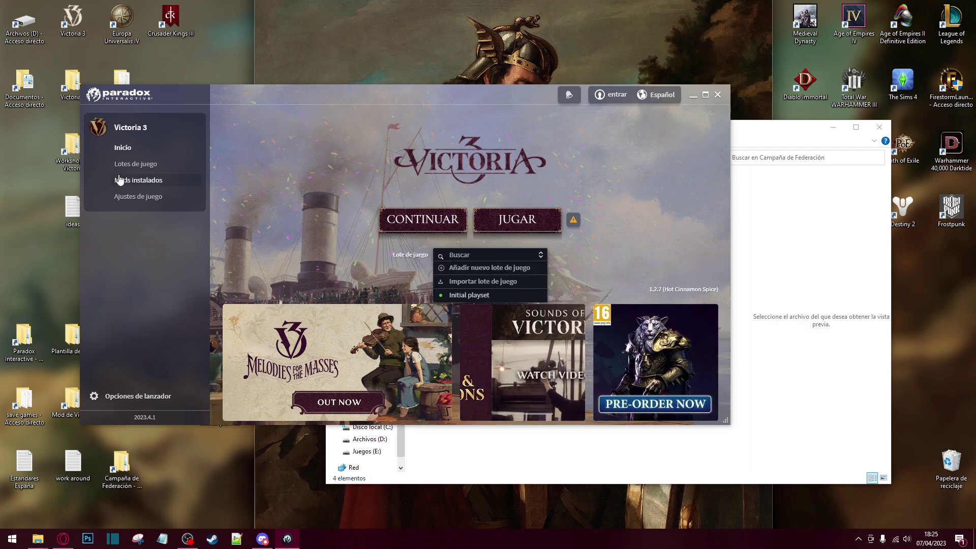
pyautogui.click(135, 164)
pyautogui.click(621, 128)
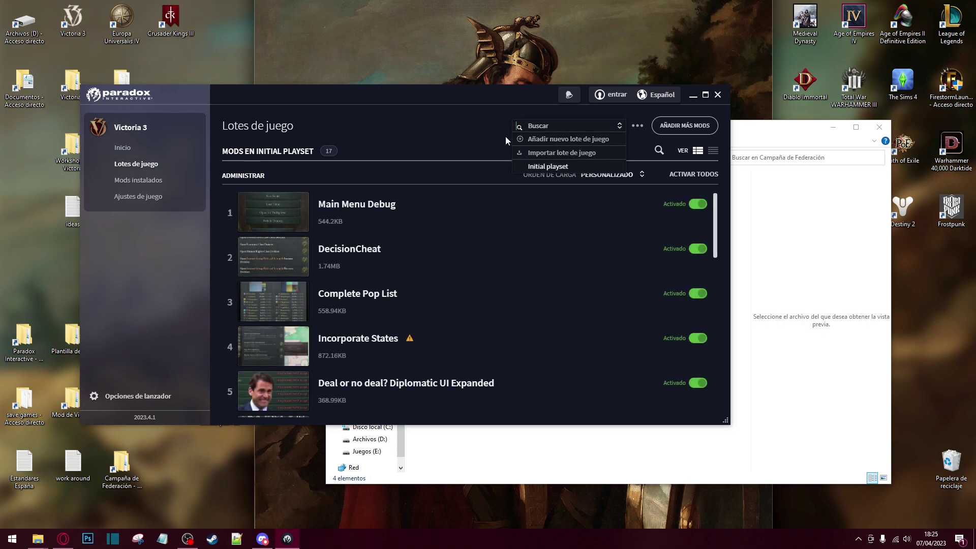
# Return to the launcher's home page and select Initial playset as the game's active playset
pyautogui.click(620, 127)
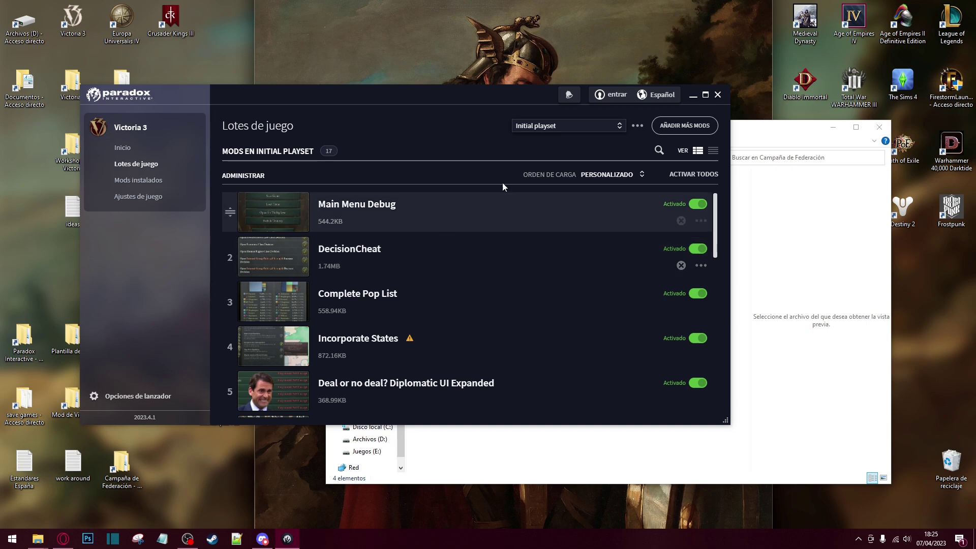
pyautogui.click(133, 151)
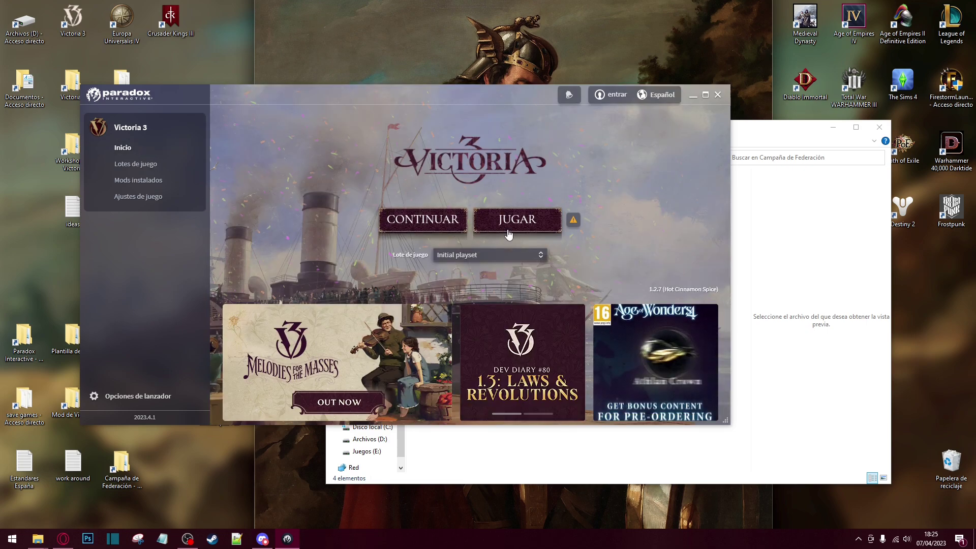
pyautogui.click(541, 256)
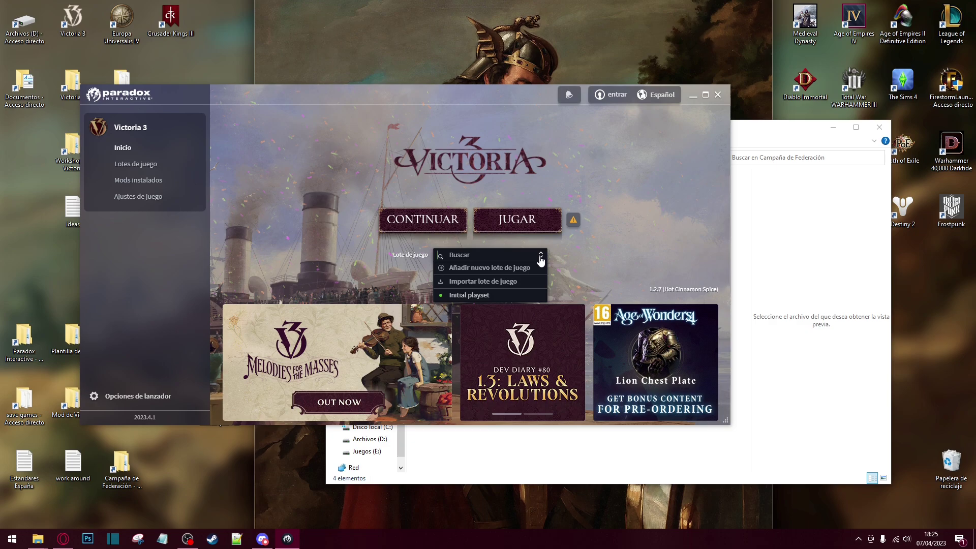
pyautogui.click(478, 297)
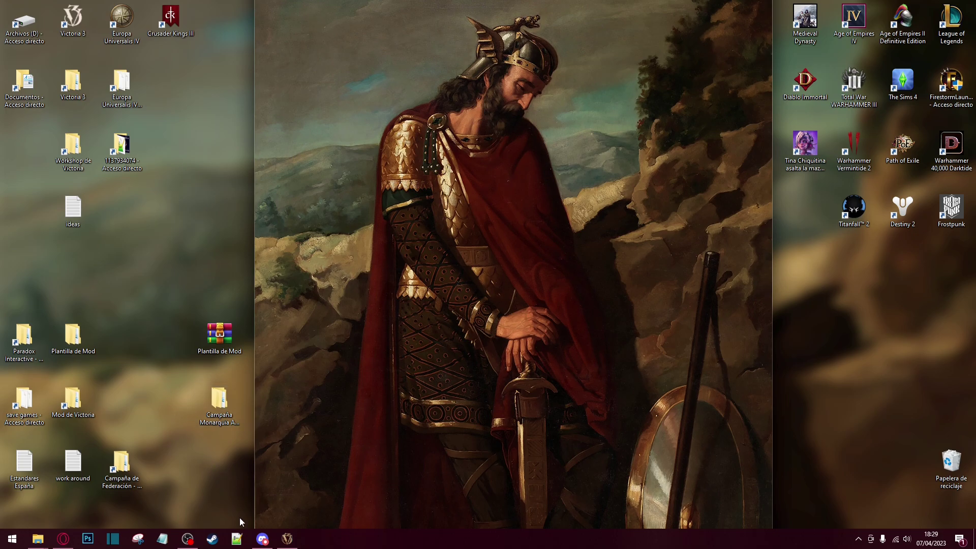
# Switch to Notepad++ and look through the open coat of arms files 02_countries.txt, ZZ_countries.txt and 02_countries_2.txt
pyautogui.click(237, 539)
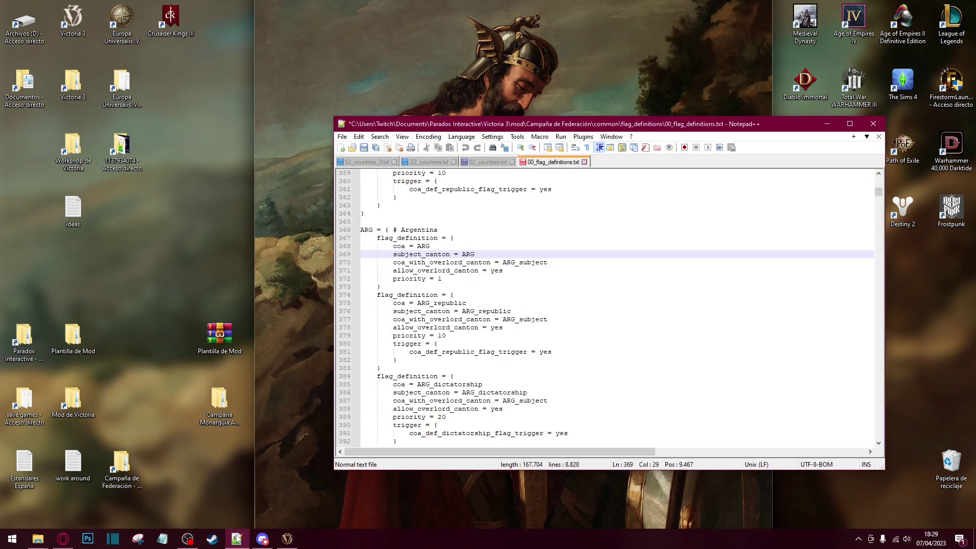
pyautogui.click(873, 124)
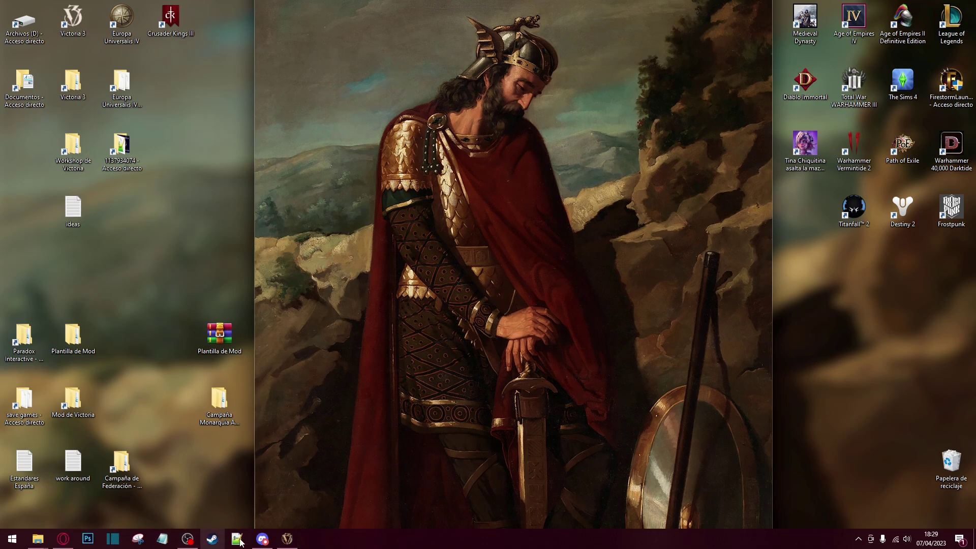
pyautogui.hotkey('alt', 'Tab')
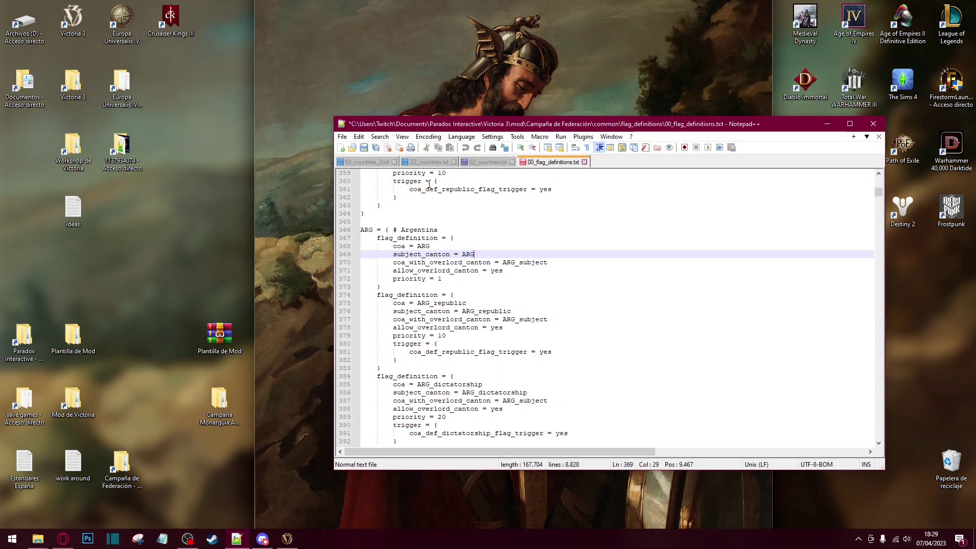
pyautogui.click(499, 162)
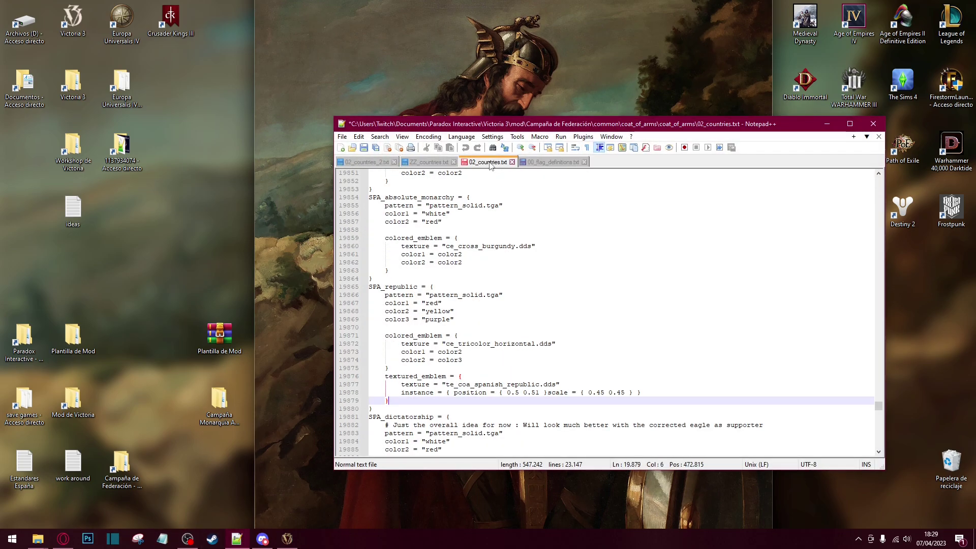
pyautogui.click(409, 164)
pyautogui.click(350, 163)
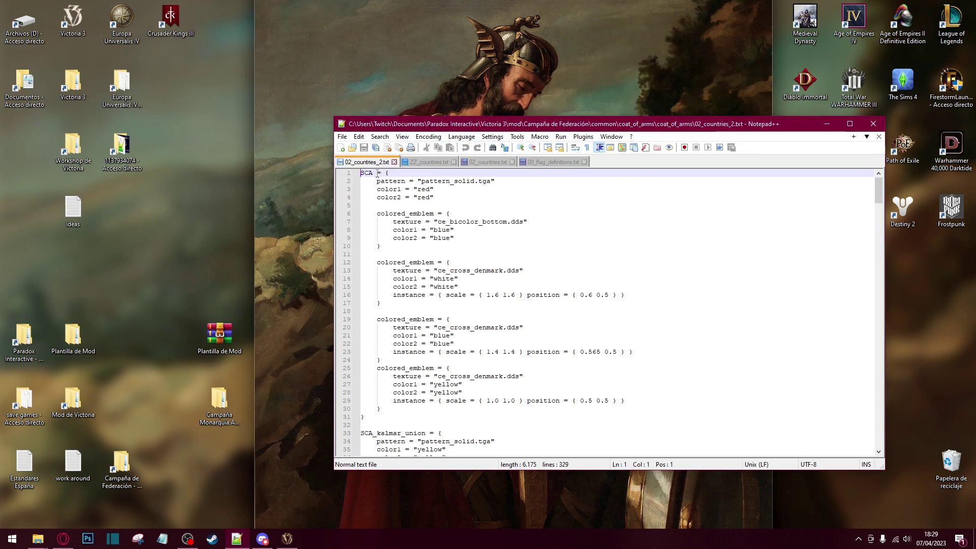
pyautogui.click(430, 162)
pyautogui.click(487, 161)
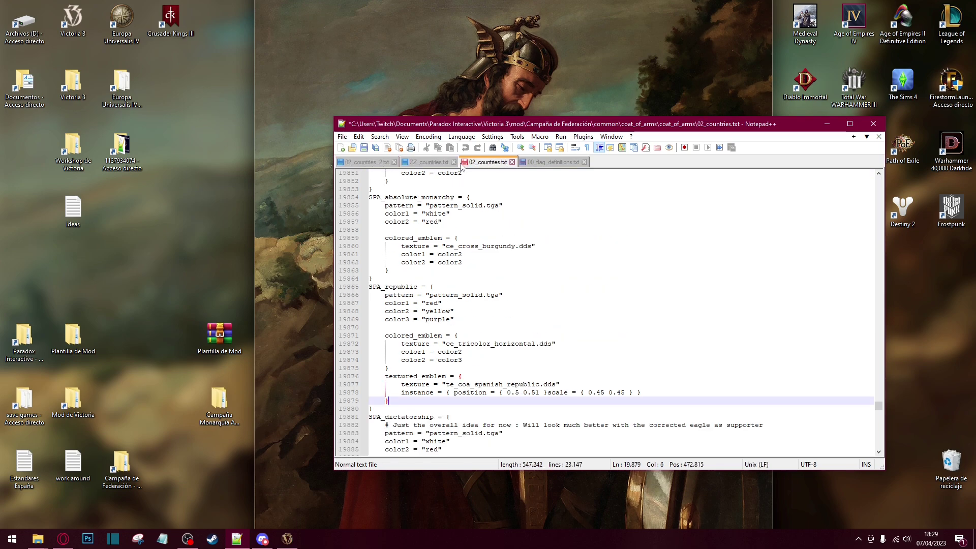
pyautogui.click(420, 163)
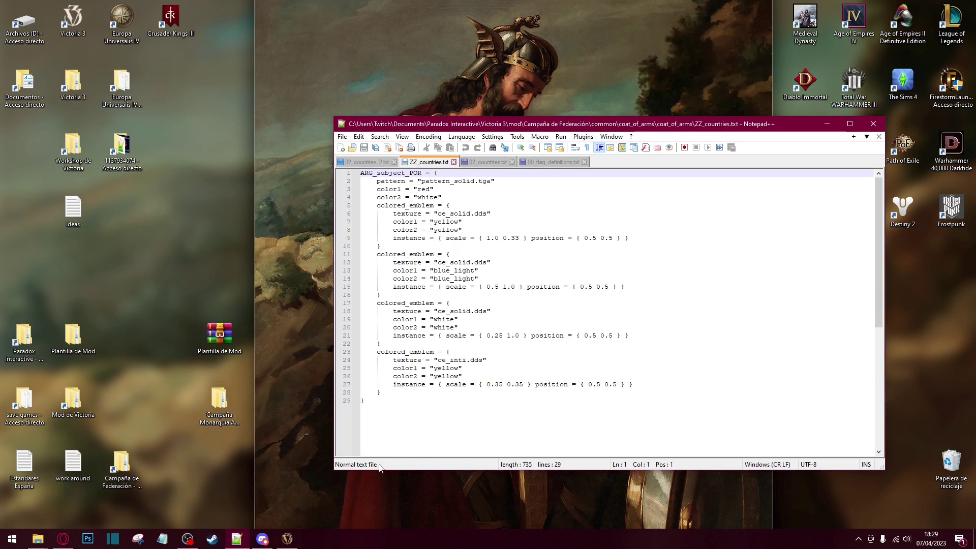
pyautogui.click(368, 163)
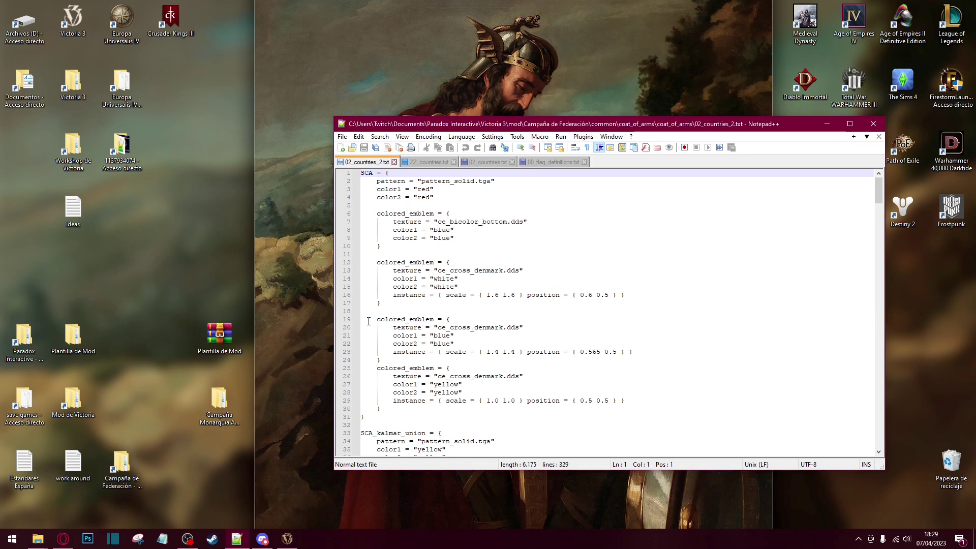
# Switch to the running Victoria 3 game, turn on Debug Mode from the game menu and return to the map
pyautogui.click(287, 539)
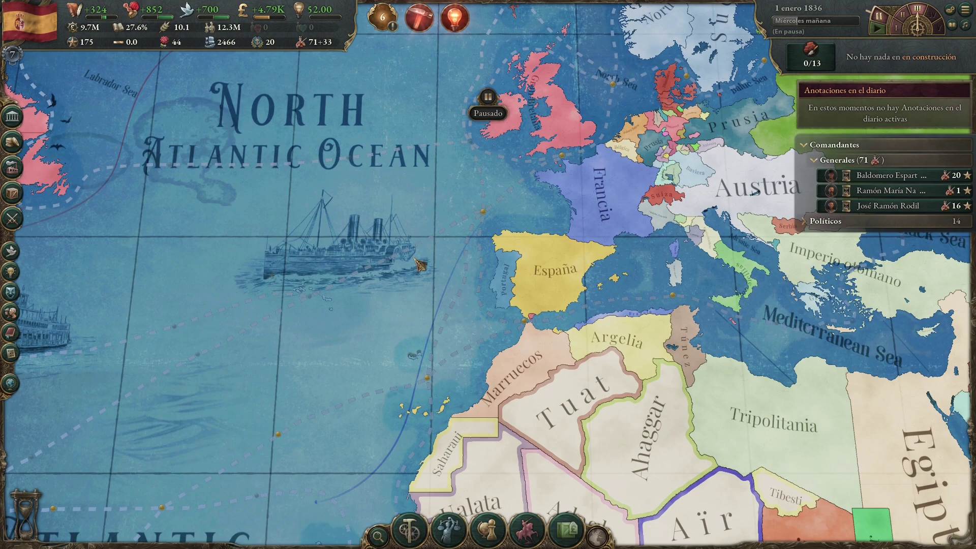
pyautogui.scroll(-3, 419, 264)
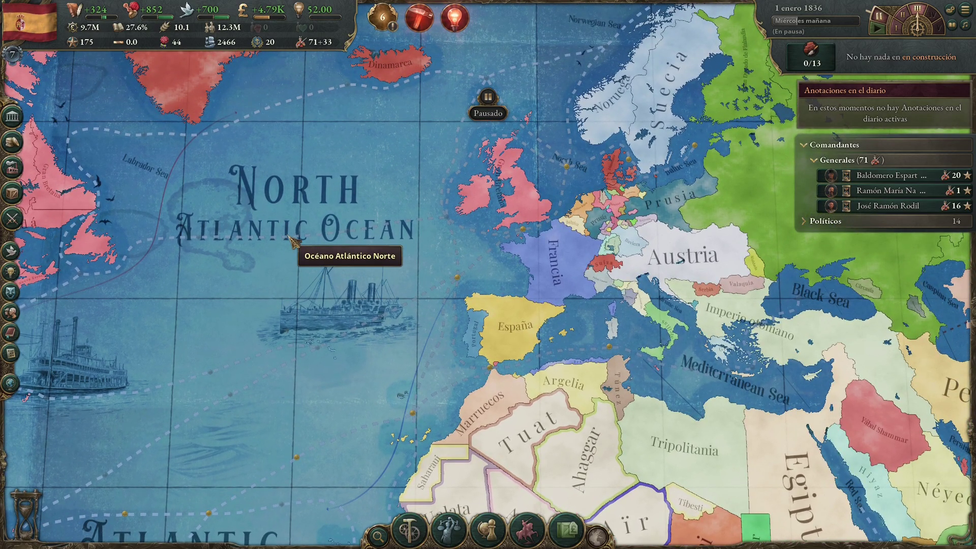
pyautogui.press('Escape')
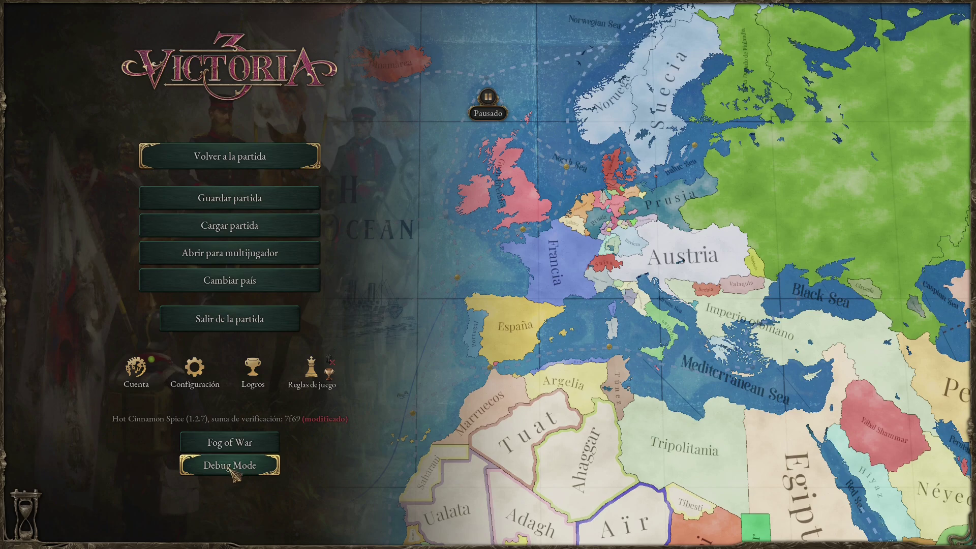
pyautogui.click(234, 474)
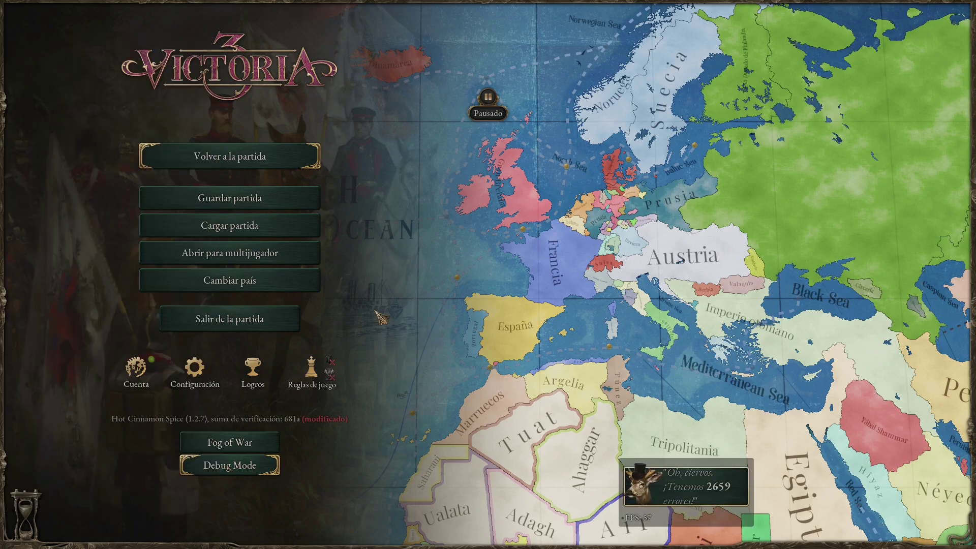
pyautogui.press('Escape')
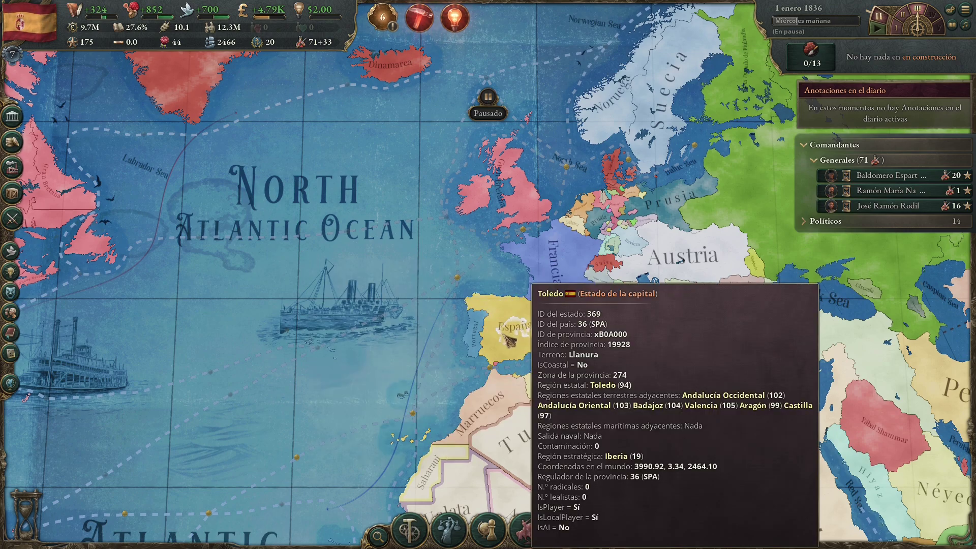
# Inspect the debug details of Spain, France and Nueva Granada on the map to read their country tags
pyautogui.scroll(3, 509, 342)
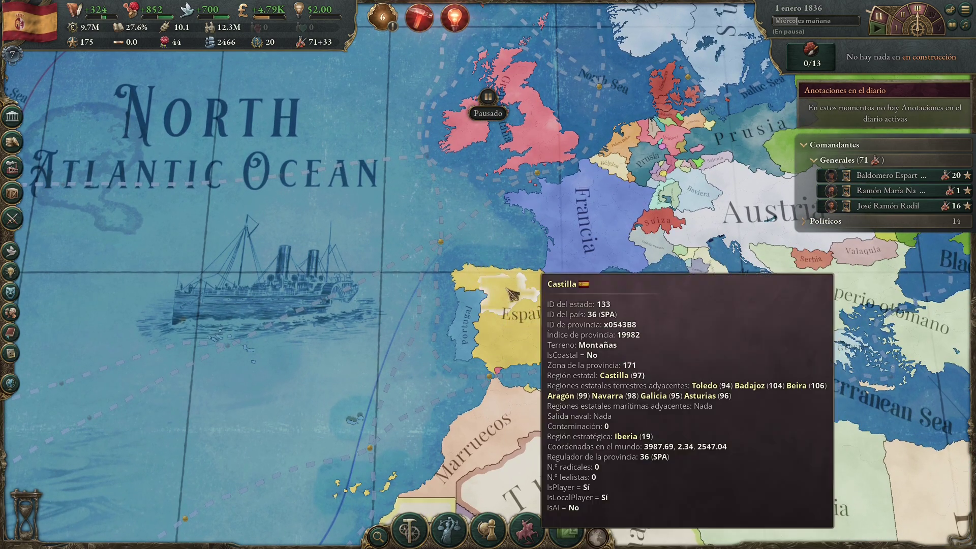
pyautogui.scroll(3, 514, 307)
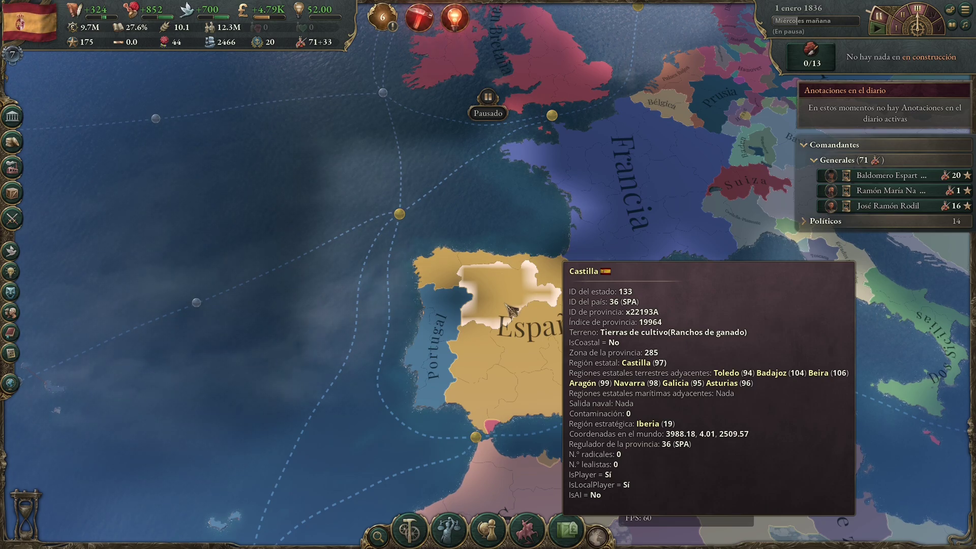
pyautogui.hotkey('w', 'd')
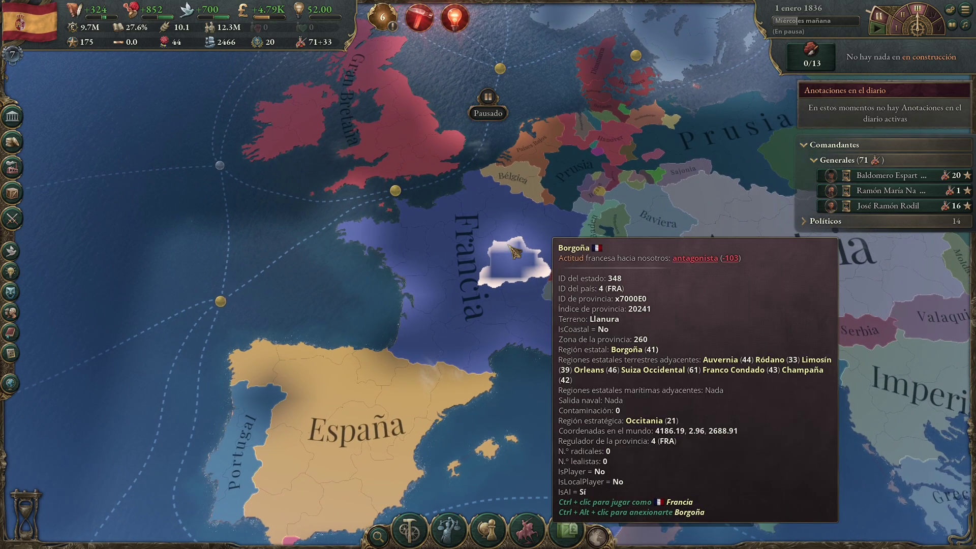
pyautogui.scroll(4, 516, 253)
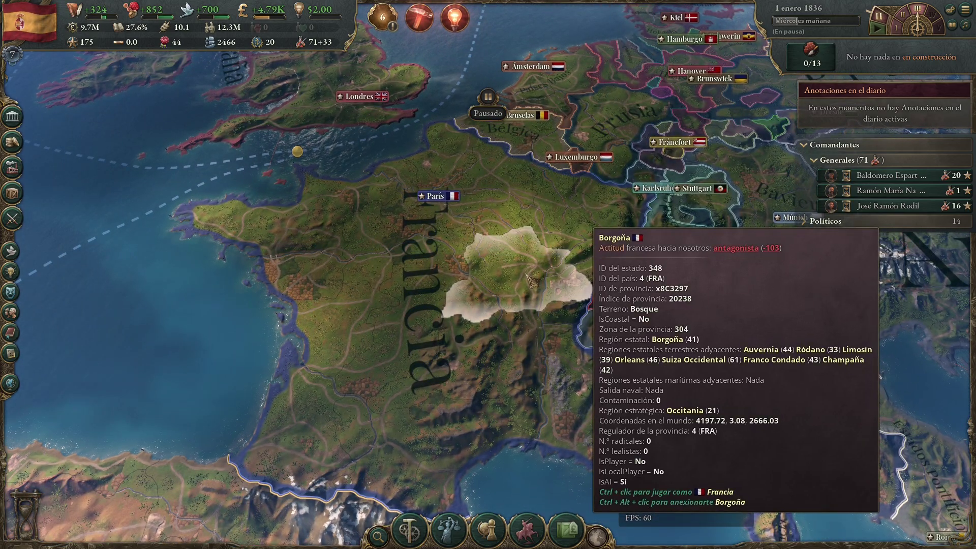
pyautogui.scroll(-5, 531, 280)
pyautogui.press('a')
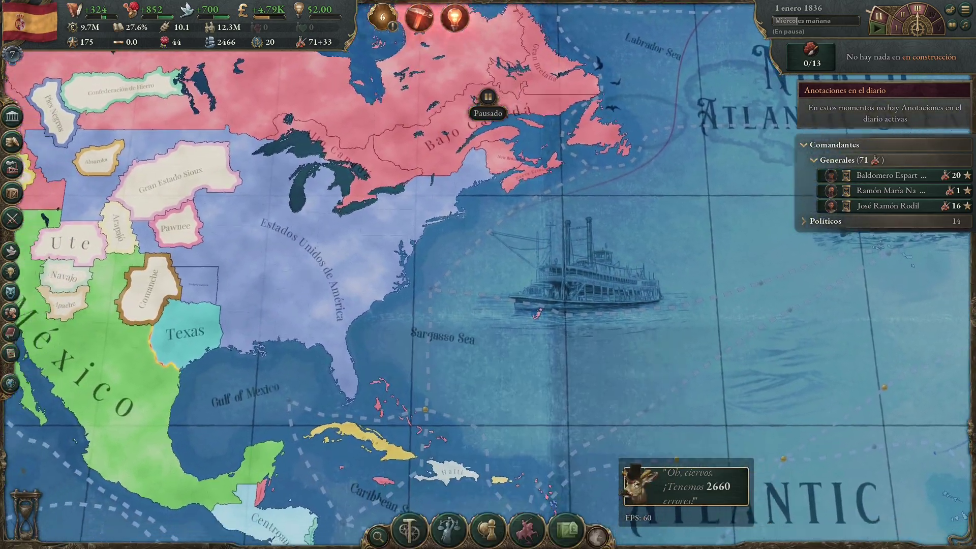
pyautogui.press('s')
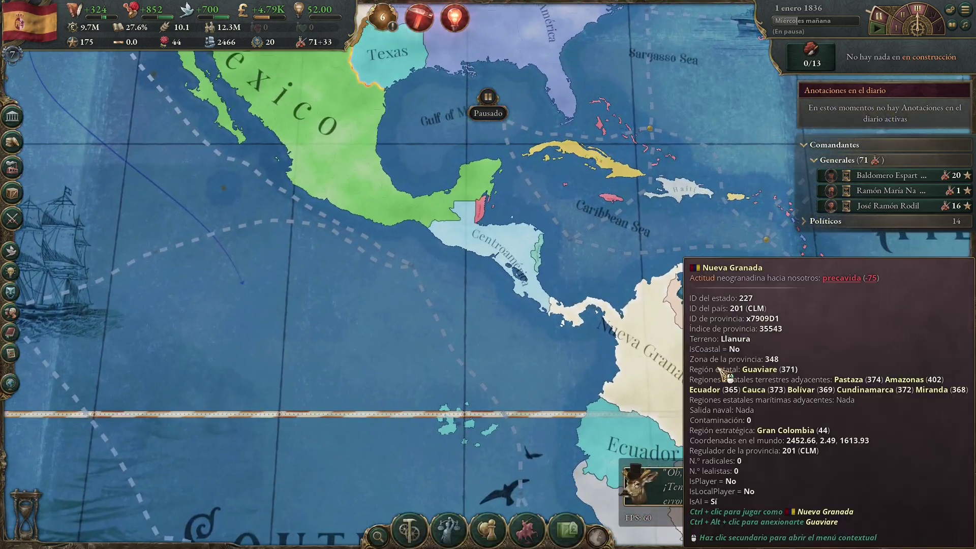
pyautogui.press('d')
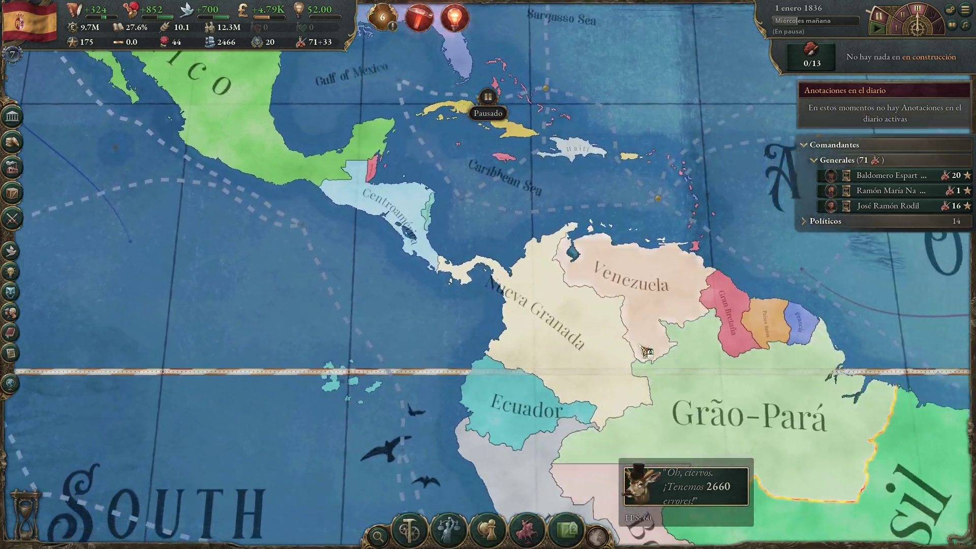
pyautogui.scroll(3, 531, 339)
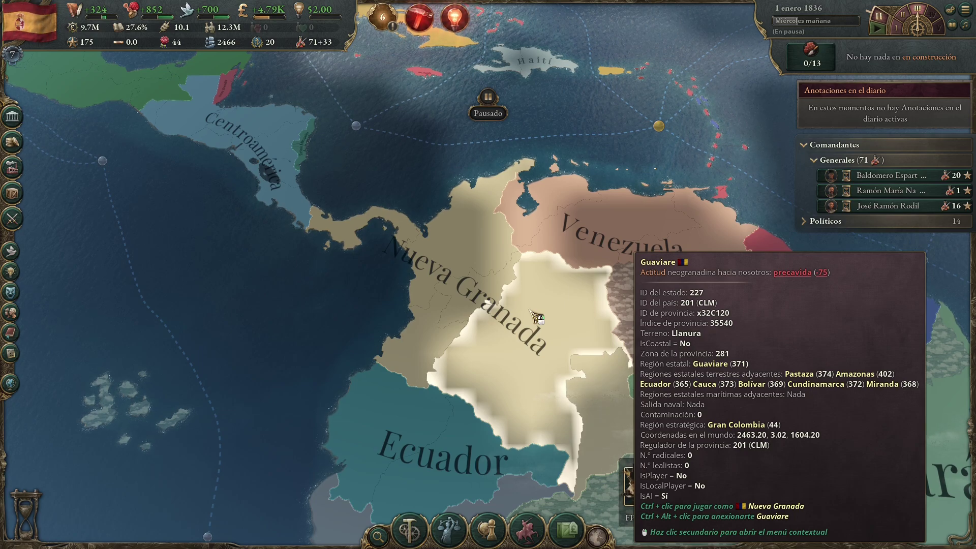
# Switch to Notepad++ and search 02_countries.txt for the coat of arms entries beginning with CLM_
pyautogui.press('super')
pyautogui.click(236, 539)
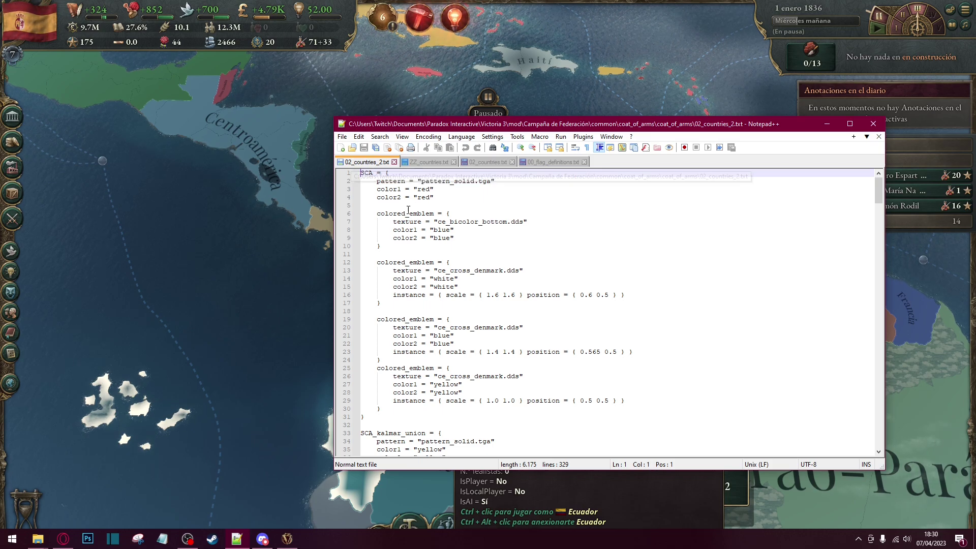
pyautogui.click(429, 162)
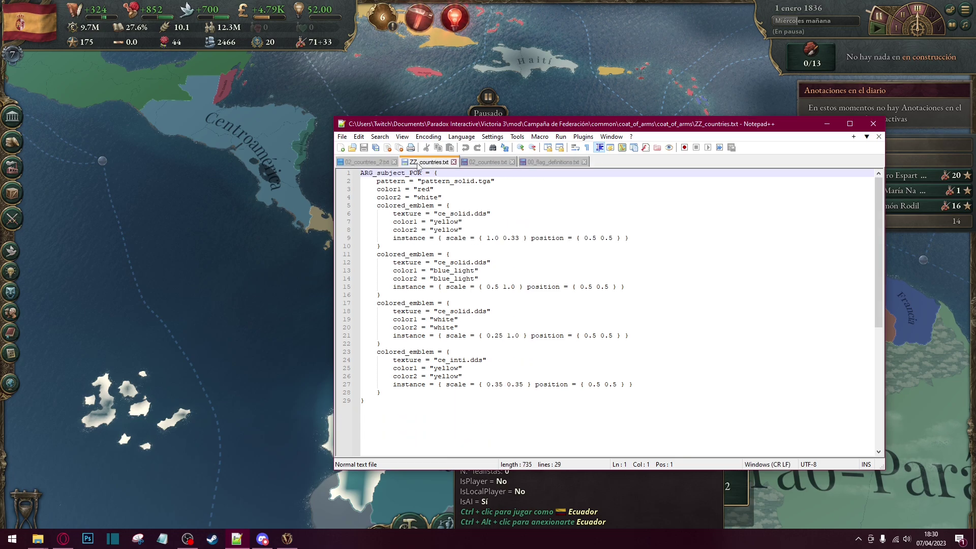
pyautogui.click(491, 163)
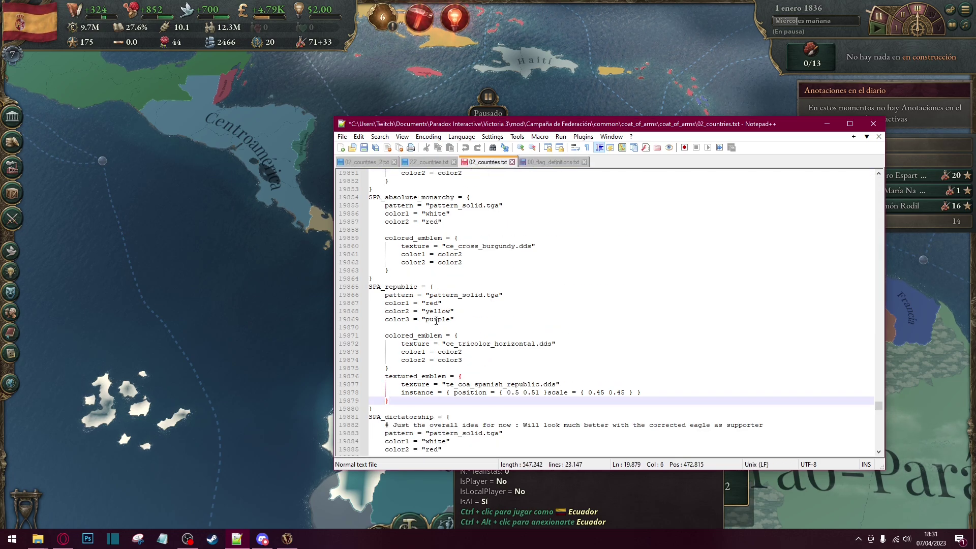
pyautogui.hotkey('ctrl', 'f')
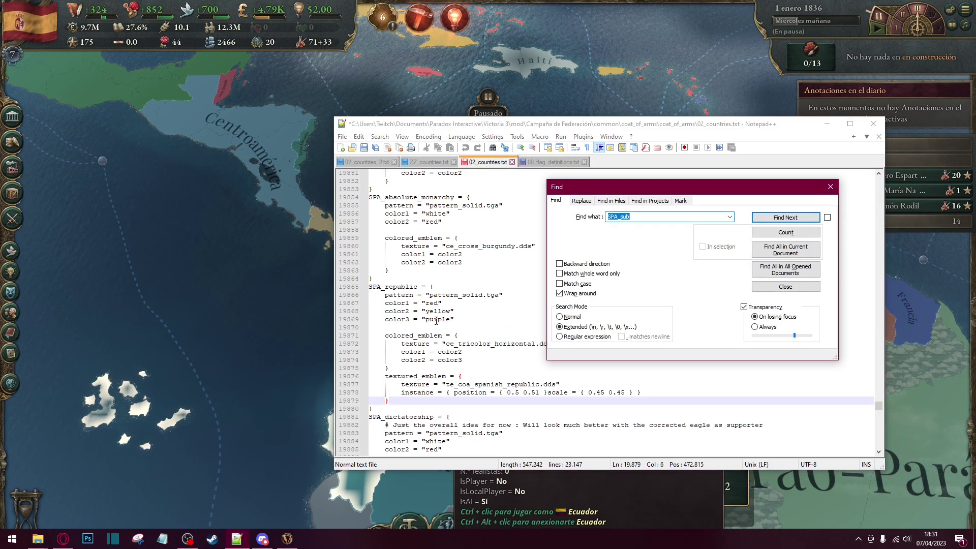
pyautogui.write('CLM_')
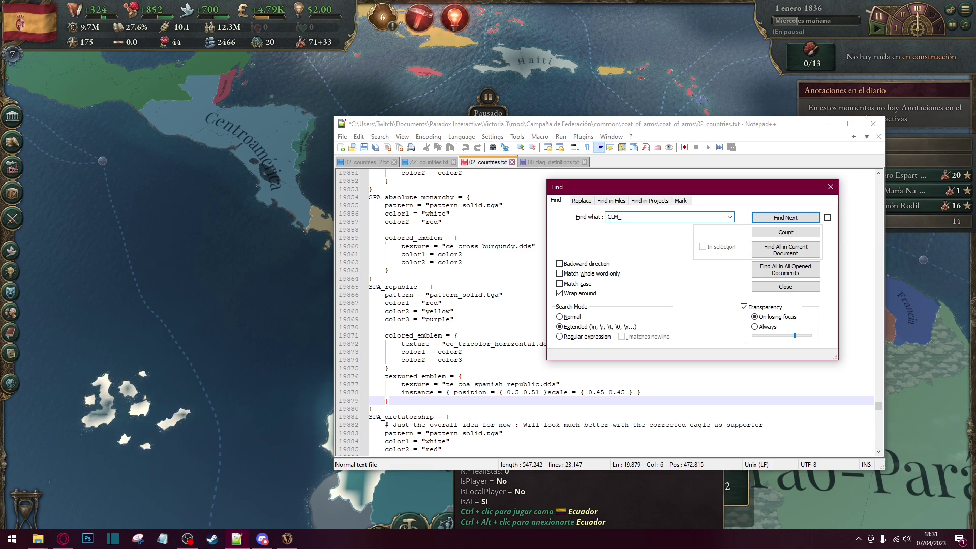
pyautogui.press('Return')
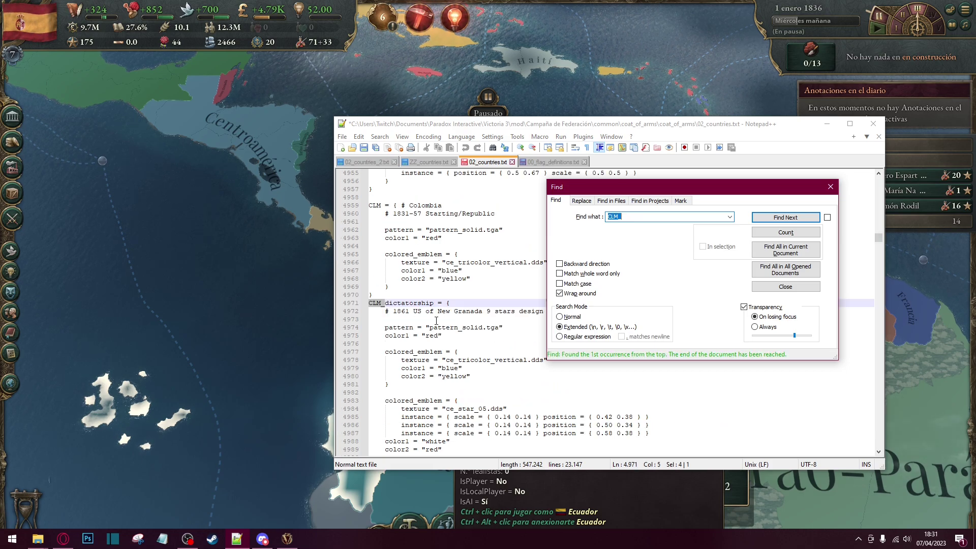
# Close the search and examine the base Colombia (CLM) flag definition and its boundaries with the neighbouring definitions in 02_countries.txt
pyautogui.press('Escape')
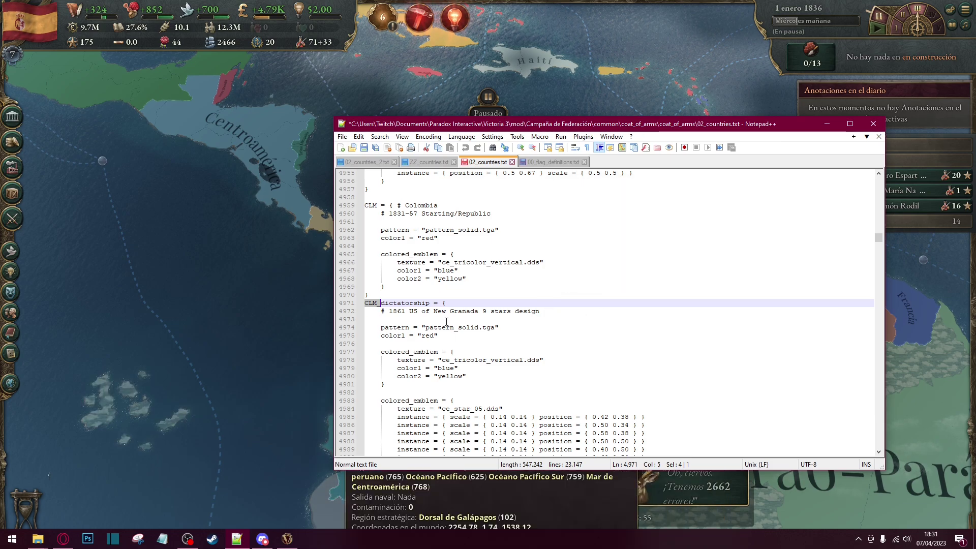
pyautogui.scroll(1, 436, 235)
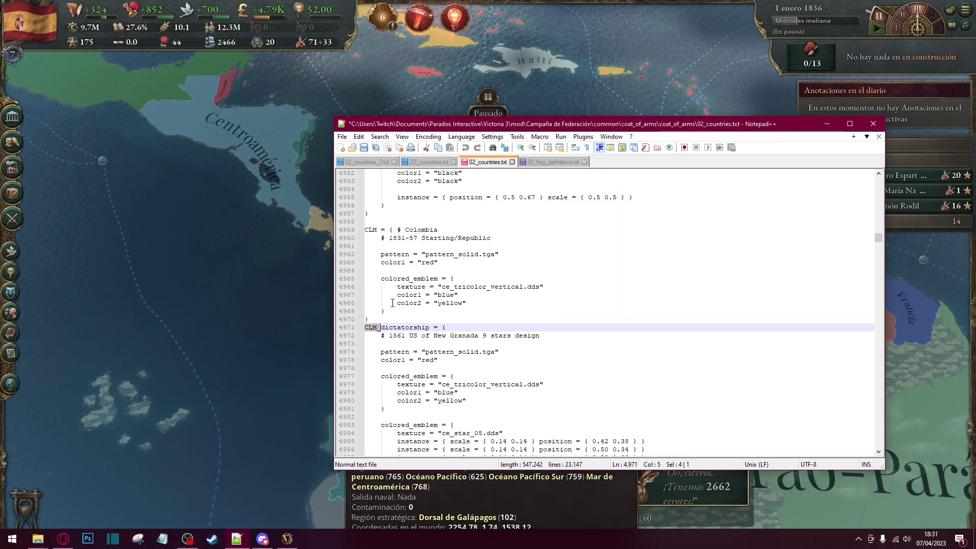
pyautogui.scroll(-1, 393, 295)
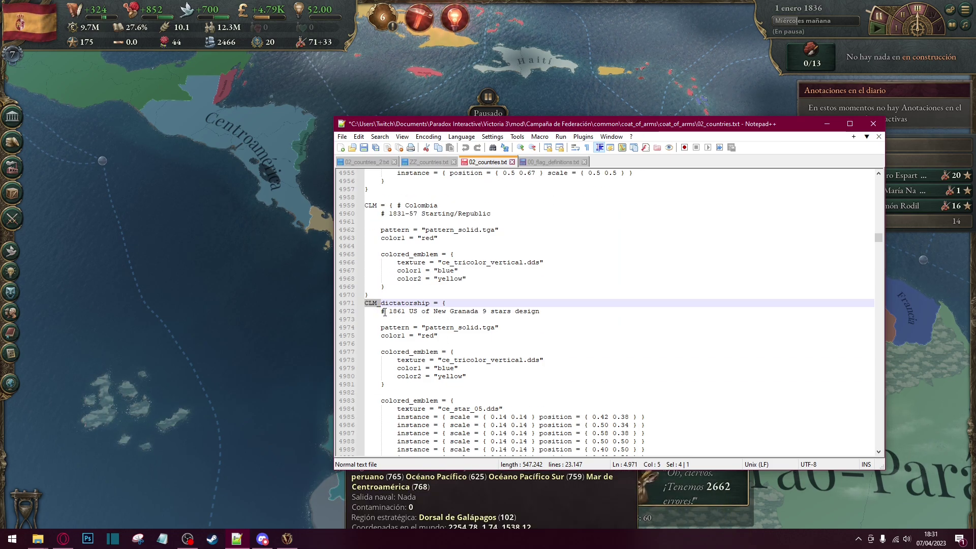
pyautogui.scroll(4, 456, 221)
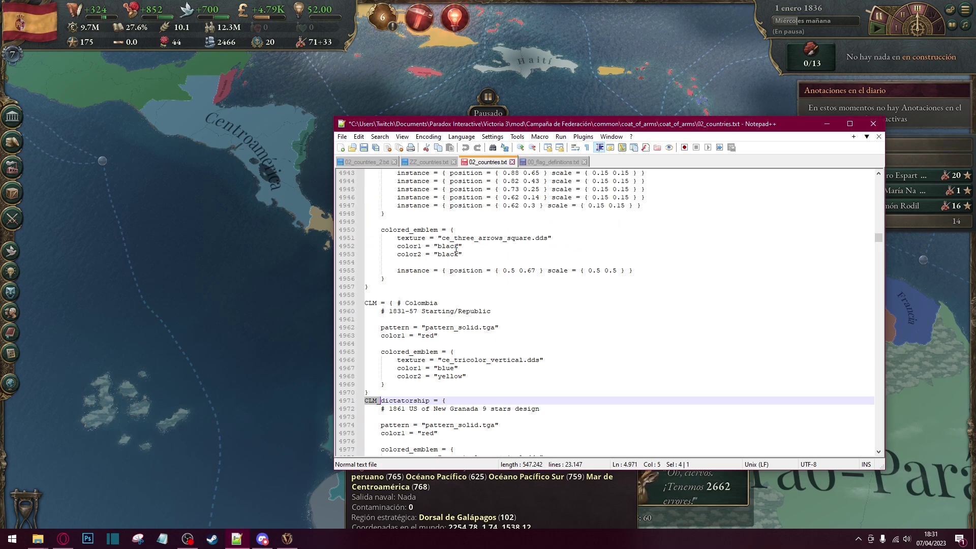
pyautogui.moveTo(442, 255); pyautogui.dragTo(456, 254)
pyautogui.moveTo(463, 199); pyautogui.dragTo(478, 199)
pyautogui.scroll(-2, 461, 284)
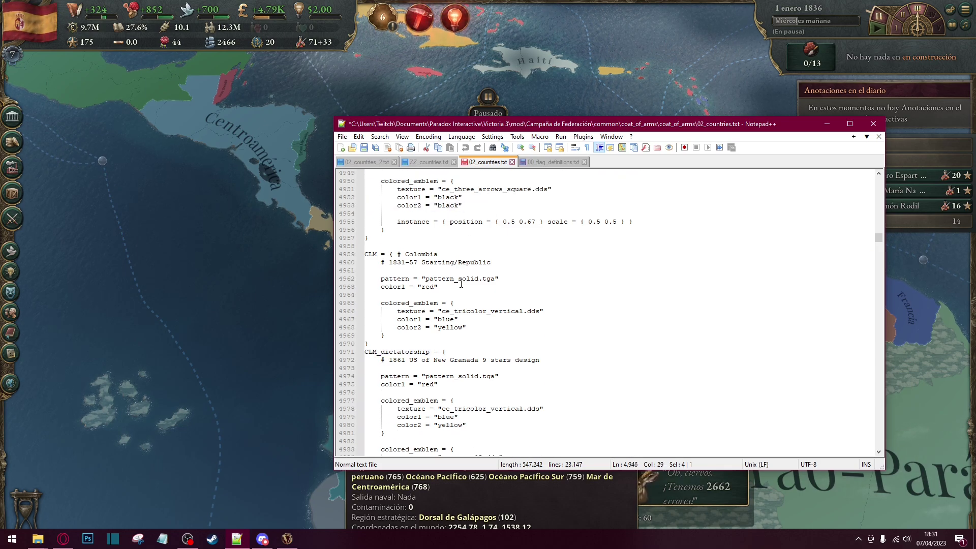
pyautogui.moveTo(380, 352); pyautogui.dragTo(364, 351)
pyautogui.scroll(-3, 411, 184)
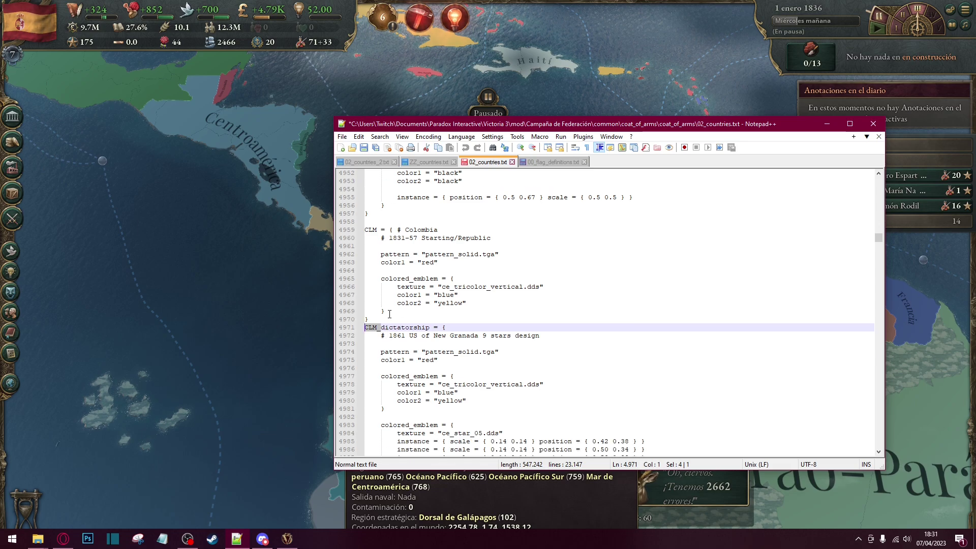
pyautogui.scroll(2, 461, 290)
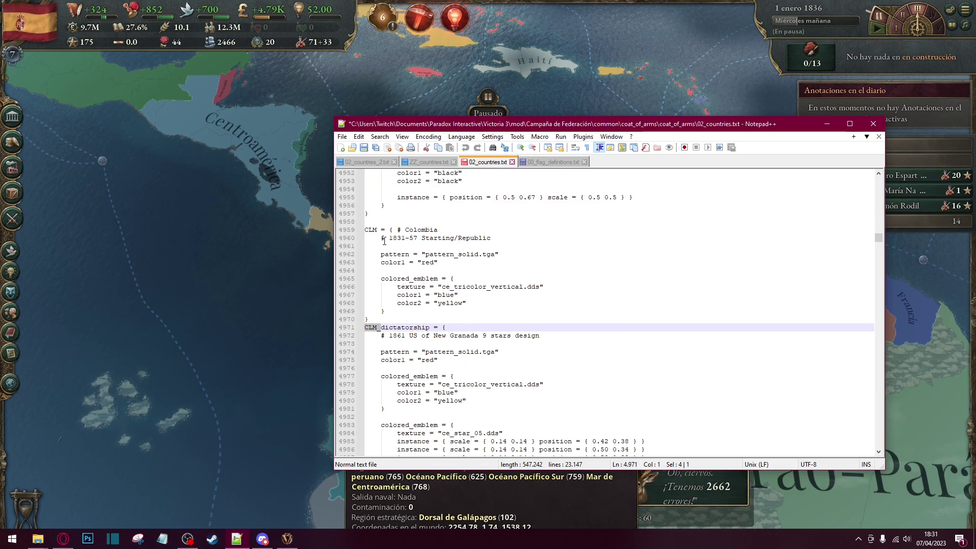
pyautogui.click(468, 303)
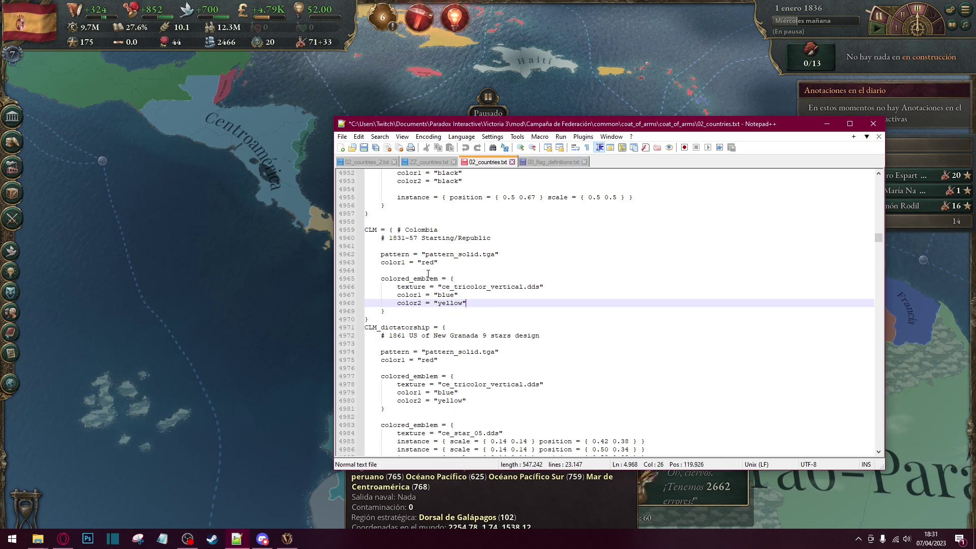
# Examine the CLM_dictatorship and CLM_oligarchy flag variants and the preceding CIR_war block, returning to the base CLM definition
pyautogui.scroll(-4, 442, 294)
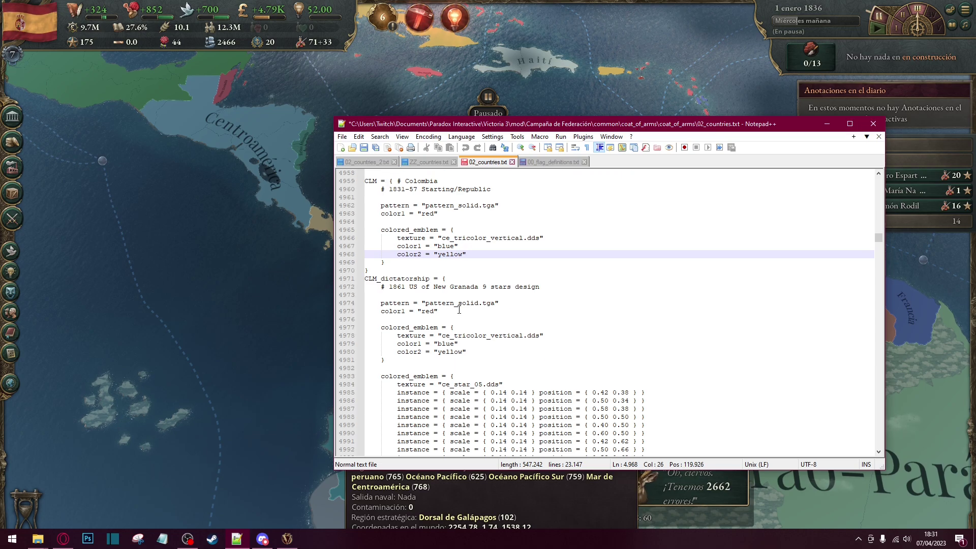
pyautogui.scroll(-2, 427, 318)
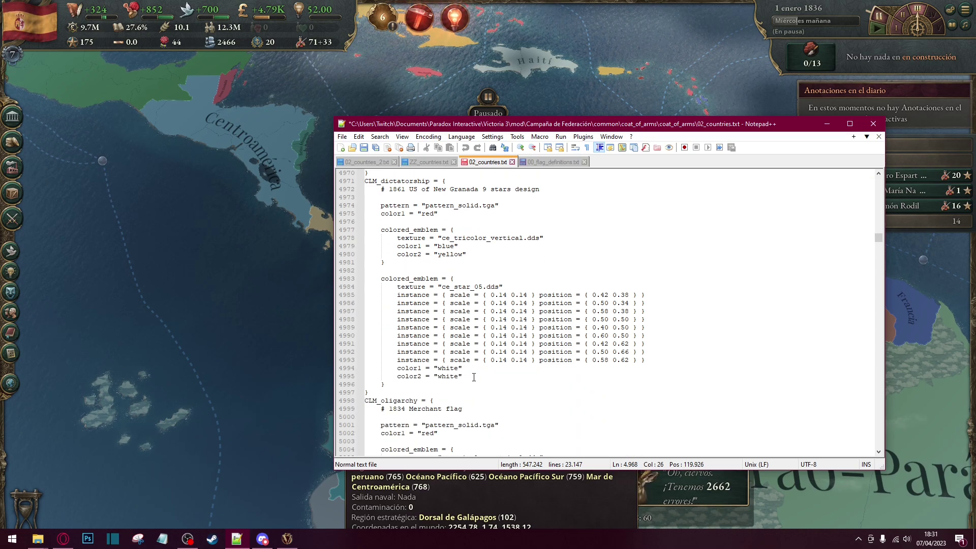
pyautogui.scroll(-6, 426, 316)
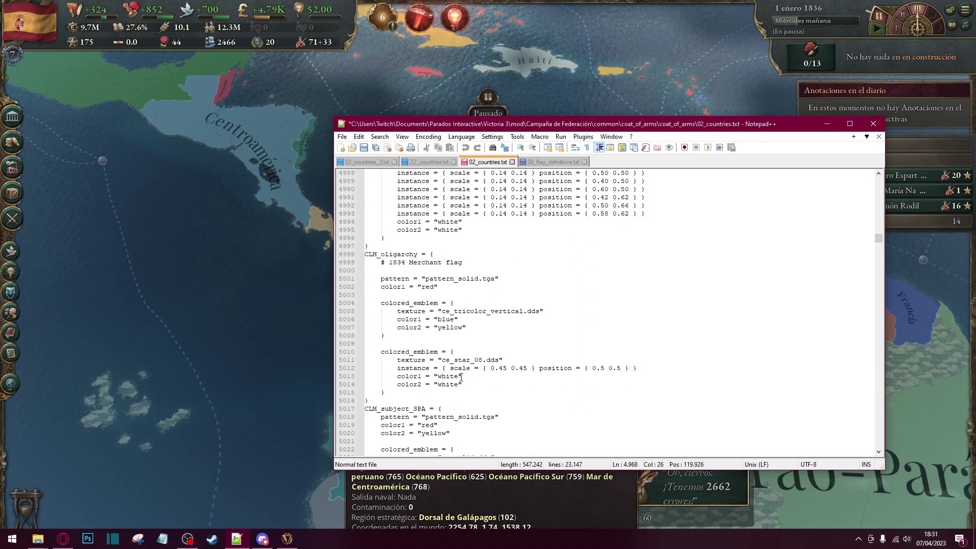
pyautogui.scroll(20, 461, 377)
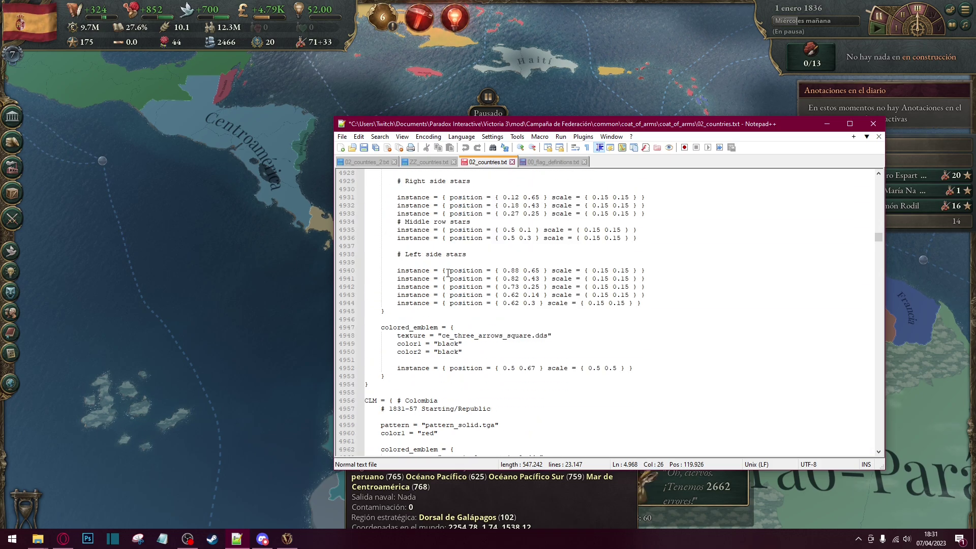
pyautogui.scroll(6, 450, 275)
pyautogui.scroll(-3, 455, 313)
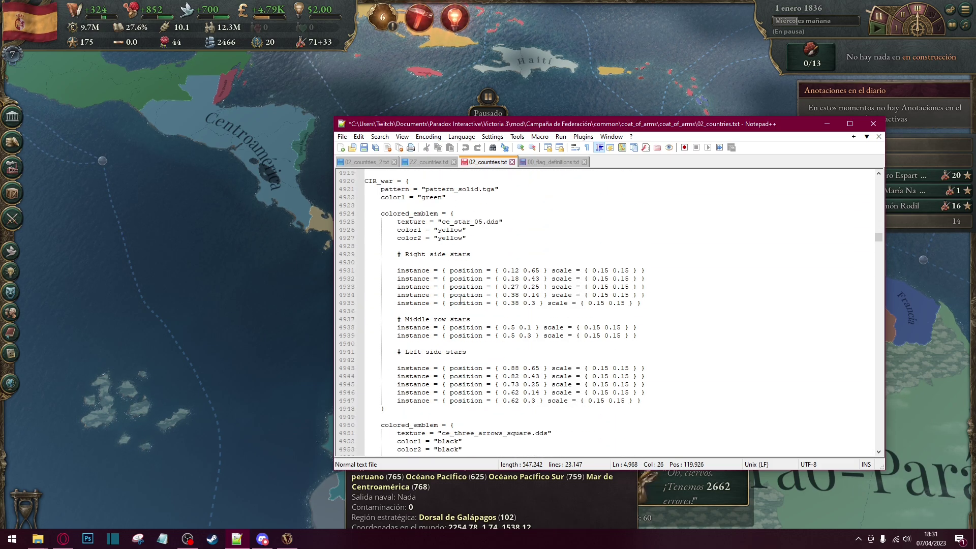
pyautogui.scroll(-11, 446, 274)
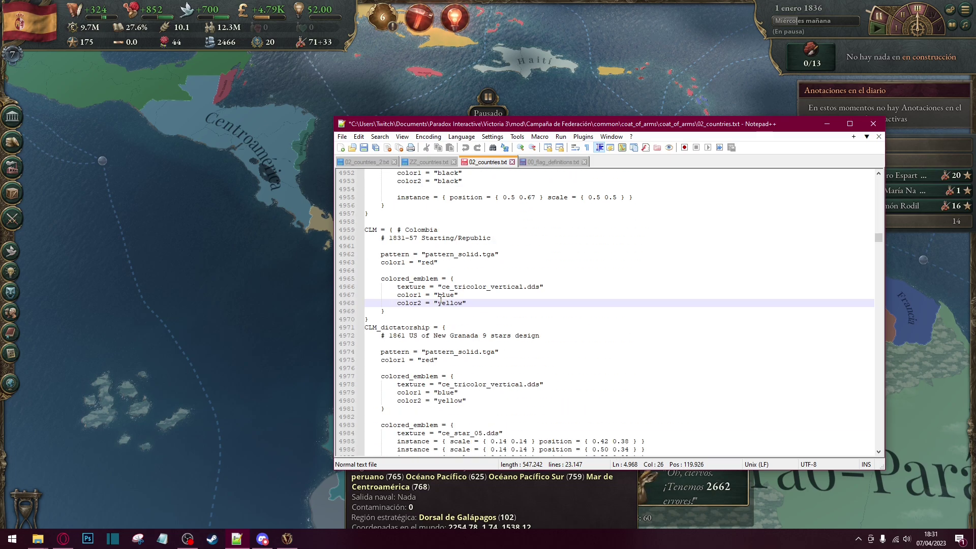
pyautogui.scroll(1, 447, 291)
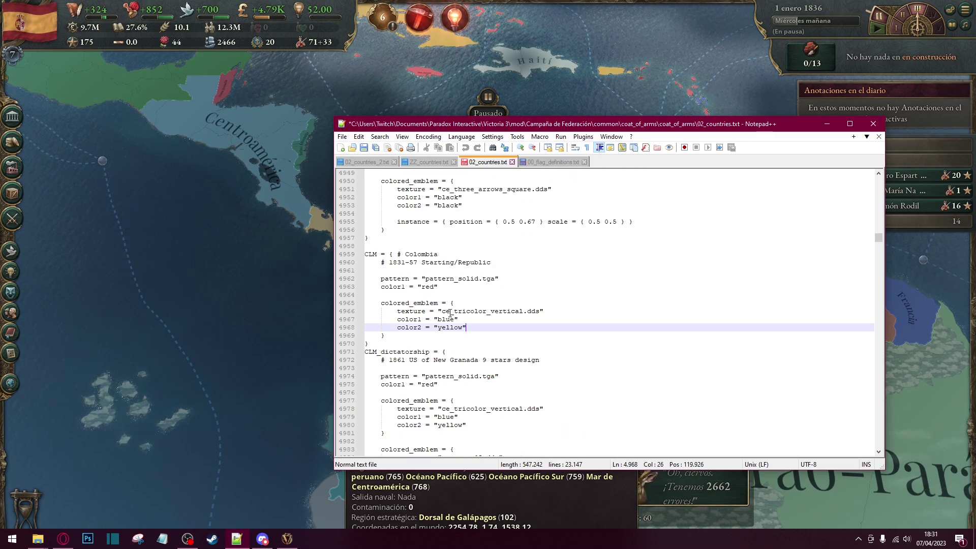
# Switch to Victoria 3 and open Nueva Granada's country details to inspect its current flag
pyautogui.hotkey('alt', 'Tab')
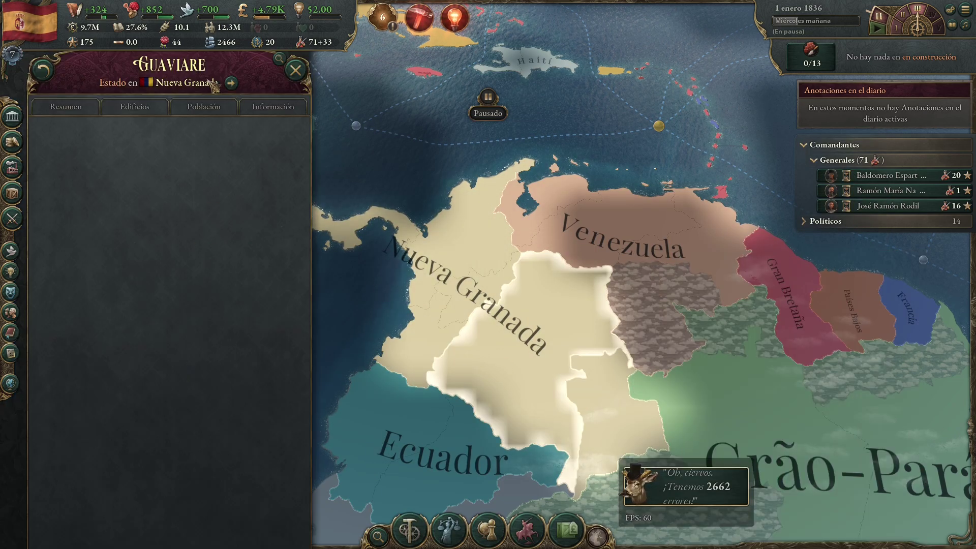
pyautogui.click(233, 84)
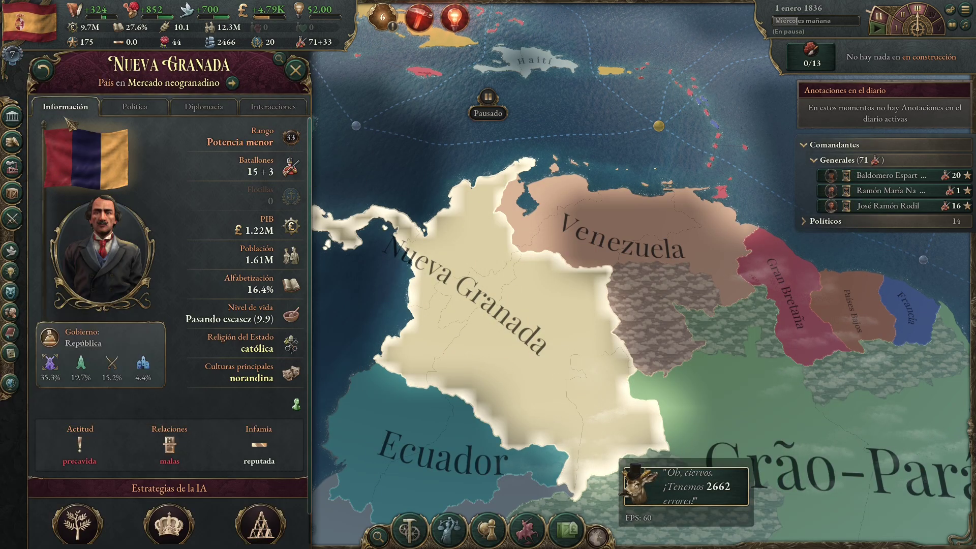
pyautogui.moveTo(66, 175)
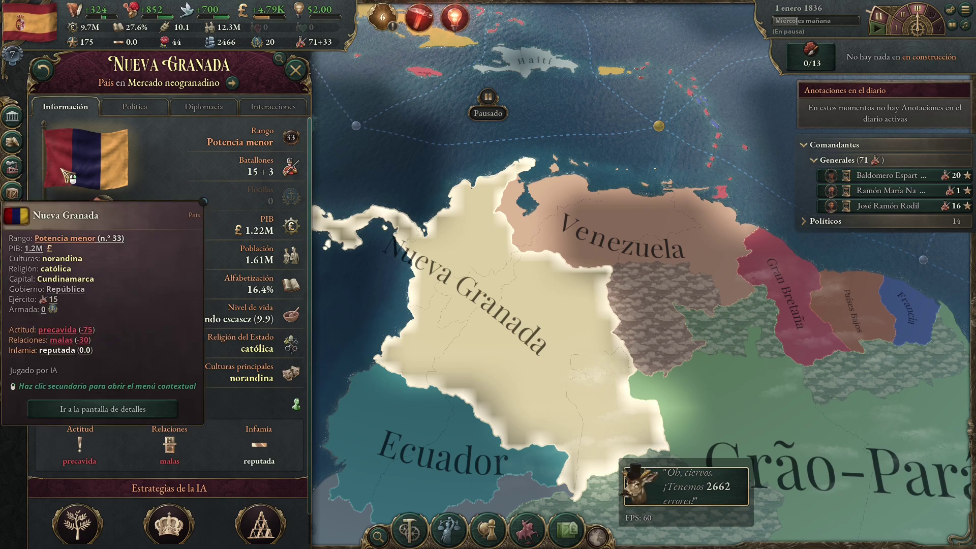
# Switch back to Notepad++ and set color1 of the base CLM flag's solid pattern to "white"
pyautogui.hotkey('alt', 'Tab')
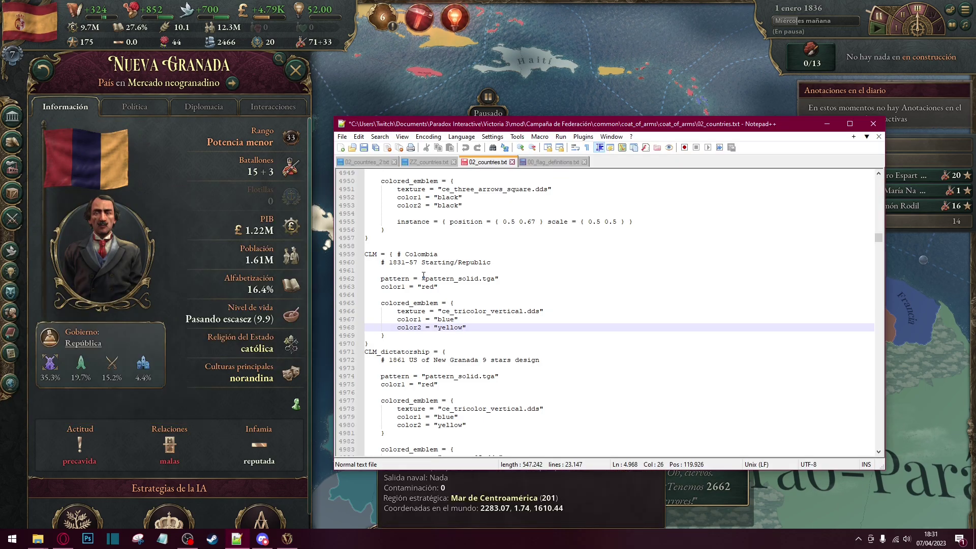
pyautogui.moveTo(431, 287); pyautogui.dragTo(422, 289)
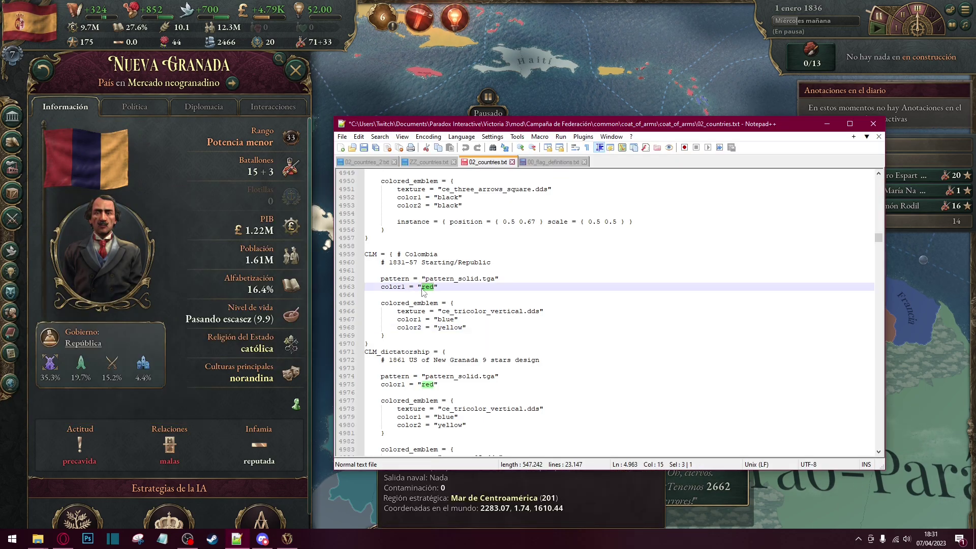
pyautogui.write('white')
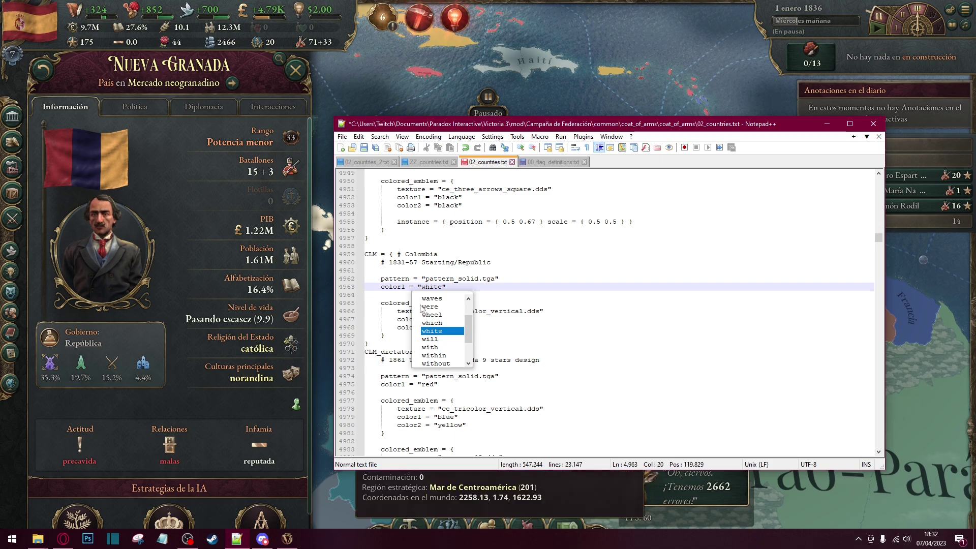
pyautogui.doubleClick(444, 332)
# Set color2 of the vertical tricolor emblem in the base CLM flag to "yellow_dark"
pyautogui.click(464, 327)
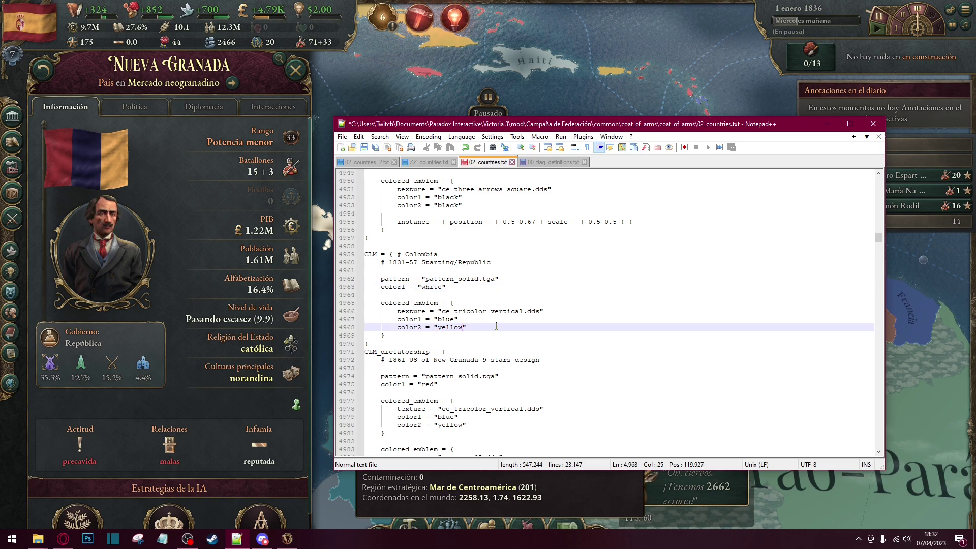
pyautogui.doubleClick(453, 327)
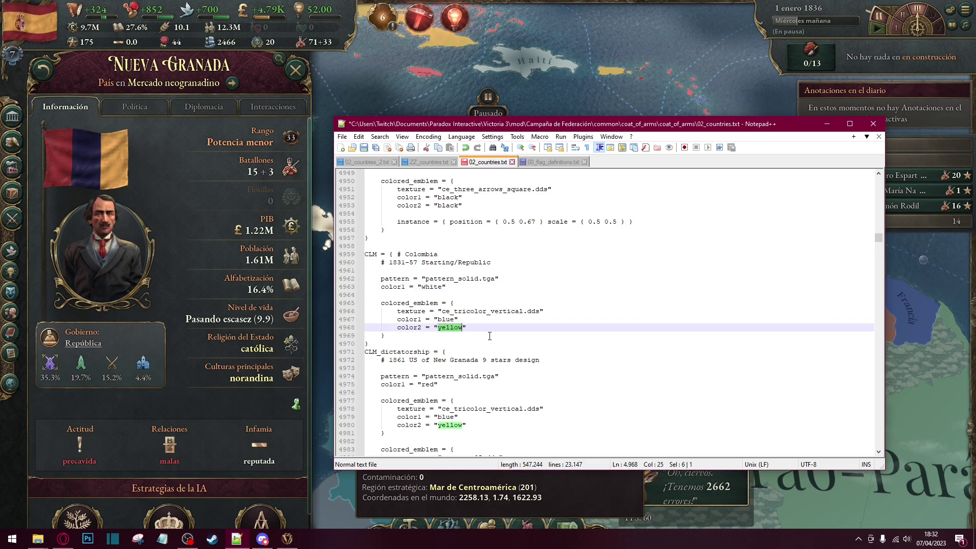
pyautogui.write('y')
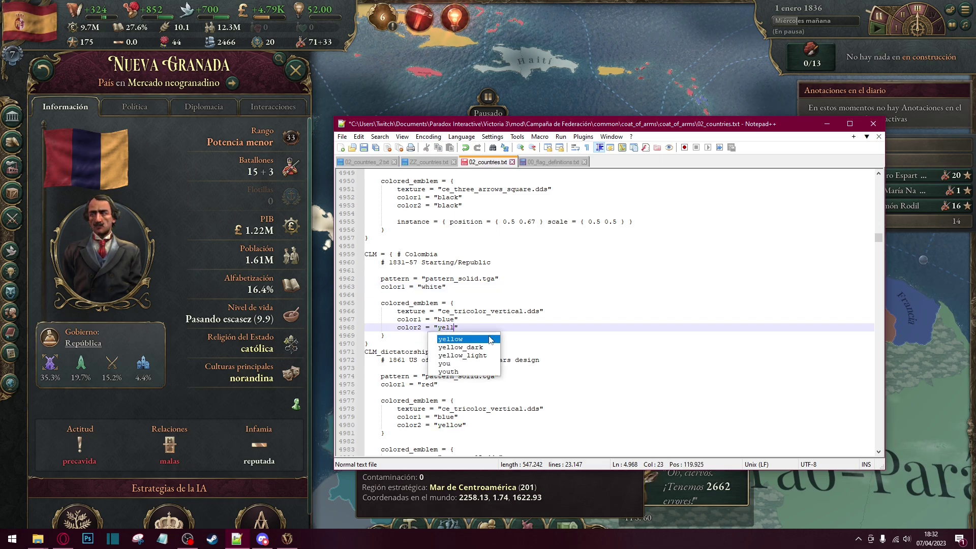
pyautogui.press('Down')
pyautogui.press('Down')
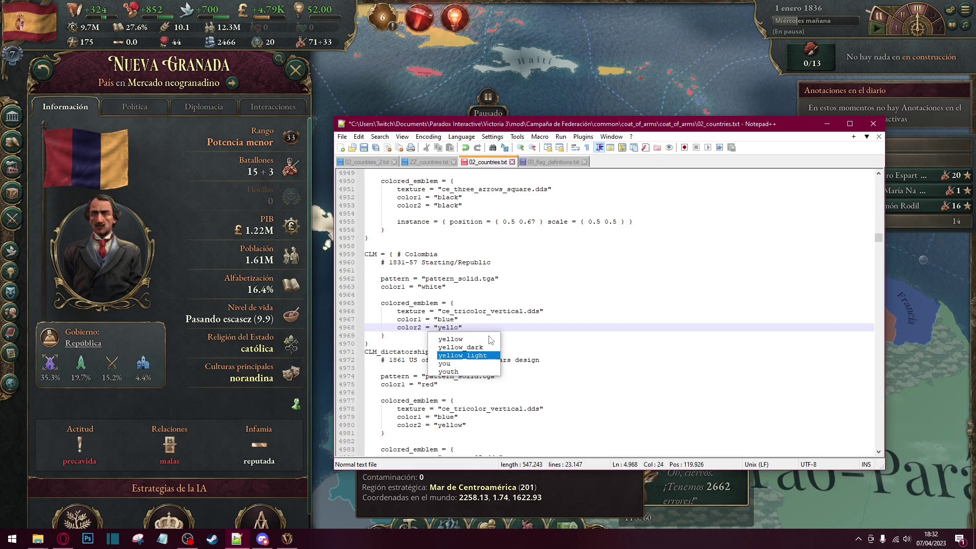
pyautogui.press('Up')
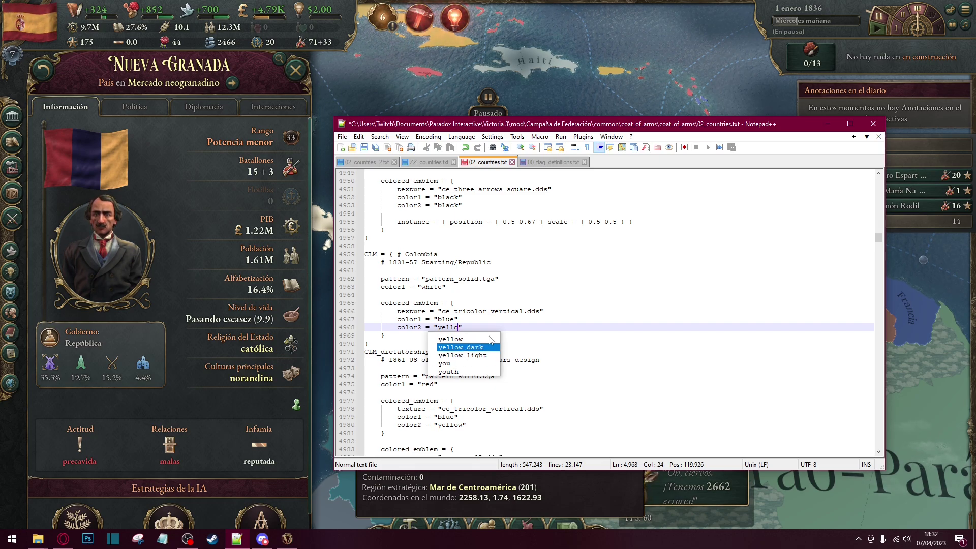
pyautogui.press('Return')
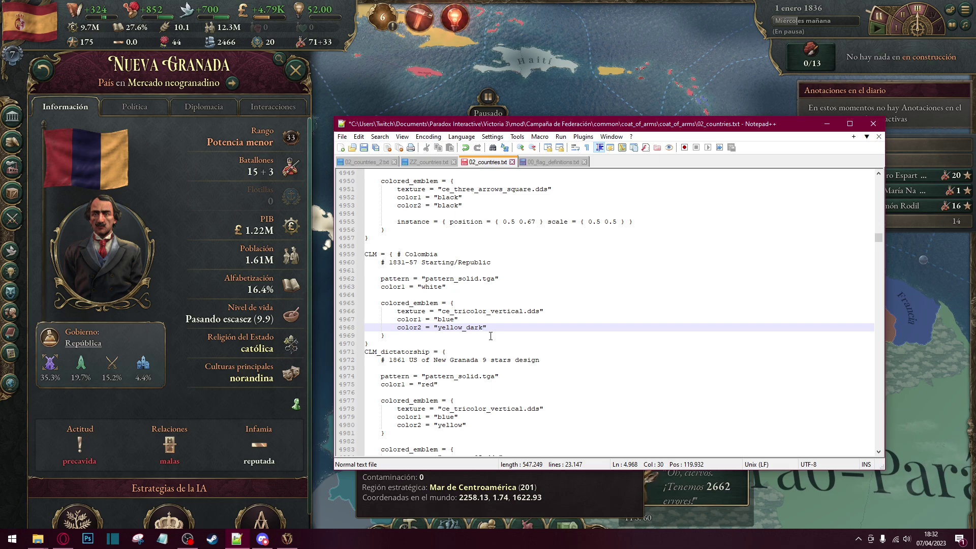
# Compare the base CLM colors with Nueva Granada's in-game flag, and review the other CLM variants through CLM_gran_colombia
pyautogui.click(450, 319)
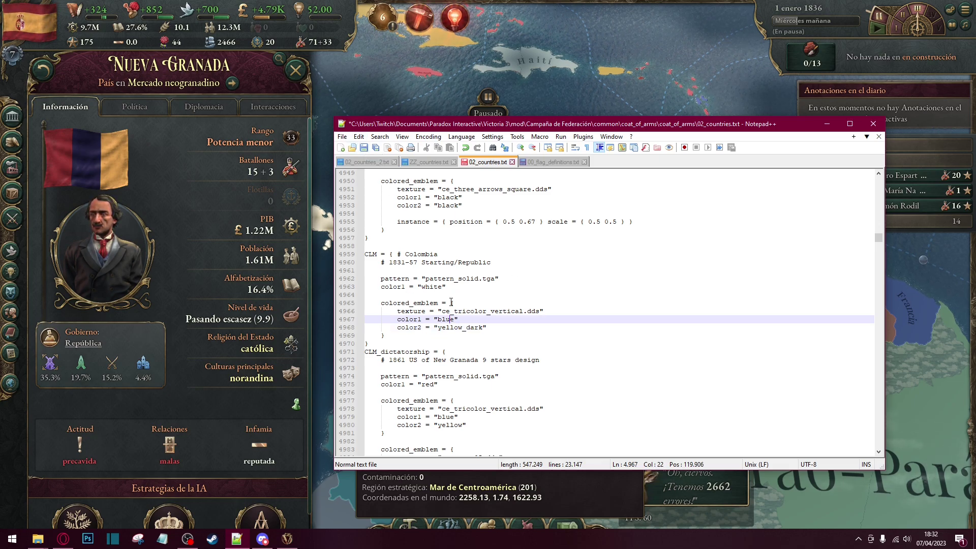
pyautogui.moveTo(118, 209)
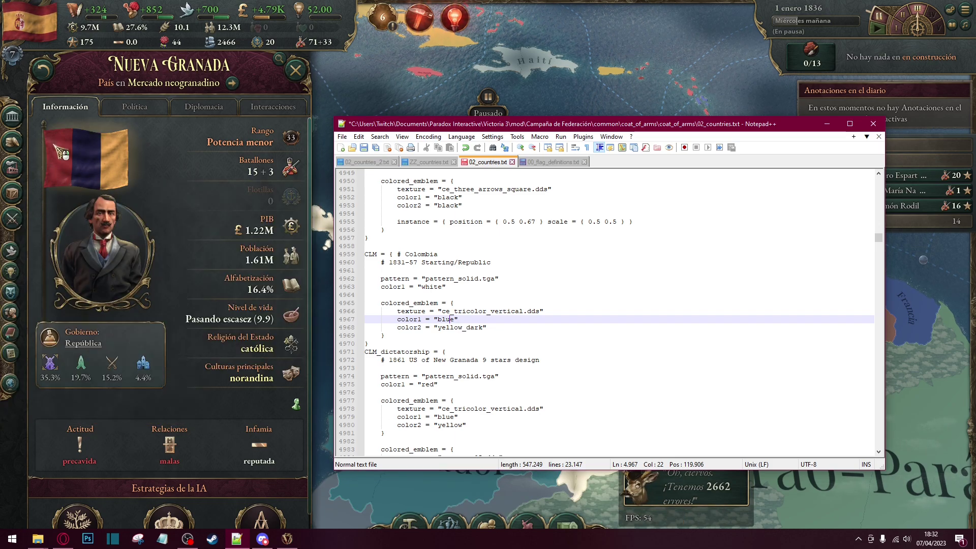
pyautogui.moveTo(122, 167)
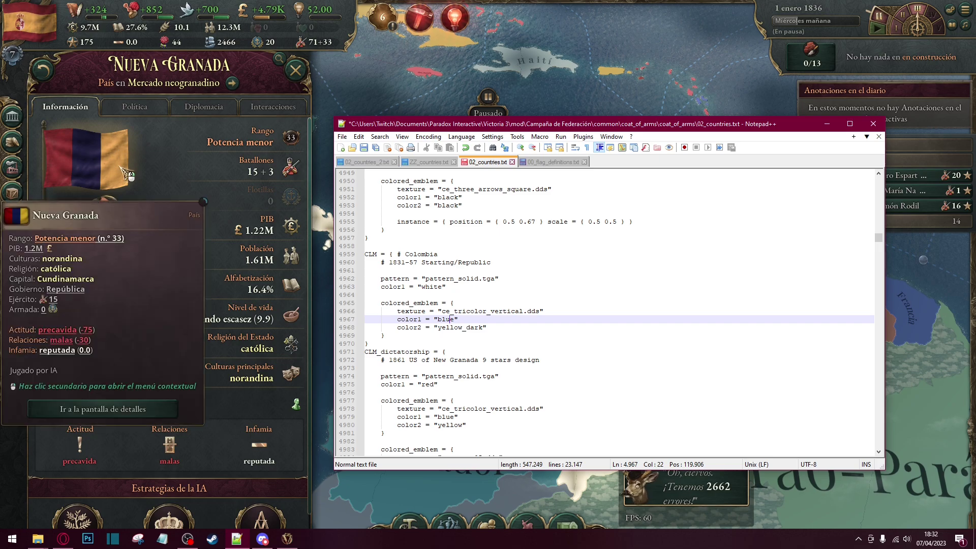
pyautogui.scroll(-3, 497, 274)
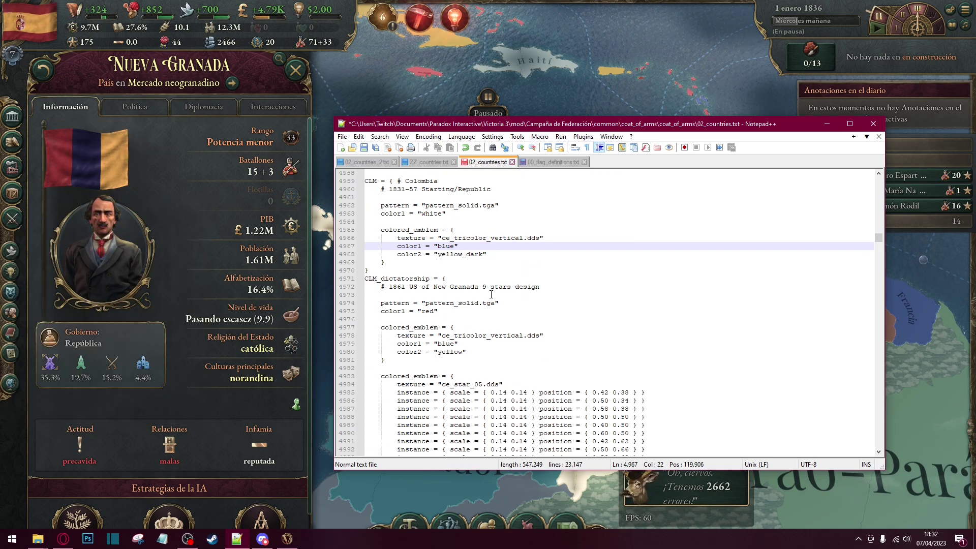
pyautogui.scroll(-16, 434, 293)
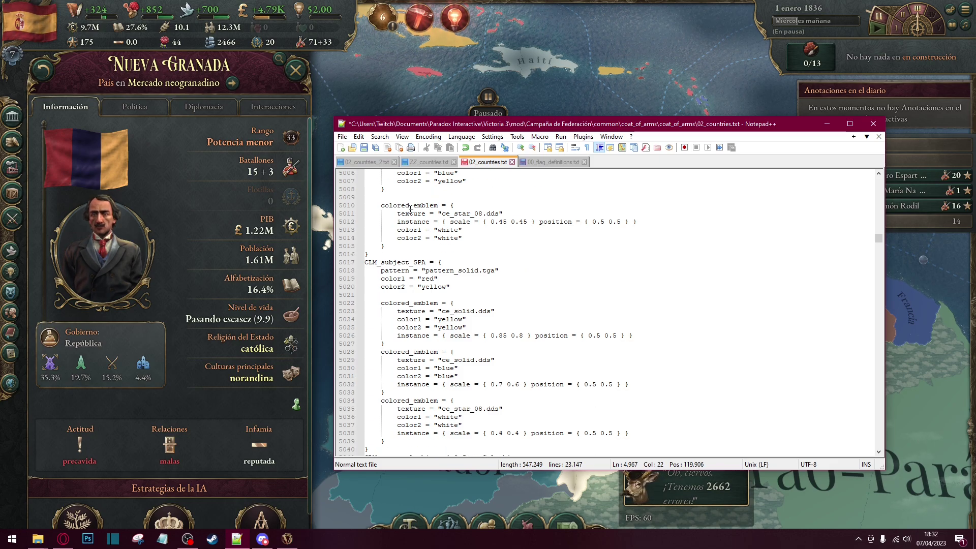
pyautogui.scroll(-3, 476, 295)
pyautogui.scroll(-6, 456, 309)
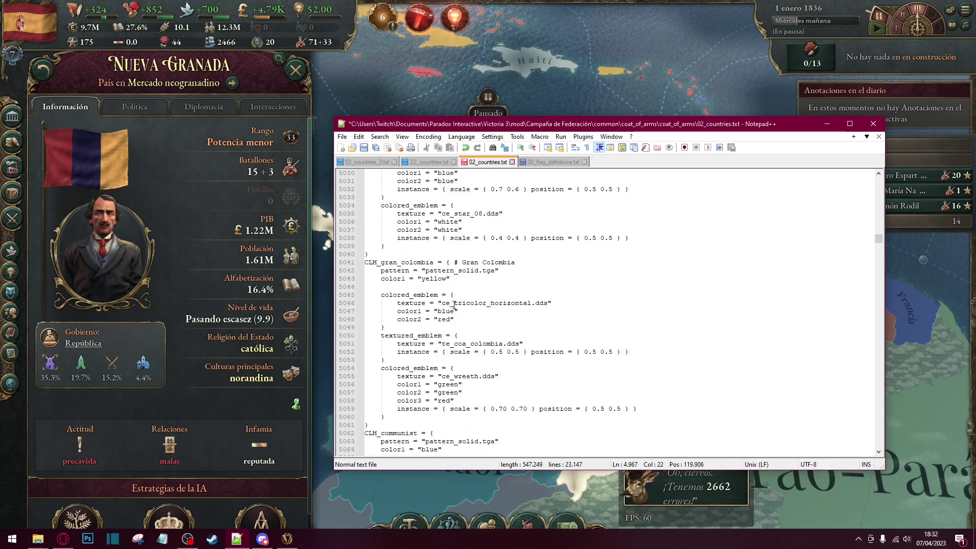
# Switch to Victoria 3 and open the country details of Grão-Pará and of Brasil to view their flags
pyautogui.hotkey('alt', 'Tab')
pyautogui.click(599, 328)
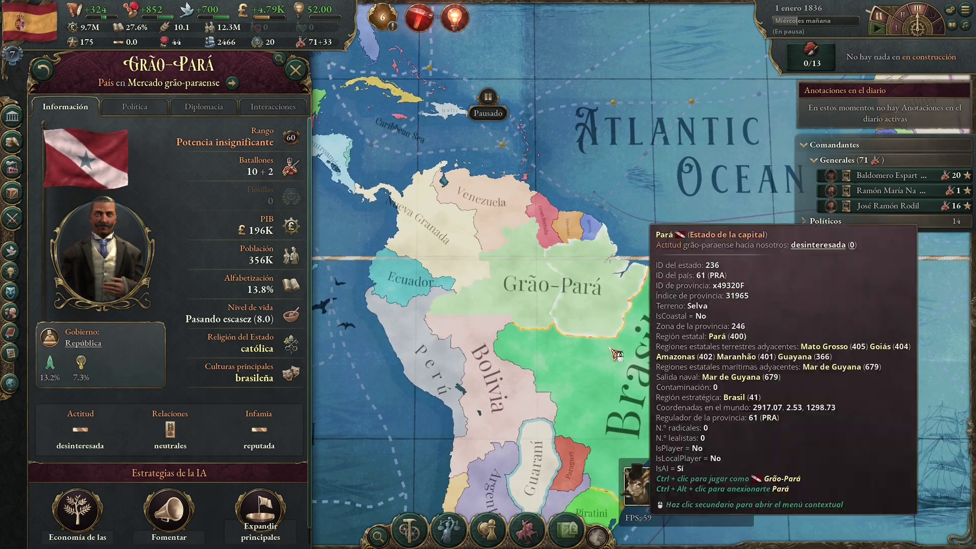
pyautogui.click(600, 352)
pyautogui.moveTo(600, 352); pyautogui.dragTo(554, 270)
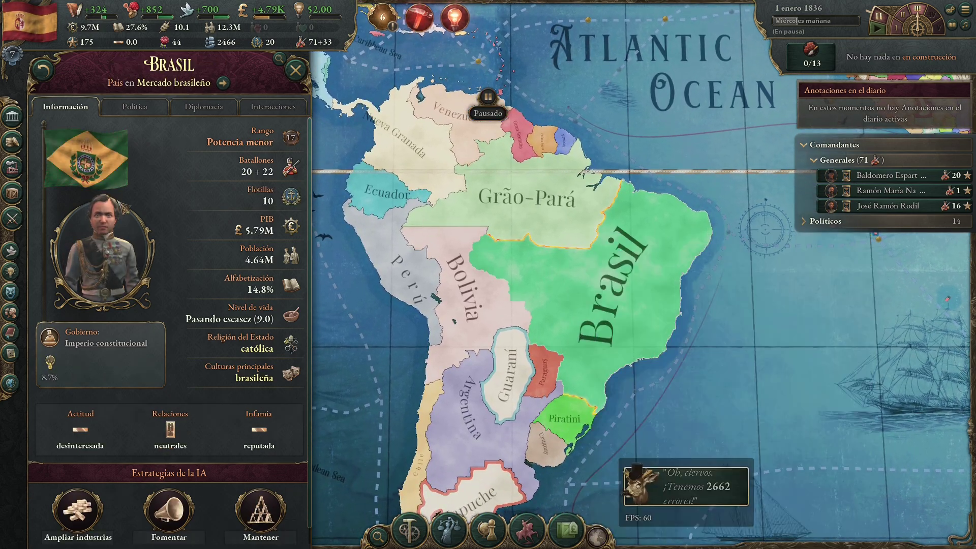
# Open Argentina's country details in the game, switch to Notepad++ and find the ARG_dictatorship definition by searching for "ARG_"
pyautogui.moveTo(450, 446); pyautogui.dragTo(501, 378)
pyautogui.click(501, 377)
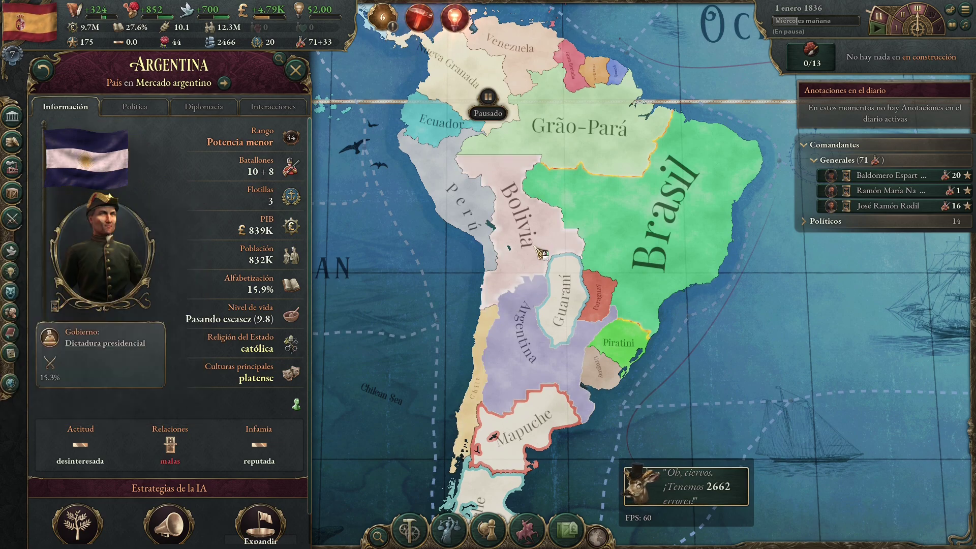
pyautogui.hotkey('alt', 'Tab')
pyautogui.hotkey('ctrl', 'f')
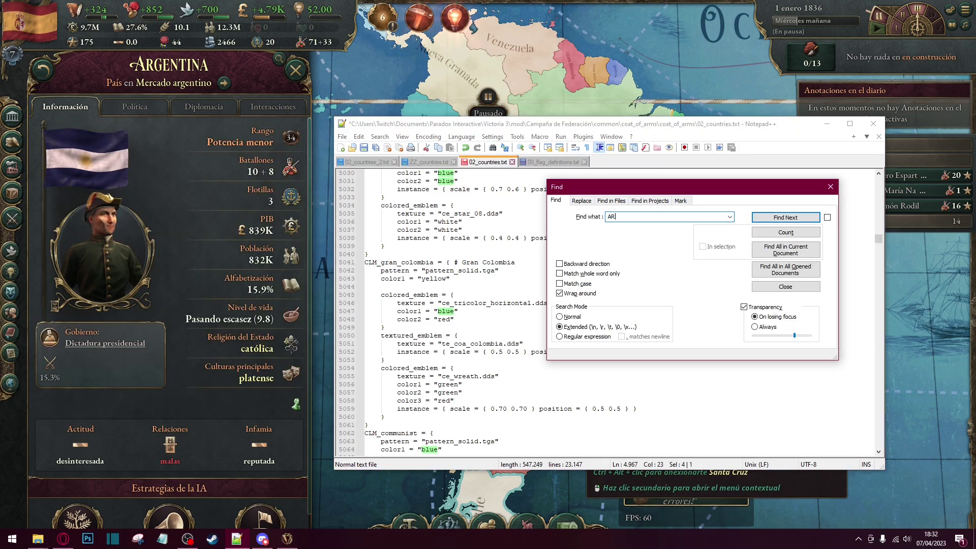
pyautogui.press('Return')
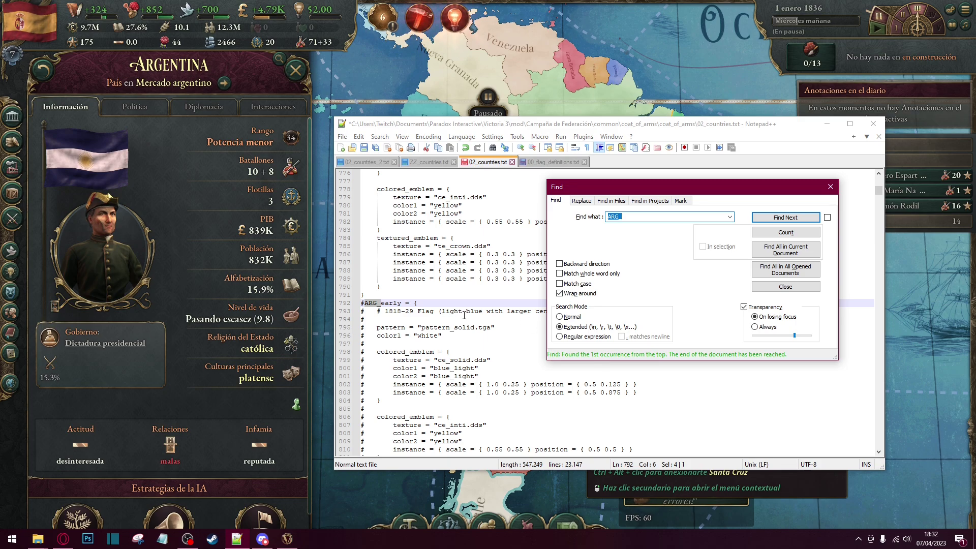
pyautogui.scroll(-11, 464, 315)
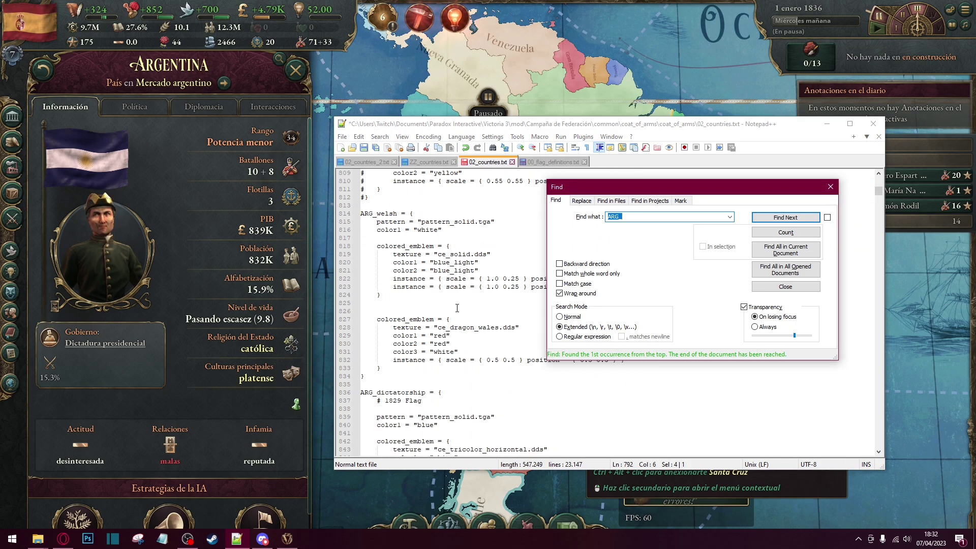
pyautogui.scroll(-7, 457, 308)
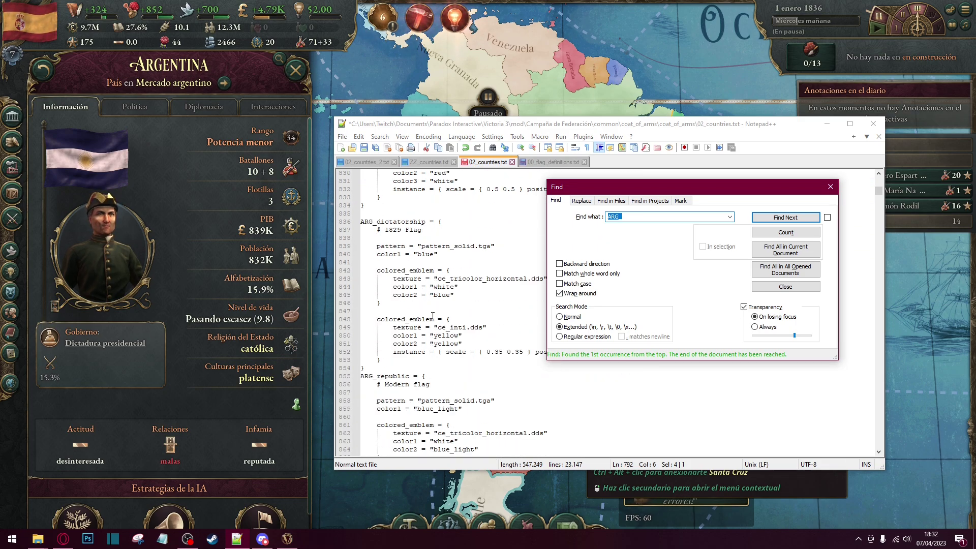
pyautogui.press('Escape')
# Review the ce_inti emblem's texture, colors, scale and position in ARG_dictatorship, and check Argentina's entries in 00_flag_definitions.txt
pyautogui.click(413, 327)
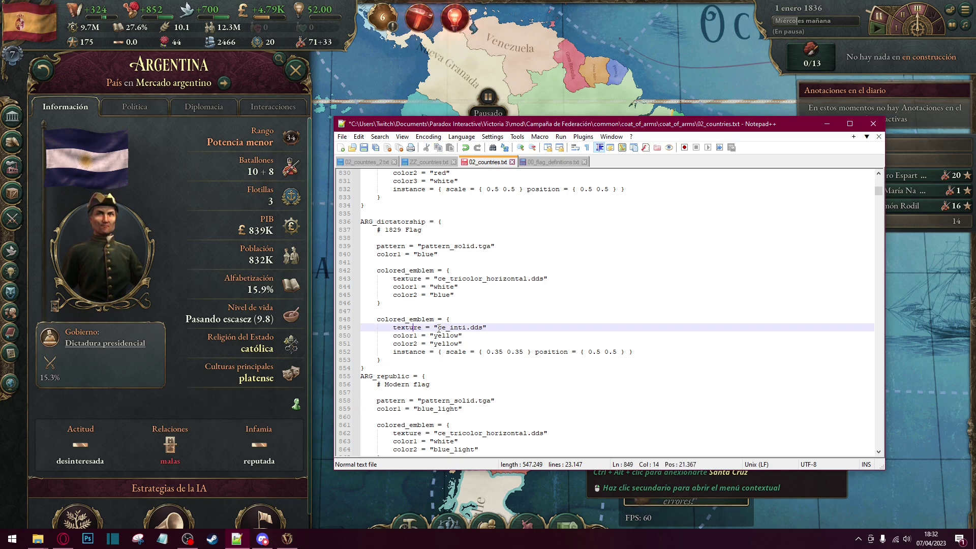
pyautogui.moveTo(438, 328); pyautogui.dragTo(465, 328)
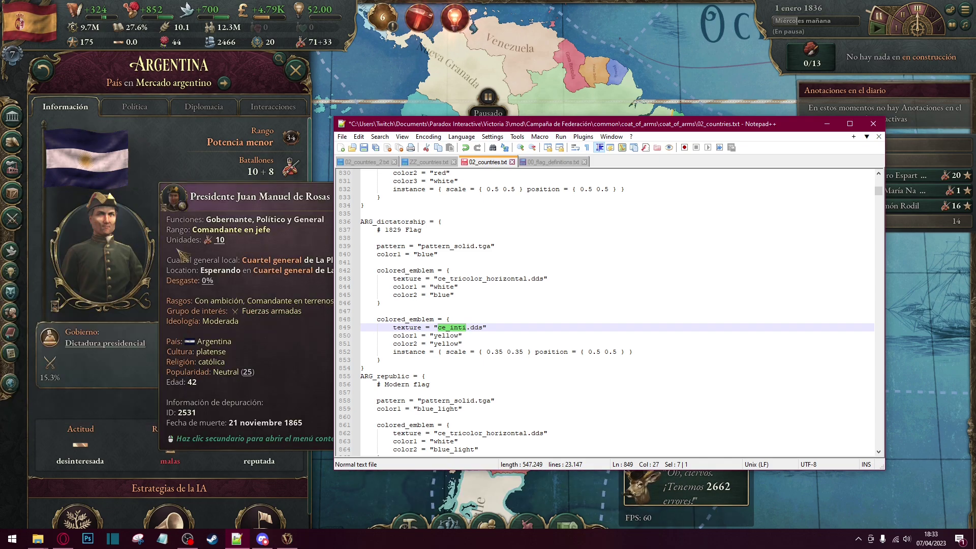
pyautogui.click(425, 335)
pyautogui.moveTo(438, 339); pyautogui.dragTo(484, 352)
pyautogui.click(501, 353)
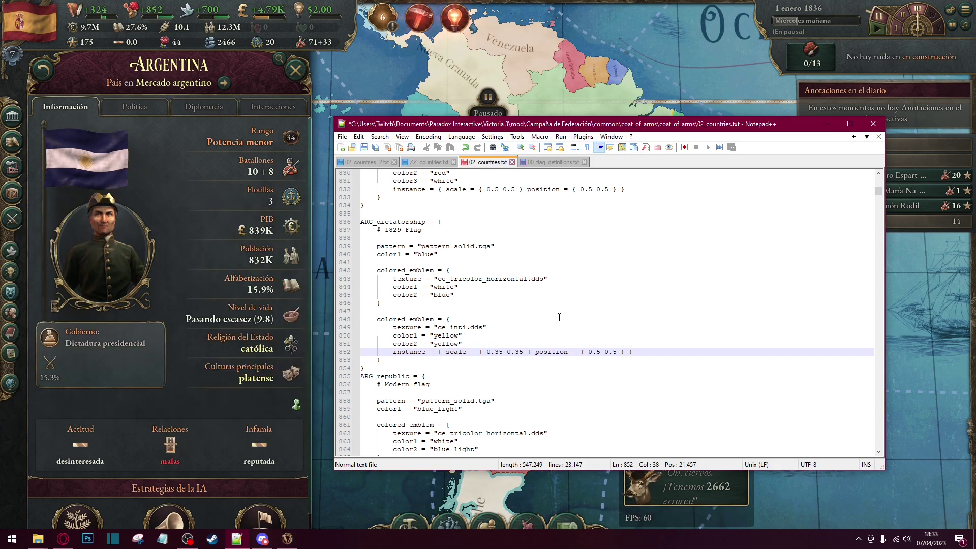
pyautogui.moveTo(495, 352); pyautogui.dragTo(503, 352)
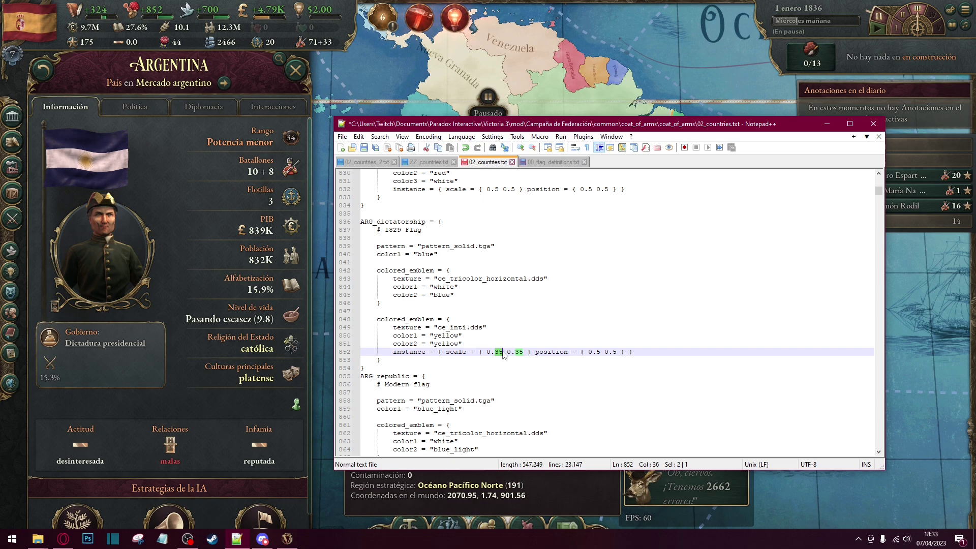
pyautogui.click(490, 353)
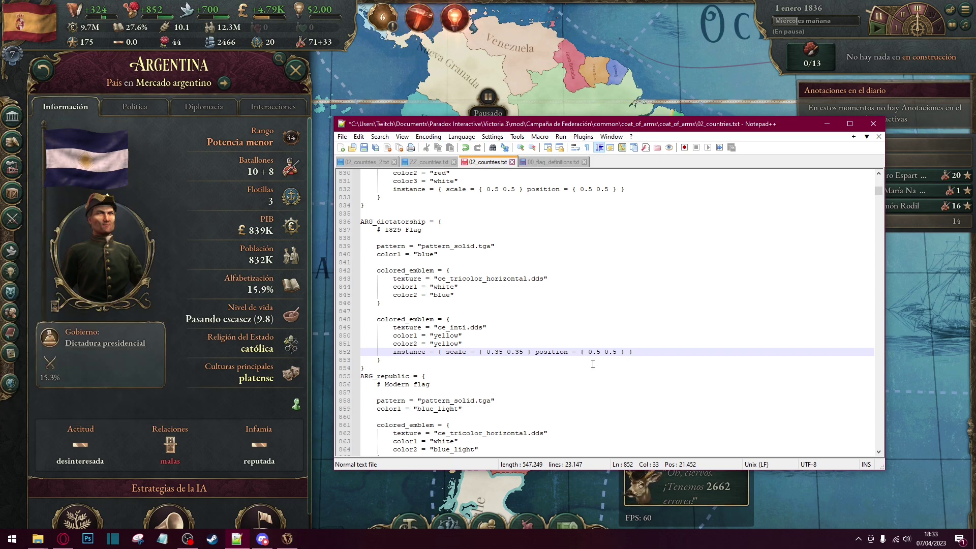
pyautogui.moveTo(93, 166)
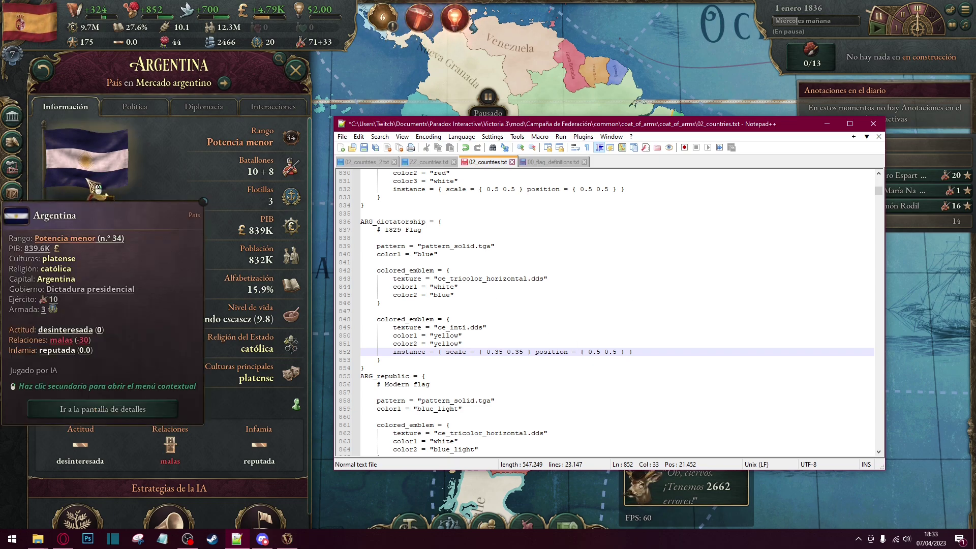
pyautogui.moveTo(600, 353); pyautogui.dragTo(593, 354)
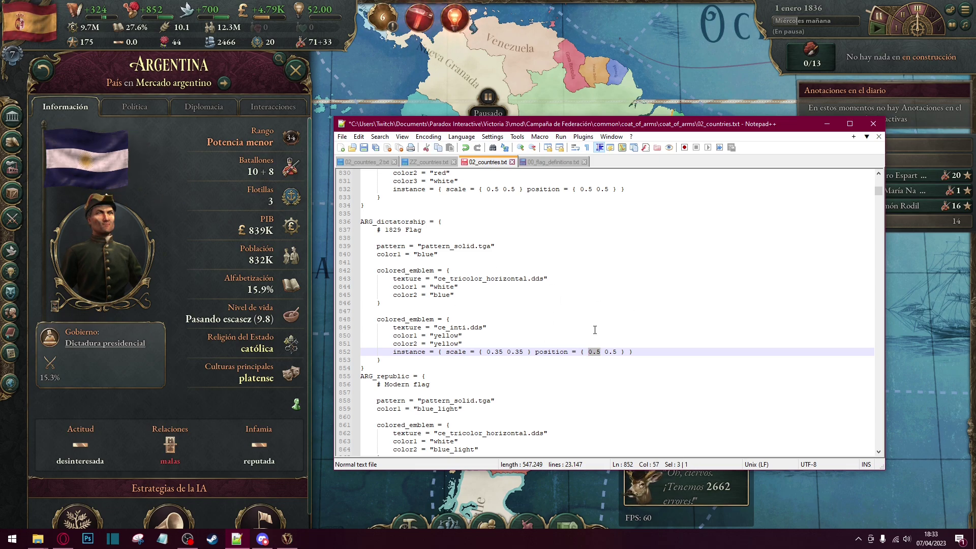
pyautogui.moveTo(604, 352); pyautogui.dragTo(617, 352)
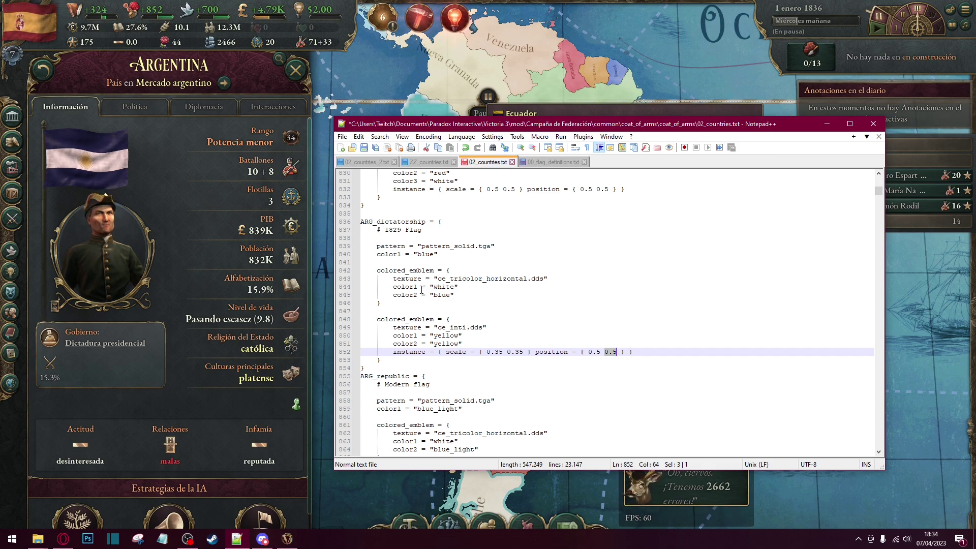
pyautogui.click(551, 161)
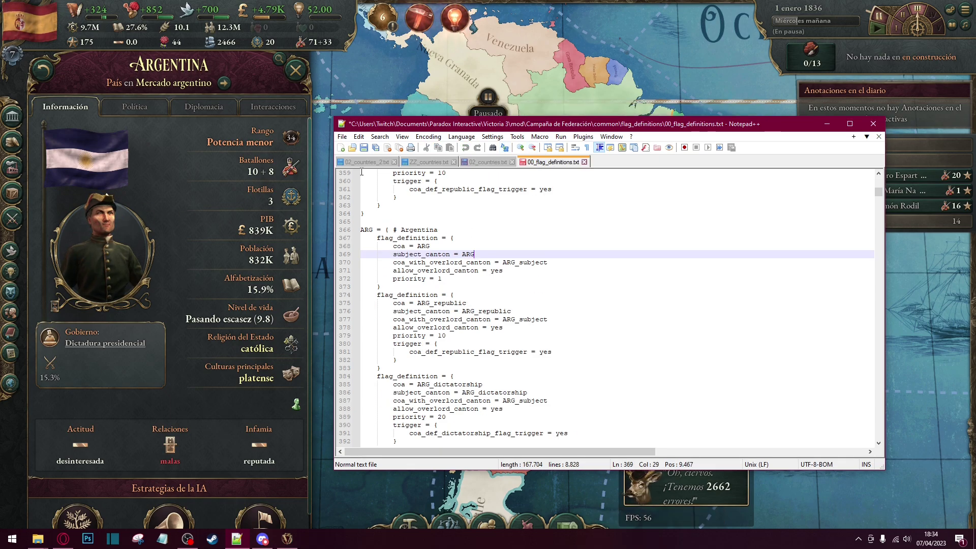
pyautogui.click(483, 161)
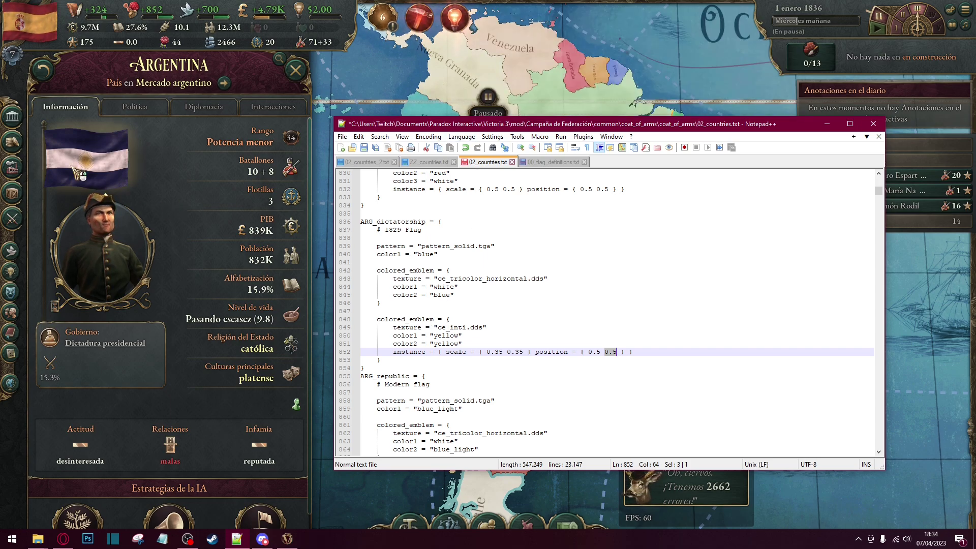
# Copy the ce_inti colored_emblem block from ARG_dictatorship and locate the base CLM definition by searching for "CLM_"
pyautogui.moveTo(388, 361); pyautogui.dragTo(376, 319)
pyautogui.hotkey('ctrl', 'c')
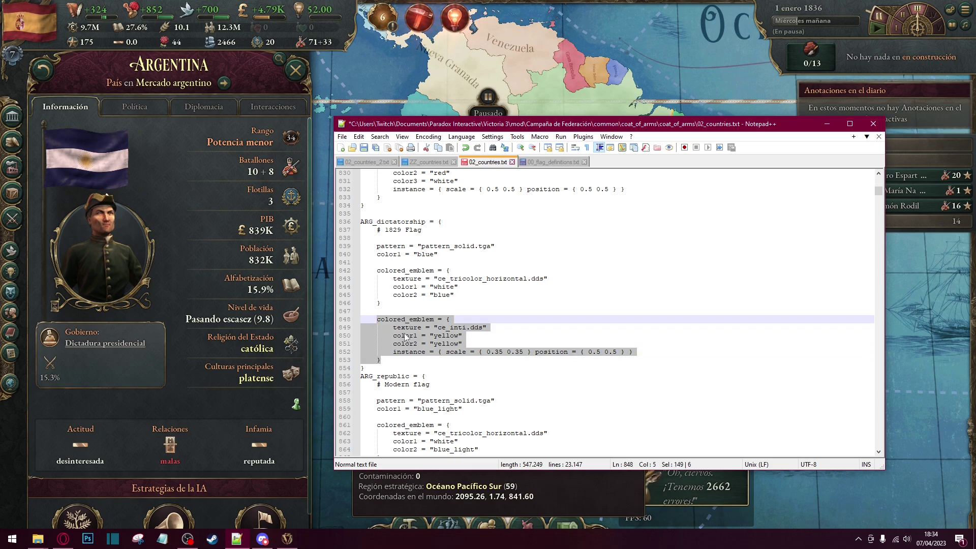
pyautogui.hotkey('ctrl', 'f')
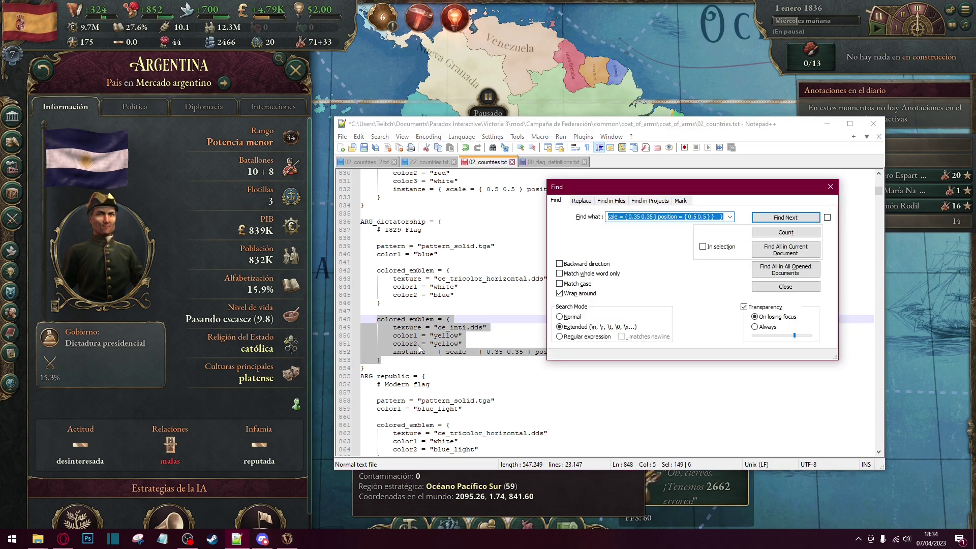
pyautogui.write('CLM')
pyautogui.press('Return')
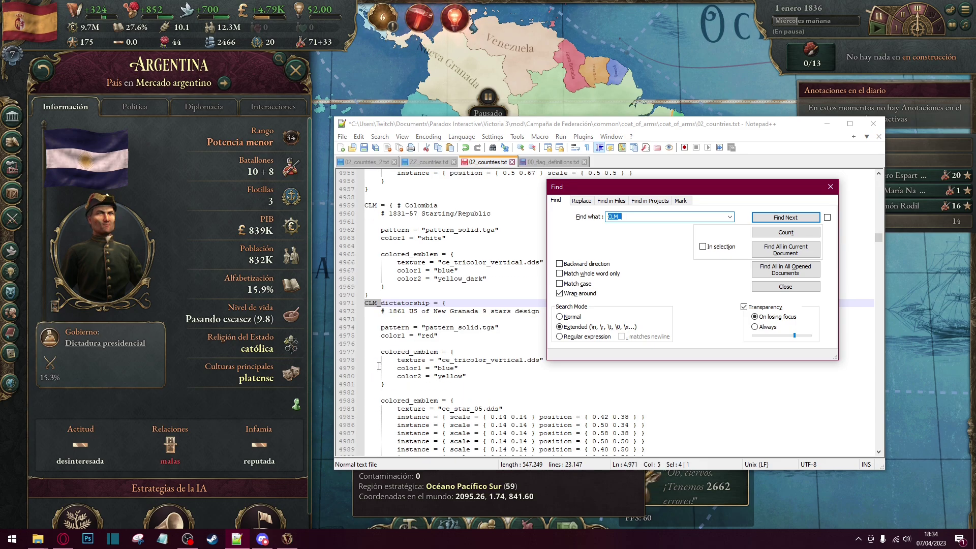
pyautogui.press('Escape')
pyautogui.scroll(2, 379, 366)
pyautogui.doubleClick(370, 254)
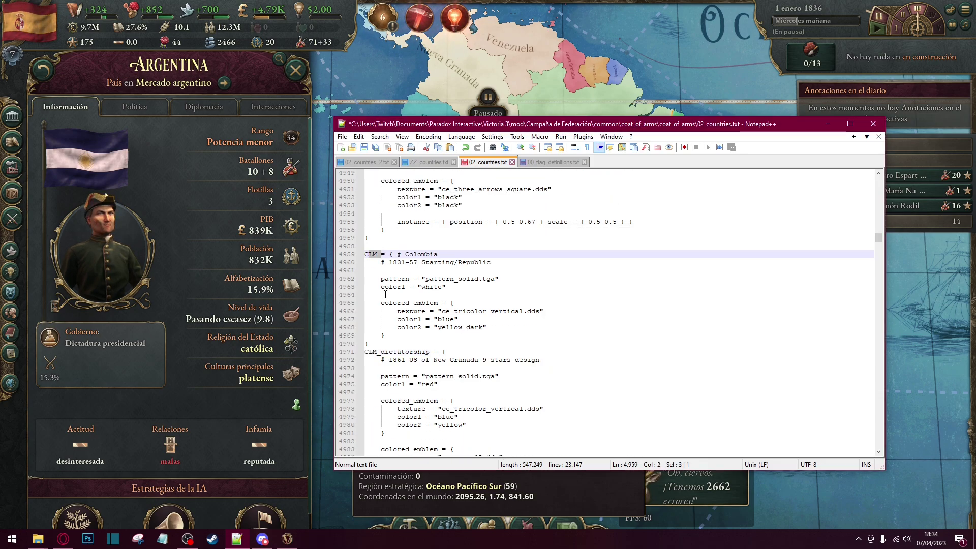
# Paste the copied ce_inti emblem block on a new line after the vertical tricolor emblem in the base CLM flag
pyautogui.click(399, 311)
pyautogui.click(392, 336)
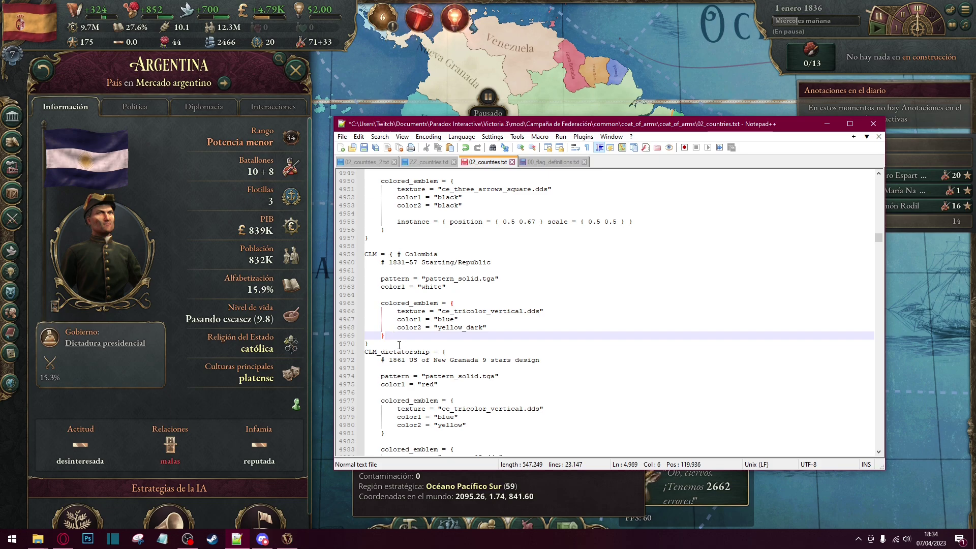
pyautogui.press('Return')
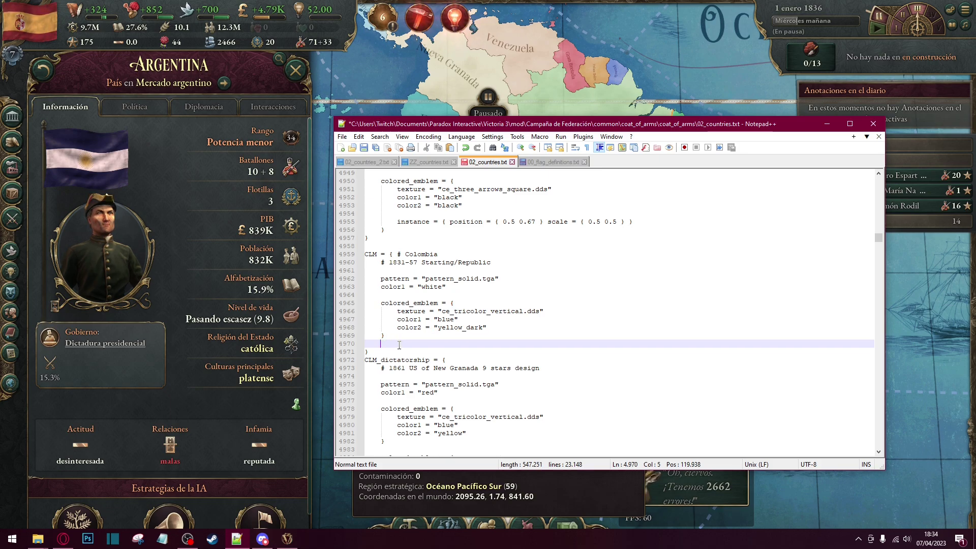
pyautogui.hotkey('ctrl', 'v')
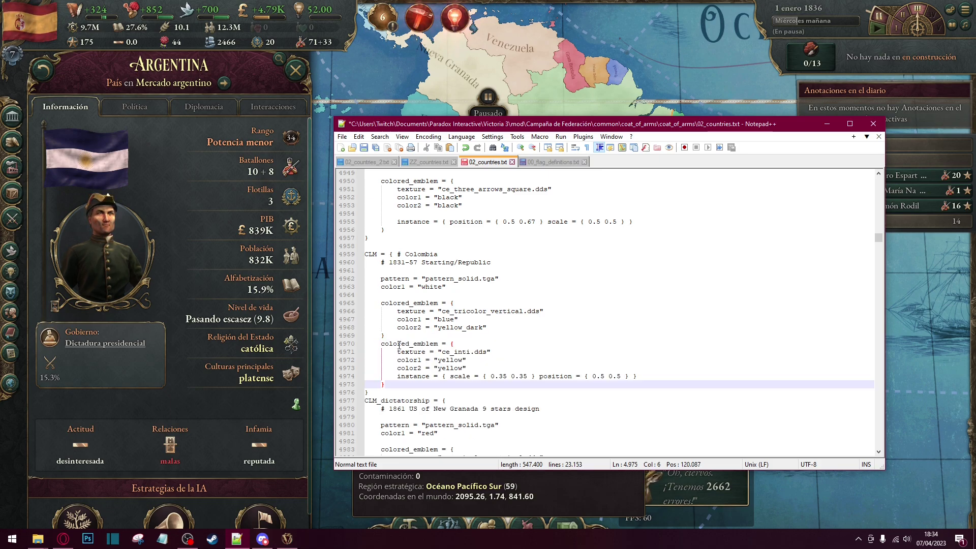
pyautogui.click(429, 335)
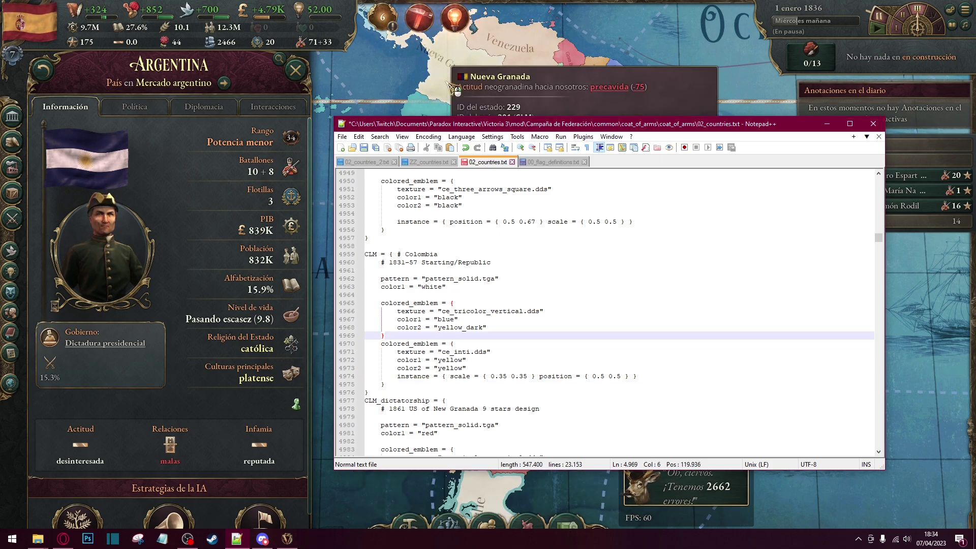
# Open Nueva Granada's country details in Victoria 3 to view its flag, and return to Notepad++
pyautogui.click(457, 102)
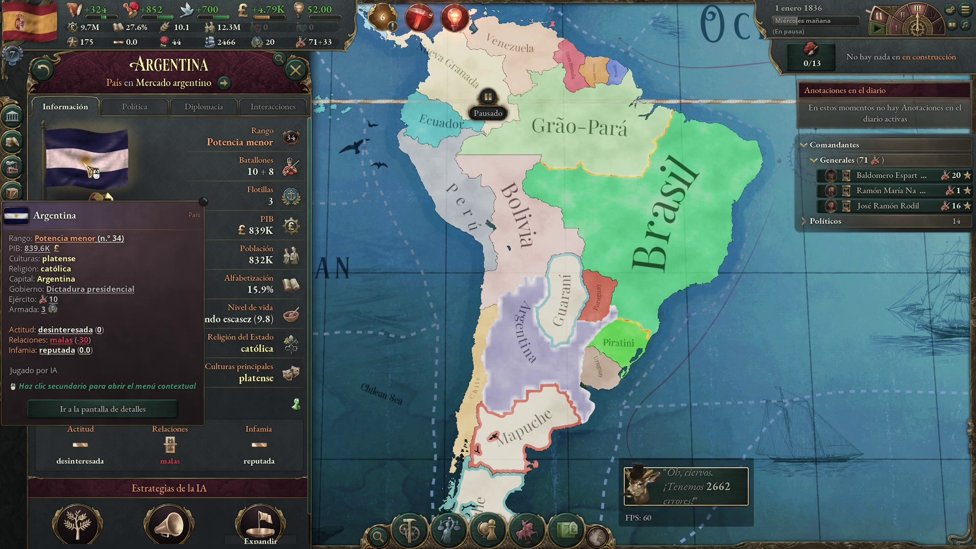
pyautogui.moveTo(71, 171)
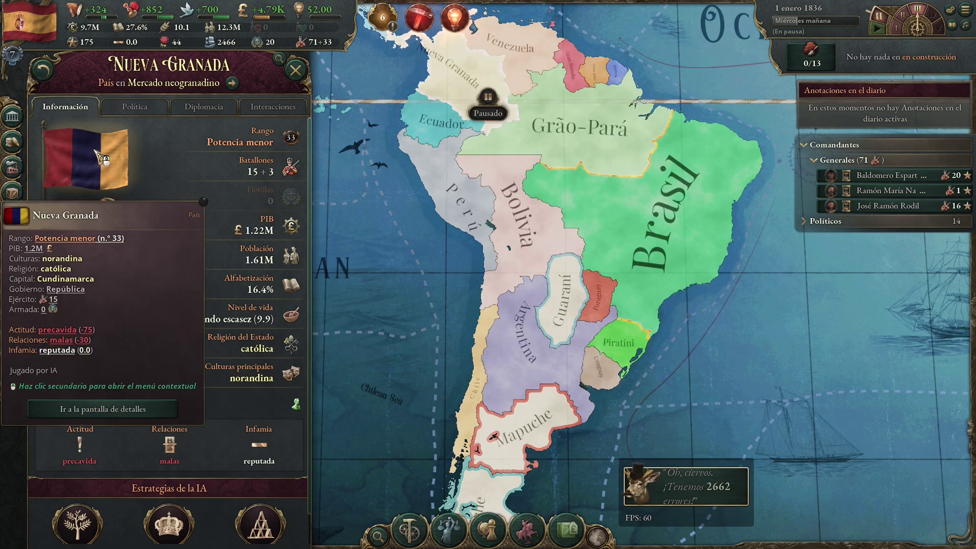
pyautogui.hotkey('alt', 'Tab')
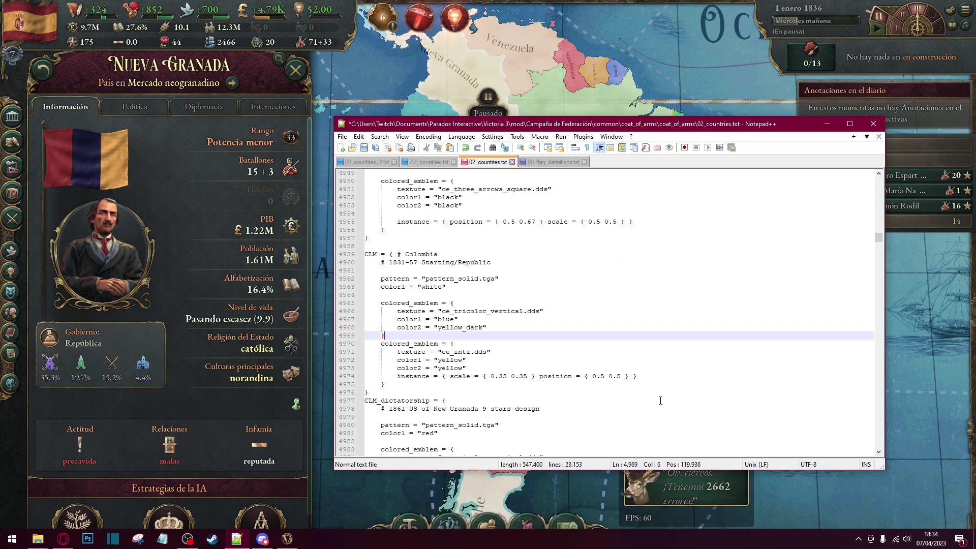
# Switch to the Victoria 3 install folder in File Explorer and browse the emblem images in game/gfx/coat_of_arms/textured_emblems
pyautogui.press('super+d')
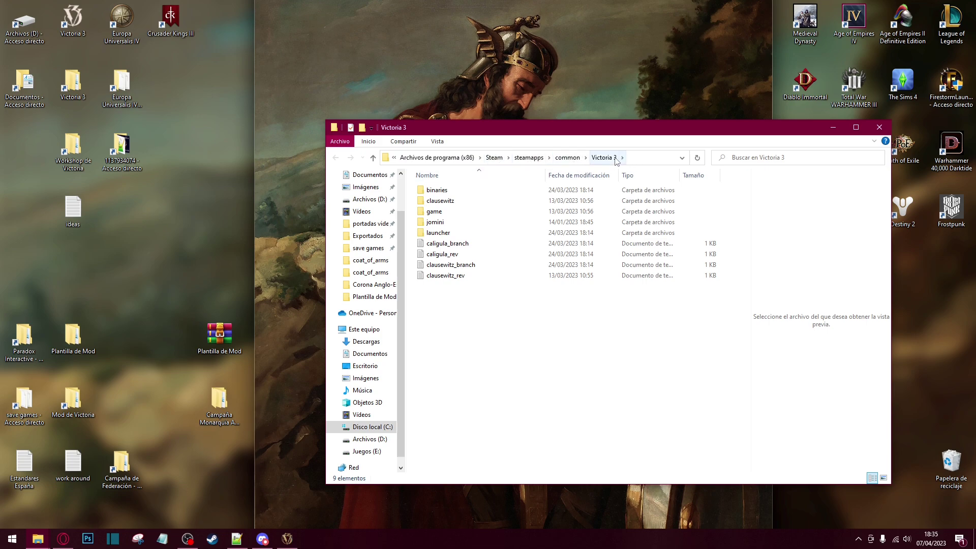
pyautogui.doubleClick(448, 211)
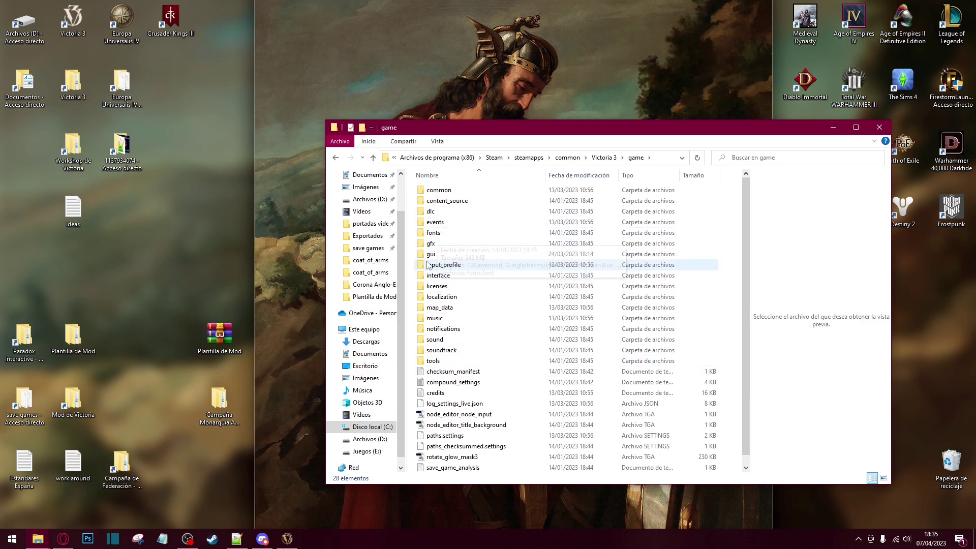
pyautogui.click(431, 244)
pyautogui.doubleClick(431, 244)
pyautogui.doubleClick(440, 191)
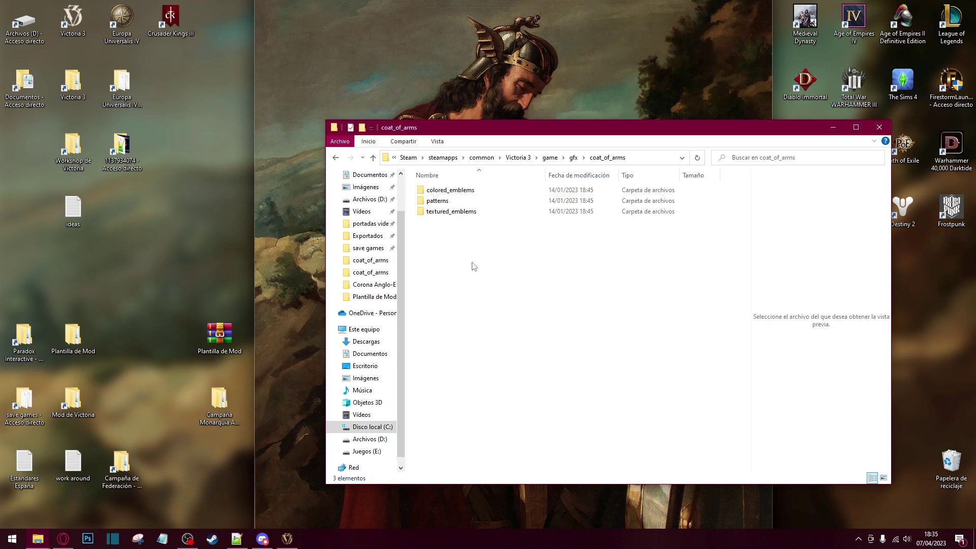
pyautogui.doubleClick(439, 216)
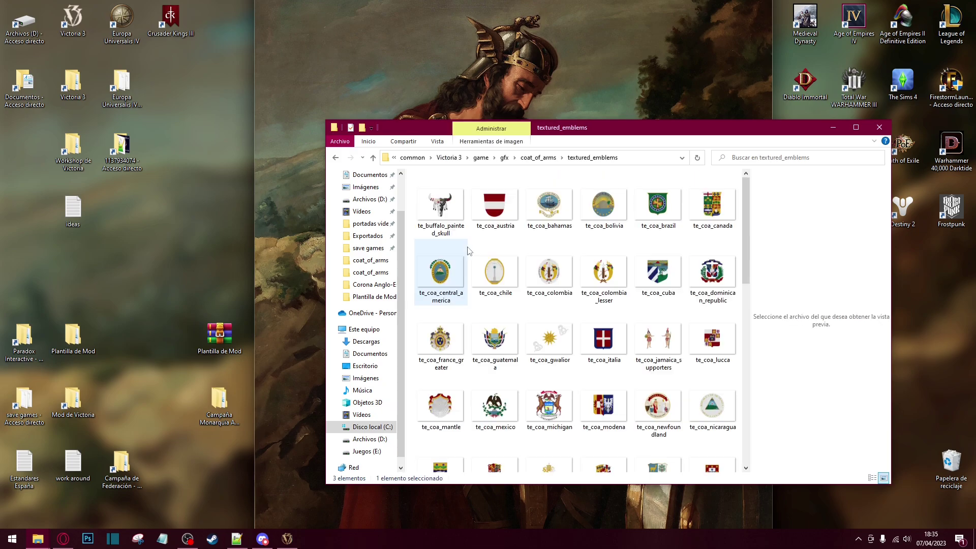
pyautogui.scroll(-6, 543, 277)
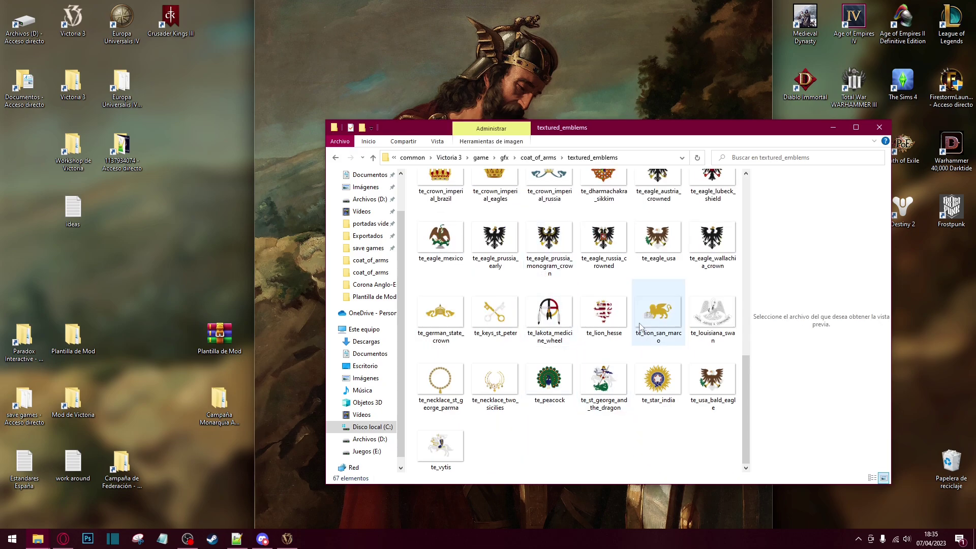
pyautogui.scroll(6, 549, 315)
# Open the colored_emblems folder under coat_of_arms and copy the file name of the ce_coa_haiti emblem
pyautogui.click(540, 159)
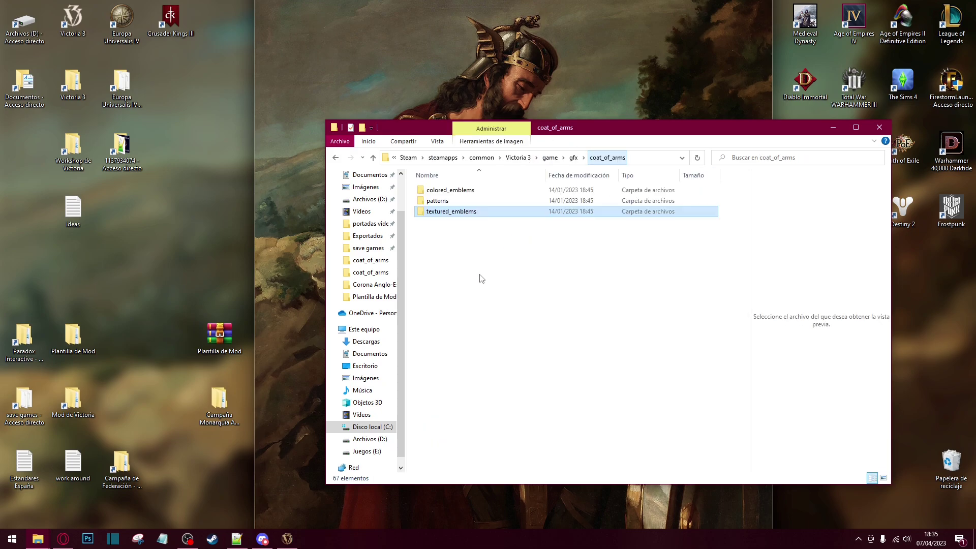
pyautogui.doubleClick(448, 190)
pyautogui.scroll(-5, 521, 303)
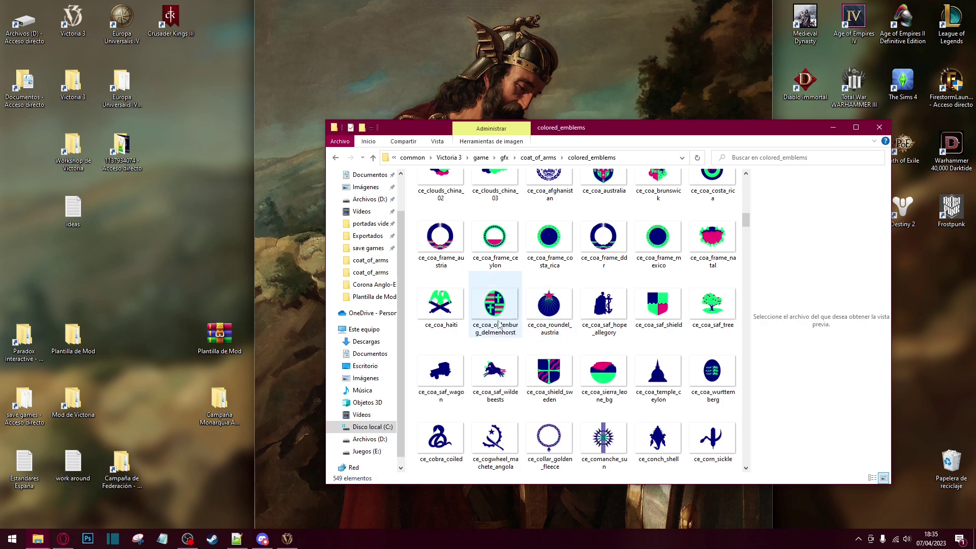
pyautogui.click(448, 309)
pyautogui.rightClick(448, 308)
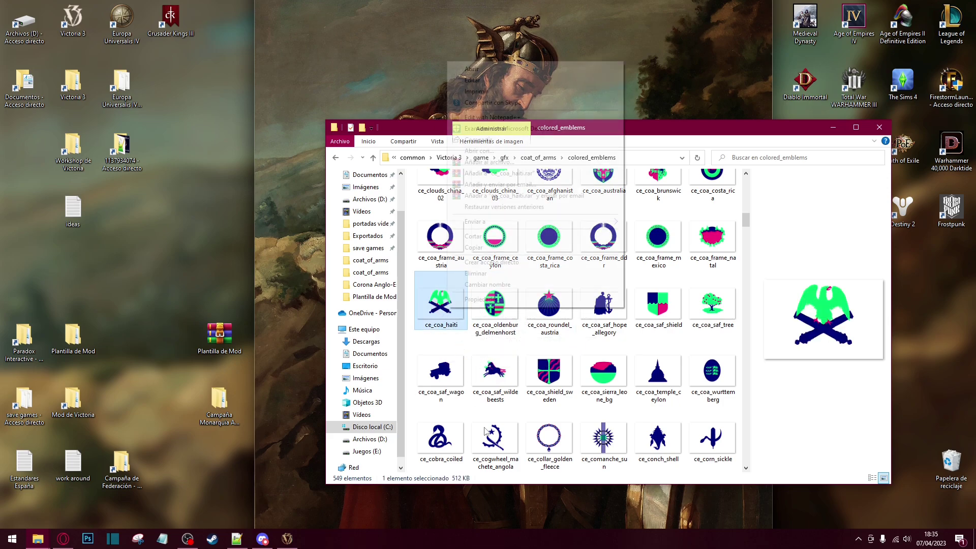
pyautogui.click(483, 285)
pyautogui.hotkey('ctrl', 'c')
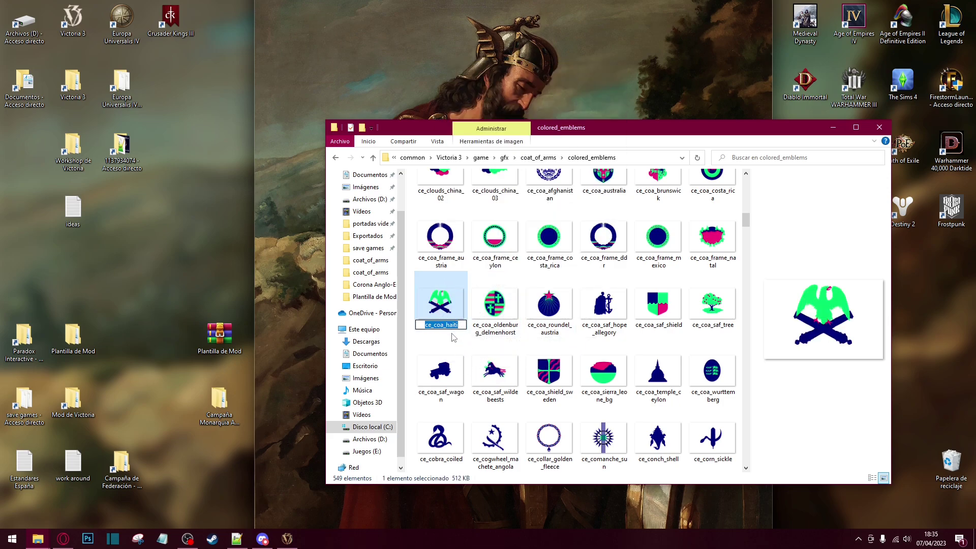
# Switch to Notepad++ and replace ce_inti with the copied name ce_coa_haiti in the base CLM emblem's texture line
pyautogui.press('Return')
pyautogui.press('Right')
pyautogui.press('Left')
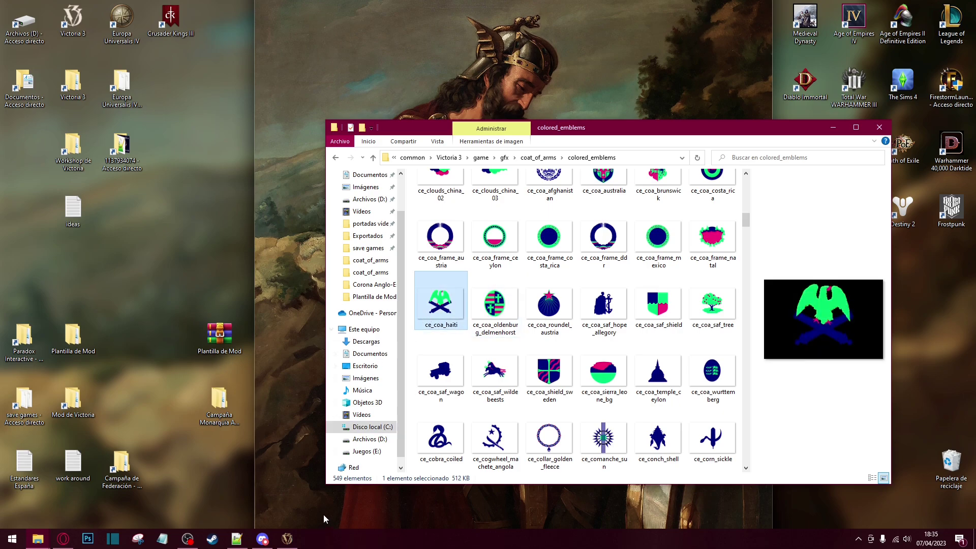
pyautogui.click(237, 539)
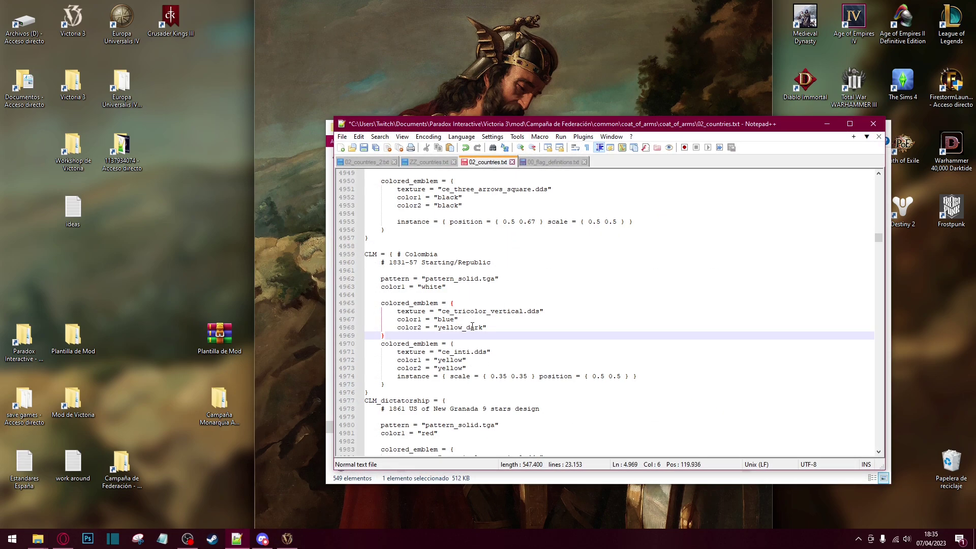
pyautogui.moveTo(441, 352); pyautogui.dragTo(466, 352)
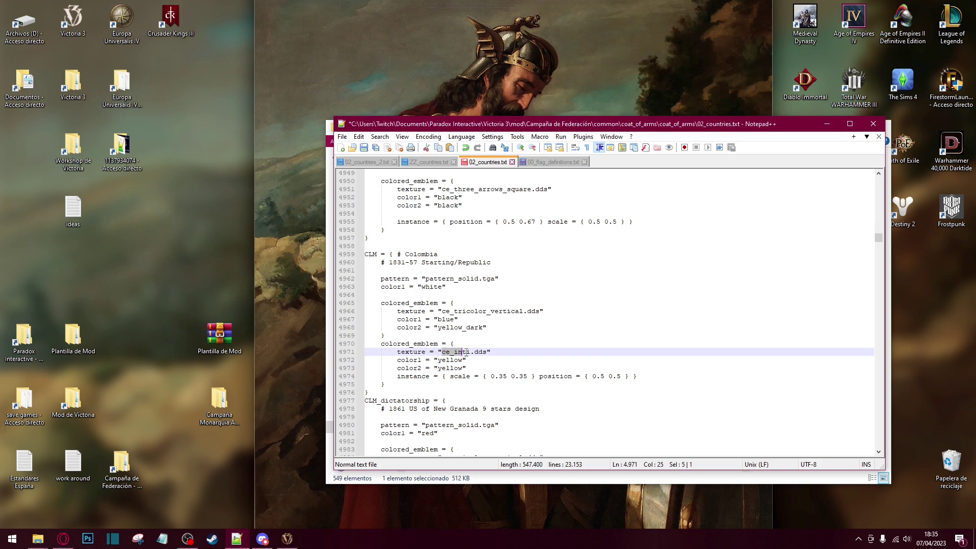
pyautogui.hotkey('ctrl', 'v')
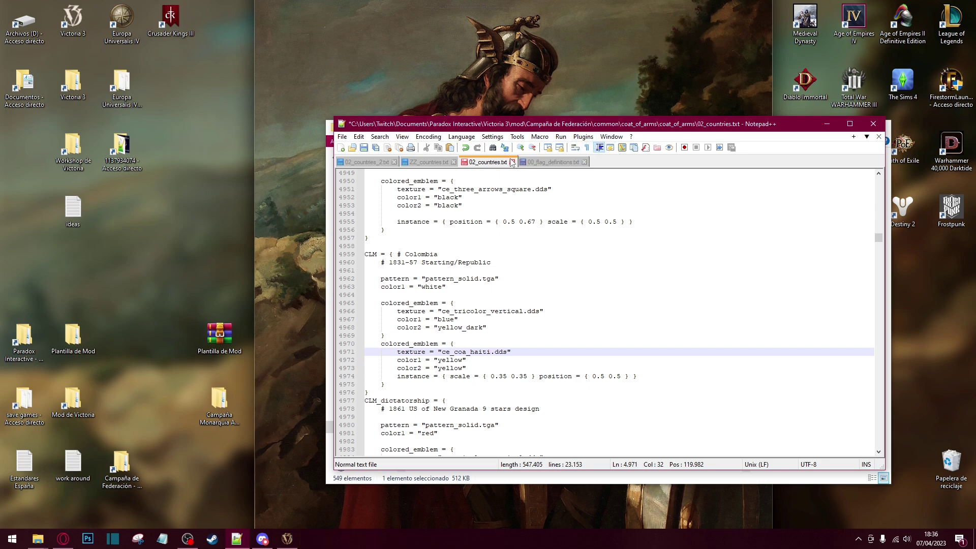
# Move the Notepad++ window aside and add the line color3 = "red" below color2 in the ce_coa_haiti emblem block
pyautogui.moveTo(480, 129); pyautogui.dragTo(639, 117)
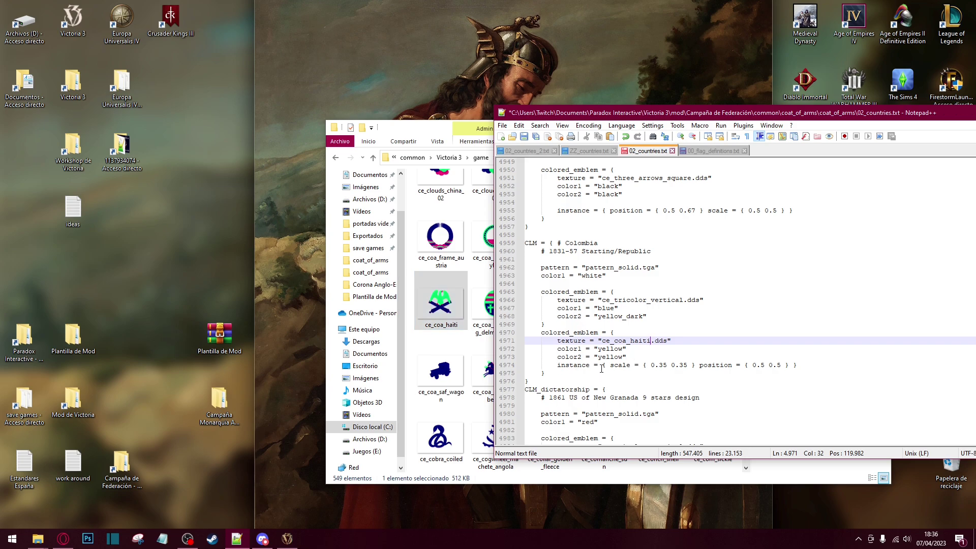
pyautogui.click(640, 357)
pyautogui.press('Return')
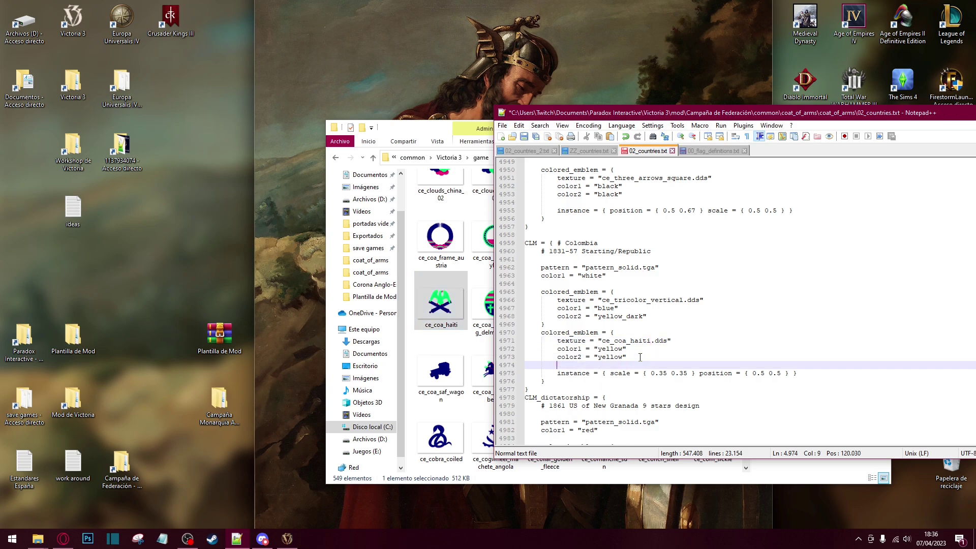
pyautogui.write('color3 = "red"')
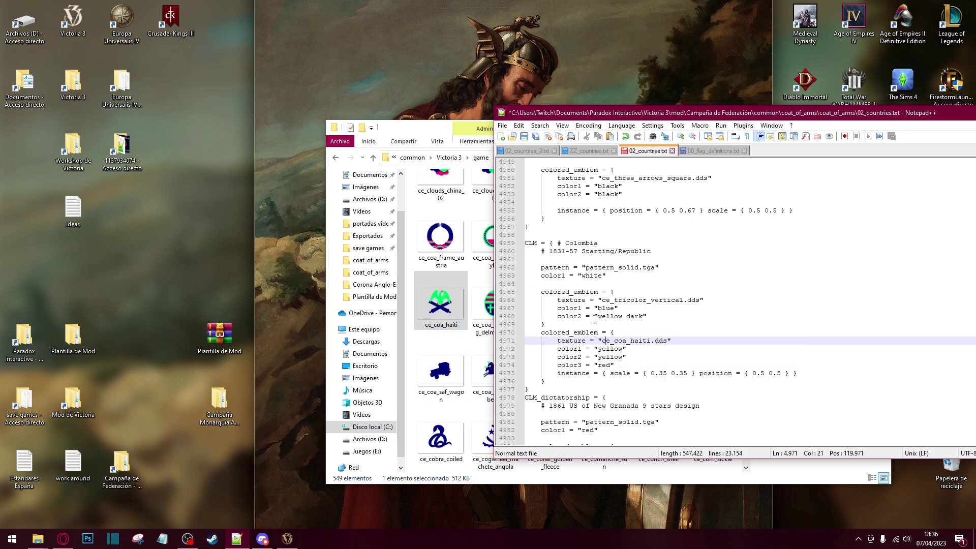
# Switch to File Explorer, open the textured_emblems folder under coat_of_arms, and return to Notepad++
pyautogui.click(441, 305)
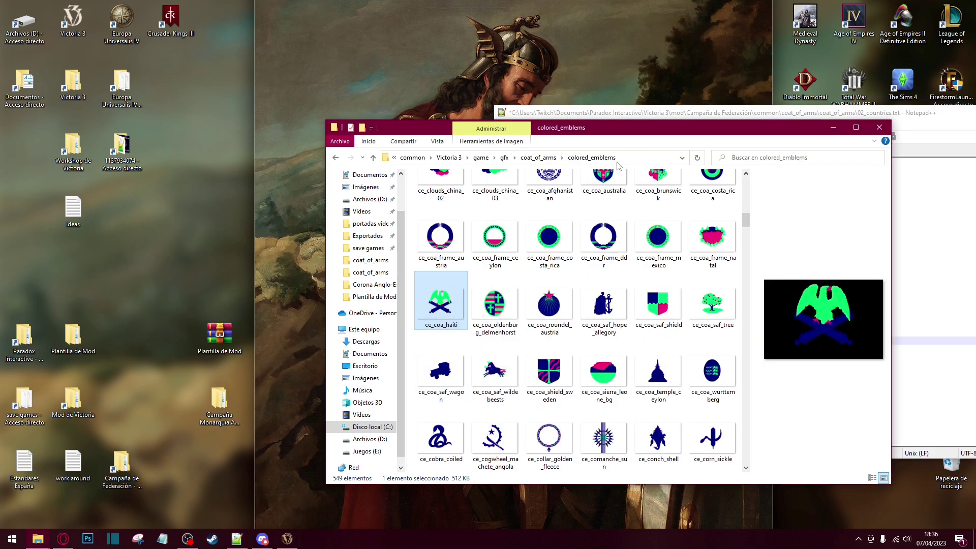
pyautogui.click(539, 158)
pyautogui.doubleClick(450, 216)
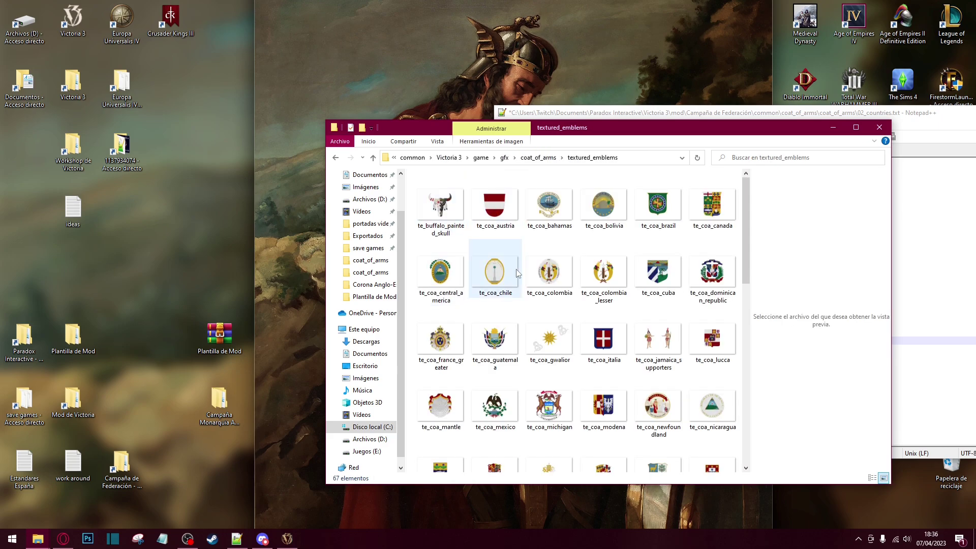
pyautogui.hotkey('alt', 'Tab')
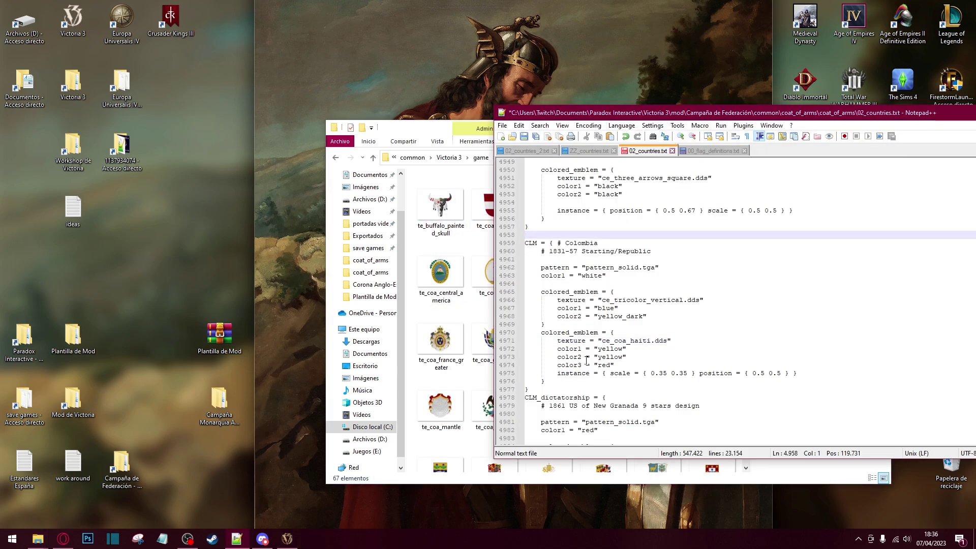
# Change the ce_coa_haiti block's type to textured_emblem and delete its color1, color2 and color3 lines
pyautogui.moveTo(615, 365); pyautogui.dragTo(542, 334)
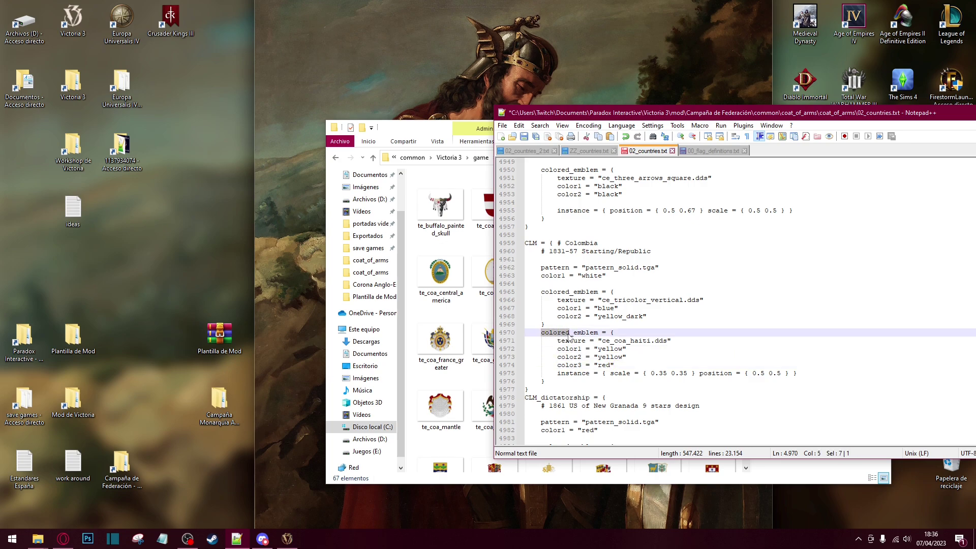
pyautogui.write('text')
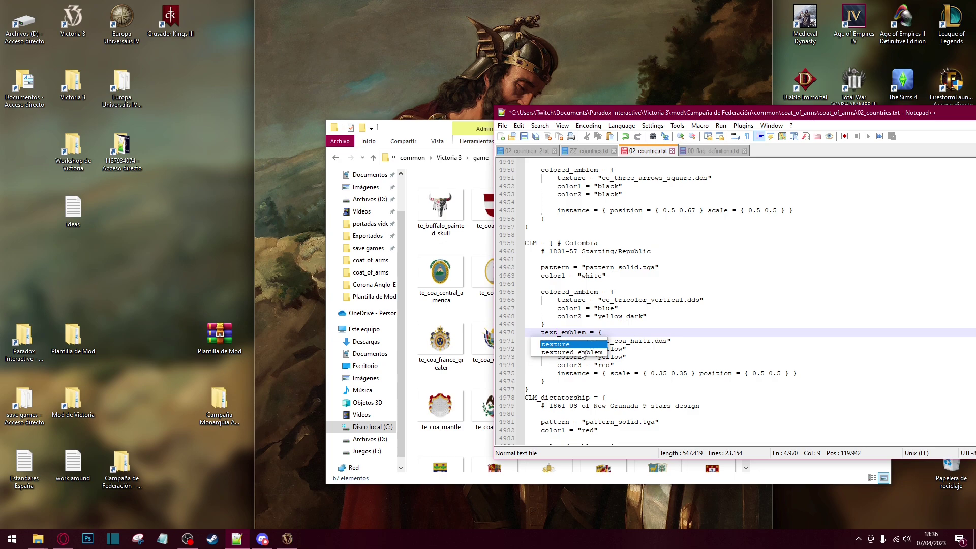
pyautogui.doubleClick(580, 354)
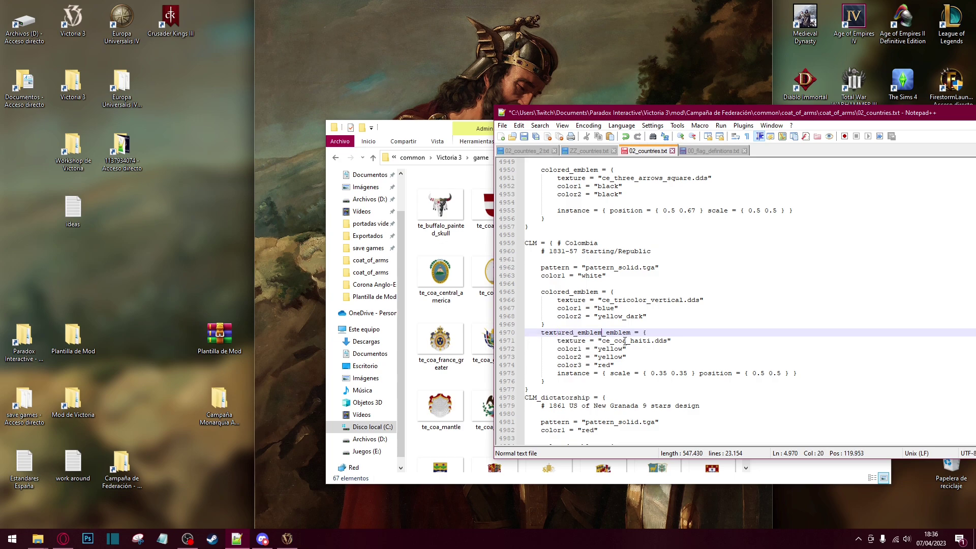
pyautogui.moveTo(631, 333); pyautogui.dragTo(614, 335)
pyautogui.press('BackSpace')
pyautogui.press('BackSpace')
pyautogui.moveTo(628, 364); pyautogui.dragTo(557, 349)
pyautogui.press('BackSpace')
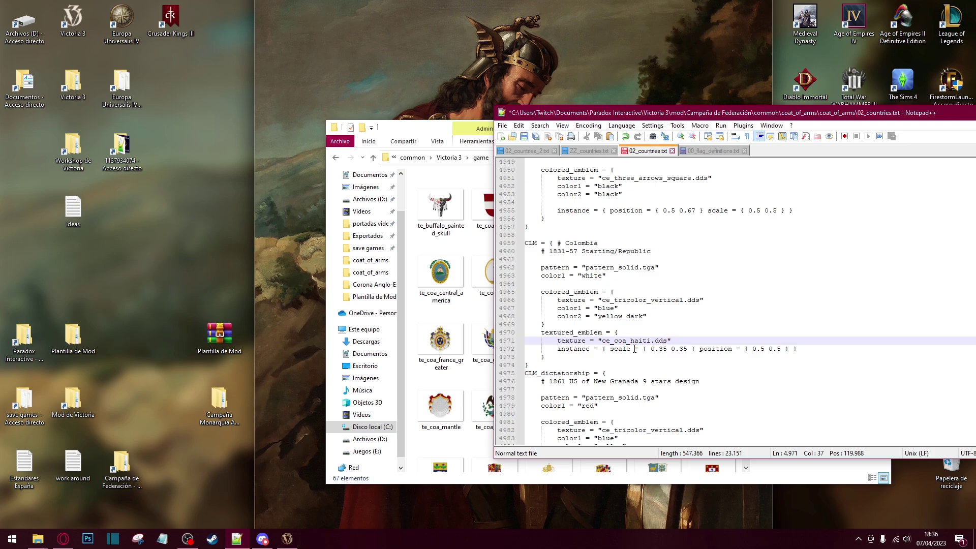
# Copy the te_coa_bahamas file name from textured_emblems and paste it over ce_coa_haiti in the CLM textured emblem's texture line
pyautogui.click(471, 222)
pyautogui.rightClick(548, 216)
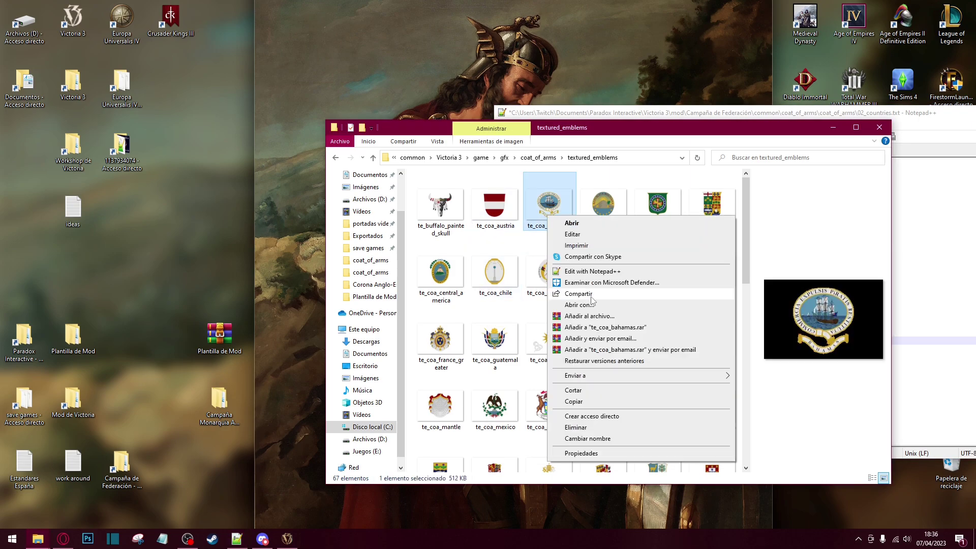
pyautogui.click(598, 439)
pyautogui.hotkey('ctrl', 'c')
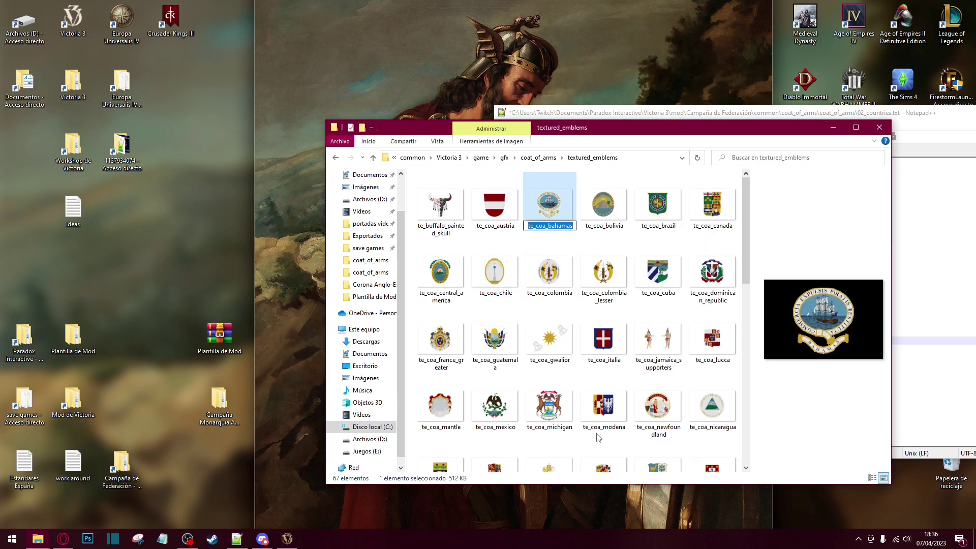
pyautogui.hotkey('alt', 'Tab')
pyautogui.moveTo(600, 341); pyautogui.dragTo(627, 341)
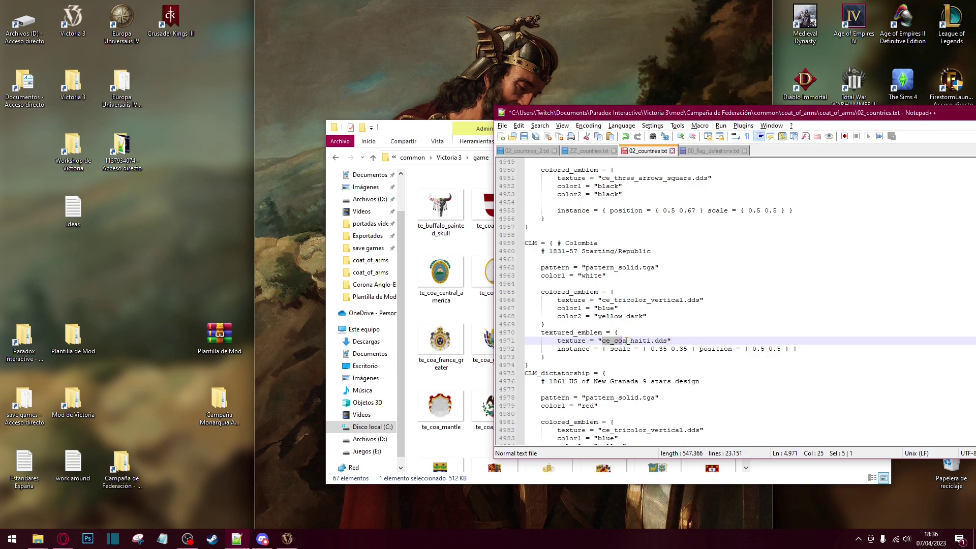
pyautogui.hotkey('ctrl', 'v')
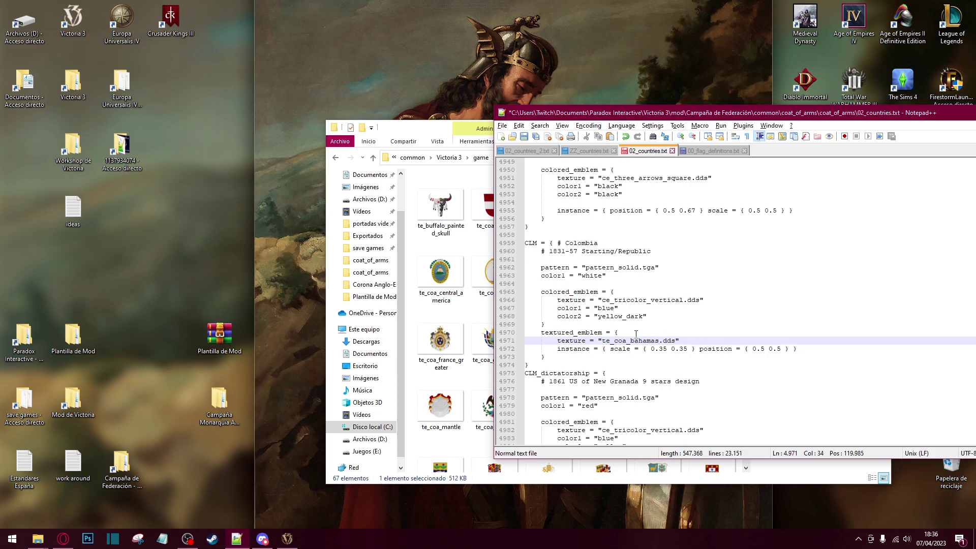
# Switch to Victoria 3, open Mexico's country details to examine its flag emblem, and return to Notepad++
pyautogui.hotkey('alt', 'Tab')
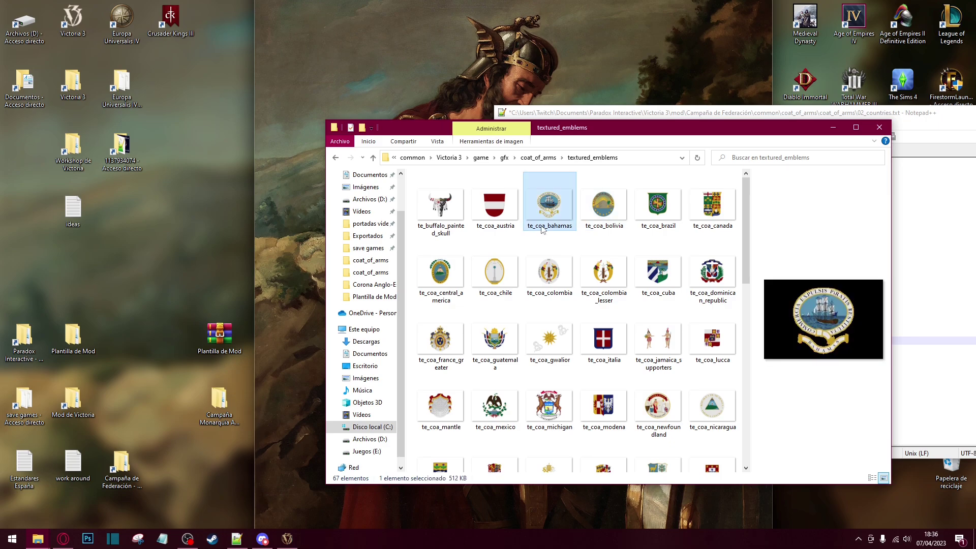
pyautogui.hotkey('alt', 'Tab')
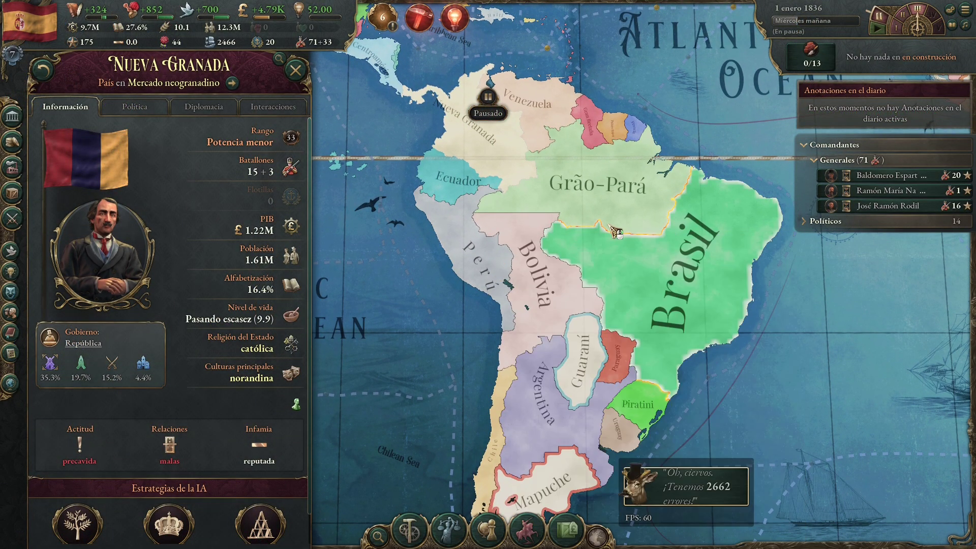
pyautogui.press('w')
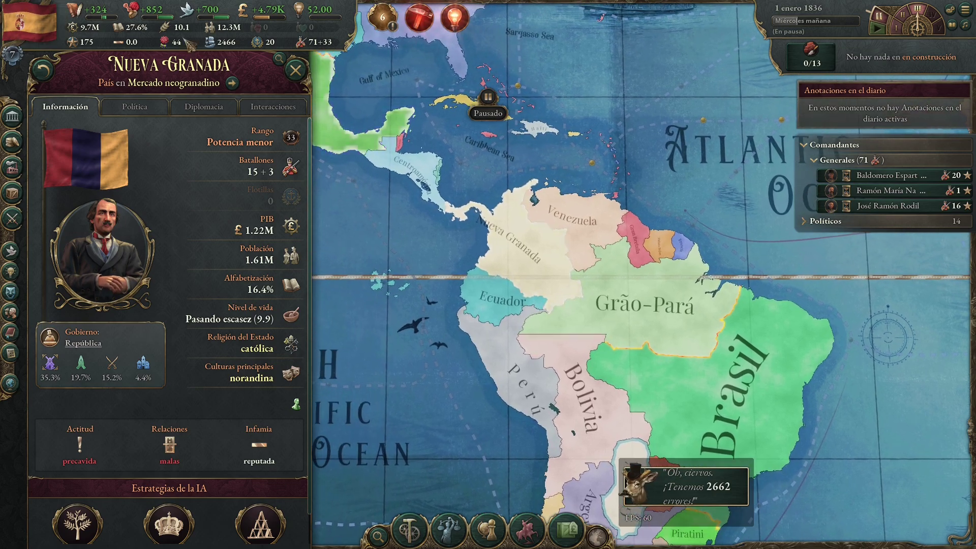
pyautogui.press('w')
pyautogui.press('a')
pyautogui.click(406, 168)
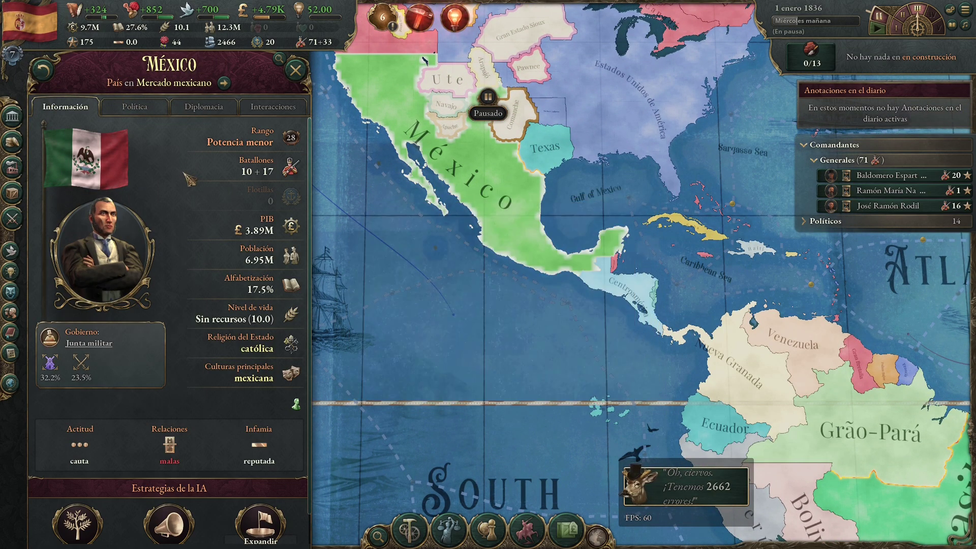
pyautogui.hotkey('alt', 'Tab')
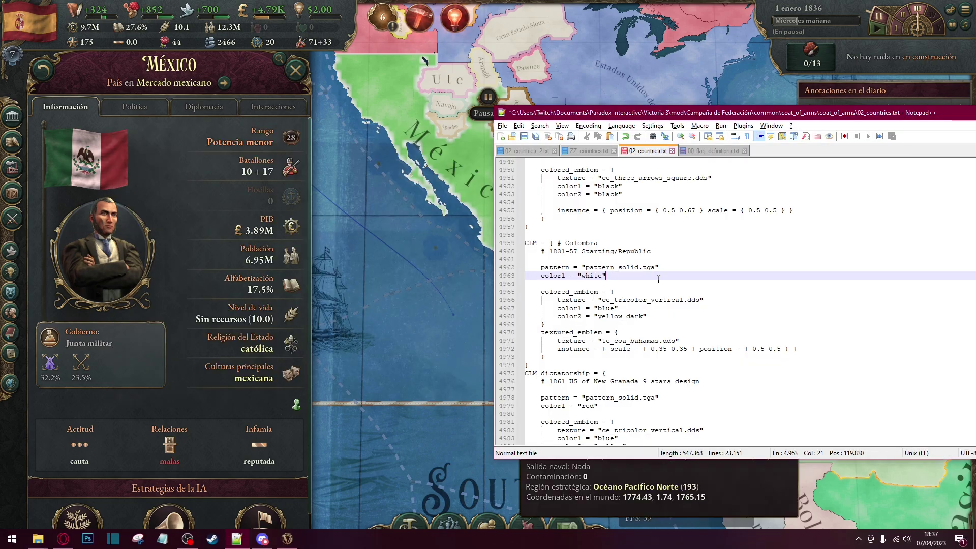
pyautogui.hotkey('alt', 'Tab')
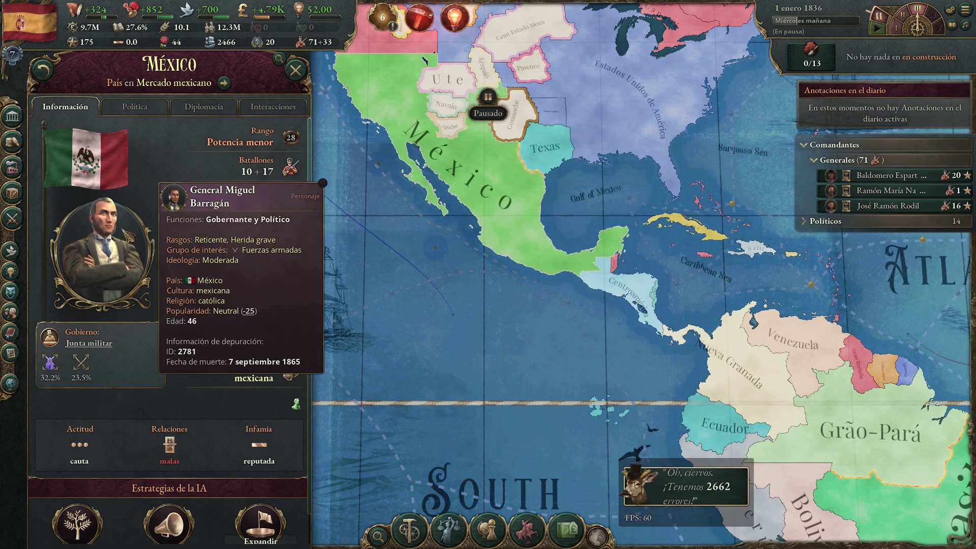
pyautogui.moveTo(152, 216)
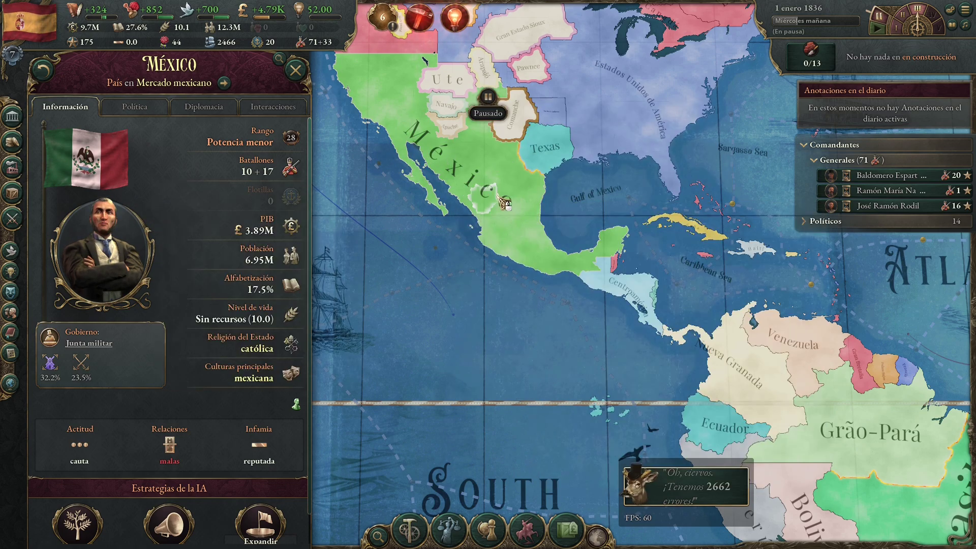
pyautogui.moveTo(496, 173)
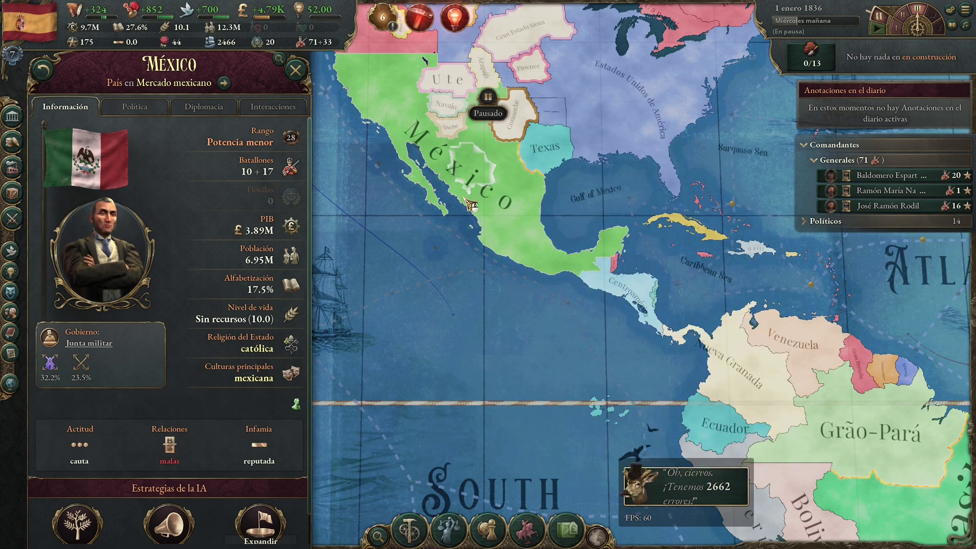
pyautogui.hotkey('alt', 'Tab')
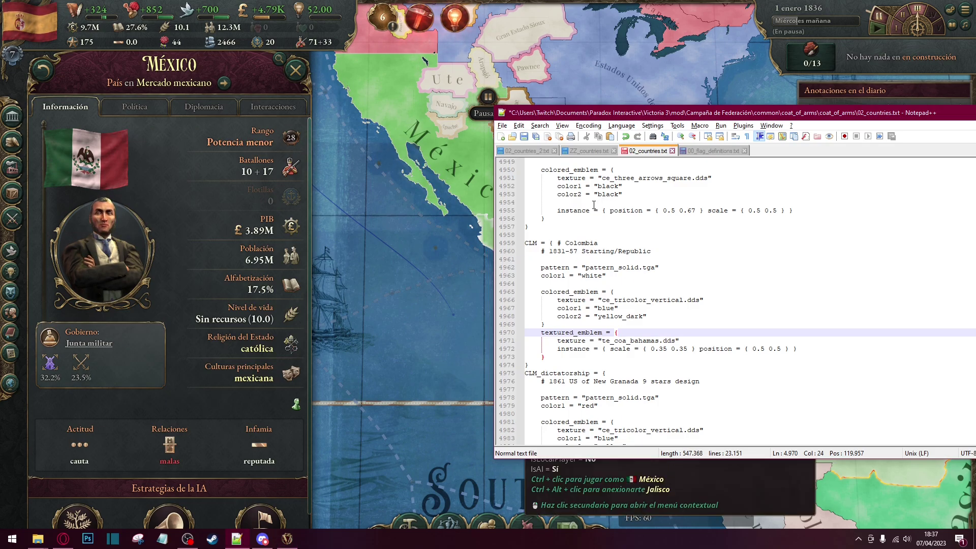
# Switch to the Campaña de Federación mod folder in File Explorer and open its localization/spanish folder
pyautogui.moveTo(38, 538)
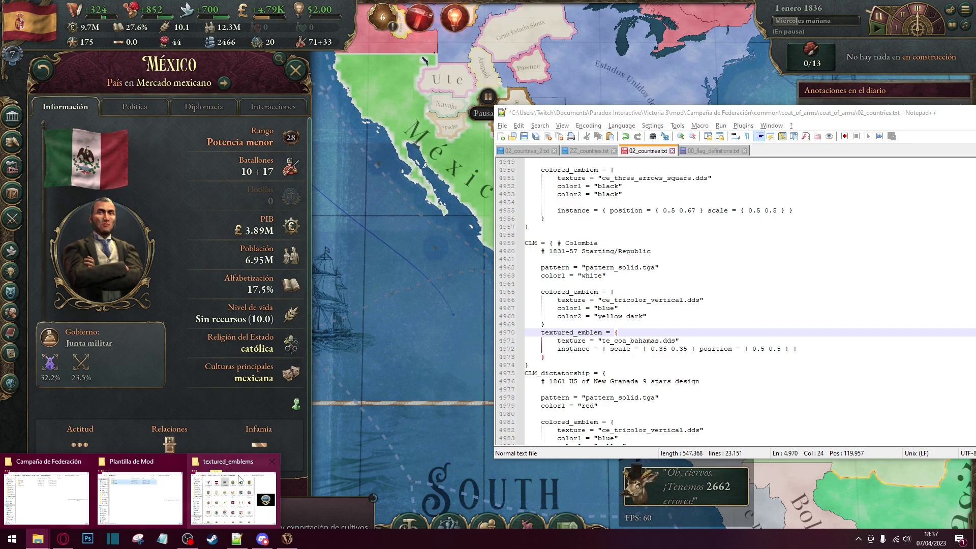
pyautogui.click(67, 491)
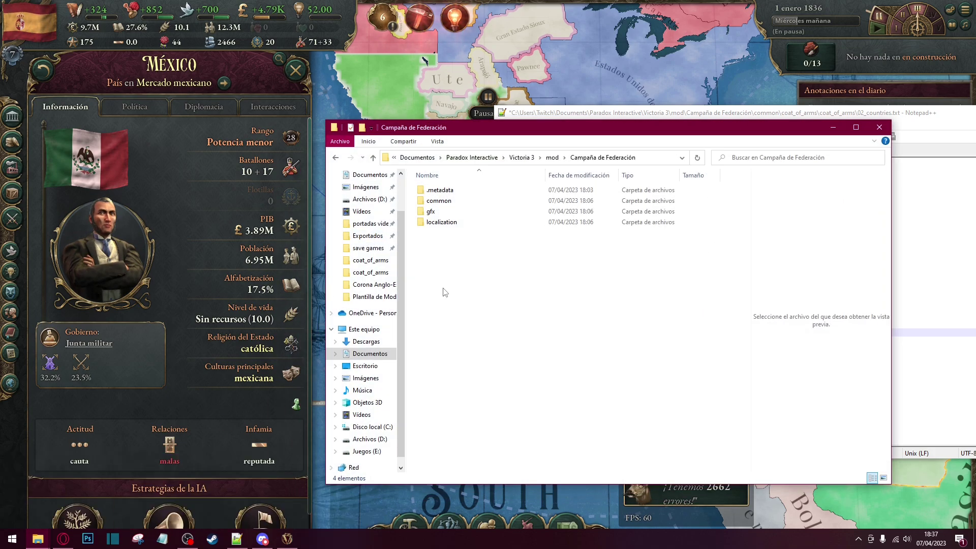
pyautogui.click(552, 157)
pyautogui.doubleClick(448, 201)
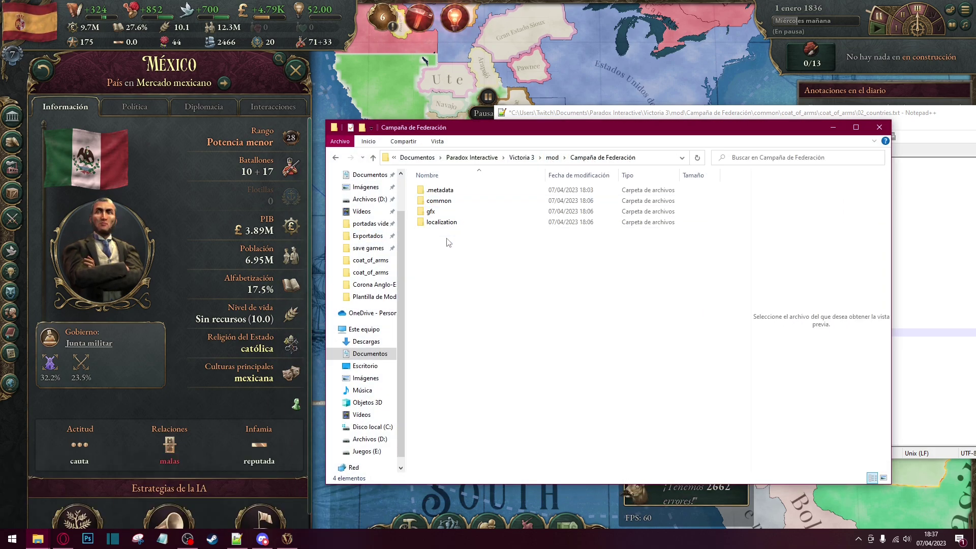
pyautogui.doubleClick(454, 224)
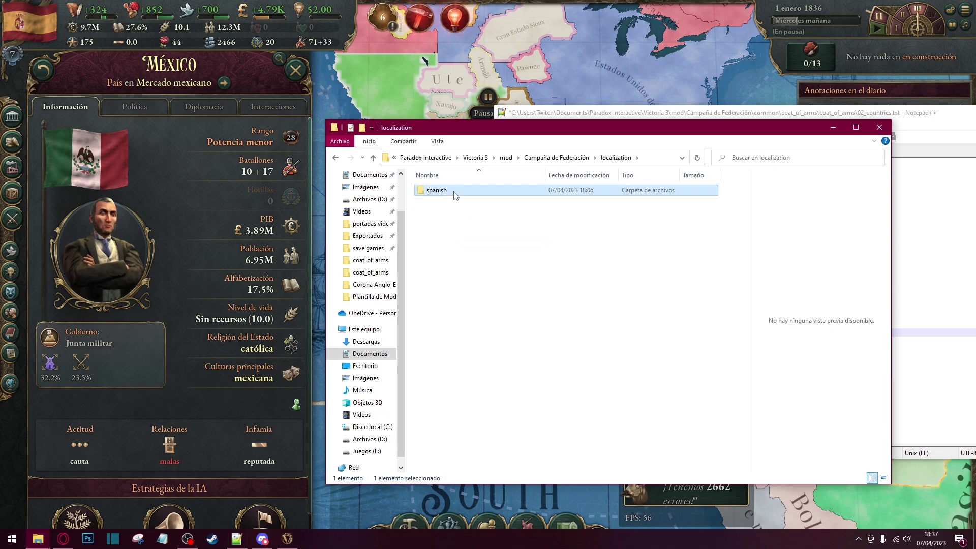
pyautogui.doubleClick(454, 192)
# Open content_1_l_spanish.yml in Notepad++ and look through its localization entries
pyautogui.click(456, 211)
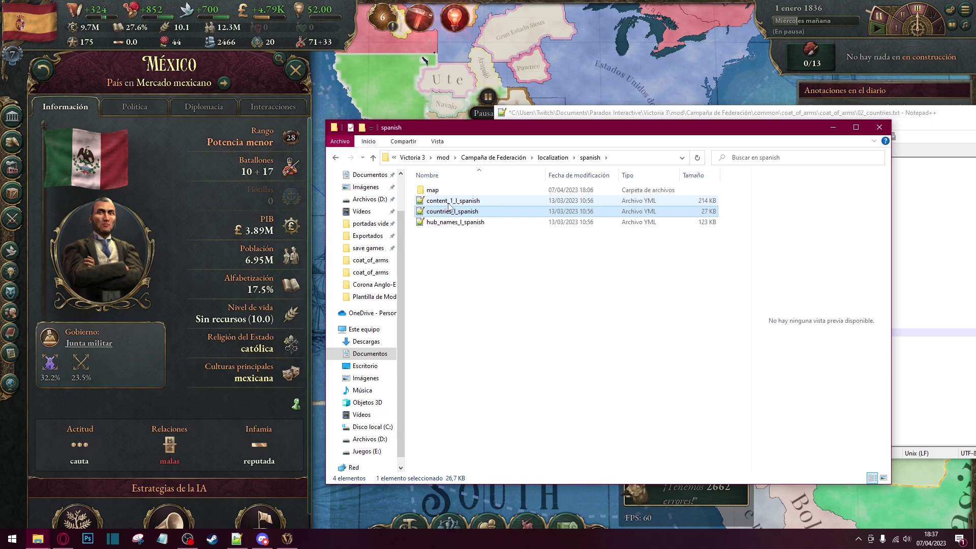
pyautogui.click(449, 204)
pyautogui.scroll(-20, 642, 271)
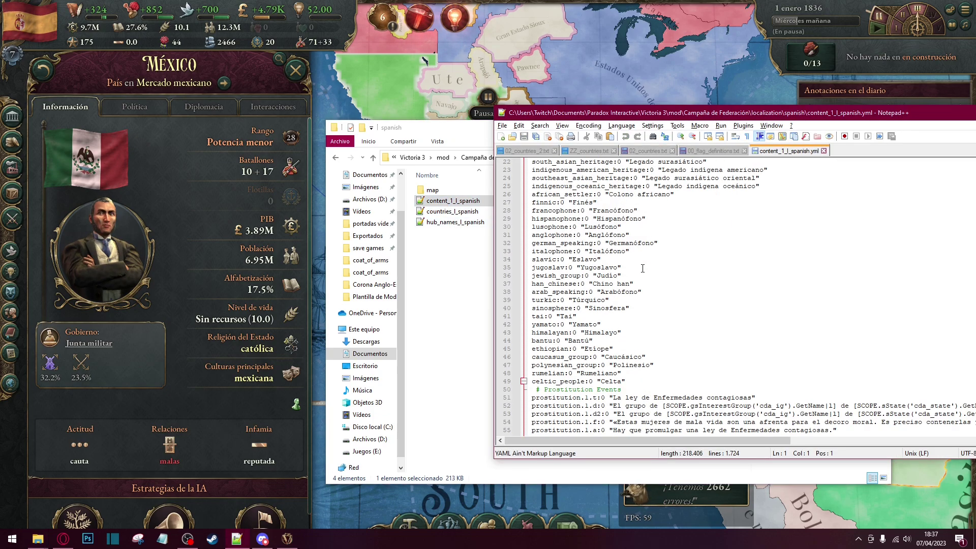
pyautogui.scroll(14, 641, 271)
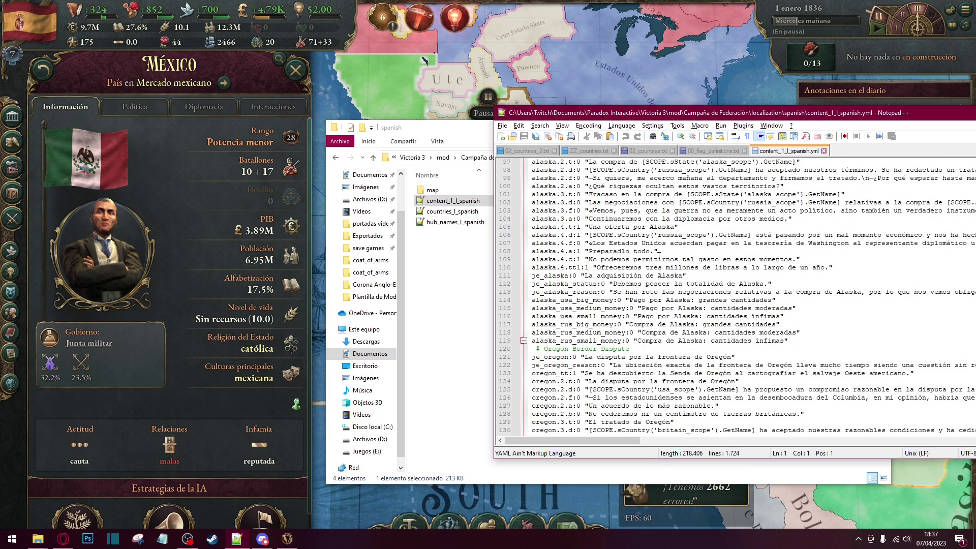
pyautogui.scroll(11, 659, 256)
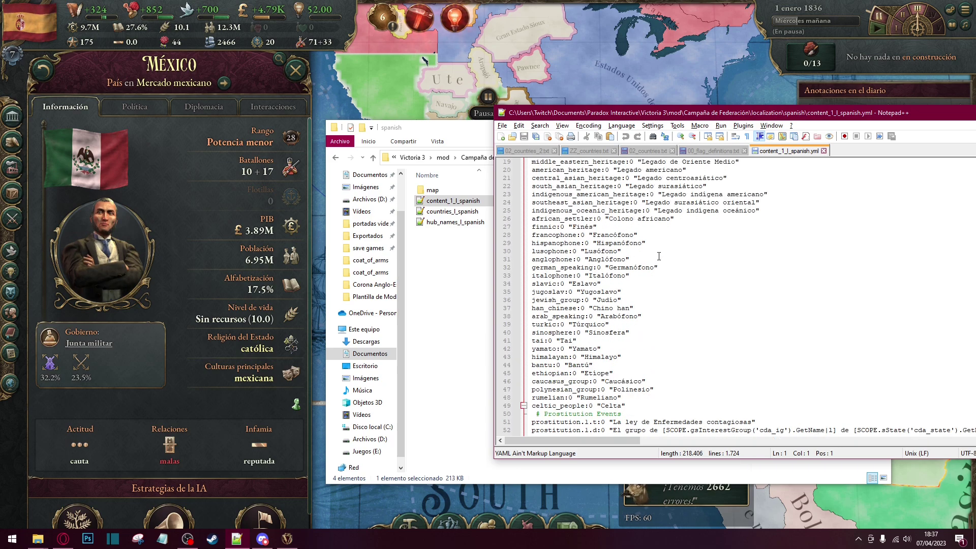
# Close content_1_l_spanish.yml and open hub_names_l_spanish.yml from the spanish folder to examine its city and hub name entries
pyautogui.click(825, 152)
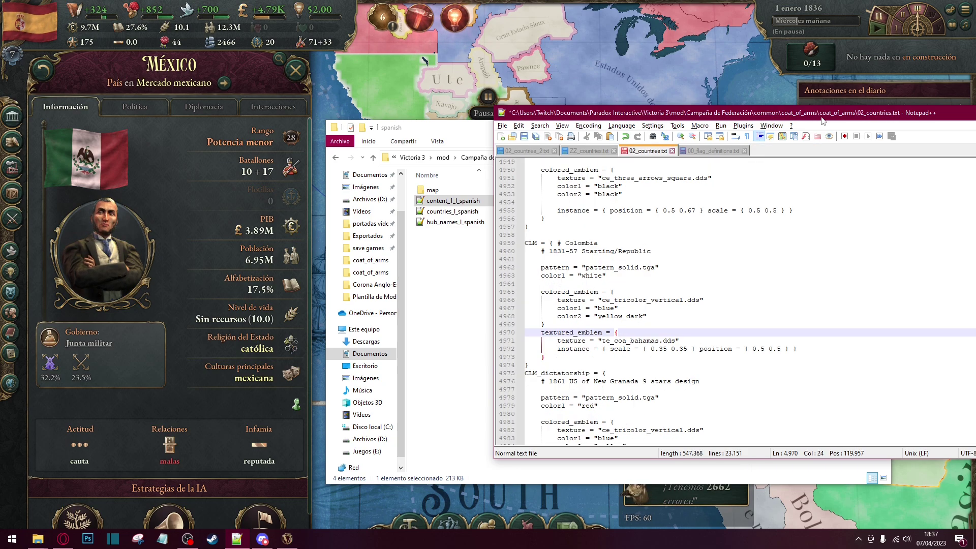
pyautogui.click(458, 254)
pyautogui.doubleClick(443, 223)
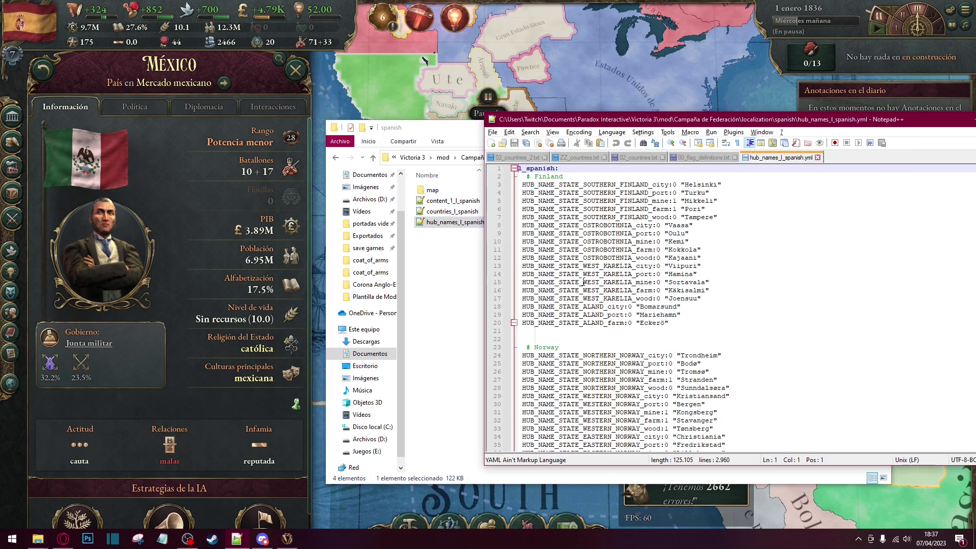
pyautogui.click(598, 274)
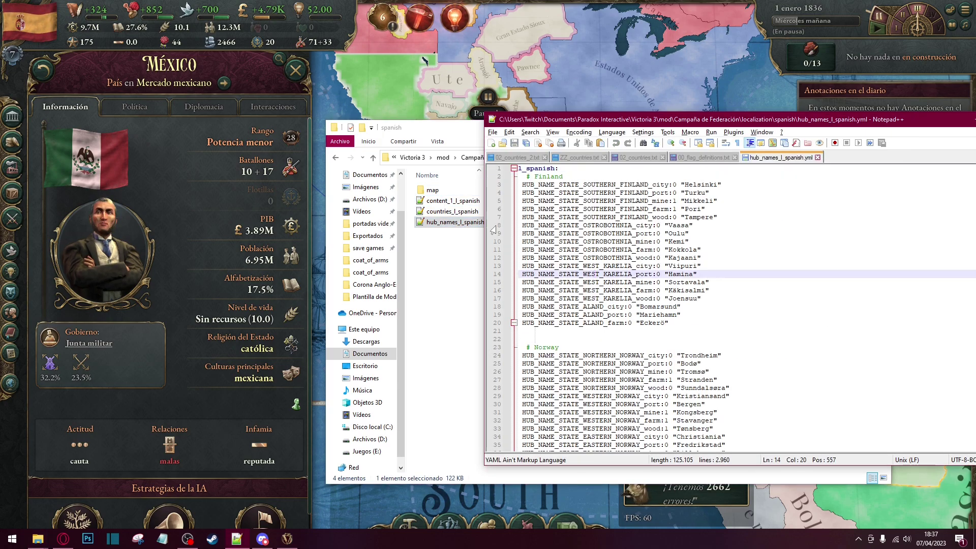
# Open states_l_spanish.yml from the map subfolder of the mod's Spanish localization in Notepad++
pyautogui.doubleClick(445, 193)
pyautogui.click(435, 193)
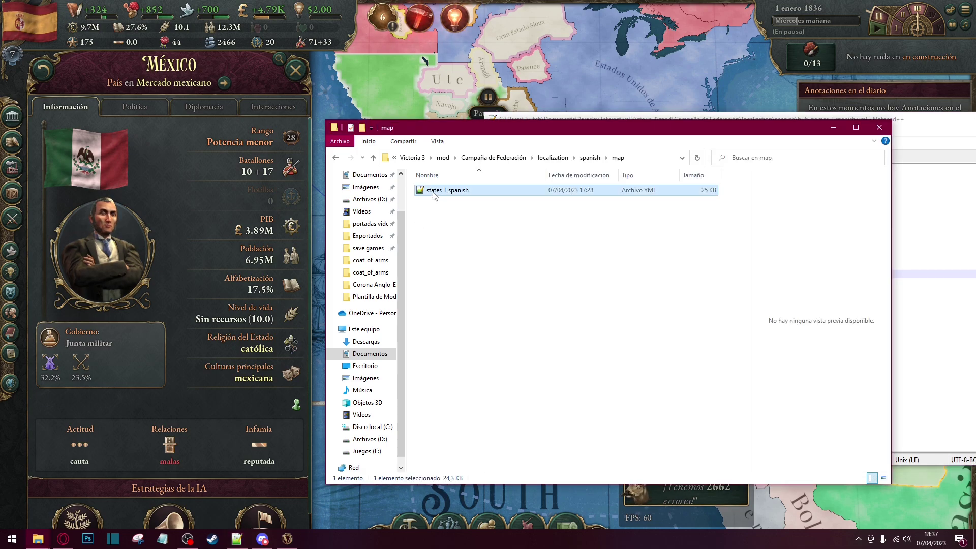
pyautogui.doubleClick(442, 190)
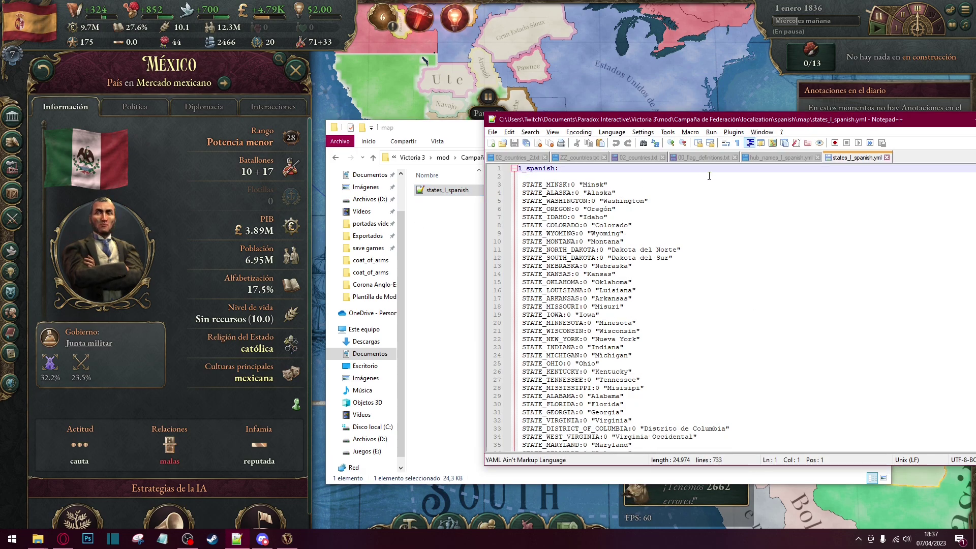
# Go back to the spanish folder, open countries_l_spanish.yml in Notepad++ and find its México entry
pyautogui.click(456, 246)
pyautogui.click(590, 157)
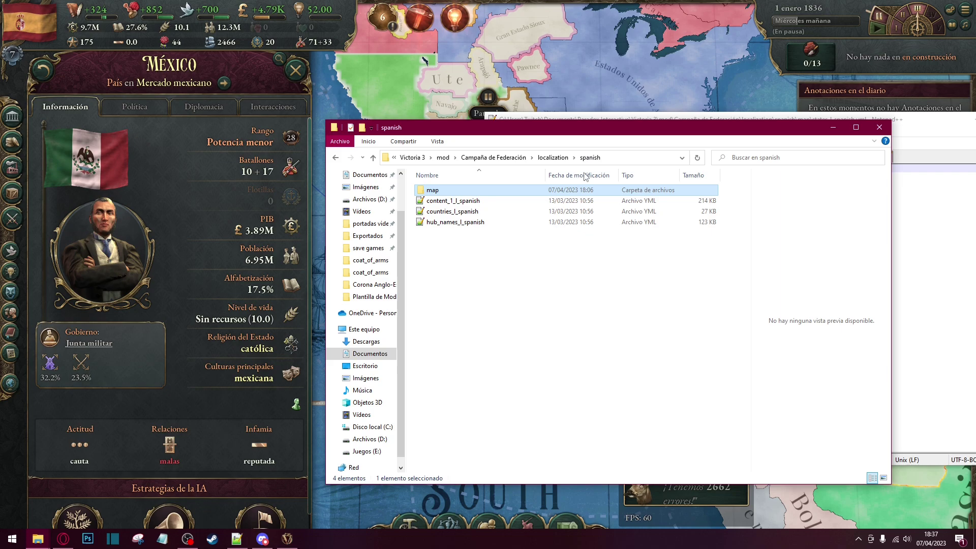
pyautogui.doubleClick(447, 213)
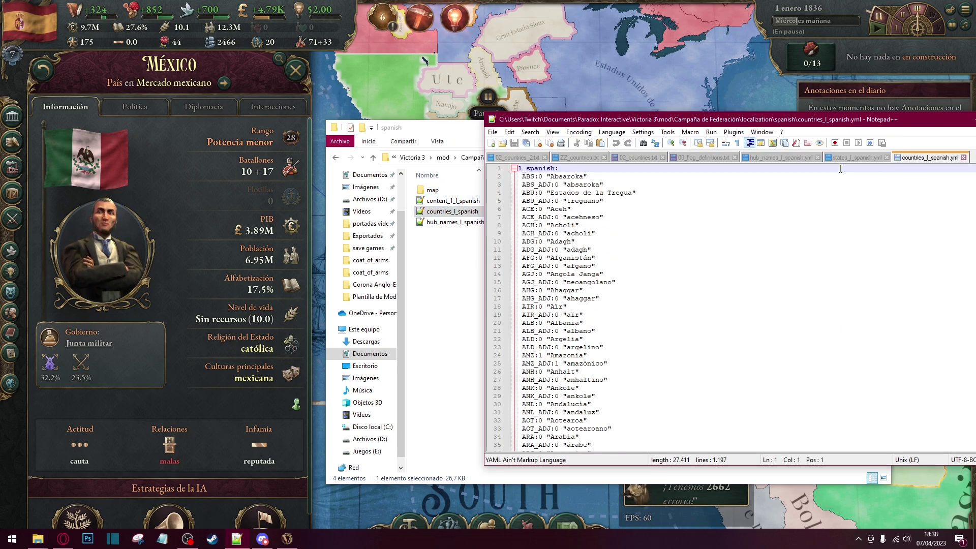
pyautogui.click(601, 250)
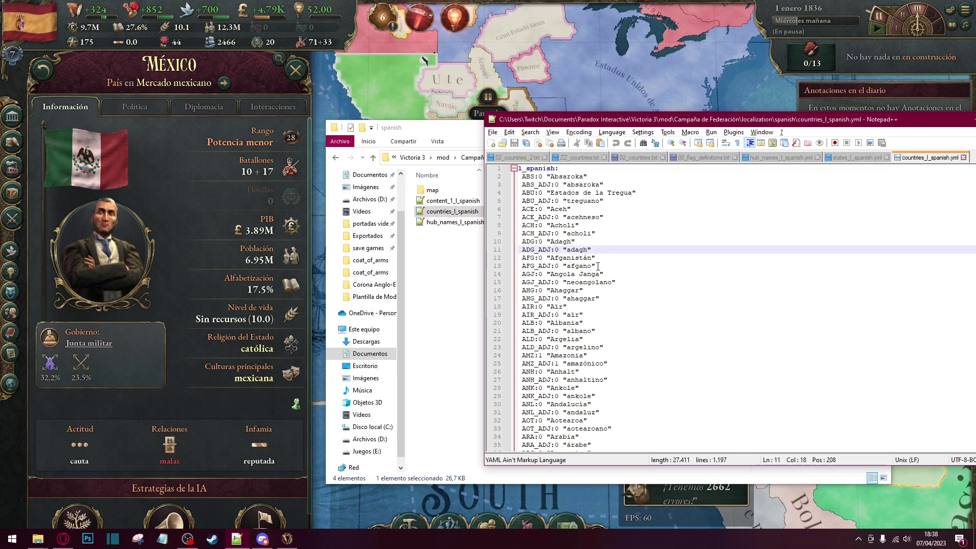
pyautogui.hotkey('ctrl', 'f')
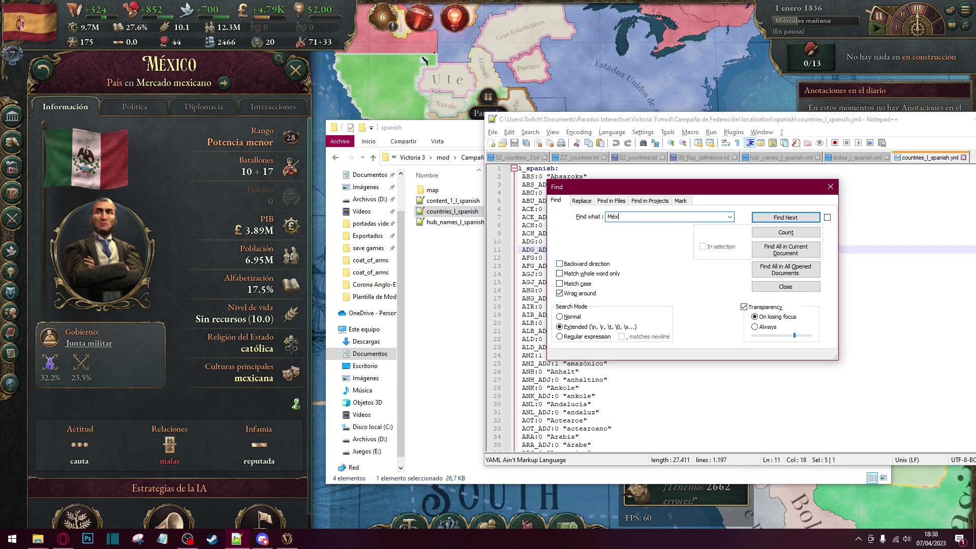
pyautogui.write('México')
pyautogui.press('Return')
pyautogui.moveTo(656, 191); pyautogui.dragTo(834, 182)
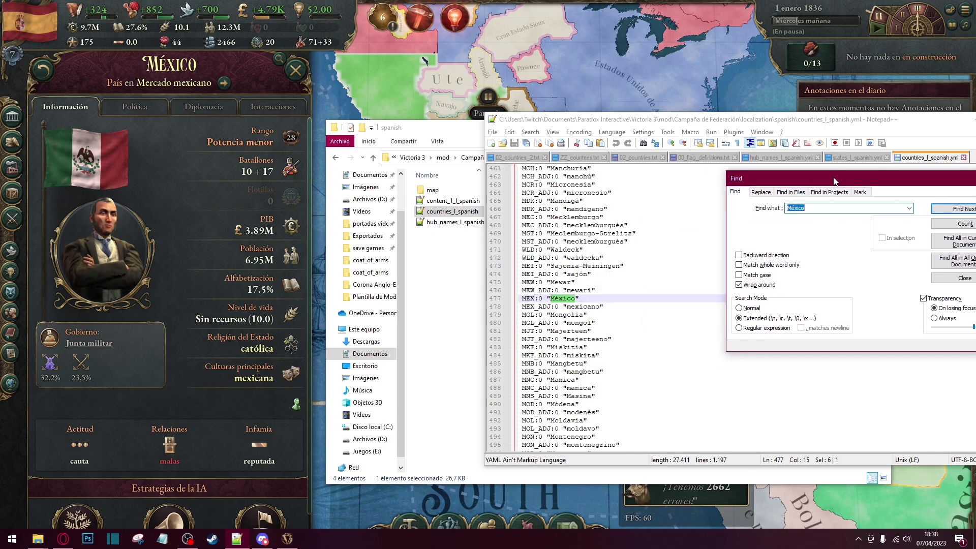
# Replace the MEX country name with "Imperio Mexicano" in countries_l_spanish.yml and save the file
pyautogui.click(559, 306)
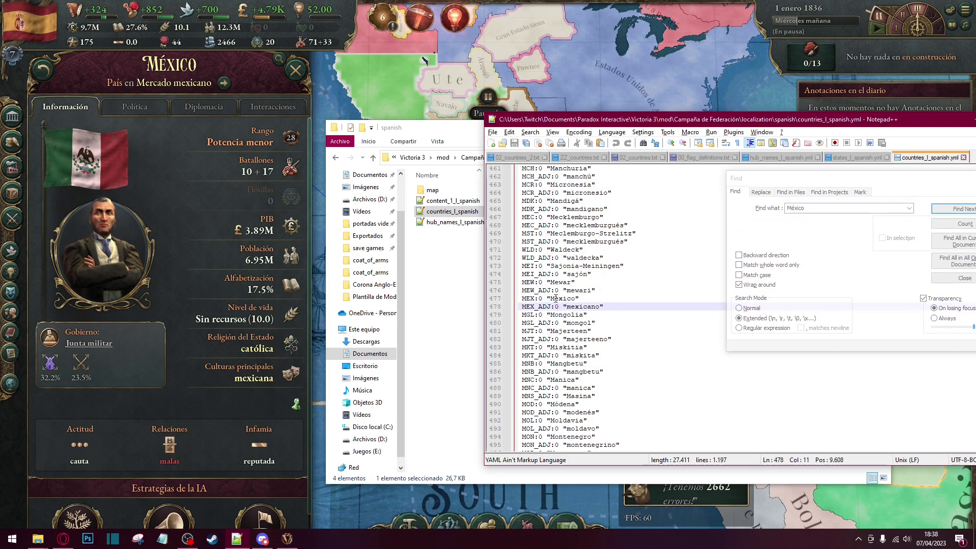
pyautogui.doubleClick(560, 299)
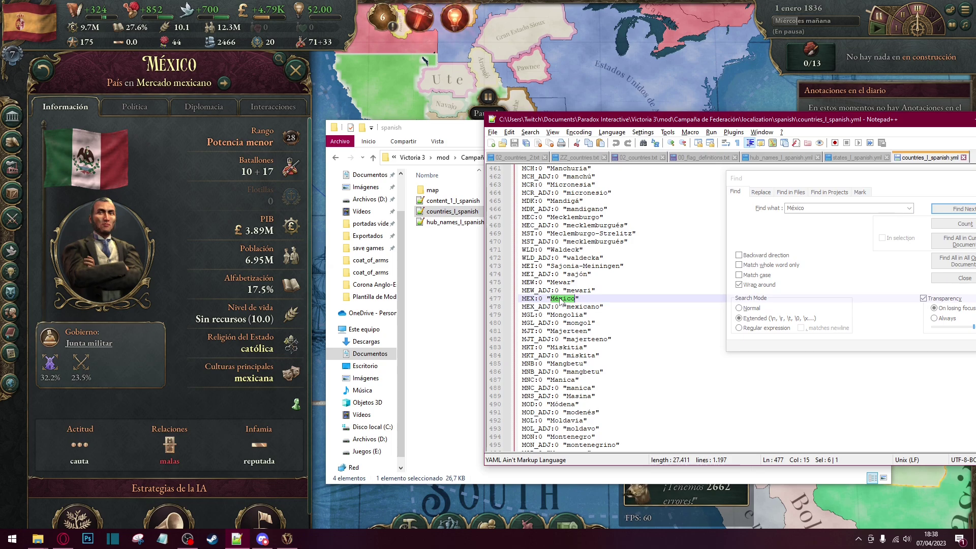
pyautogui.write('Imperio Me')
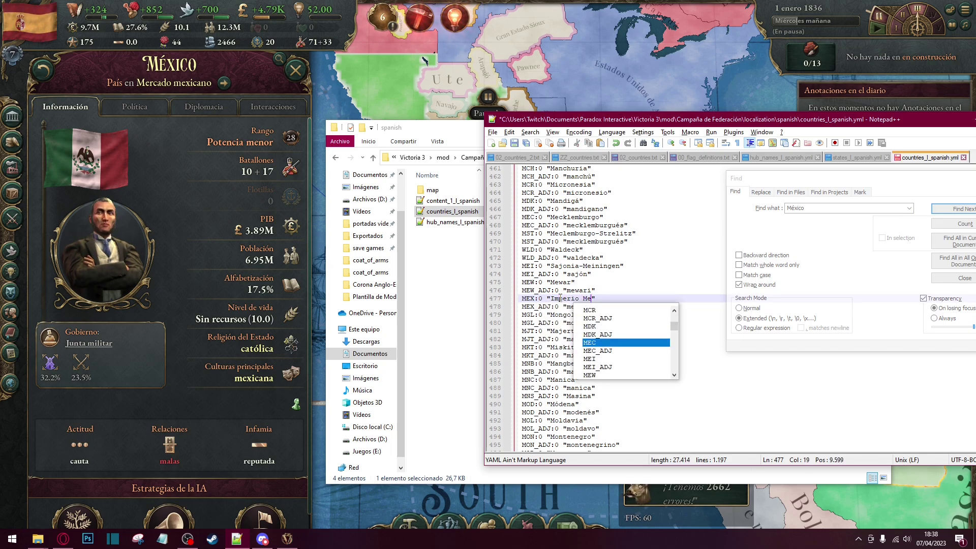
pyautogui.write('xicano')
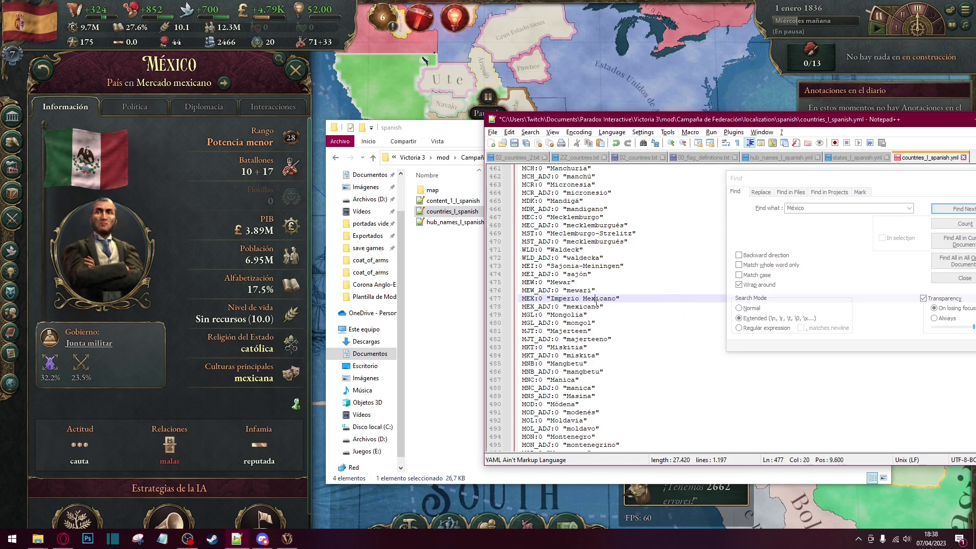
pyautogui.hotkey('shift', 'Down')
pyautogui.click(515, 143)
pyautogui.click(572, 298)
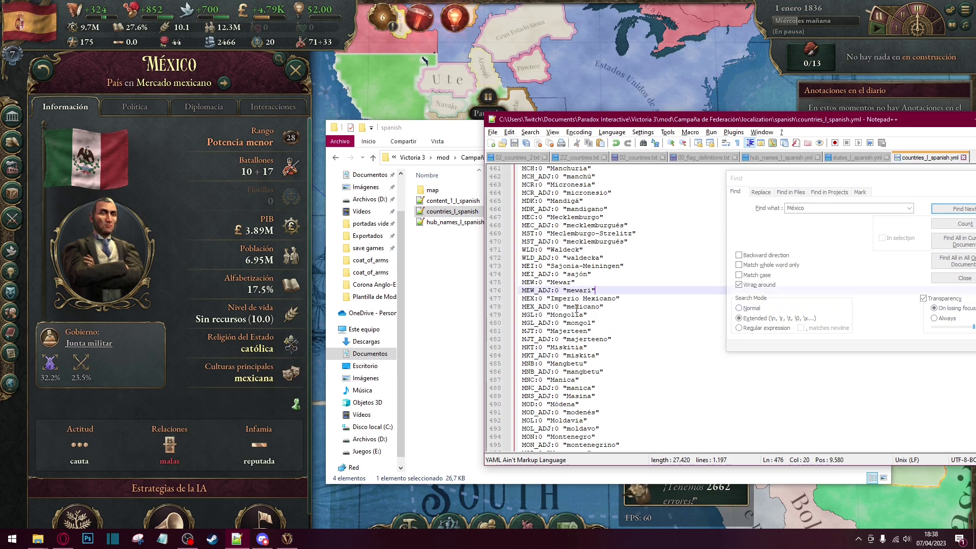
pyautogui.click(572, 306)
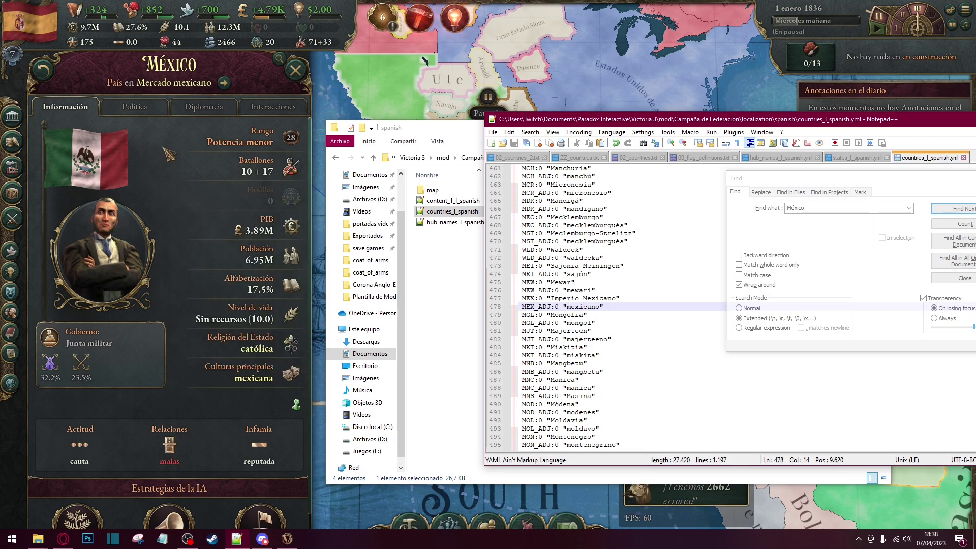
# Switch to Victoria 3 to look at Mexico's name in its country details and on the map, and return to Notepad++
pyautogui.click(170, 163)
pyautogui.click(244, 216)
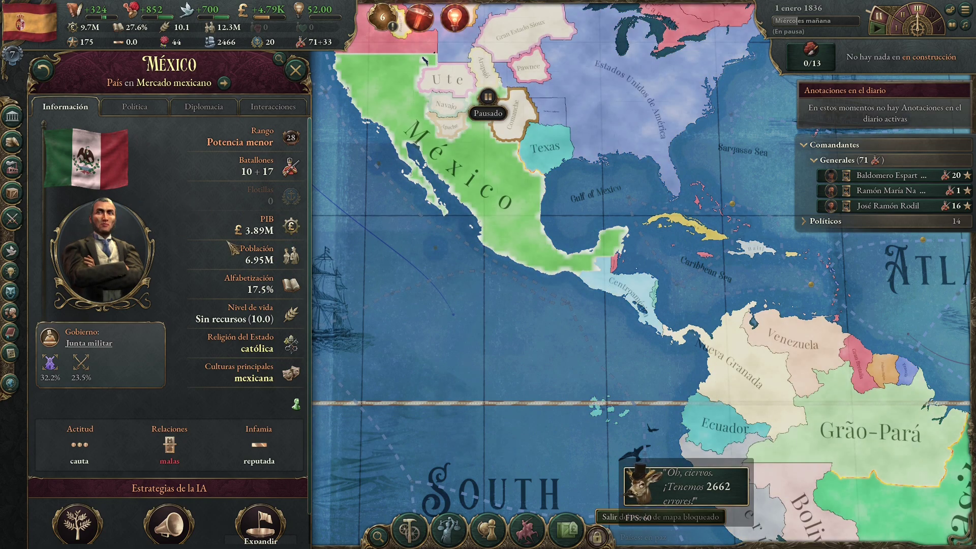
pyautogui.hotkey('alt', 'Tab')
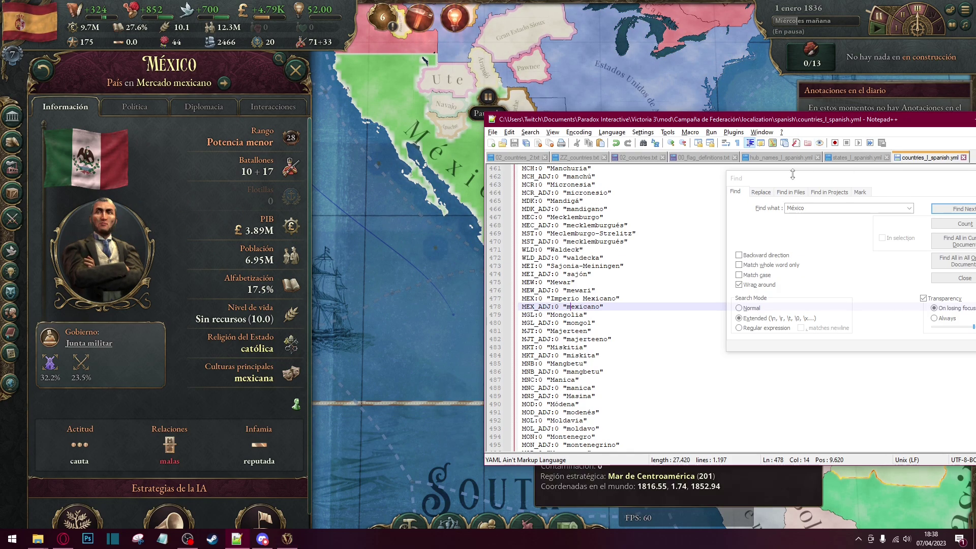
# Switch to the Plantilla de Mod window in File Explorer, look through its localization/spanish folder, and close that window
pyautogui.click(12, 539)
pyautogui.moveTo(38, 538)
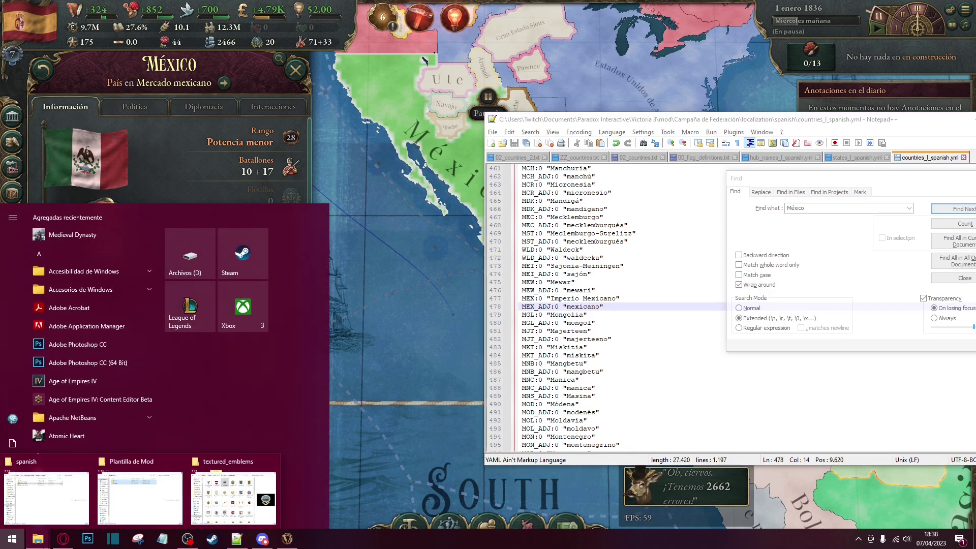
pyautogui.click(139, 496)
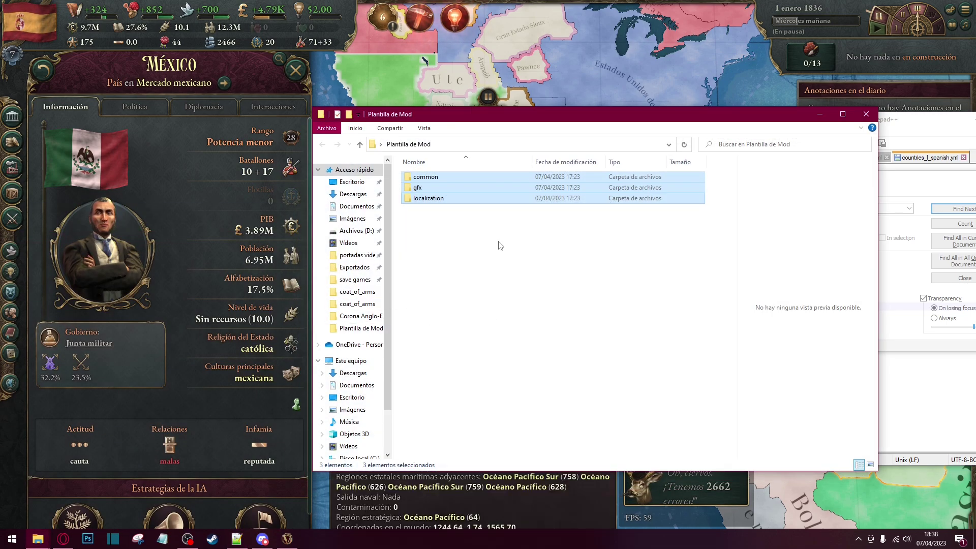
pyautogui.click(504, 266)
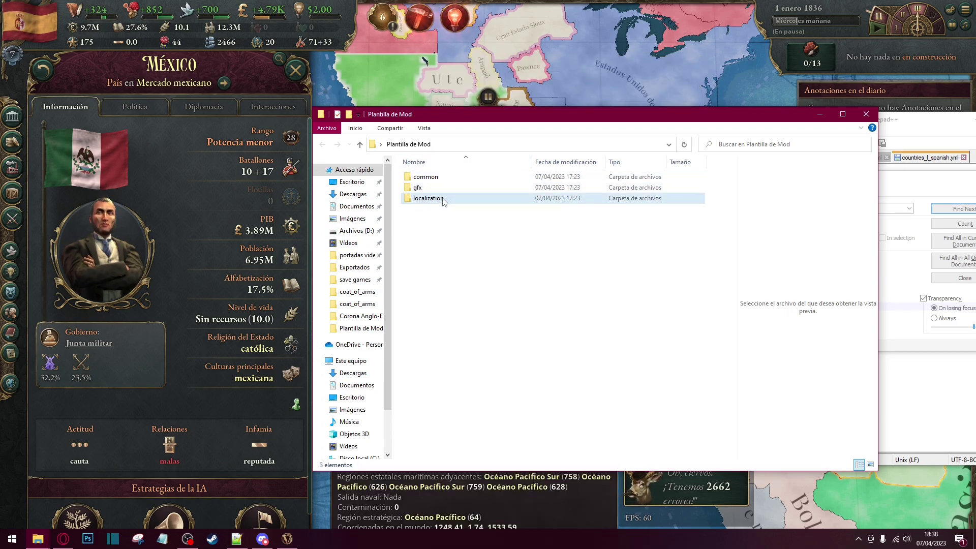
pyautogui.doubleClick(444, 200)
pyautogui.doubleClick(436, 178)
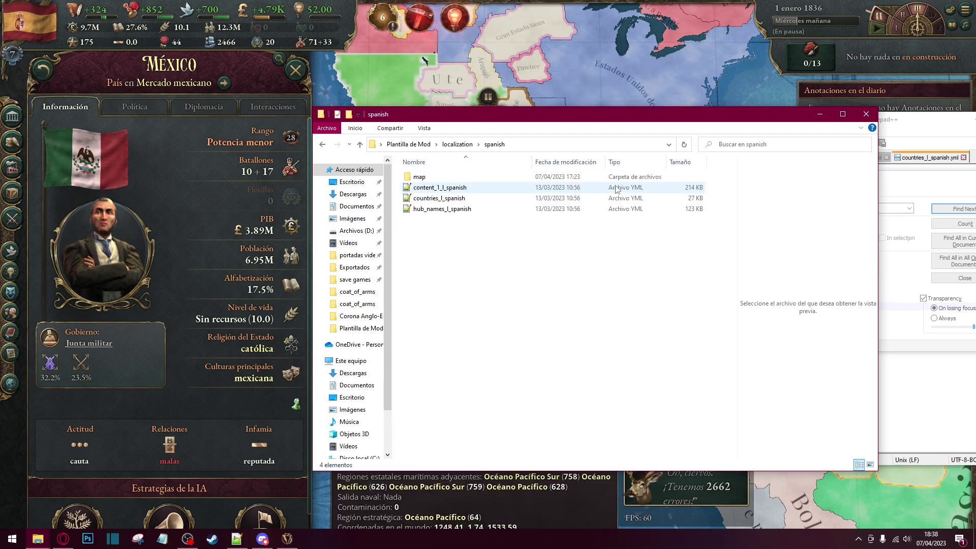
pyautogui.click(443, 191)
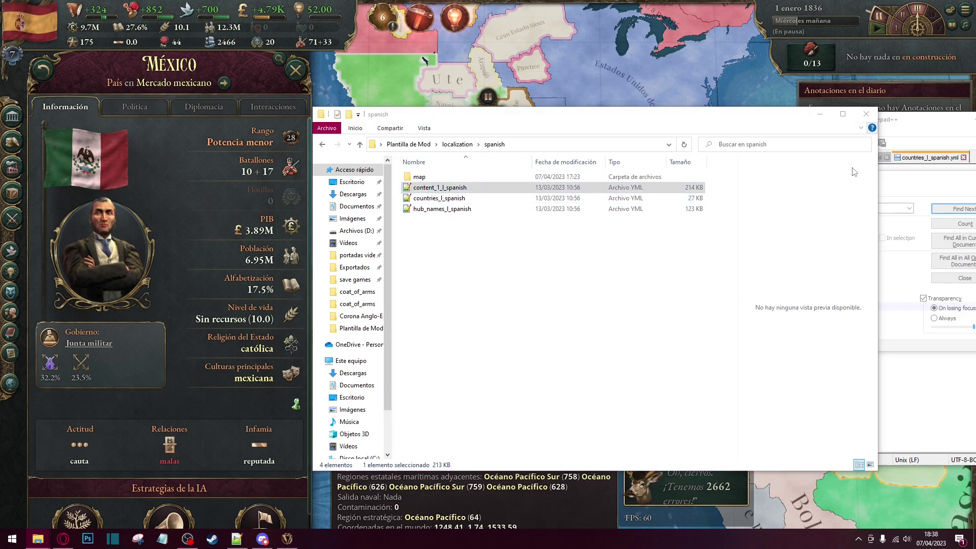
pyautogui.click(866, 114)
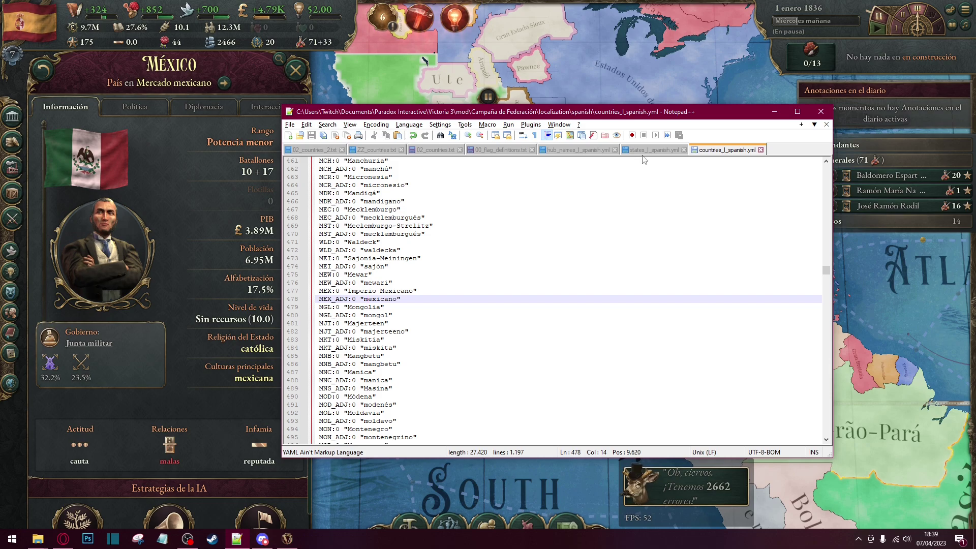
# Bring up states_l_spanish.yml, and switch to Victoria 3 to examine the names of the México and Jalisco states on the map
pyautogui.click(654, 150)
pyautogui.click(279, 59)
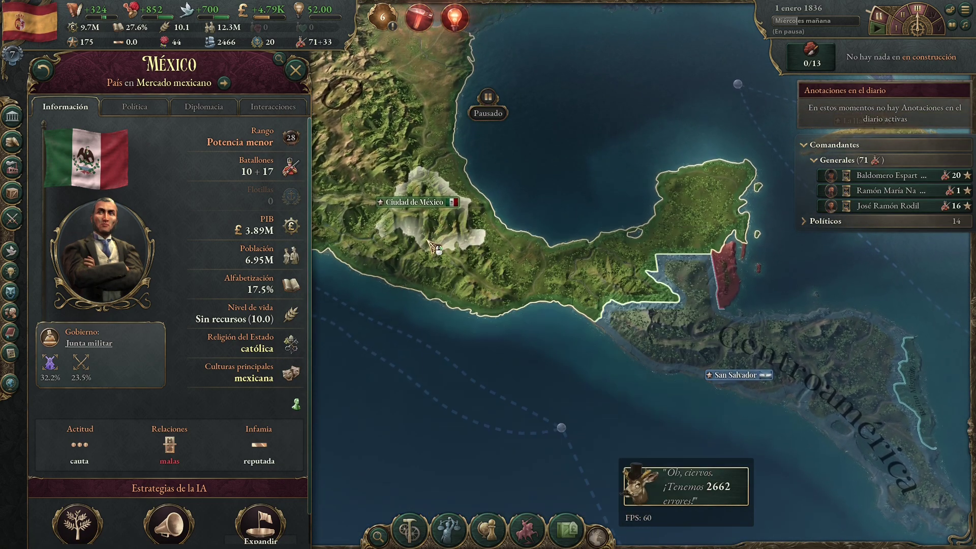
pyautogui.click(458, 214)
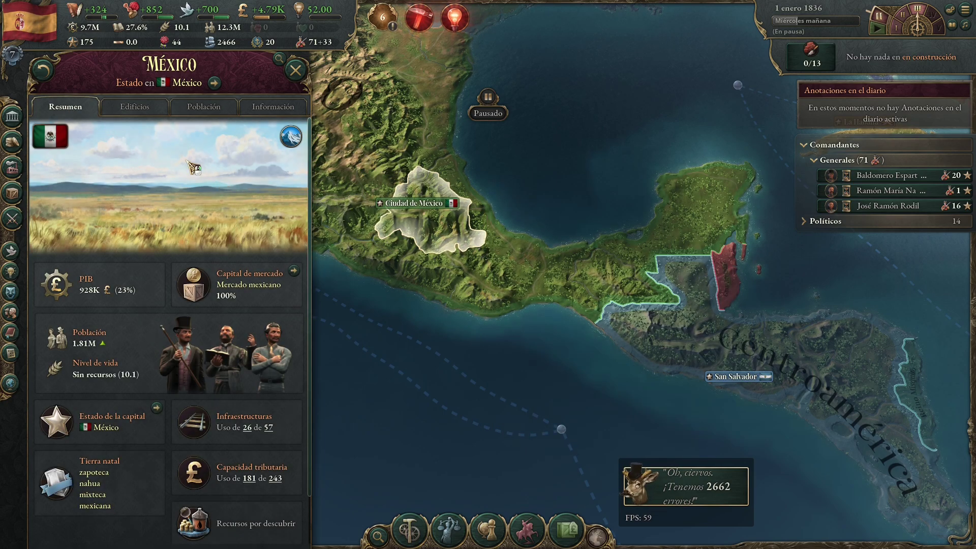
pyautogui.scroll(5, 550, 264)
pyautogui.click(551, 264)
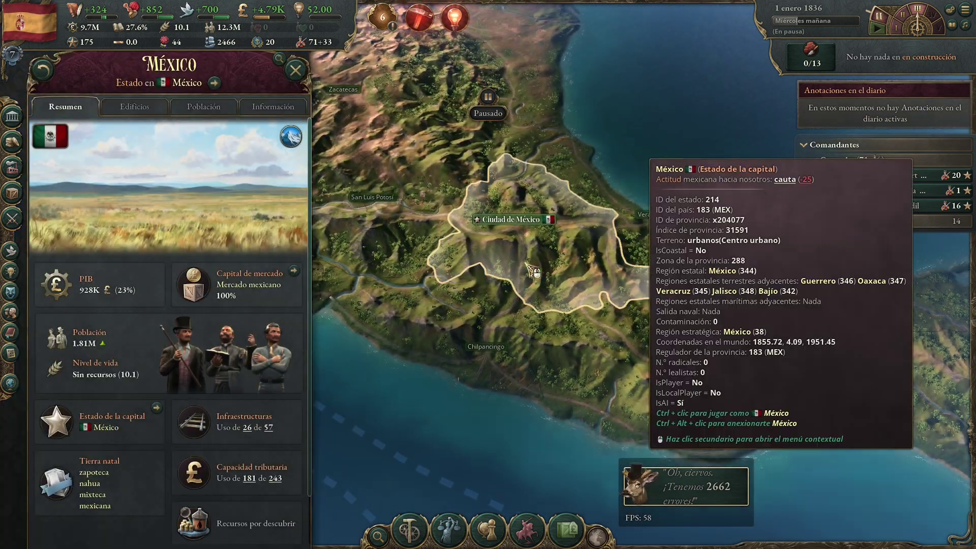
pyautogui.click(392, 251)
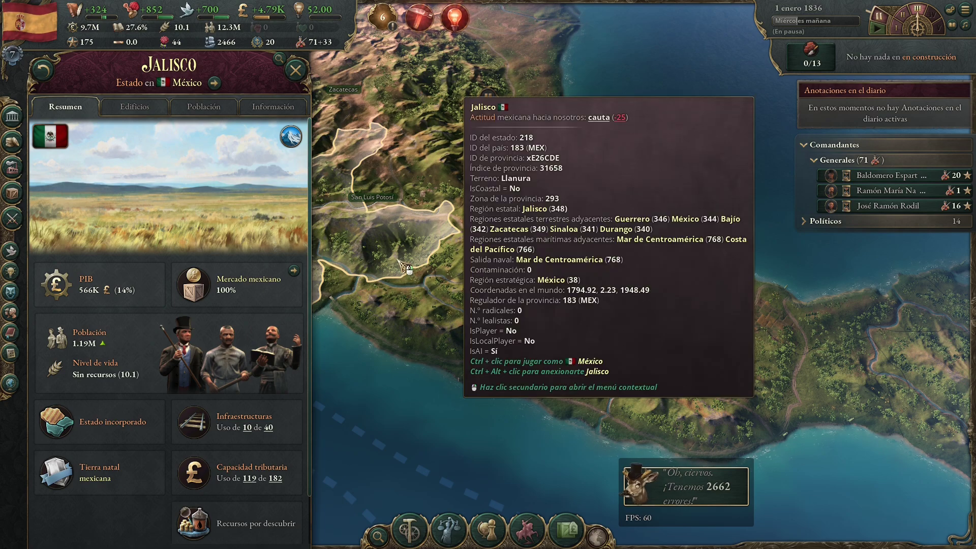
# Return to Notepad++ and find "jalisco" in states_l_spanish.yml
pyautogui.hotkey('alt', 'Tab')
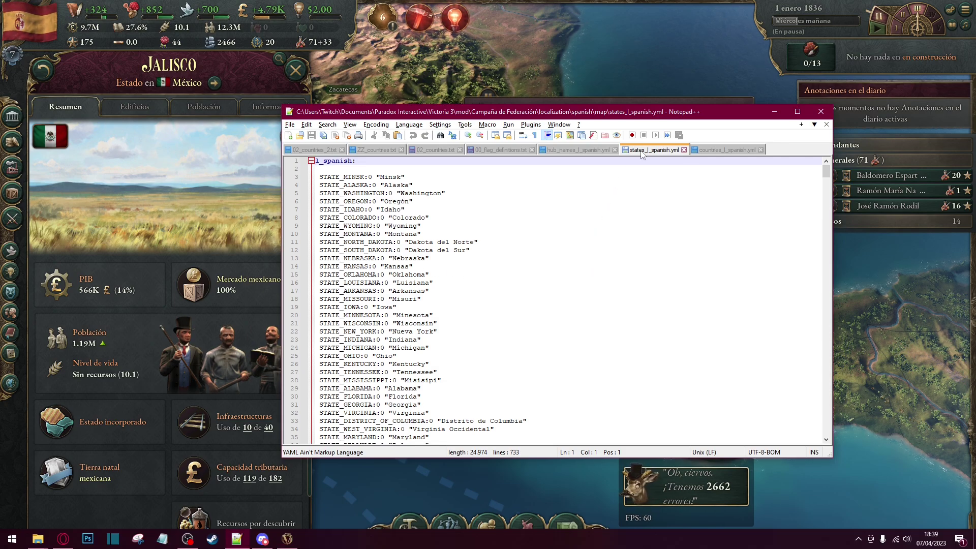
pyautogui.hotkey('ctrl', 'f')
pyautogui.write('j')
pyautogui.press('Return')
pyautogui.press('BackSpace')
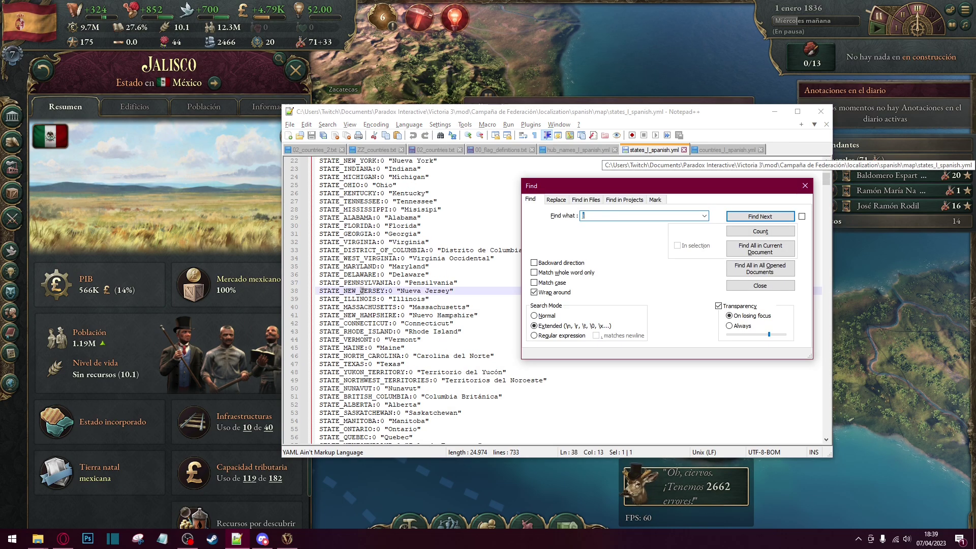
pyautogui.write('alisc')
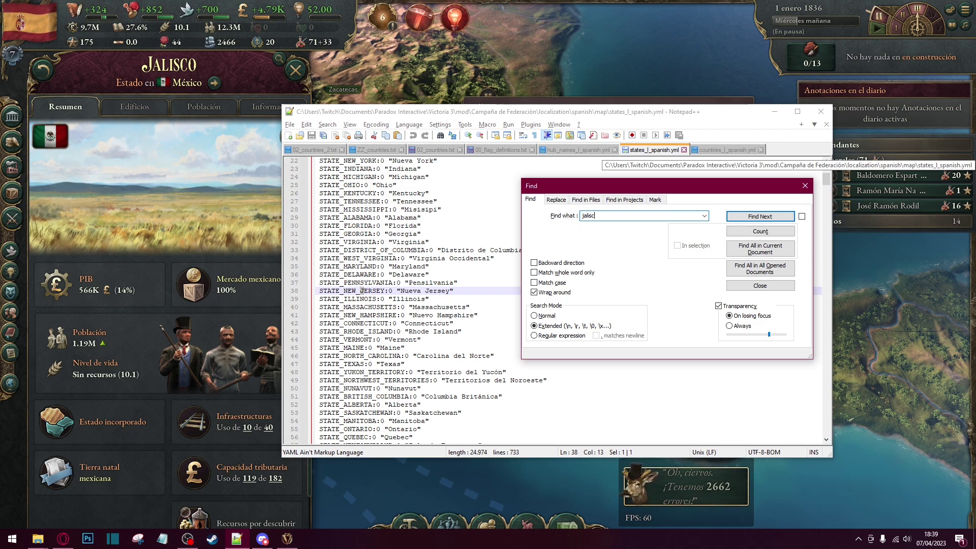
pyautogui.write('o')
pyautogui.press('Return')
pyautogui.press('Escape')
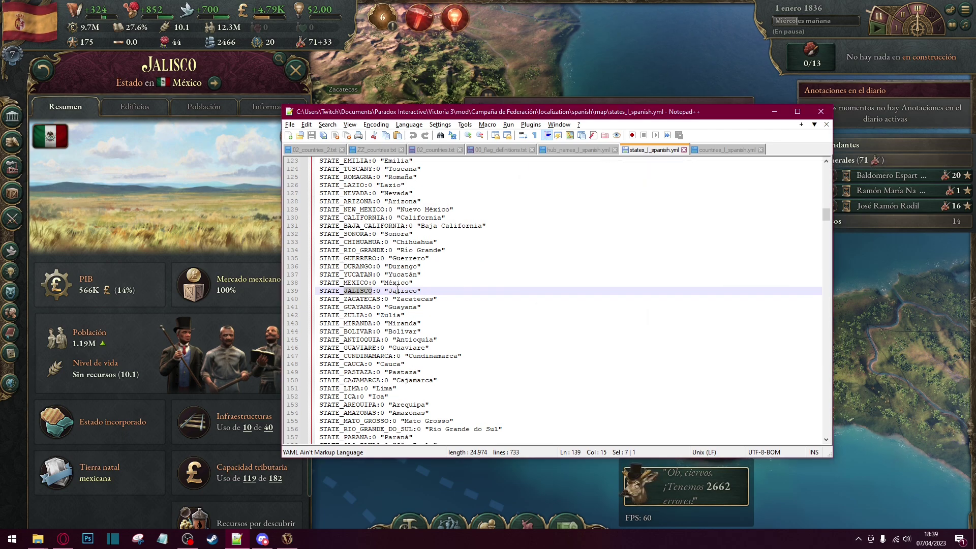
# Replace the STATE_JALISCO display name with "Capital del mundo"
pyautogui.click(405, 292)
pyautogui.press('Down')
pyautogui.doubleClick(406, 292)
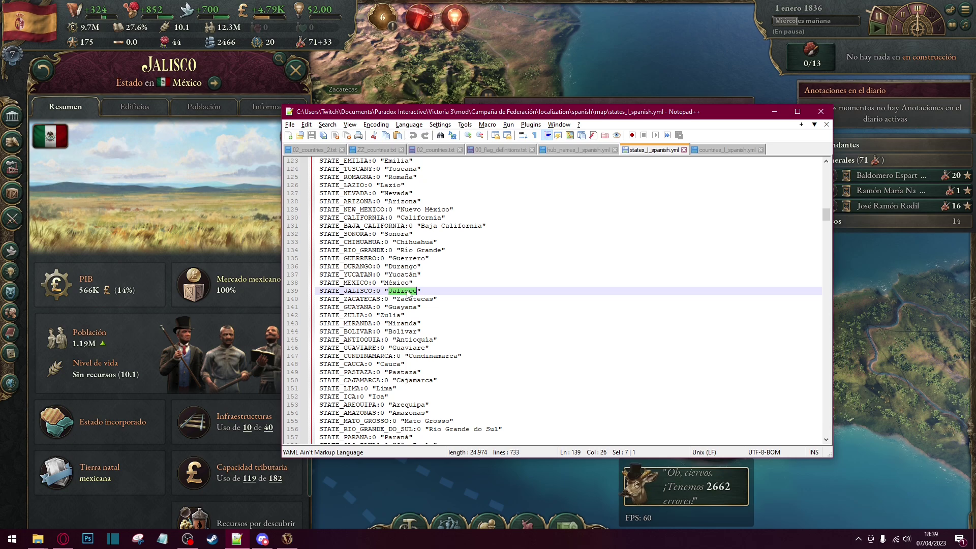
pyautogui.write('Capital del mund')
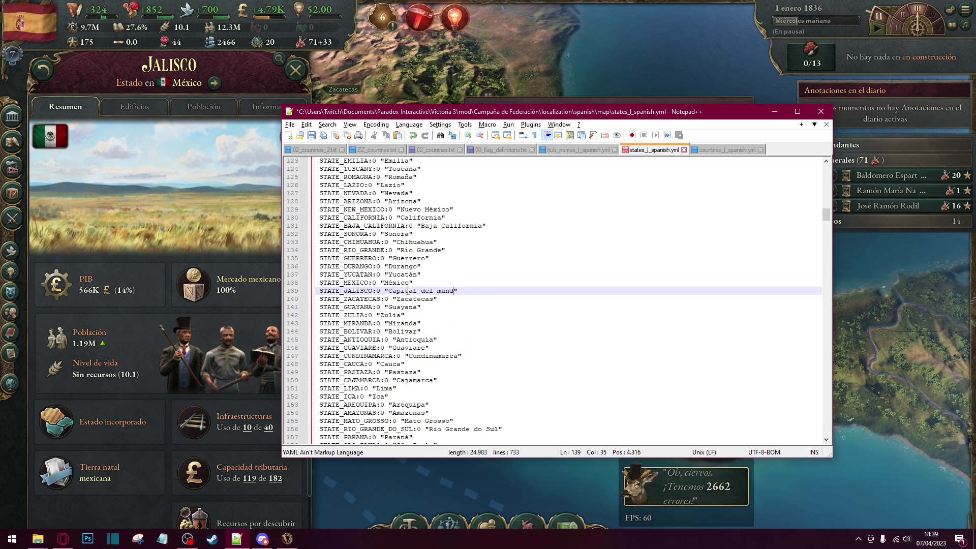
pyautogui.write('o')
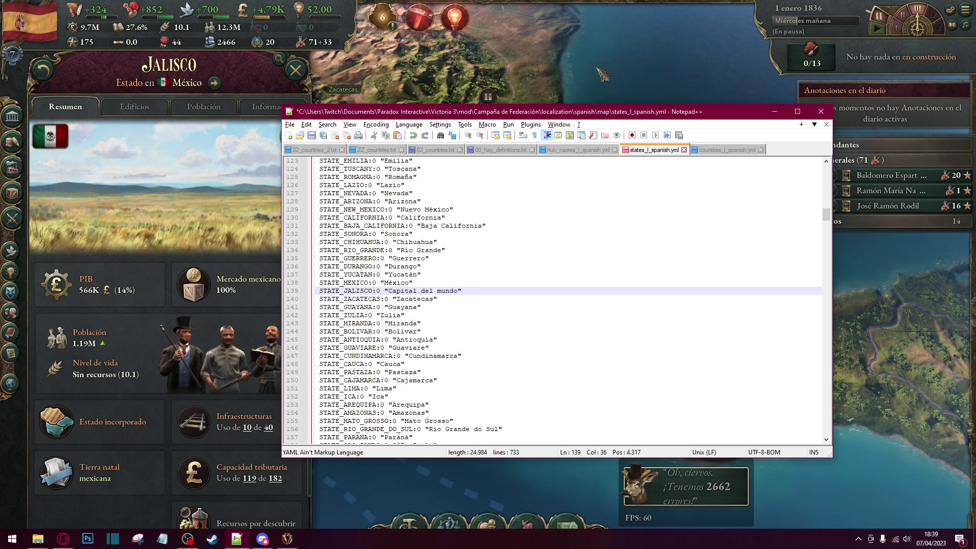
# Switch to Victoria 3 and examine México and its neighbouring countries on the political map
pyautogui.click(656, 72)
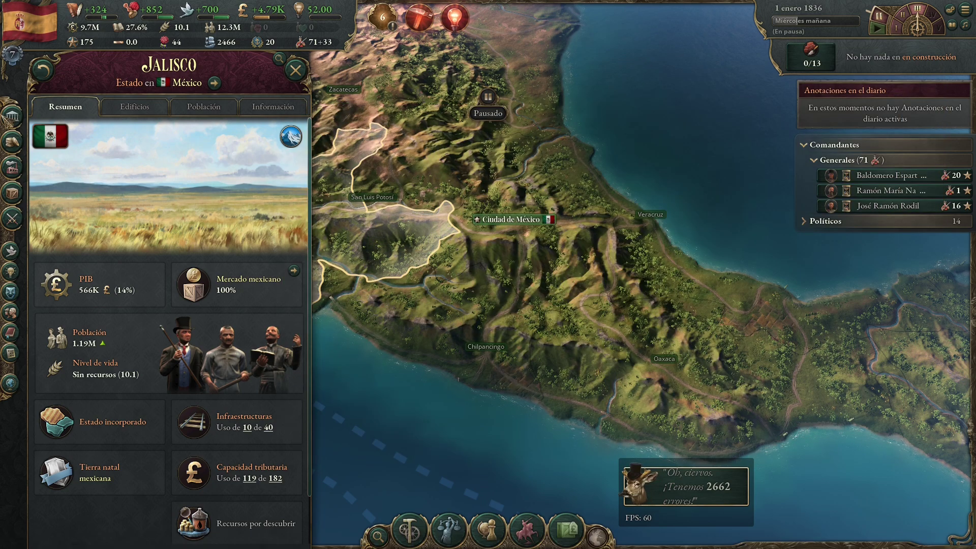
pyautogui.scroll(3, 354, 243)
pyautogui.scroll(-3, 367, 243)
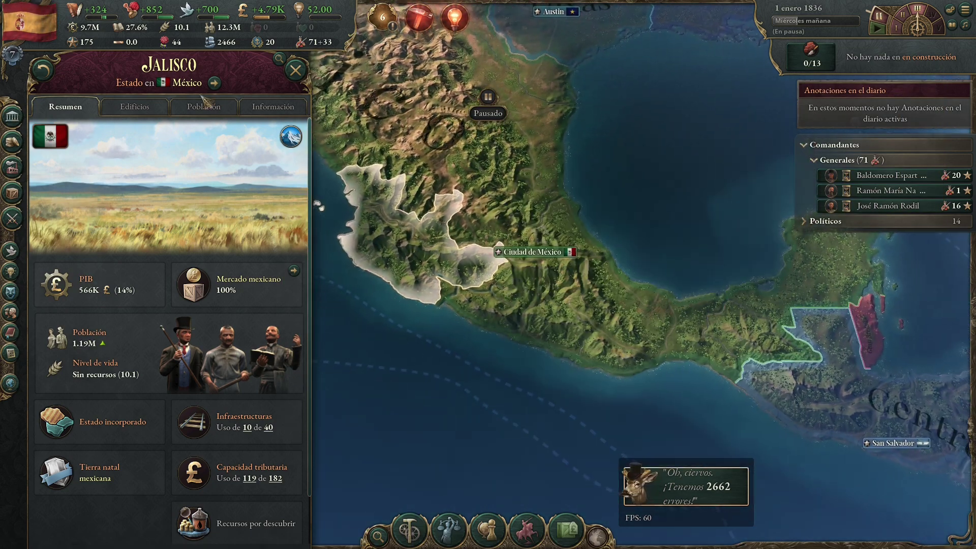
pyautogui.scroll(-5, 485, 226)
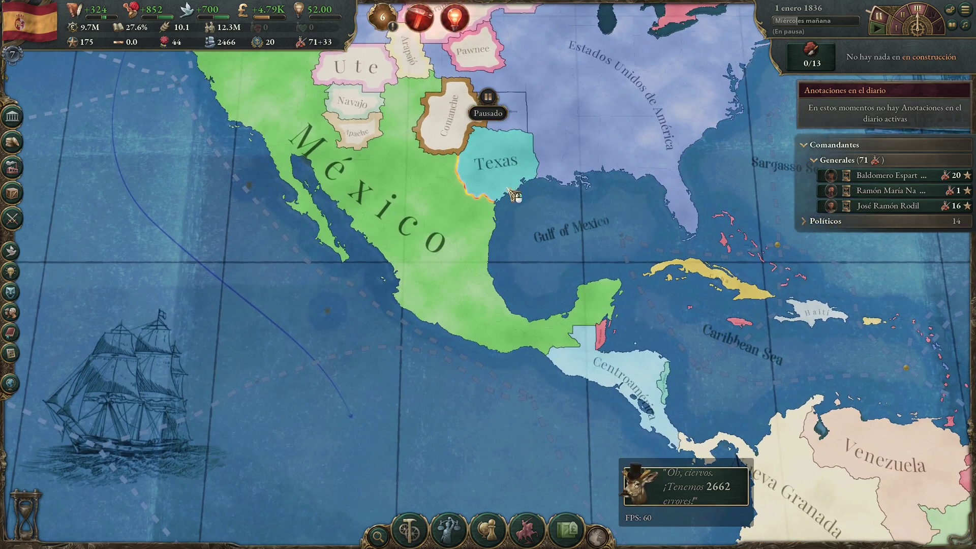
pyautogui.scroll(-3, 600, 239)
pyautogui.scroll(2, 632, 277)
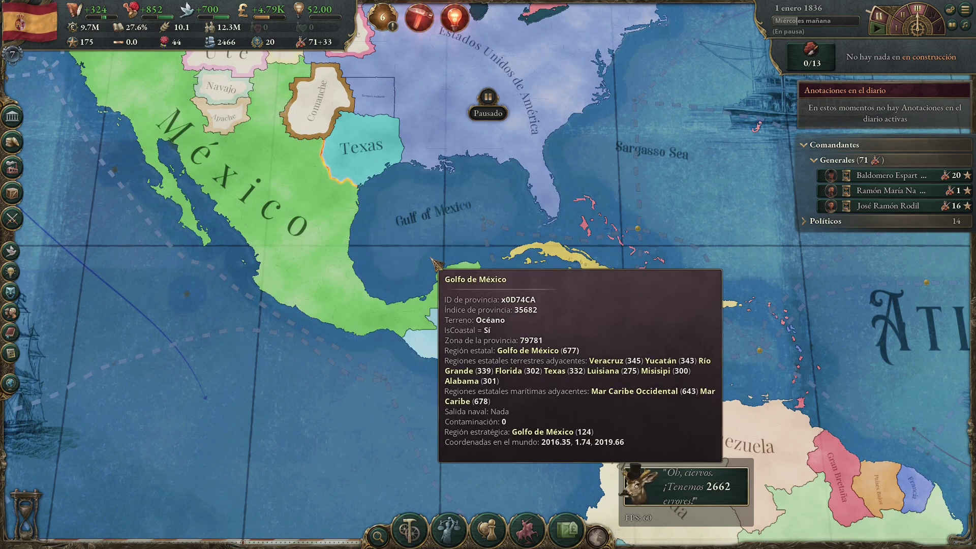
pyautogui.scroll(3, 414, 239)
pyautogui.scroll(-1, 415, 239)
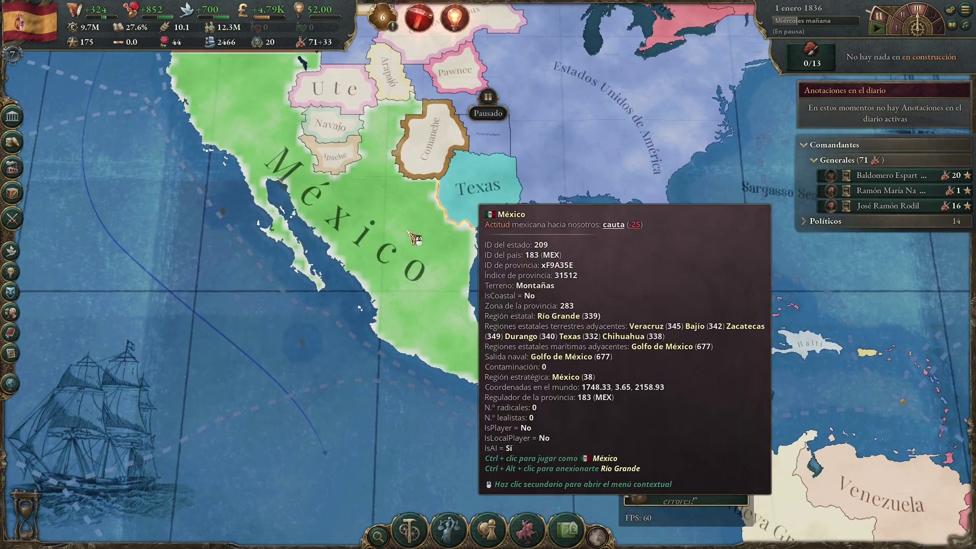
pyautogui.hotkey('alt', 'Tab')
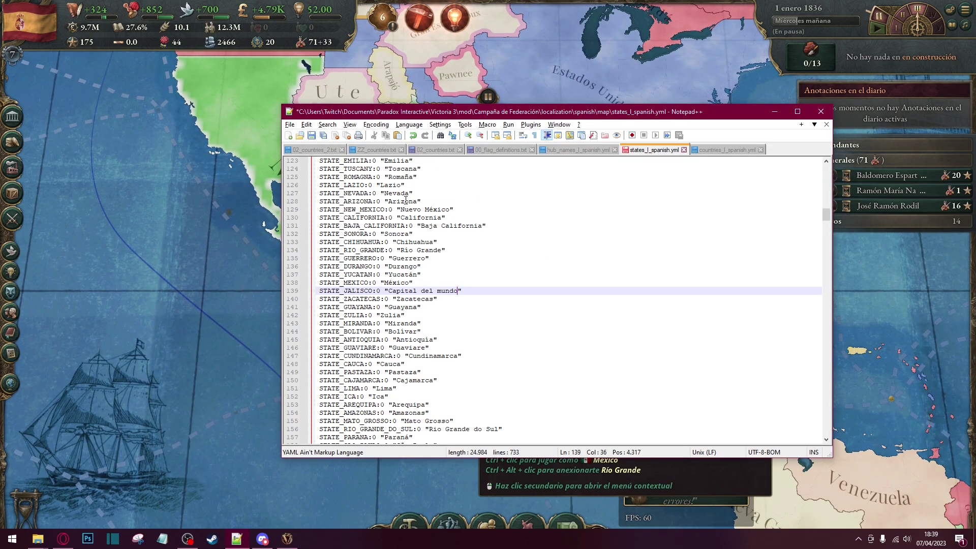
pyautogui.hotkey('alt', 'Tab')
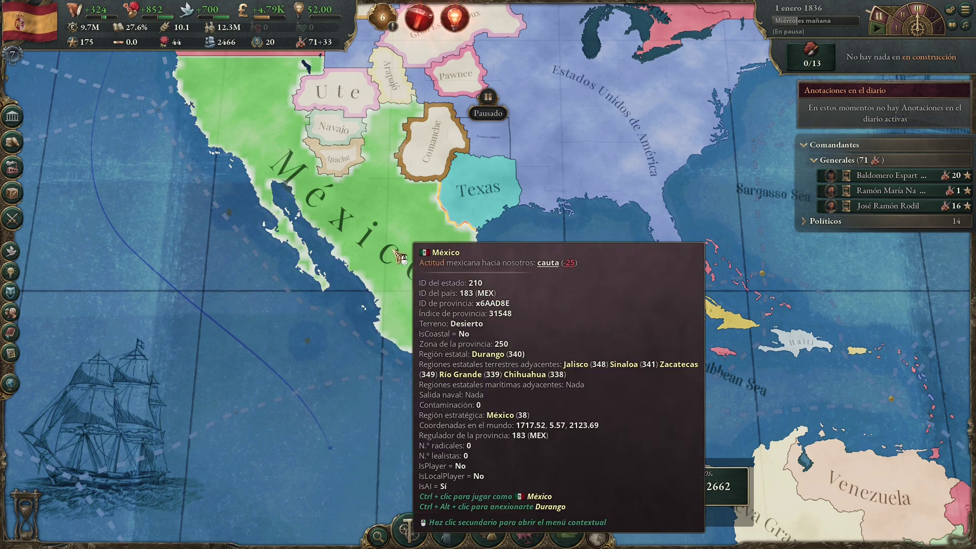
# Open the 11_relaciones file from the common/history/diplomacy folder of the Campaña de Federación mod
pyautogui.press('super')
pyautogui.moveTo(39, 534)
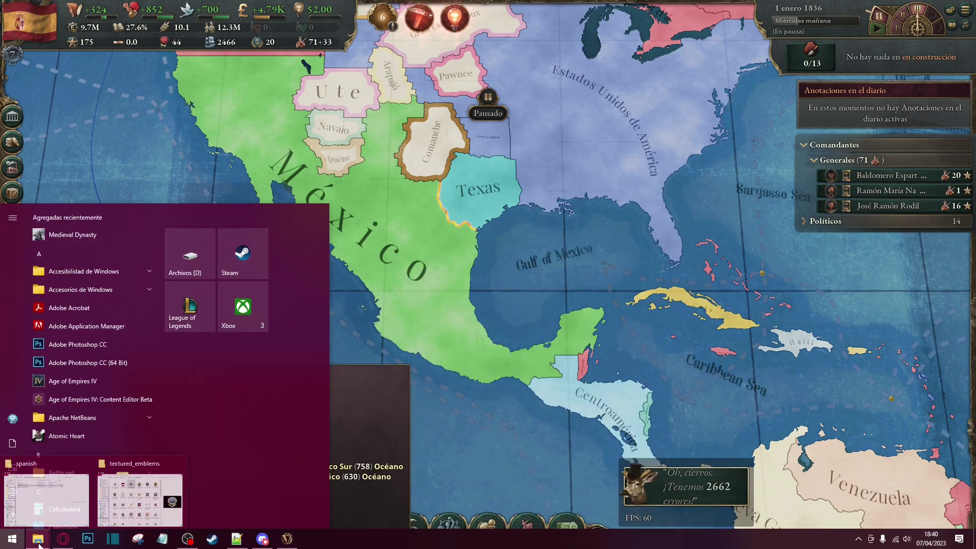
pyautogui.click(61, 491)
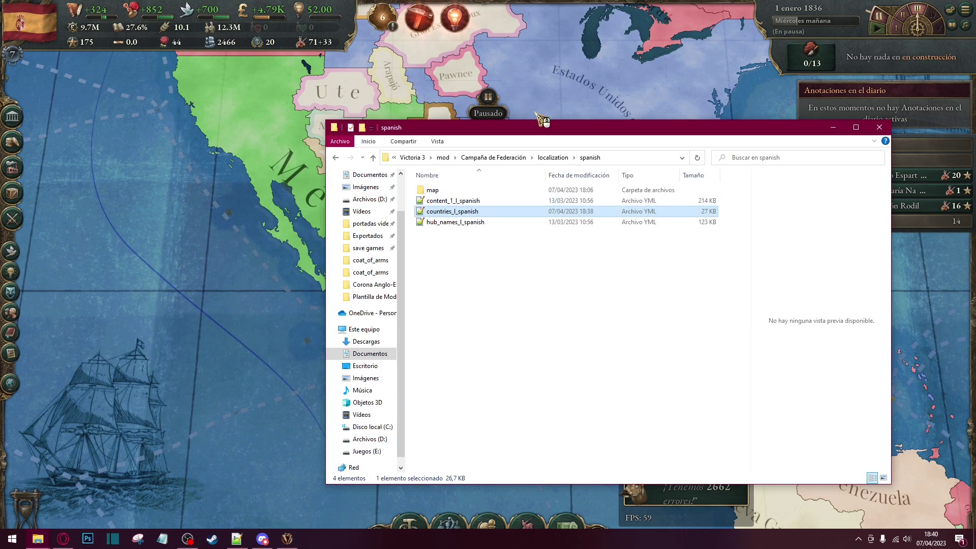
pyautogui.click(493, 158)
pyautogui.doubleClick(457, 202)
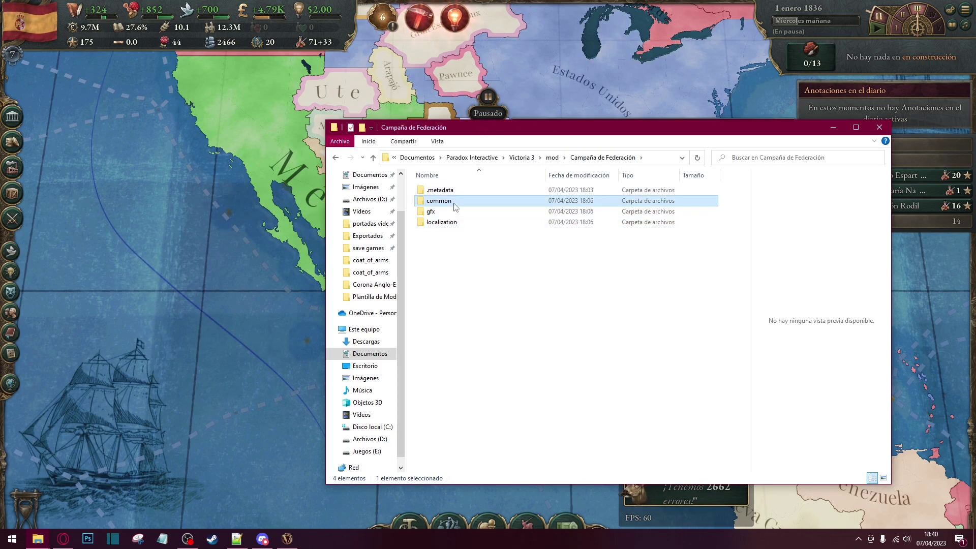
pyautogui.doubleClick(447, 222)
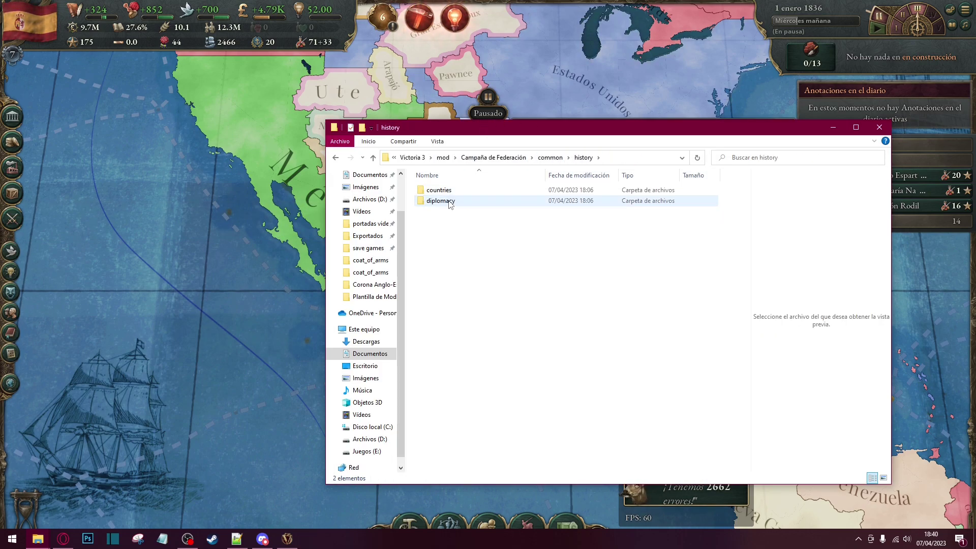
pyautogui.doubleClick(449, 202)
pyautogui.doubleClick(458, 193)
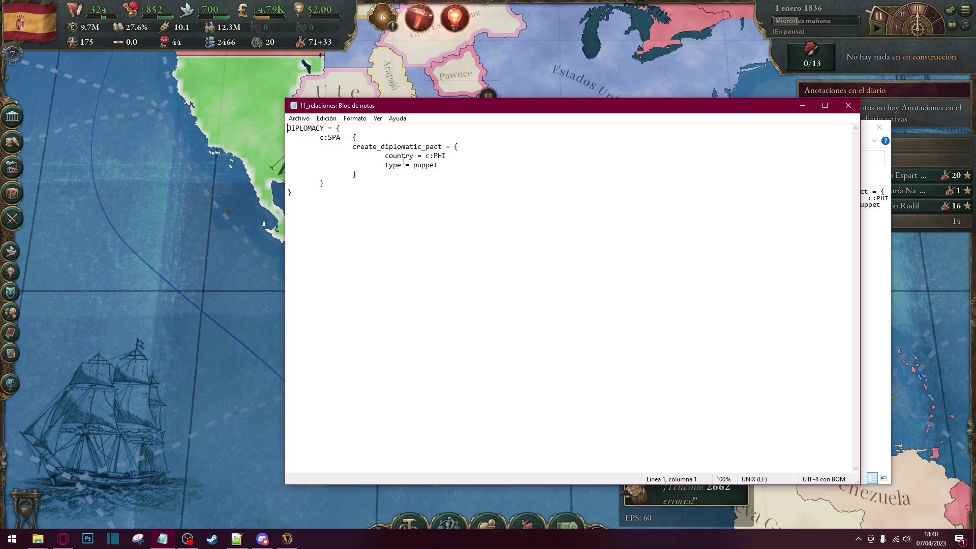
# Look up México's country tag on the Victoria 3 map and return to the 11_relaciones file
pyautogui.hotkey('alt', 'Tab')
pyautogui.moveTo(361, 199)
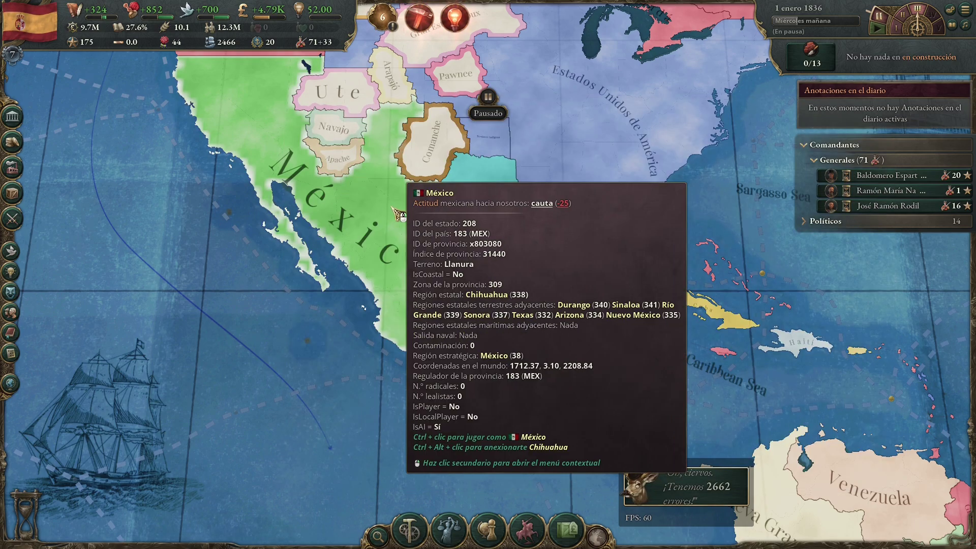
pyautogui.hotkey('alt', 'Tab')
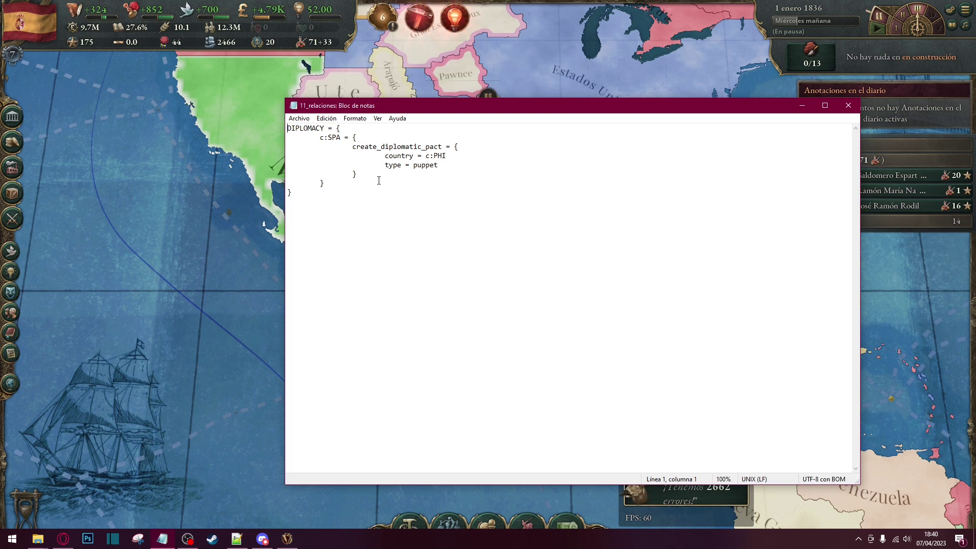
# Duplicate the create_diplomatic_pact block for c:PHI directly below the original inside c:SPA
pyautogui.moveTo(367, 176); pyautogui.dragTo(350, 143)
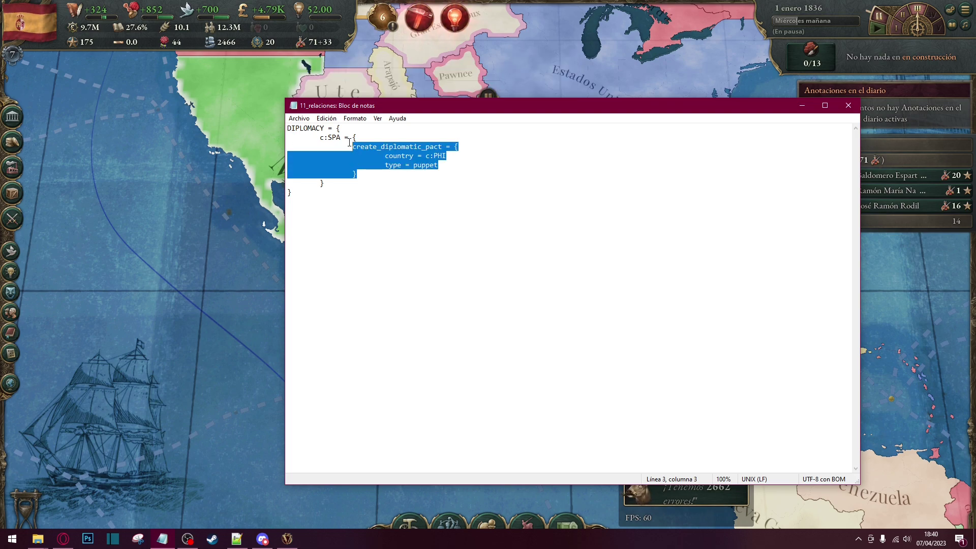
pyautogui.hotkey('ctrl', 'c')
pyautogui.click(381, 174)
pyautogui.press('Return')
pyautogui.hotkey('ctrl', 'v')
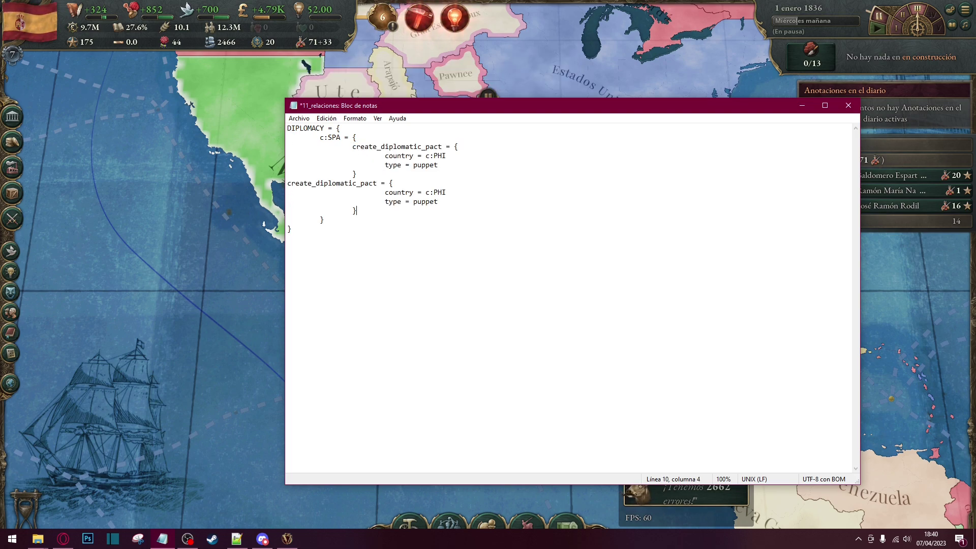
# Indent the duplicated pact block to match the original, set its country to c:MEX, and save the file
pyautogui.click(288, 184)
pyautogui.press('Tab')
pyautogui.press('Tab')
pyautogui.press('Tab')
pyautogui.press('BackSpace')
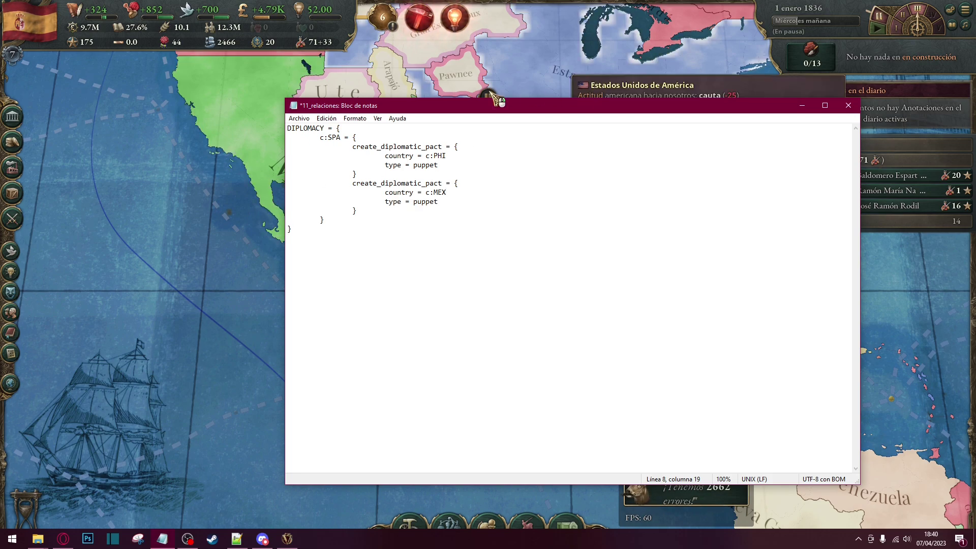
pyautogui.click(299, 118)
pyautogui.click(315, 164)
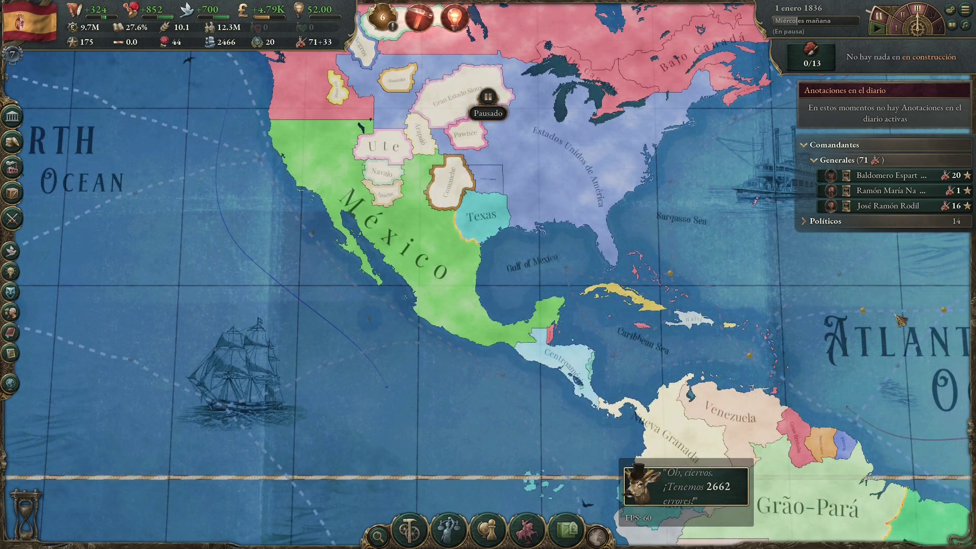
# Return to Victoria 3 and examine México and its surroundings on the map, briefly checking the game menu
pyautogui.scroll(3, 592, 274)
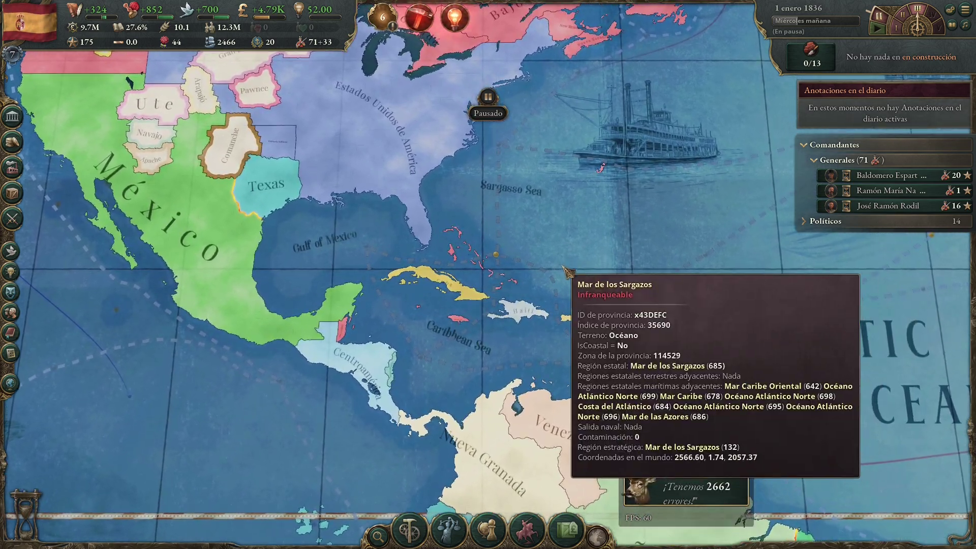
pyautogui.scroll(1, 516, 274)
pyautogui.scroll(-2, 516, 273)
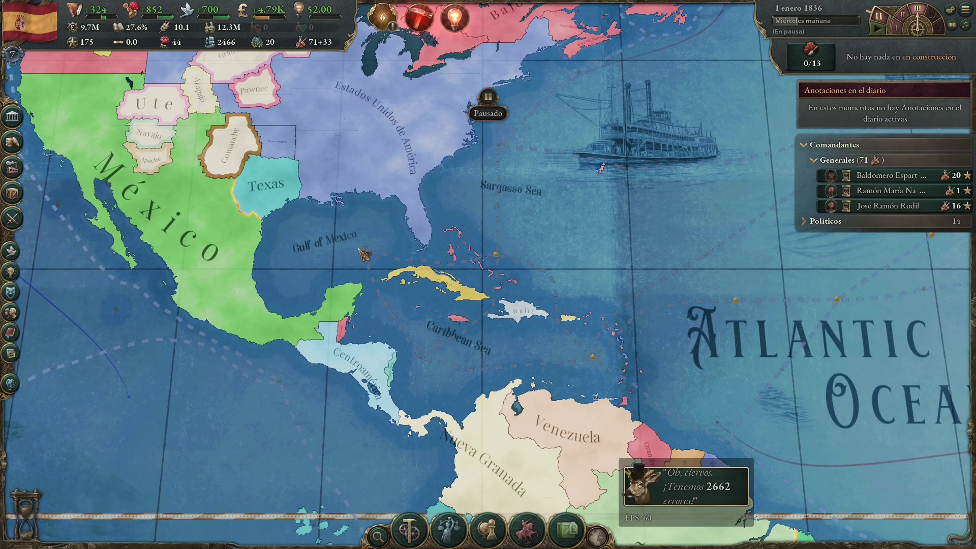
pyautogui.scroll(3, 374, 275)
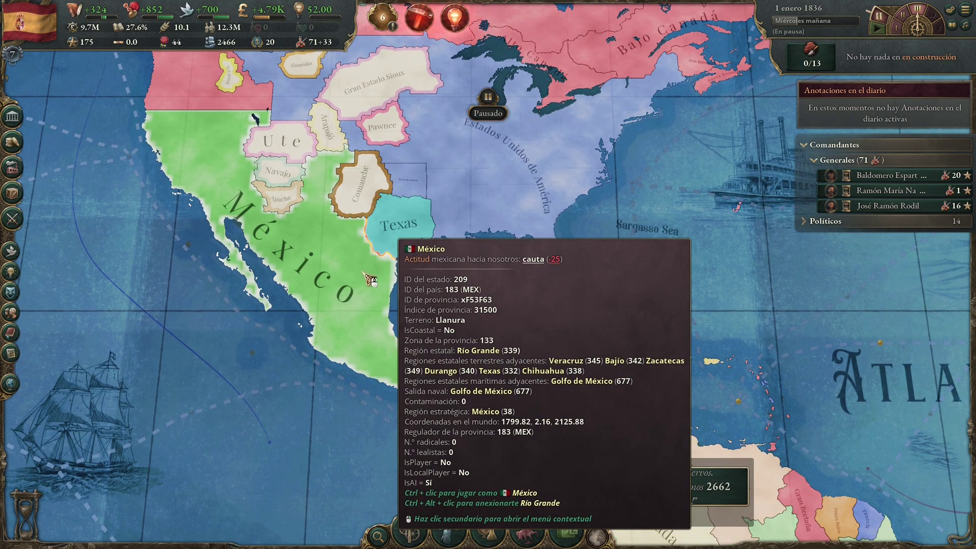
pyautogui.scroll(2, 366, 280)
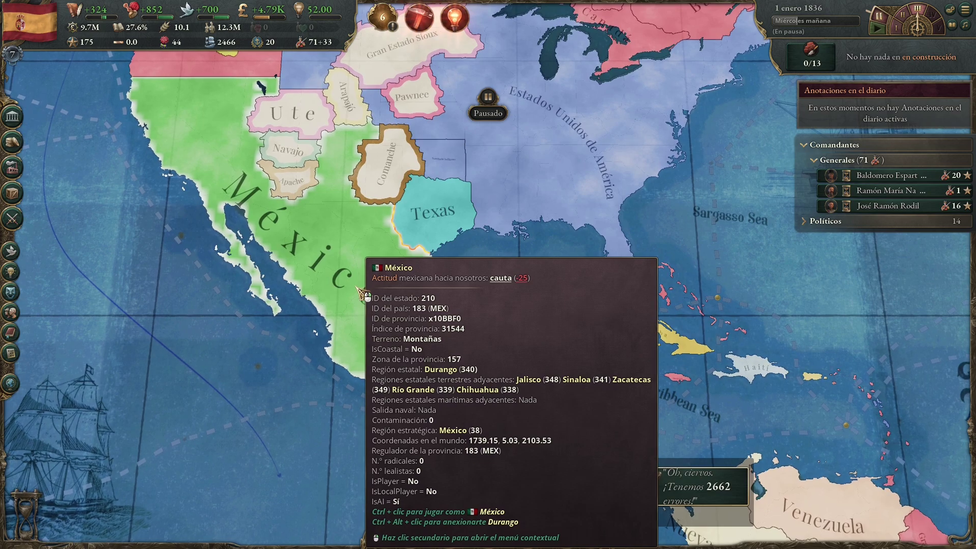
pyautogui.scroll(-3, 326, 266)
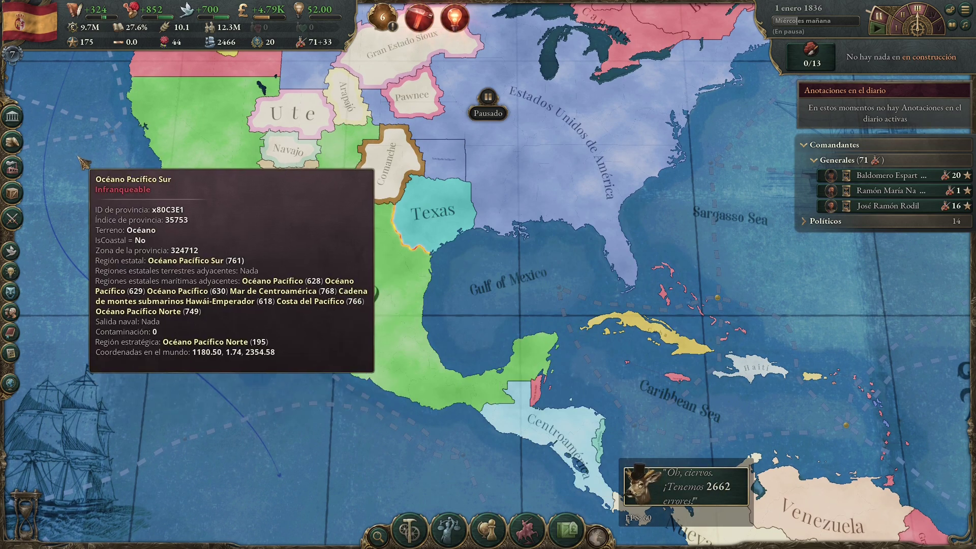
pyautogui.press('Escape')
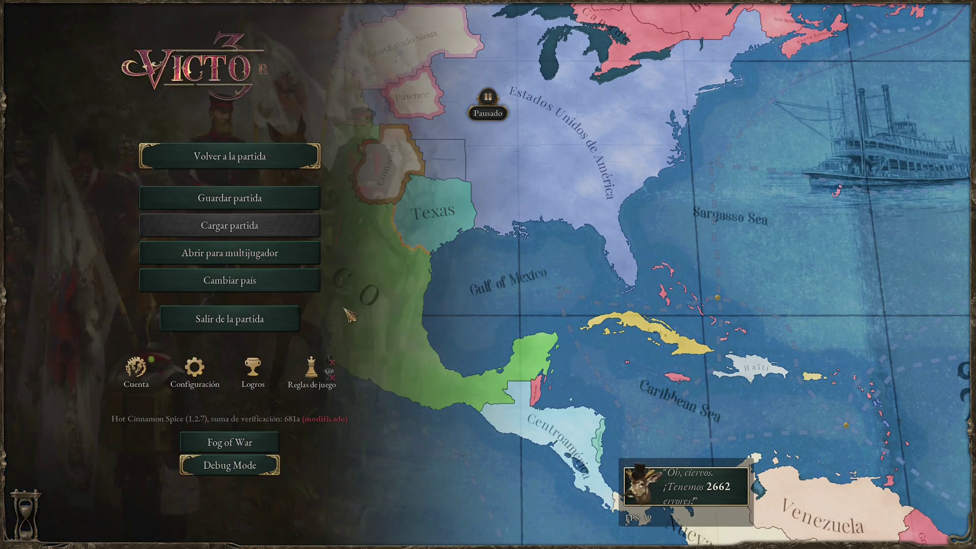
pyautogui.press('Escape')
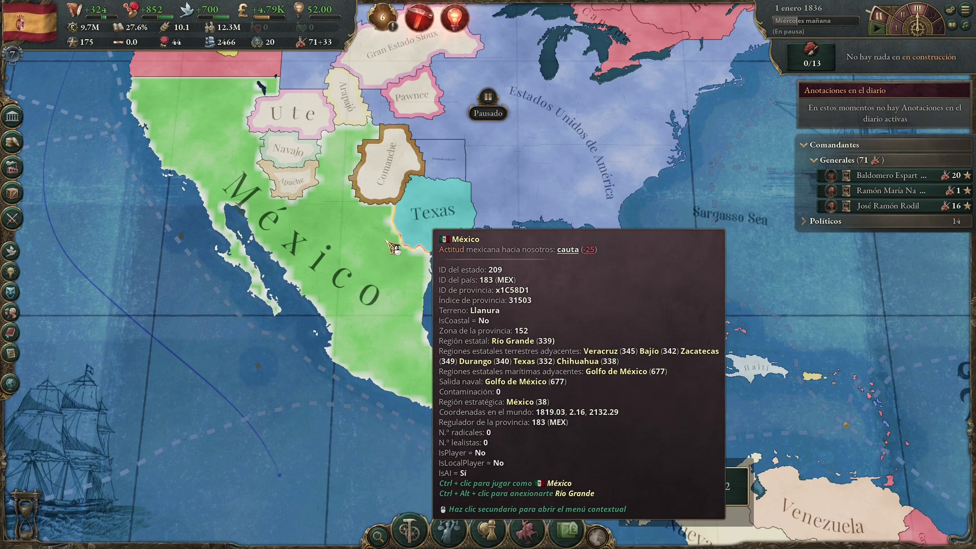
pyautogui.press('Escape')
pyautogui.press('Escape')
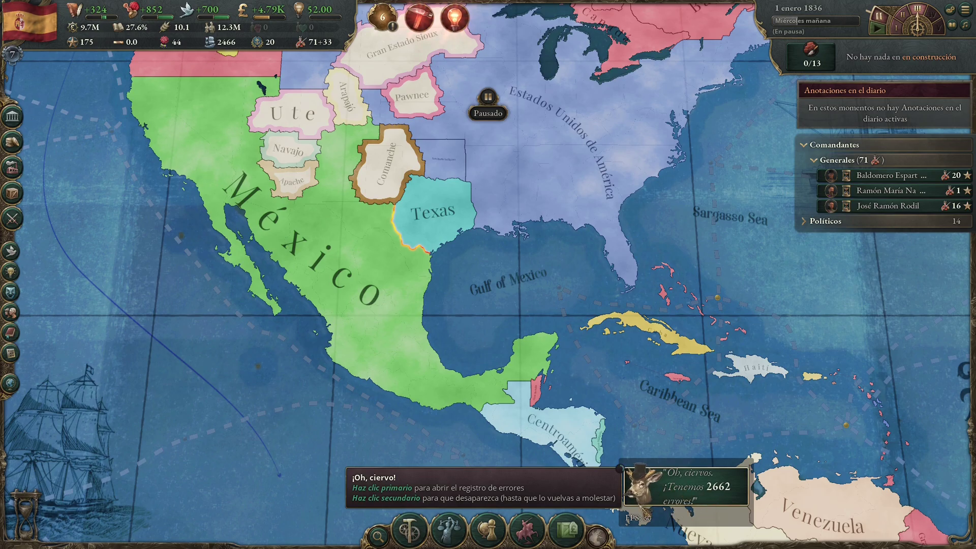
# Annex the Centroamérica state of Guatemala to España directly on the map
pyautogui.scroll(6, 467, 301)
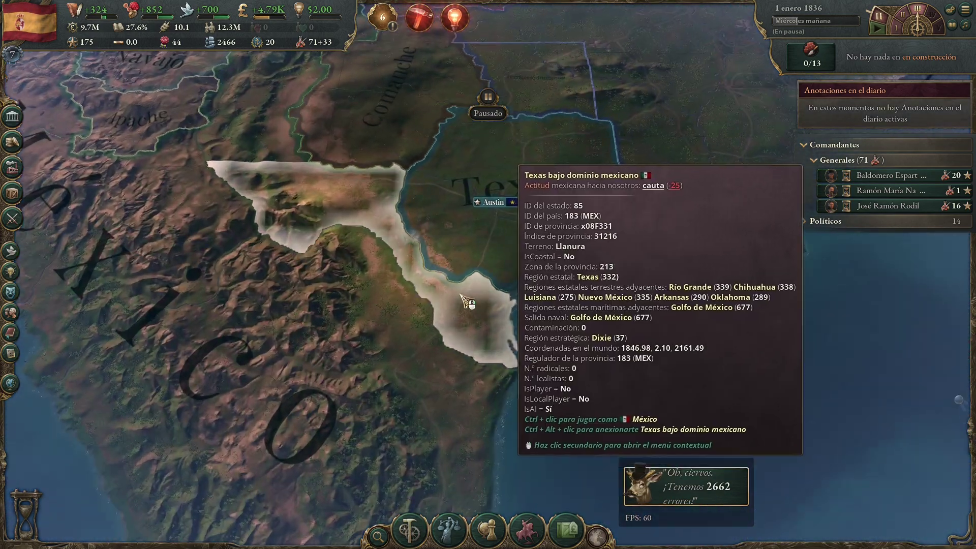
pyautogui.scroll(-6, 464, 301)
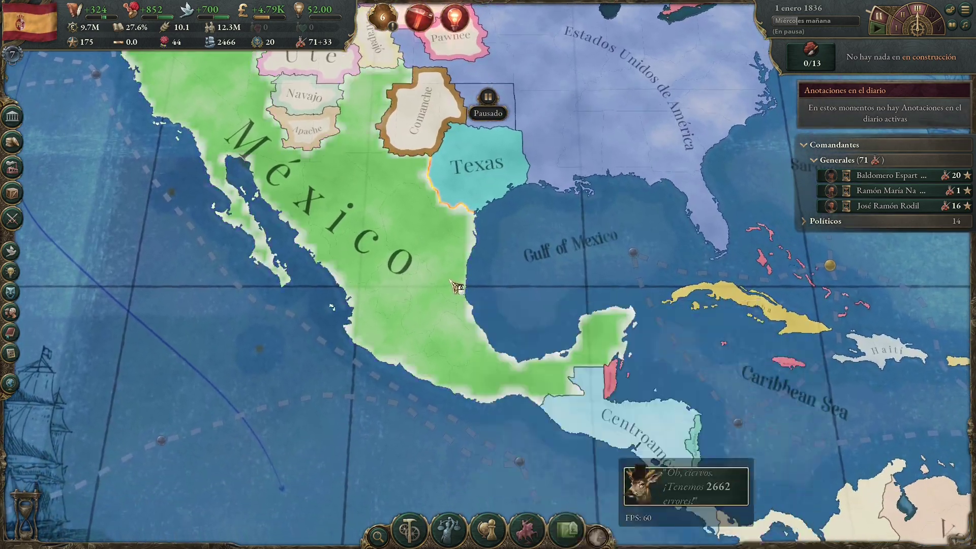
pyautogui.scroll(5, 562, 375)
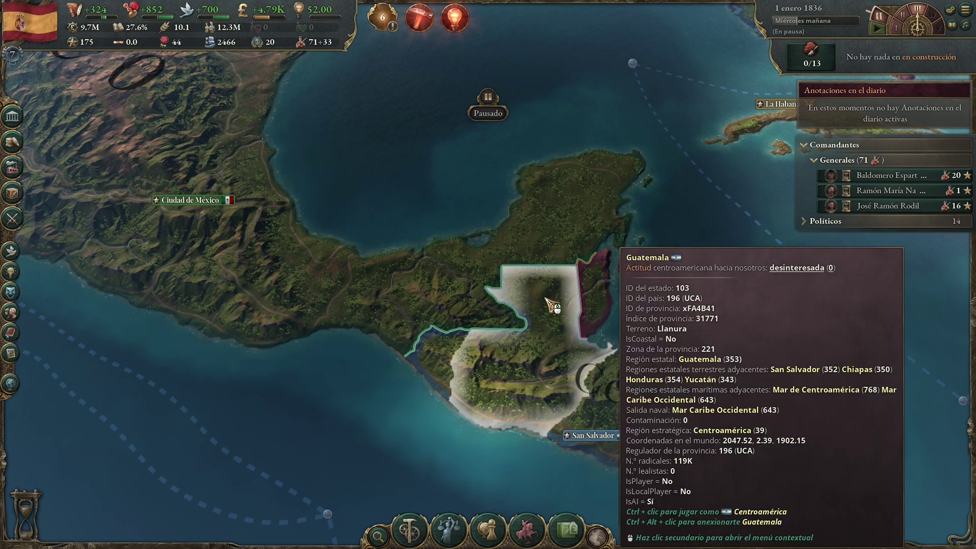
pyautogui.keyDown('ctrl'); pyautogui.keyDown('alt'); pyautogui.click(551, 305); pyautogui.keyUp('alt'); pyautogui.keyUp('ctrl')
pyautogui.scroll(-5, 529, 315)
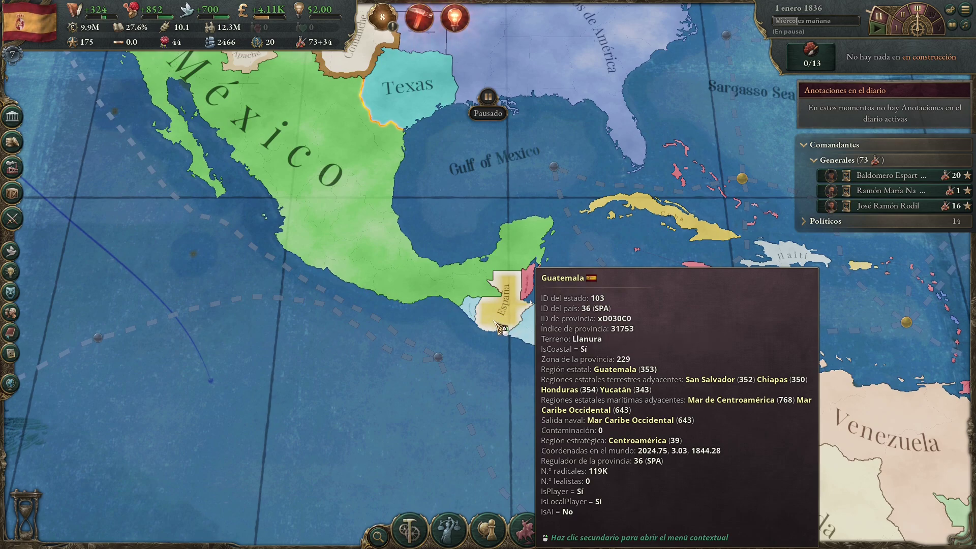
pyautogui.scroll(-3, 496, 322)
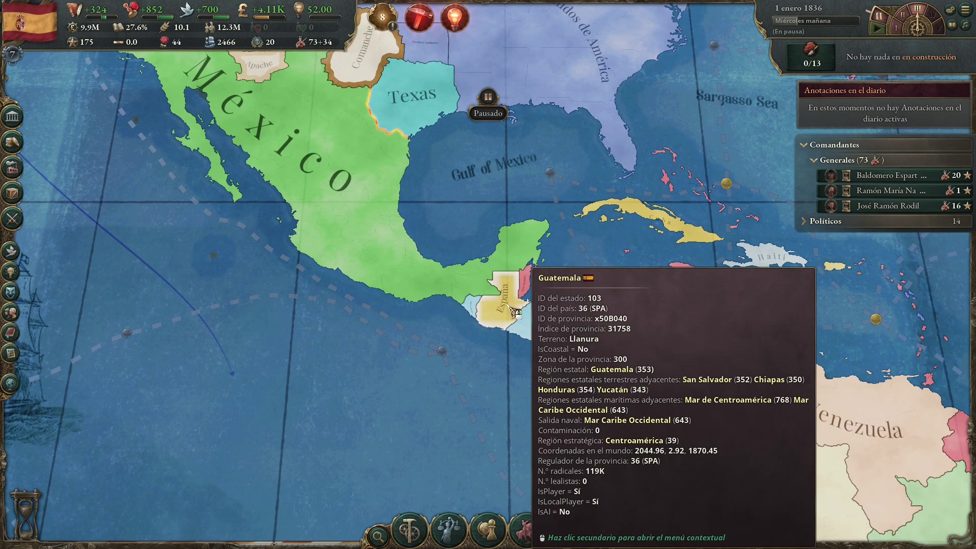
pyautogui.scroll(-3, 496, 321)
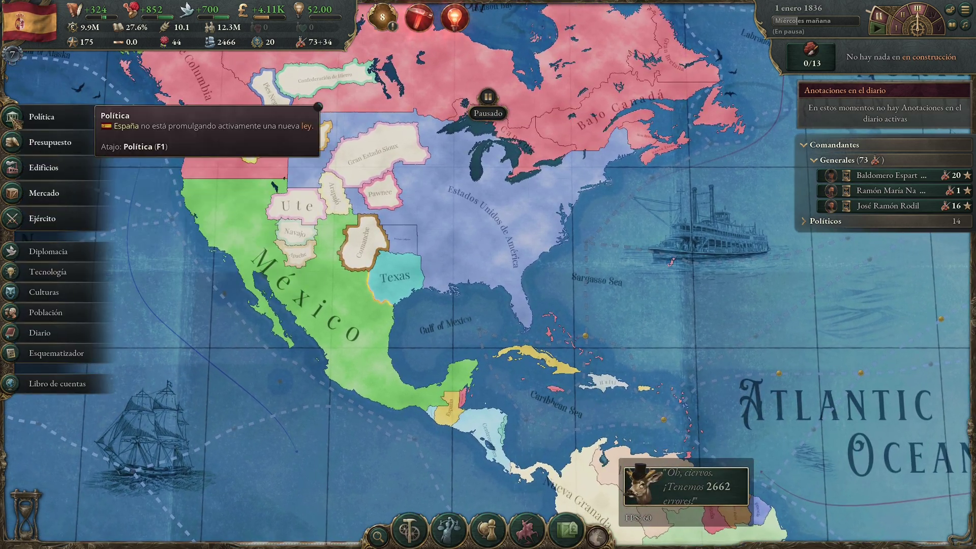
# Open the overview of España's laws, passing through its government overview
pyautogui.click(15, 116)
pyautogui.click(366, 98)
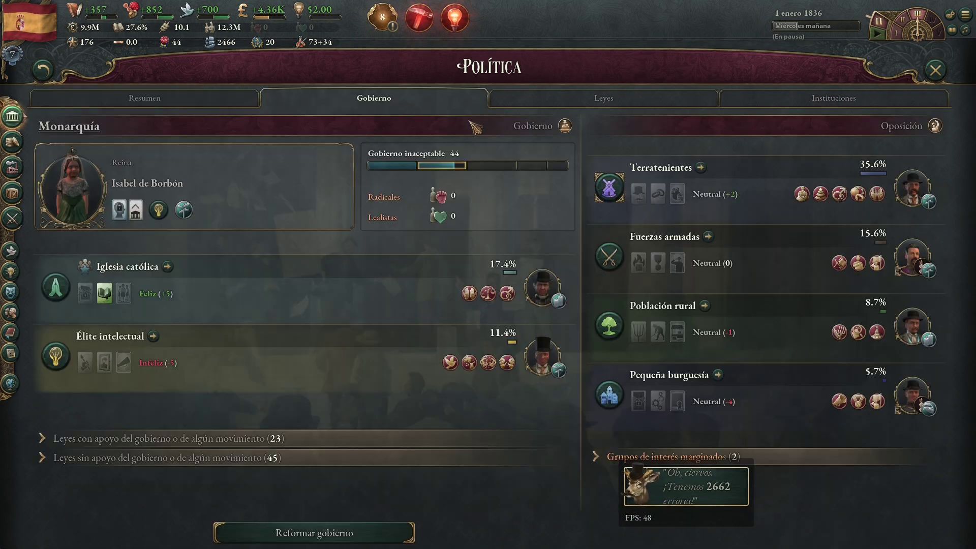
pyautogui.click(592, 98)
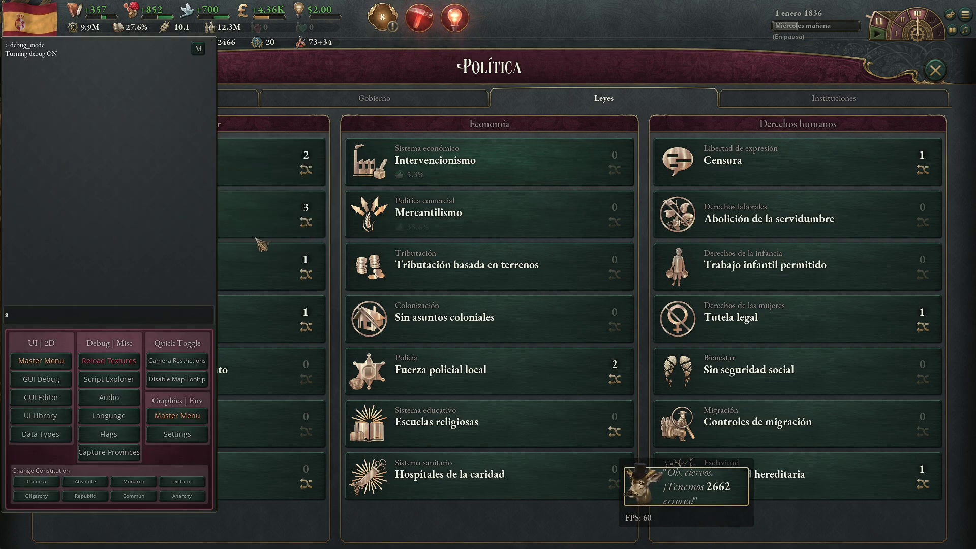
# Open the debug console and recall the earlier command change_law law_laissez_faire from its history
pyautogui.press('`')
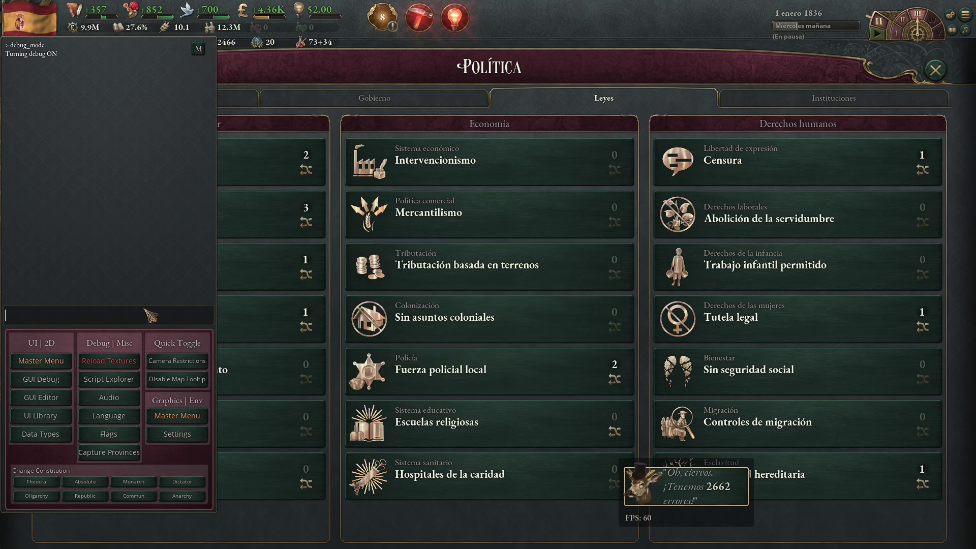
pyautogui.press('`')
pyautogui.press('`')
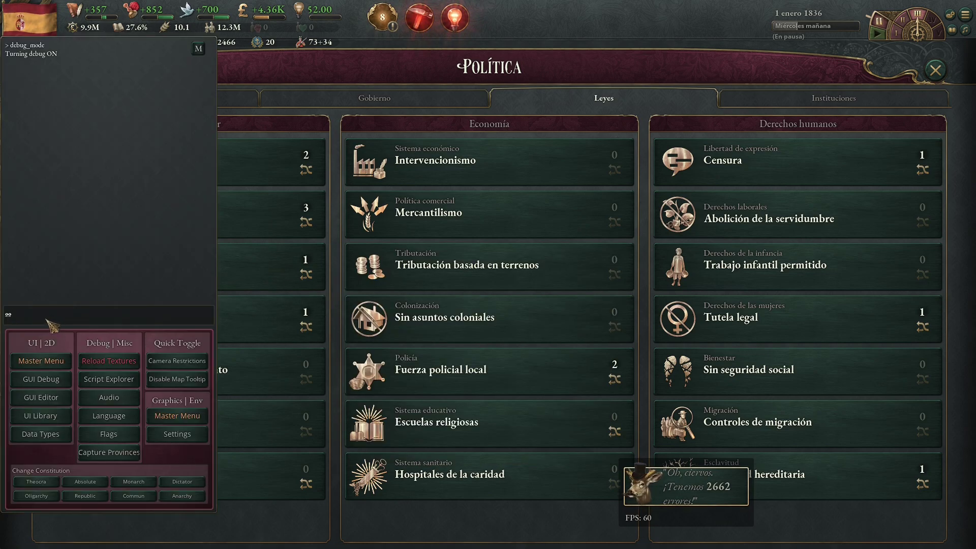
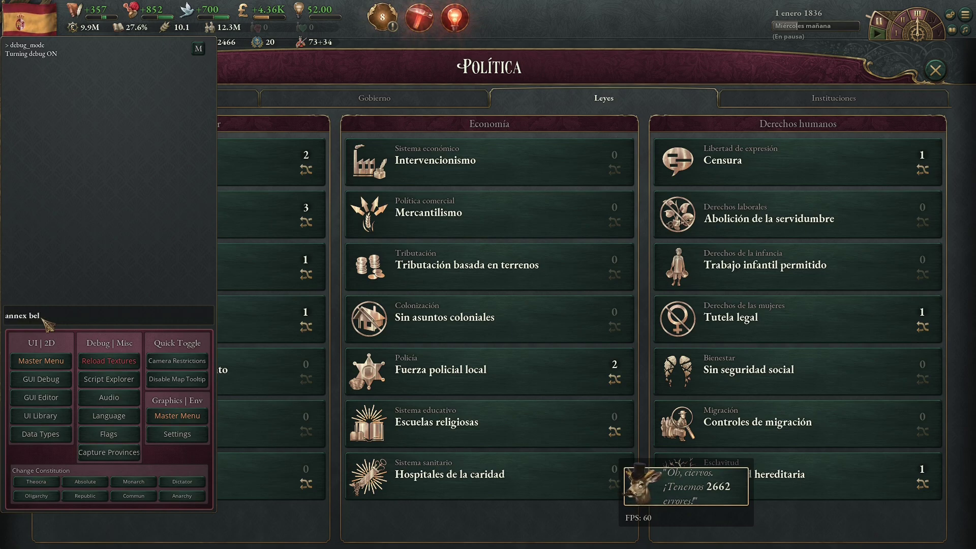
pyautogui.press('Up')
pyautogui.press('Up')
pyautogui.press('Up')
pyautogui.press('Up')
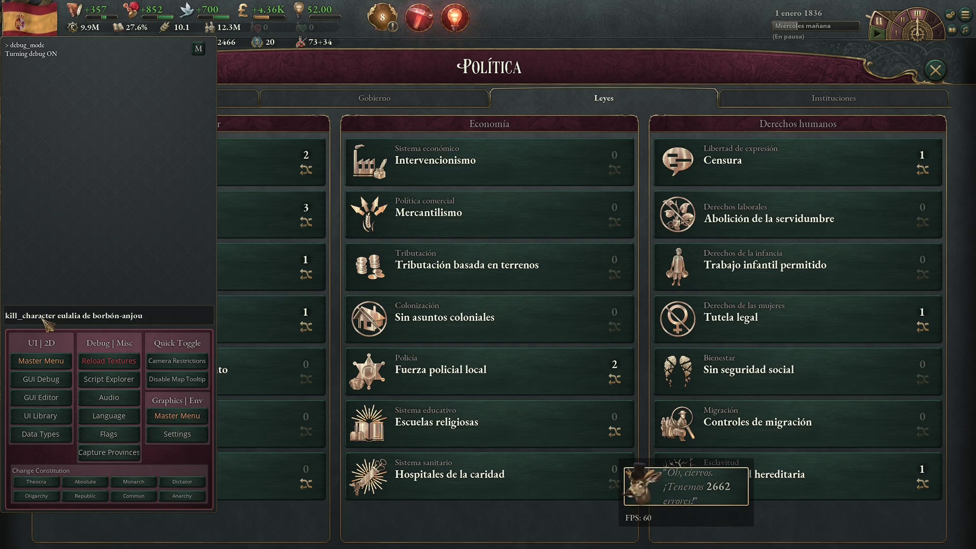
pyautogui.press('Down')
pyautogui.press('Down')
pyautogui.press('Up')
pyautogui.press('Up')
pyautogui.press('Up')
pyautogui.press('Up')
pyautogui.press('Up')
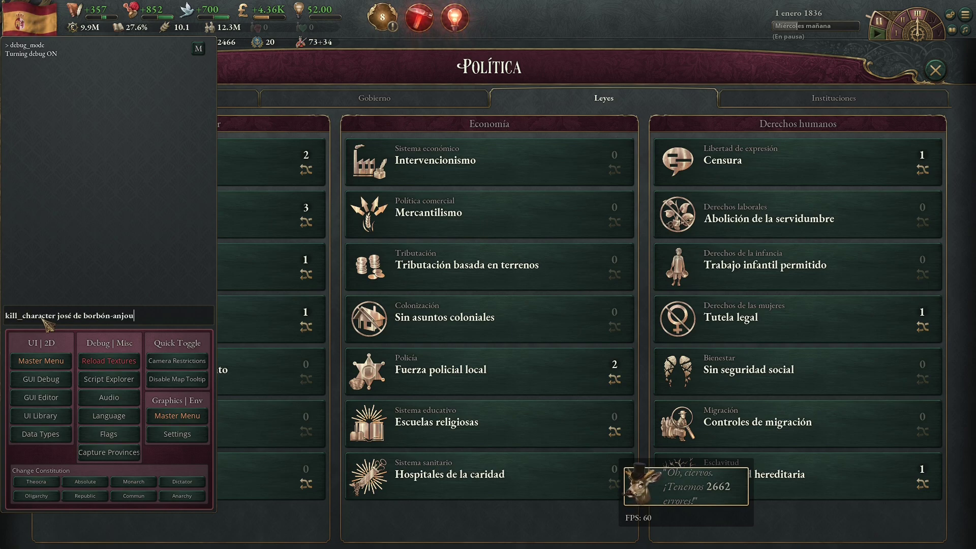
pyautogui.press('Up')
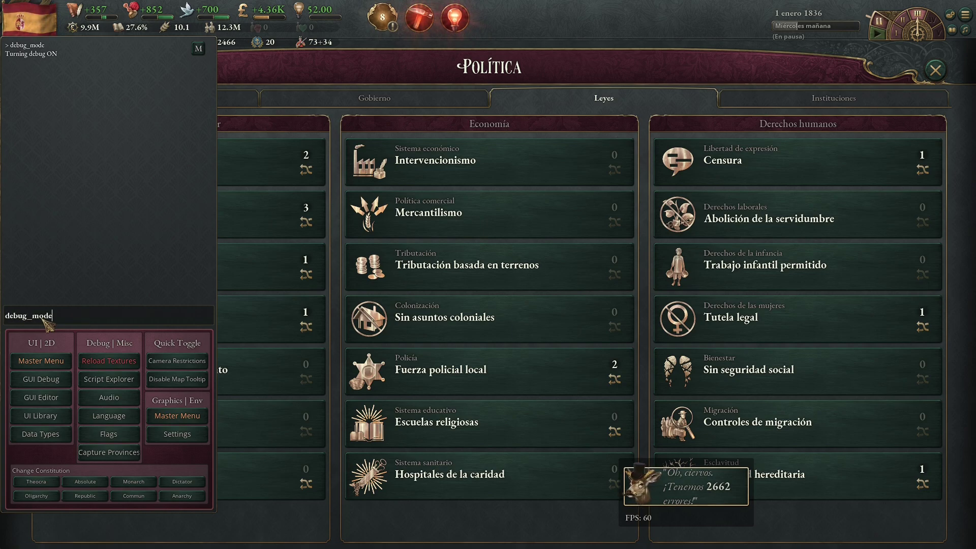
pyautogui.press('Down')
pyautogui.press('Down')
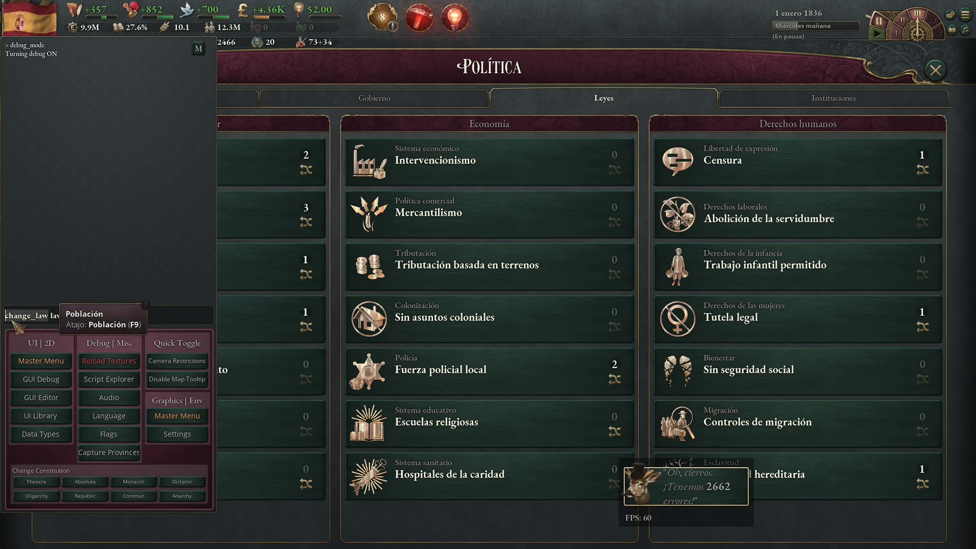
# Run change_law law_laissez_faire with the Sistema económico laws on view, accept the law notice, and return to the laws overview
pyautogui.click(117, 316)
pyautogui.moveTo(115, 317); pyautogui.dragTo(50, 318)
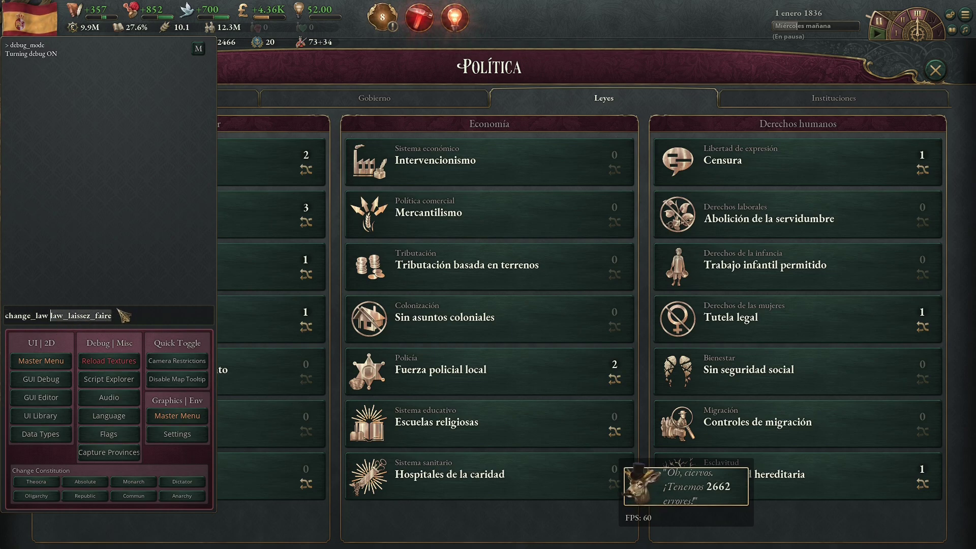
pyautogui.click(136, 316)
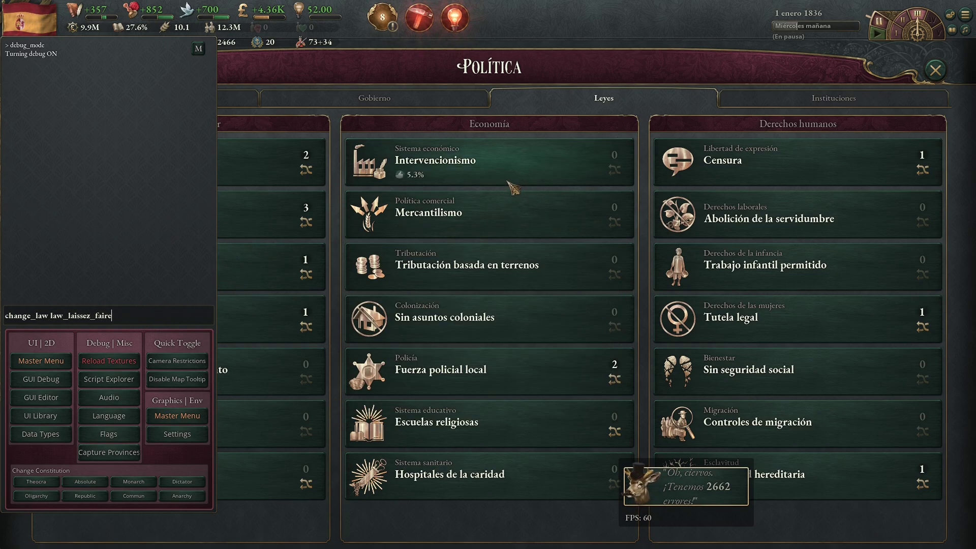
pyautogui.moveTo(475, 200)
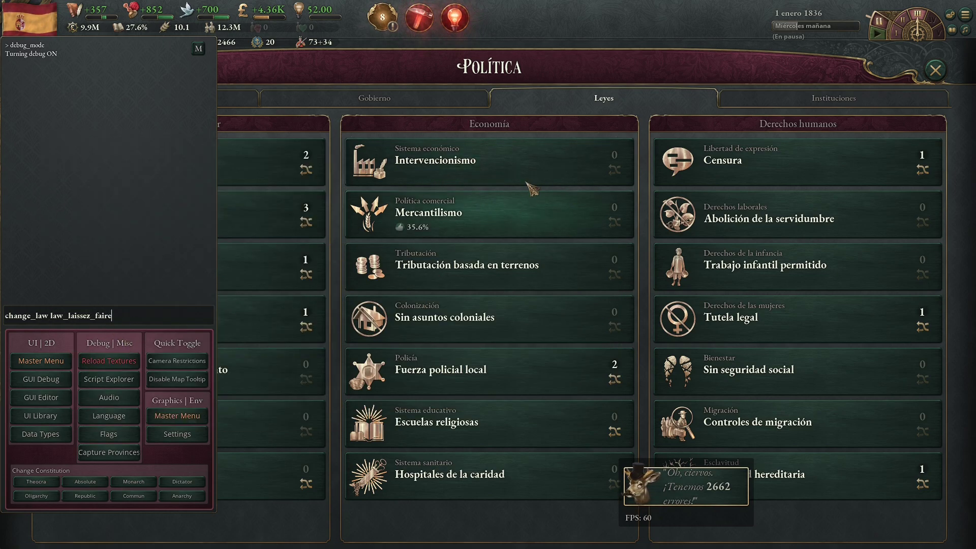
pyautogui.click(516, 167)
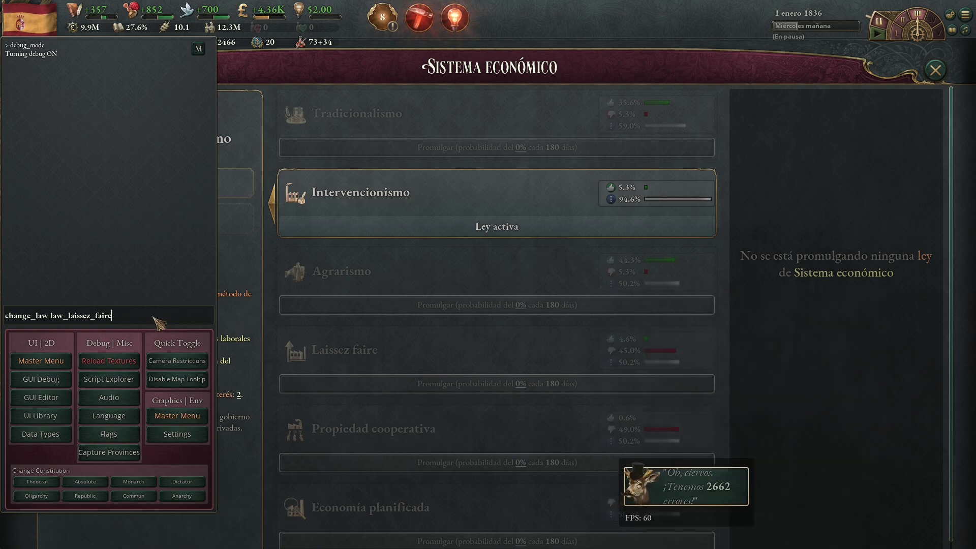
pyautogui.press('Return')
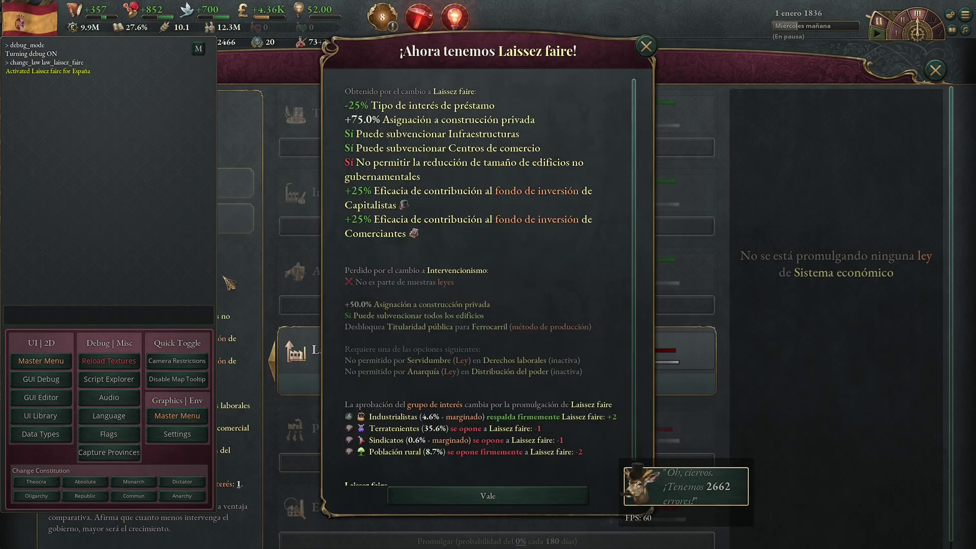
pyautogui.click(468, 494)
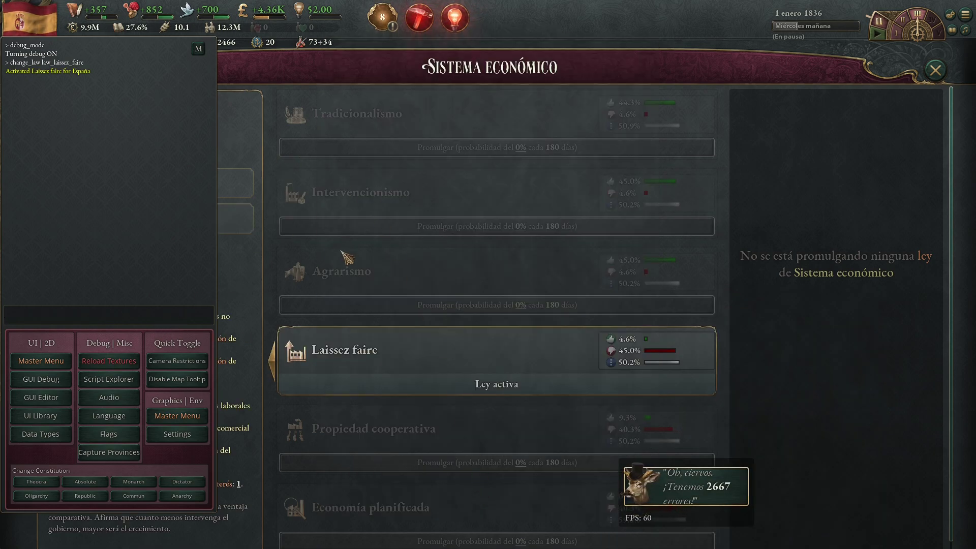
pyautogui.press('`')
pyautogui.press('Escape')
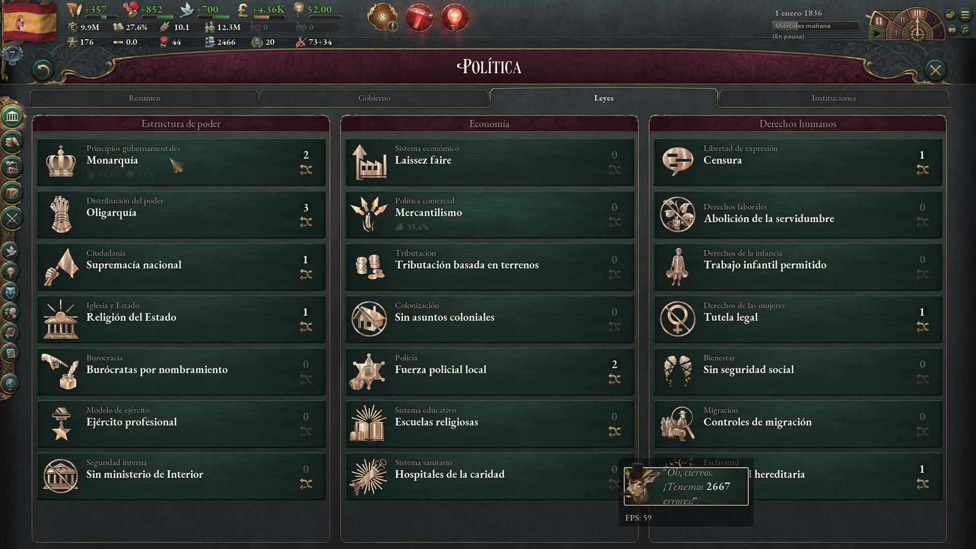
# Change España's constitution to Republic with the debug tools, accept both law notices, and close the console
pyautogui.press('`')
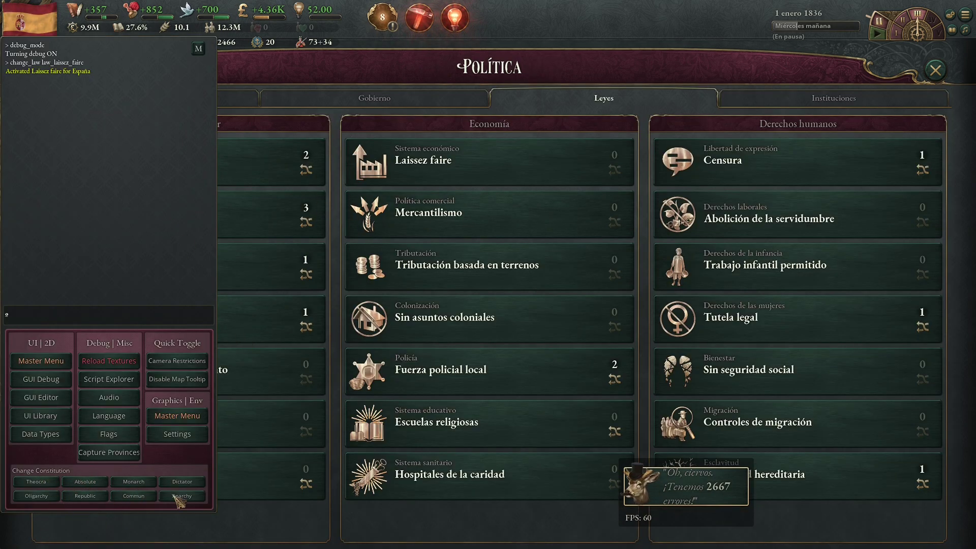
pyautogui.click(85, 496)
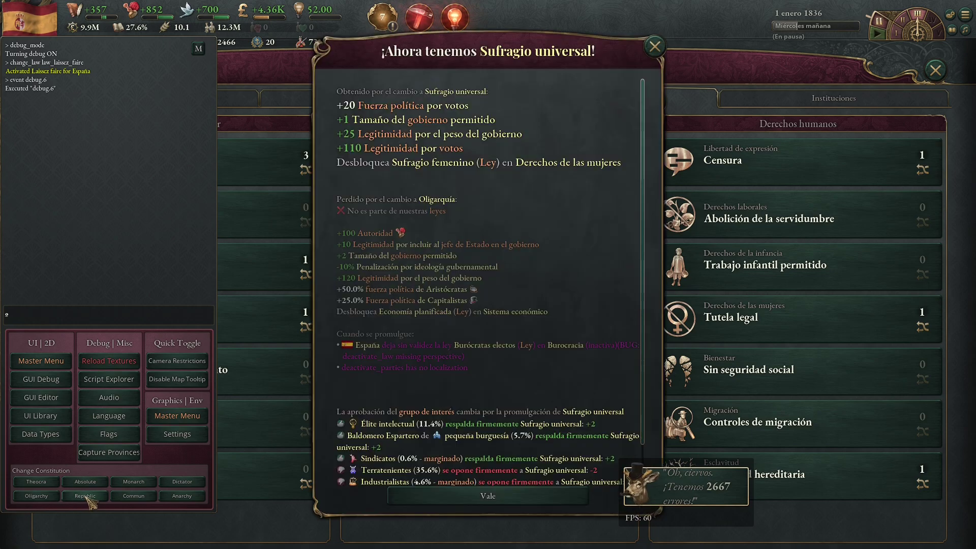
pyautogui.click(487, 506)
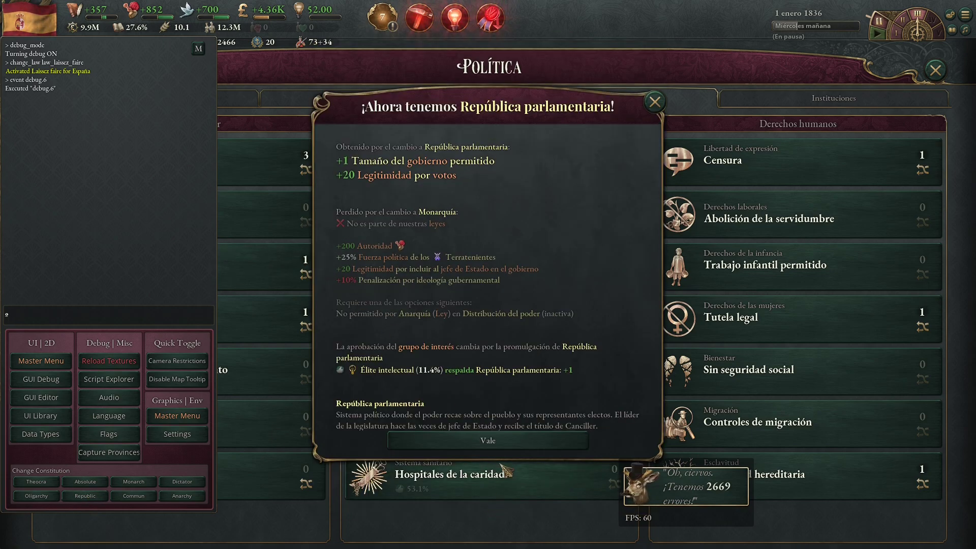
pyautogui.click(488, 441)
pyautogui.press('`')
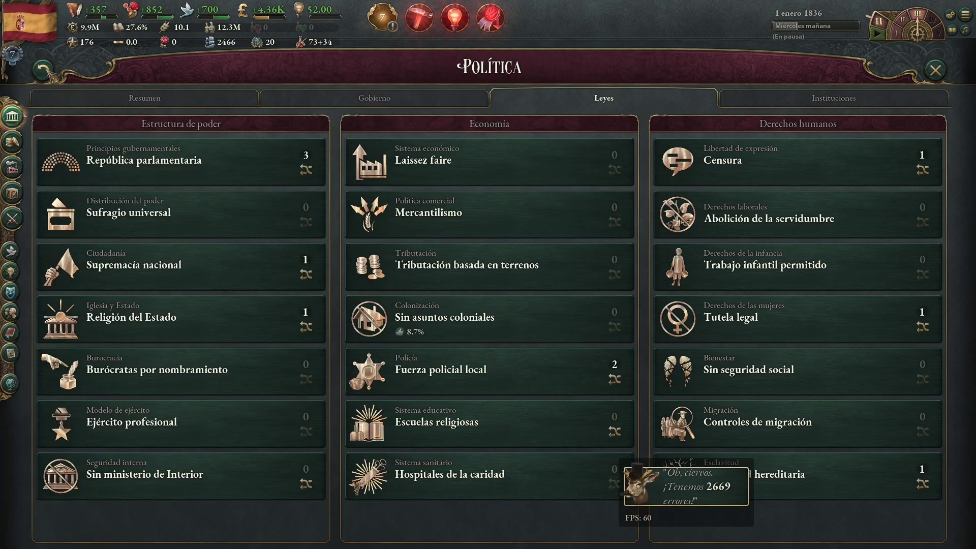
# Leave the politics screen, open España's country overview, let the game run to 3 enero 1836, and inspect the ruler's details
pyautogui.click(42, 71)
pyautogui.click(12, 116)
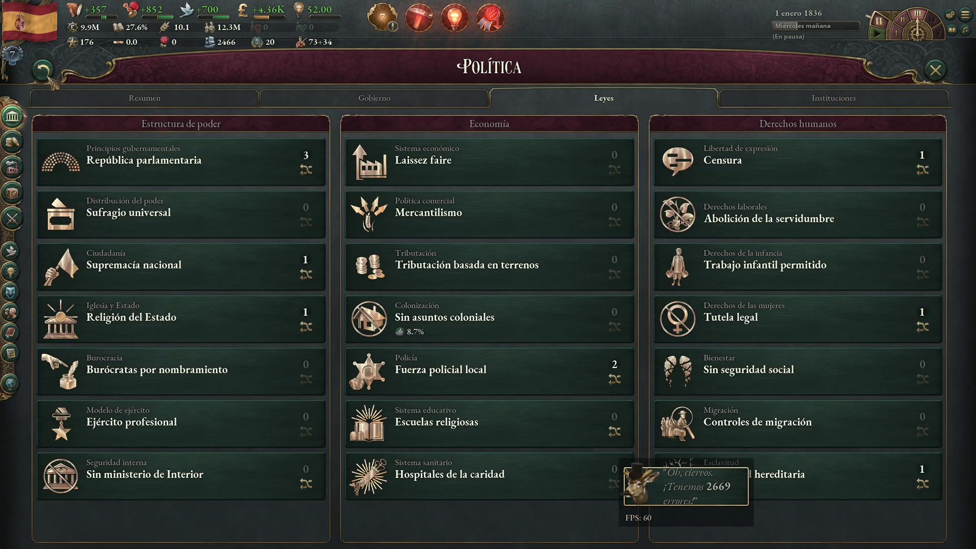
pyautogui.click(96, 96)
pyautogui.click(949, 70)
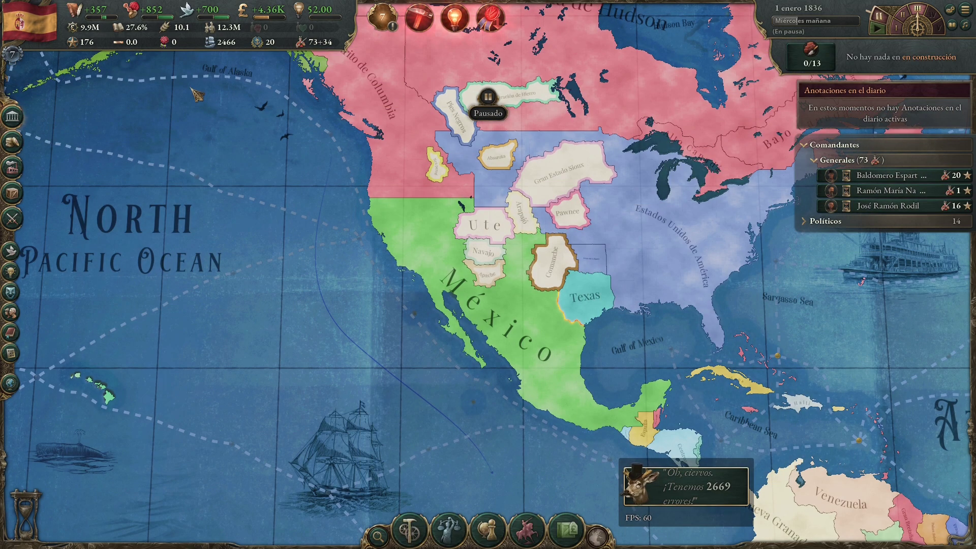
pyautogui.click(28, 20)
pyautogui.press('space')
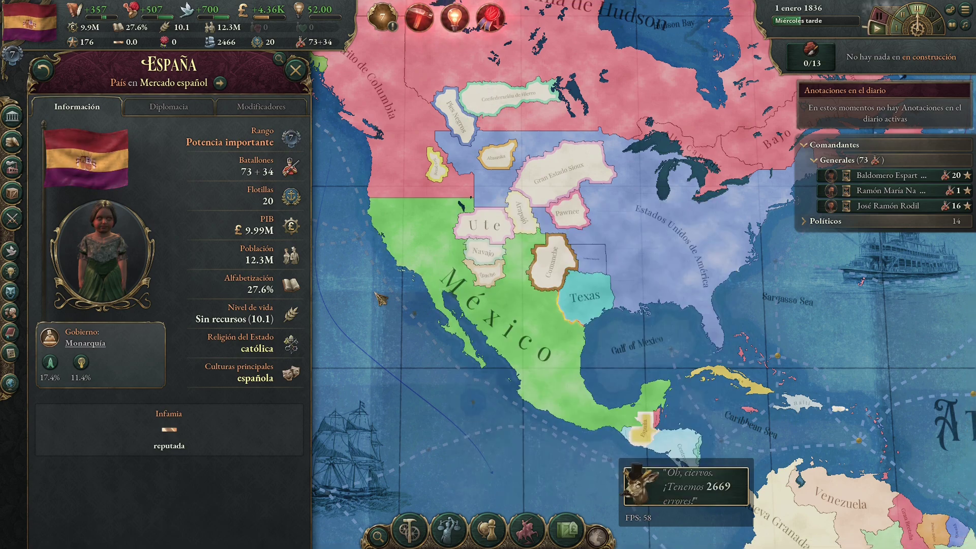
pyautogui.moveTo(102, 252)
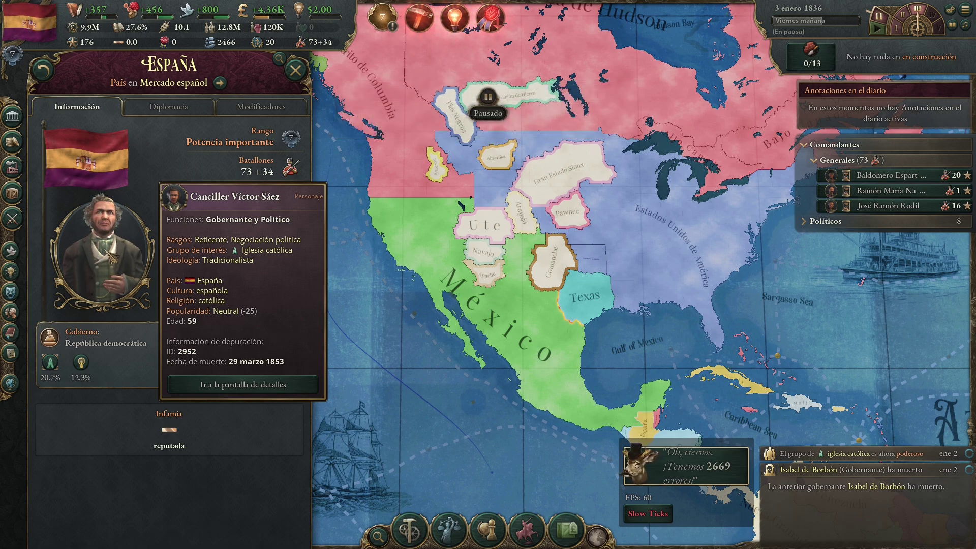
# Kill España's ruling chancellor with the kill_character console command and the character's full name, and close the console
pyautogui.press('`')
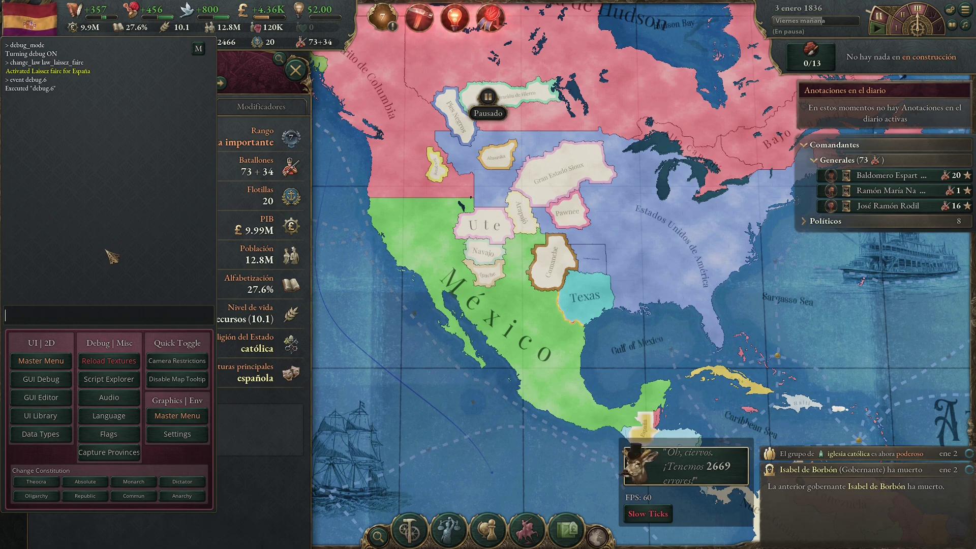
pyautogui.write('kill_character')
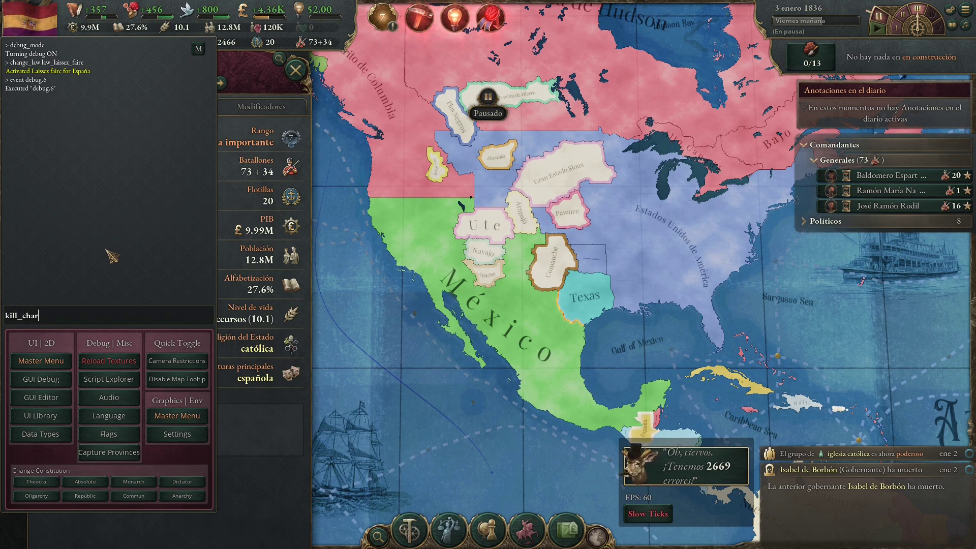
pyautogui.press('`')
pyautogui.moveTo(87, 259)
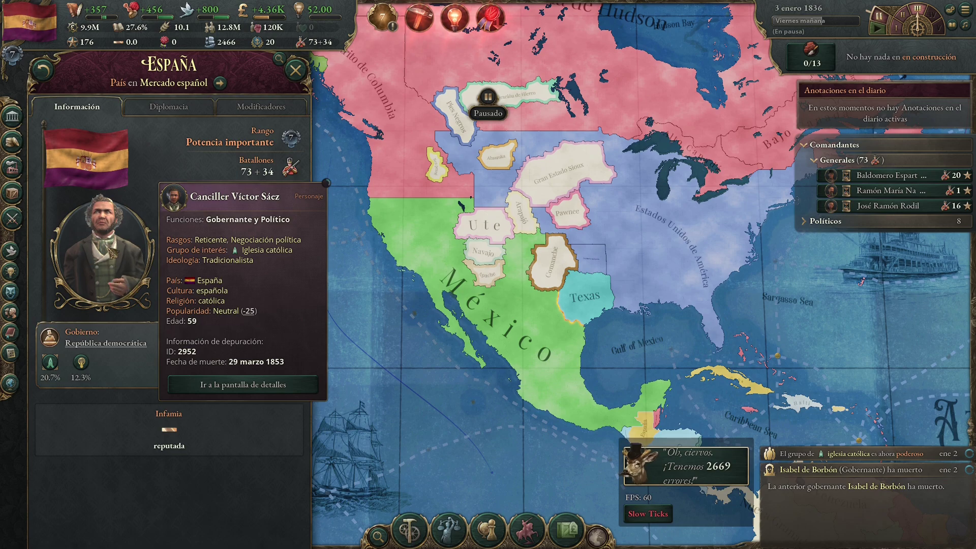
pyautogui.press('`')
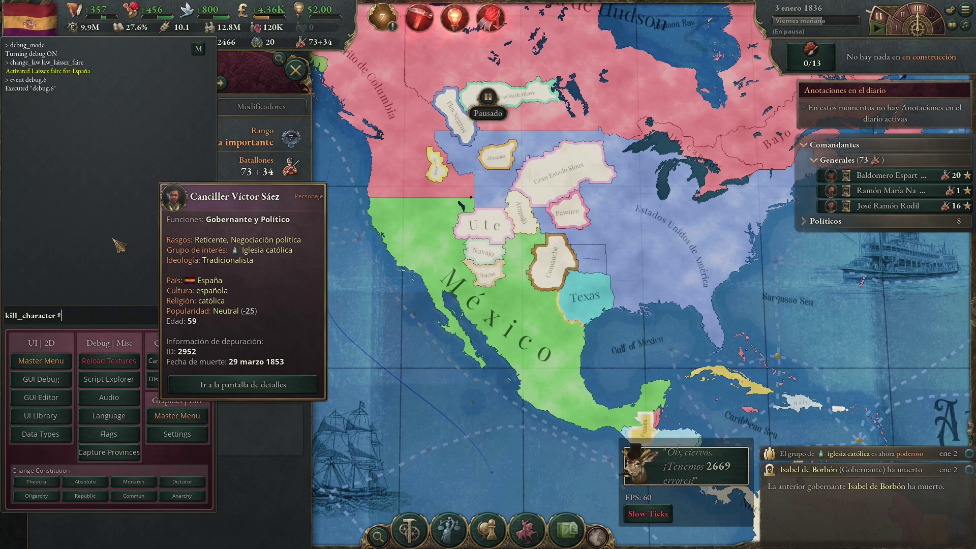
pyautogui.write('víctor s')
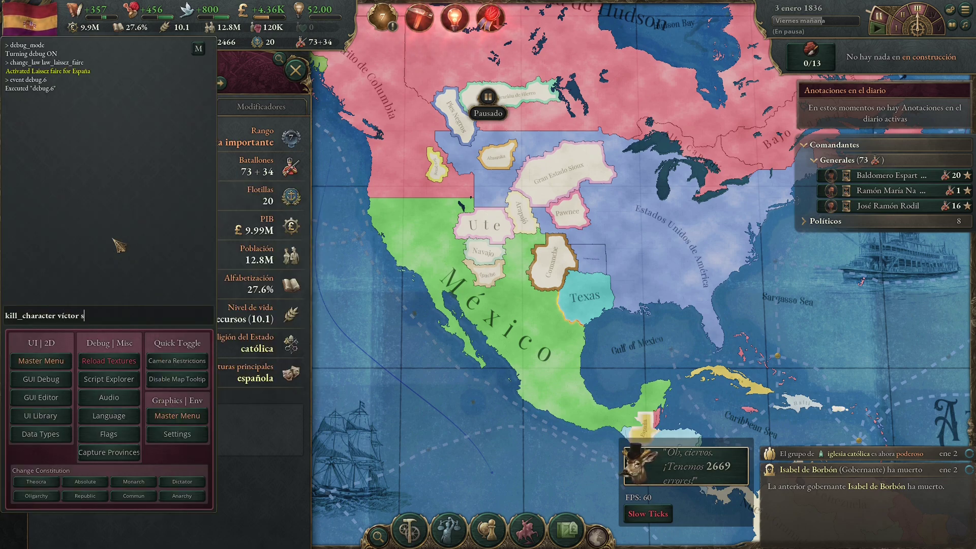
pyautogui.write('áez')
pyautogui.press('`')
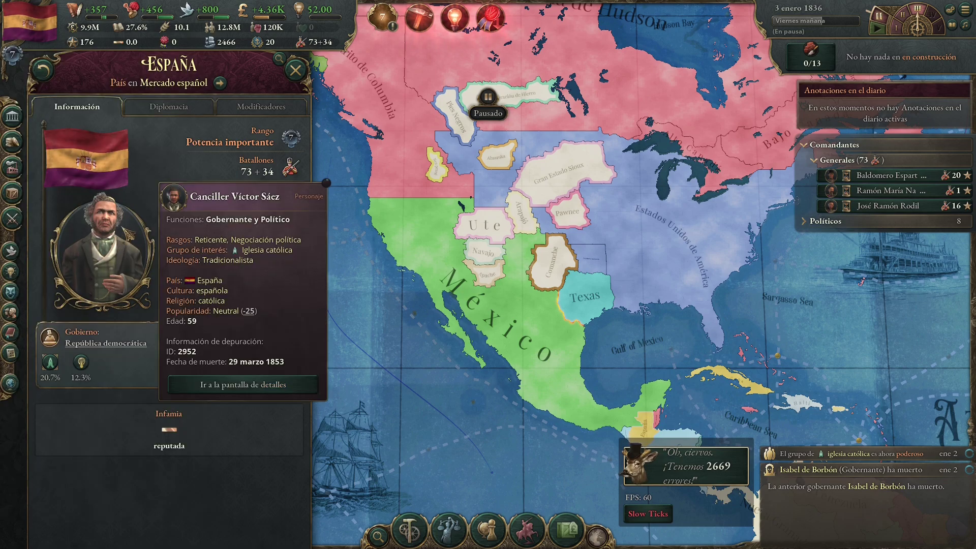
pyautogui.press('`')
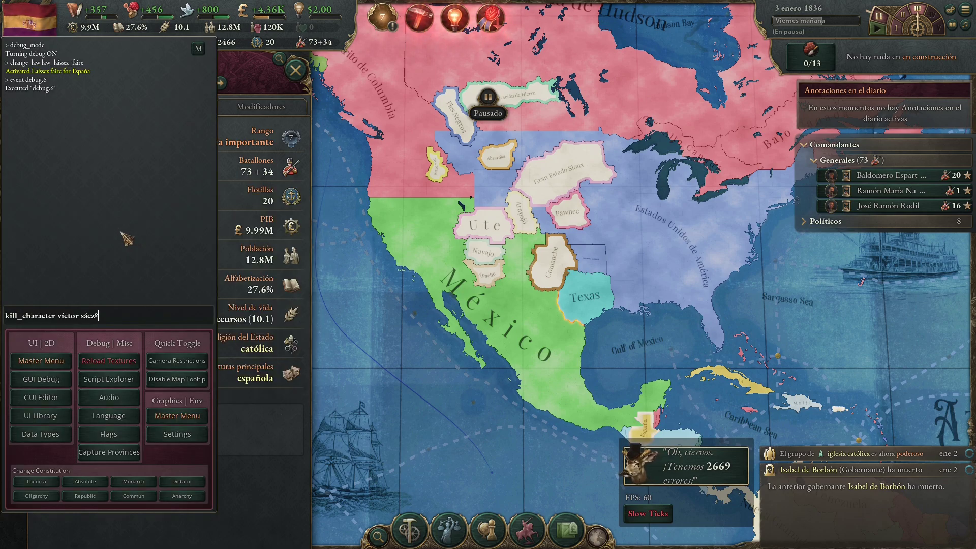
pyautogui.press('Return')
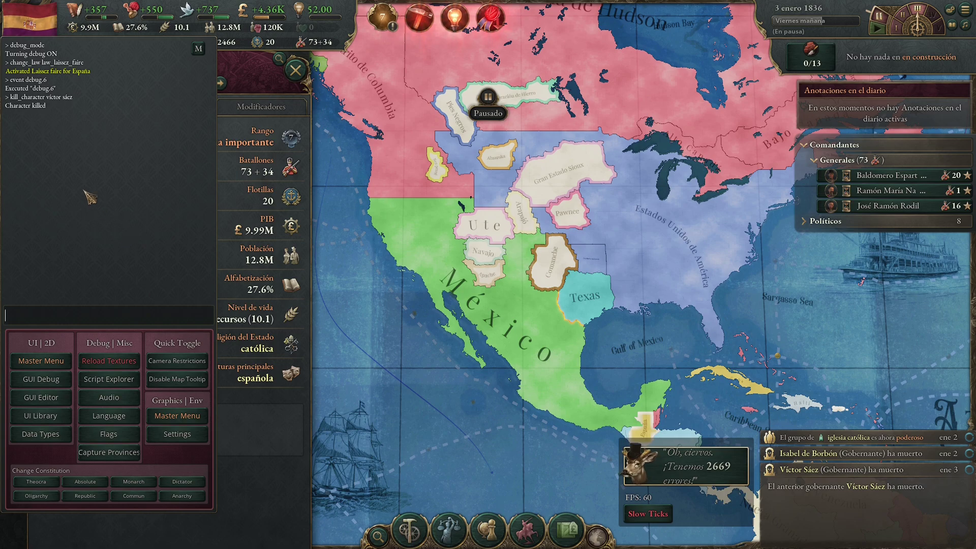
pyautogui.press('`')
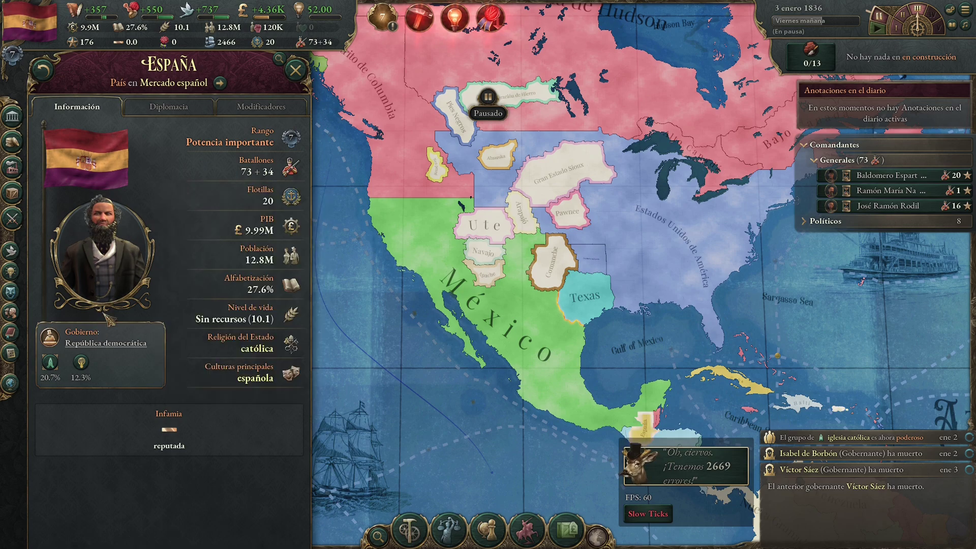
# Close España's country overview, switch to File Explorer, and open the Victoria 3 folder inside Documentos > Paradox Interactive
pyautogui.click(295, 70)
pyautogui.hotkey('alt', 'Tab')
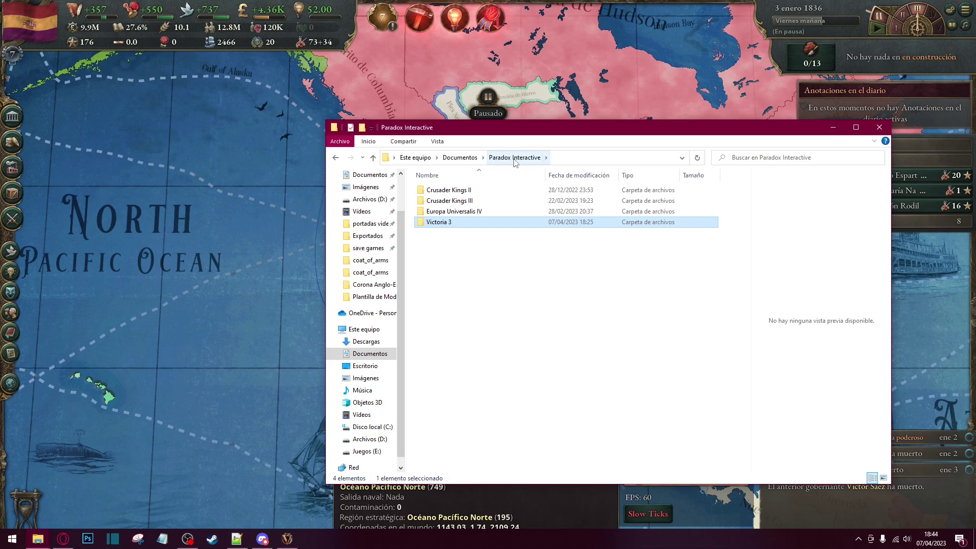
pyautogui.doubleClick(440, 224)
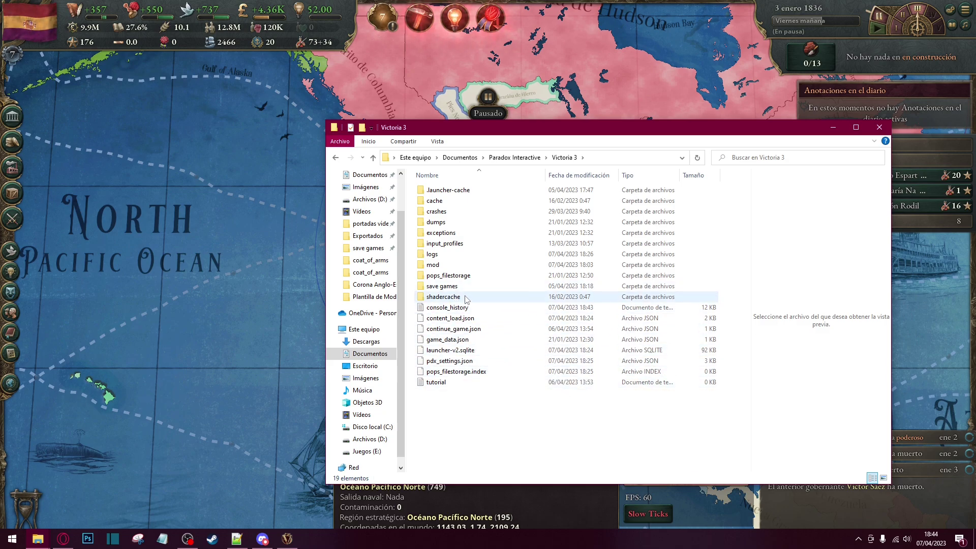
# Open pdx_settings.json in Notepad++, check that save_file_format is set to "text", close the file, and minimize the editor
pyautogui.rightClick(452, 362)
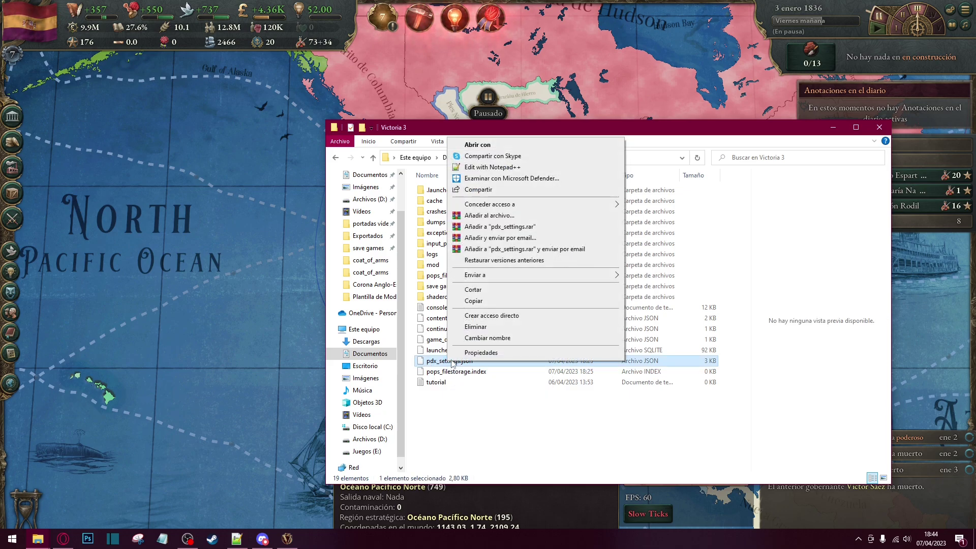
pyautogui.click(488, 168)
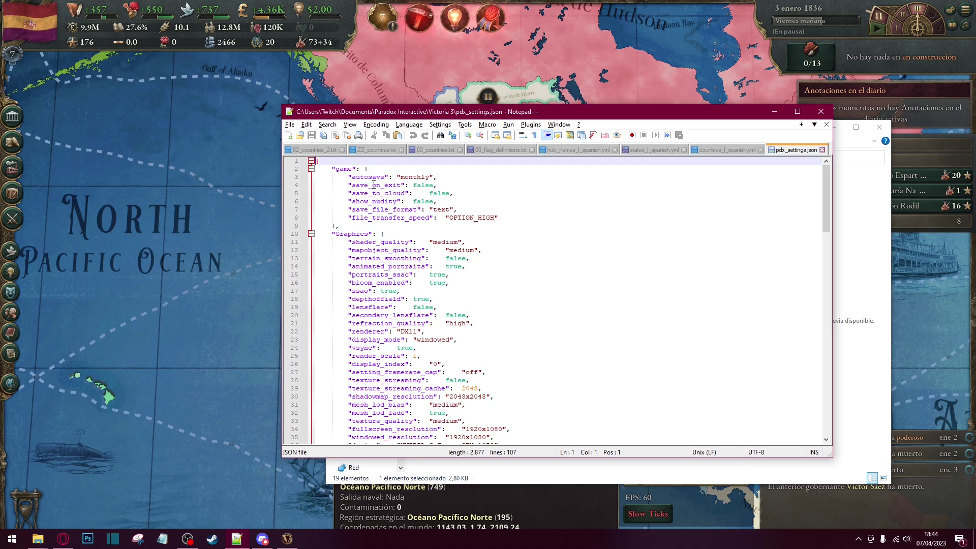
pyautogui.click(372, 210)
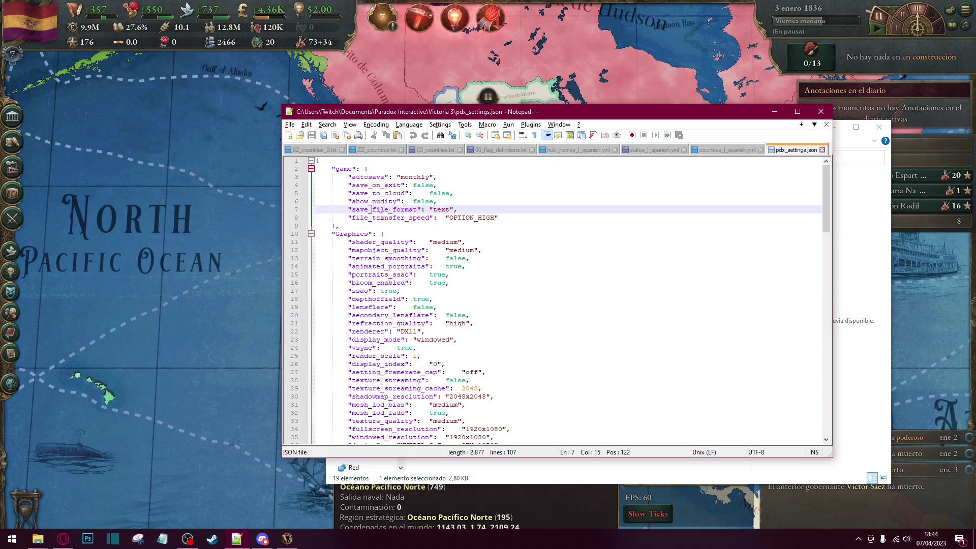
pyautogui.moveTo(451, 210); pyautogui.dragTo(438, 209)
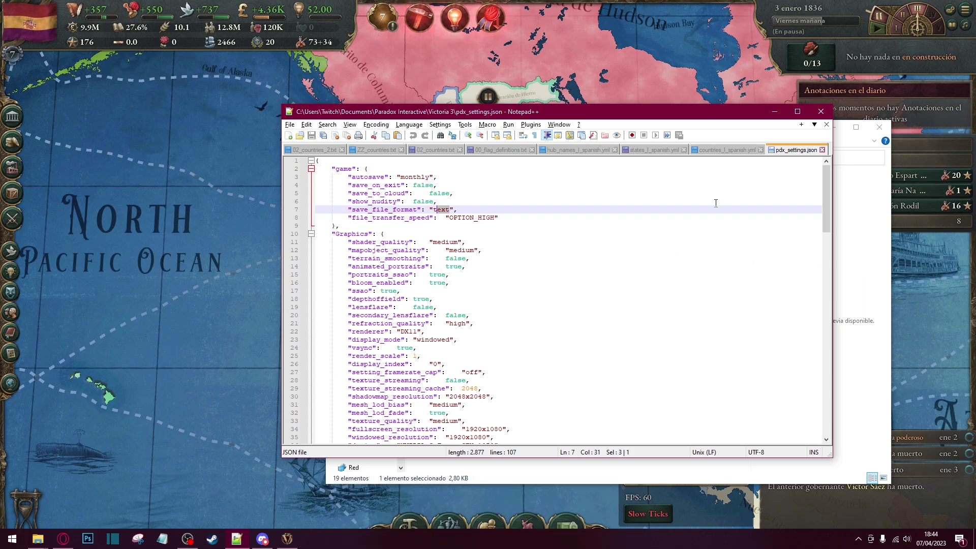
pyautogui.click(451, 210)
pyautogui.moveTo(451, 210); pyautogui.dragTo(434, 210)
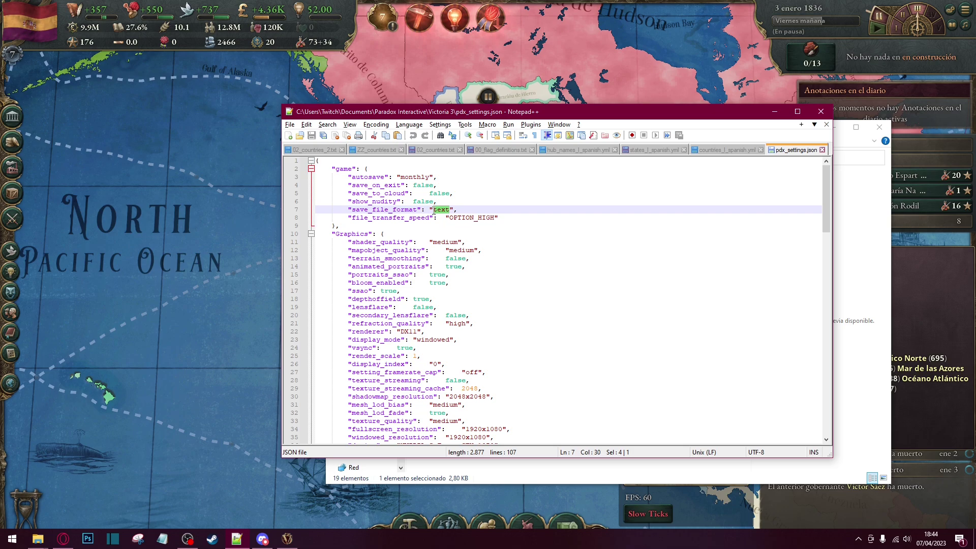
pyautogui.click(441, 210)
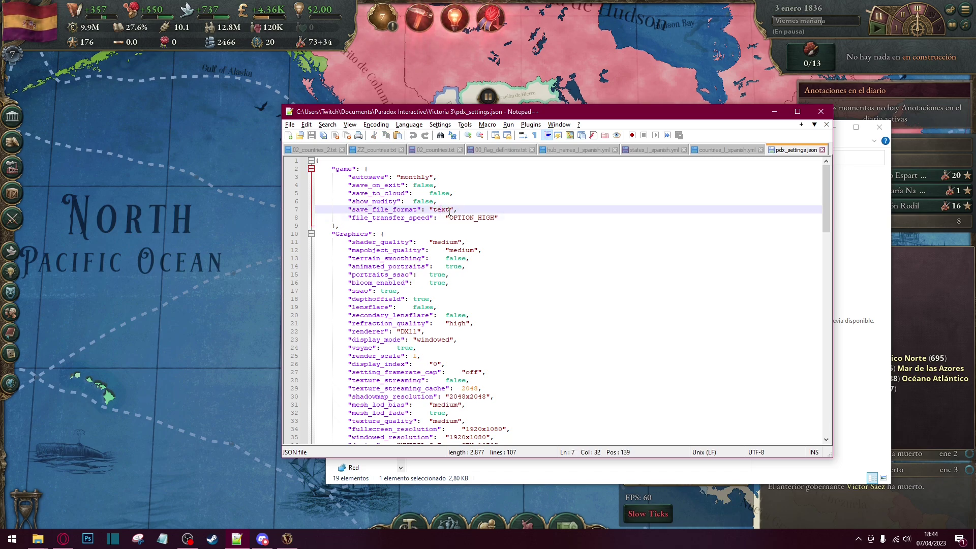
pyautogui.moveTo(451, 210); pyautogui.dragTo(442, 211)
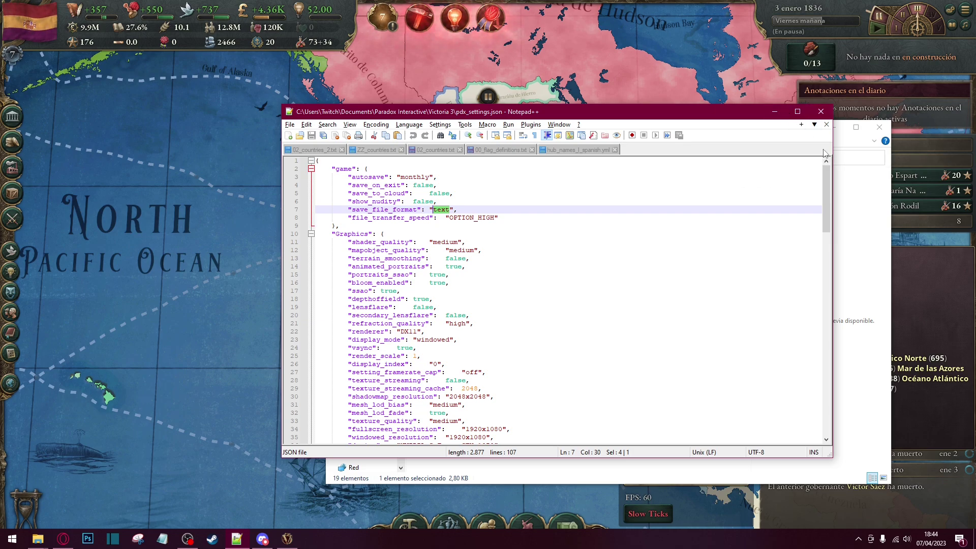
pyautogui.click(822, 150)
pyautogui.click(775, 111)
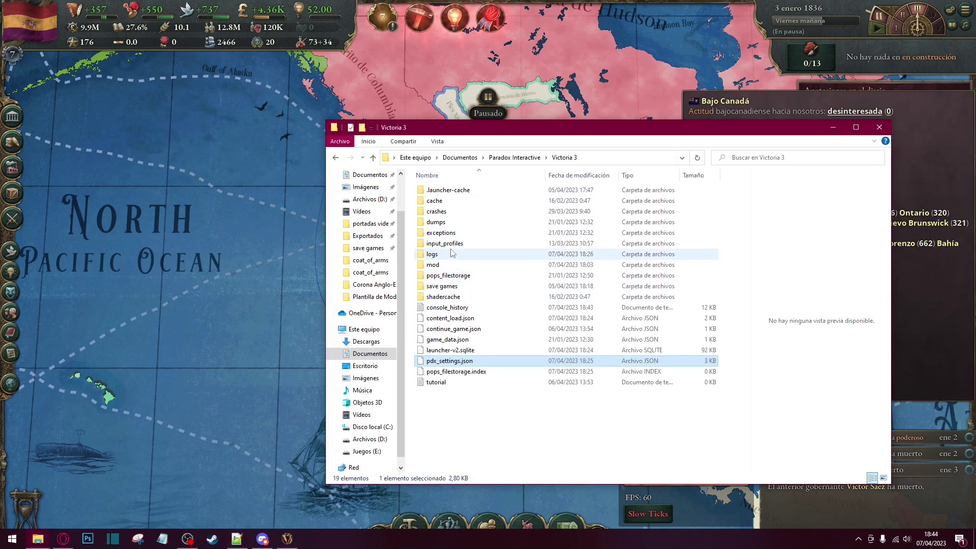
# Open Monarquia Anglo Española Final.v3 from the save games folder in Notepad++ and look over its metadata, down to the flag's texture line
pyautogui.doubleClick(451, 287)
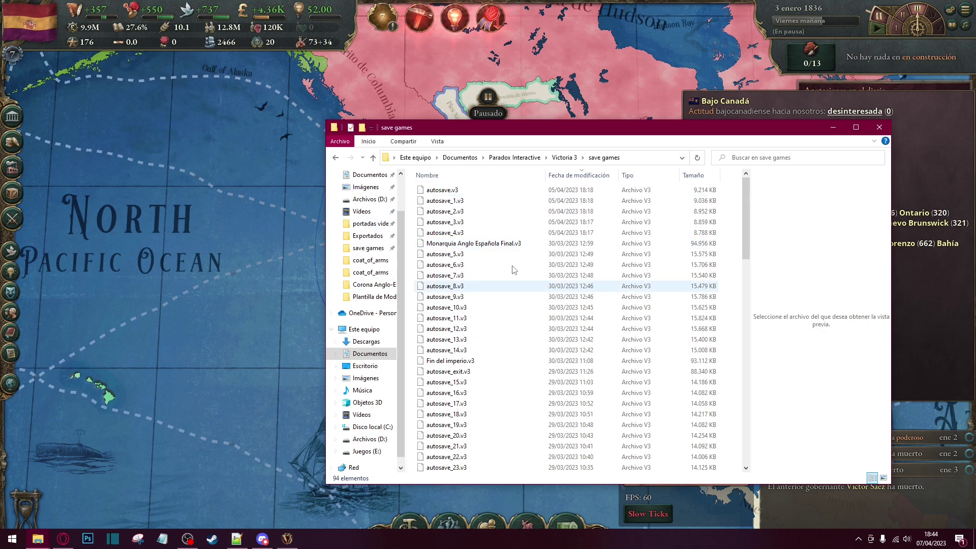
pyautogui.click(473, 245)
pyautogui.rightClick(473, 248)
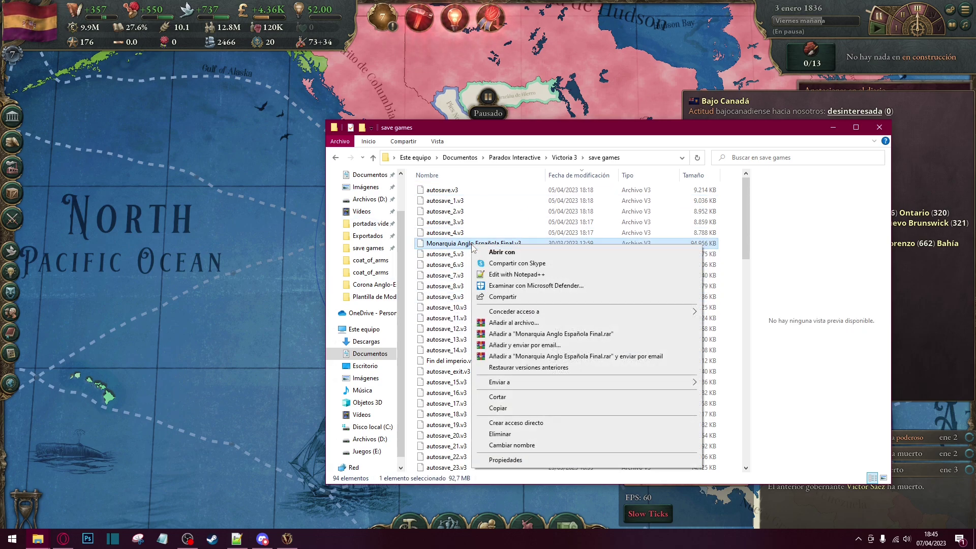
pyautogui.click(525, 277)
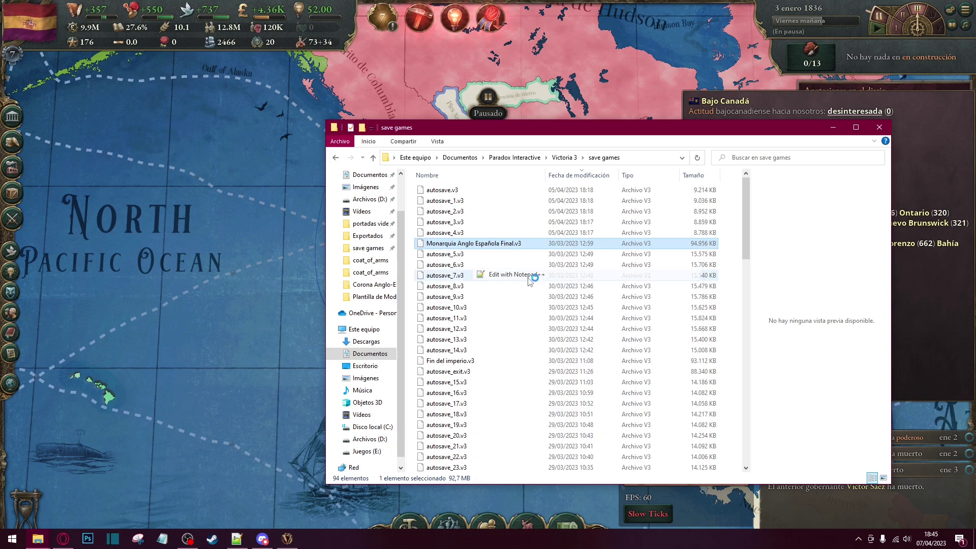
pyautogui.scroll(-15, 517, 230)
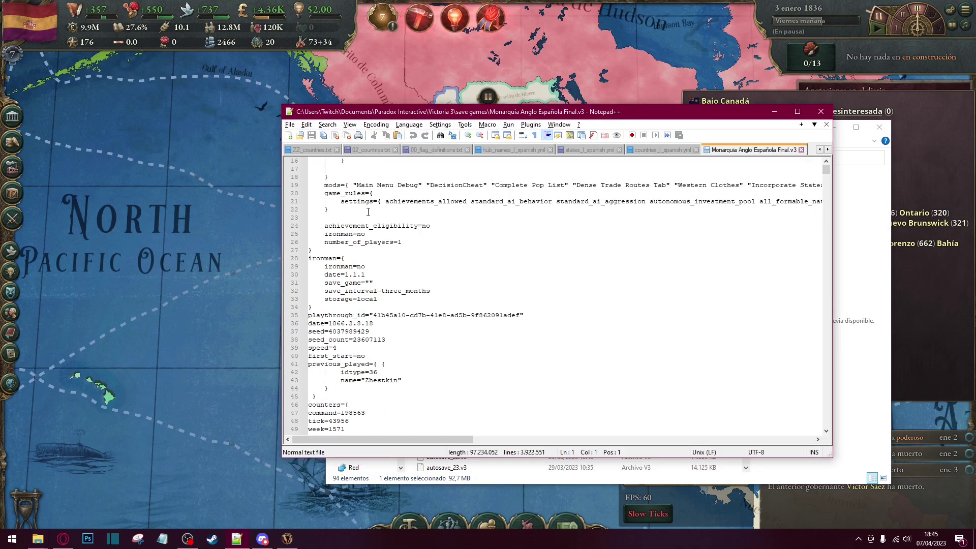
pyautogui.scroll(14, 369, 256)
pyautogui.scroll(2, 370, 255)
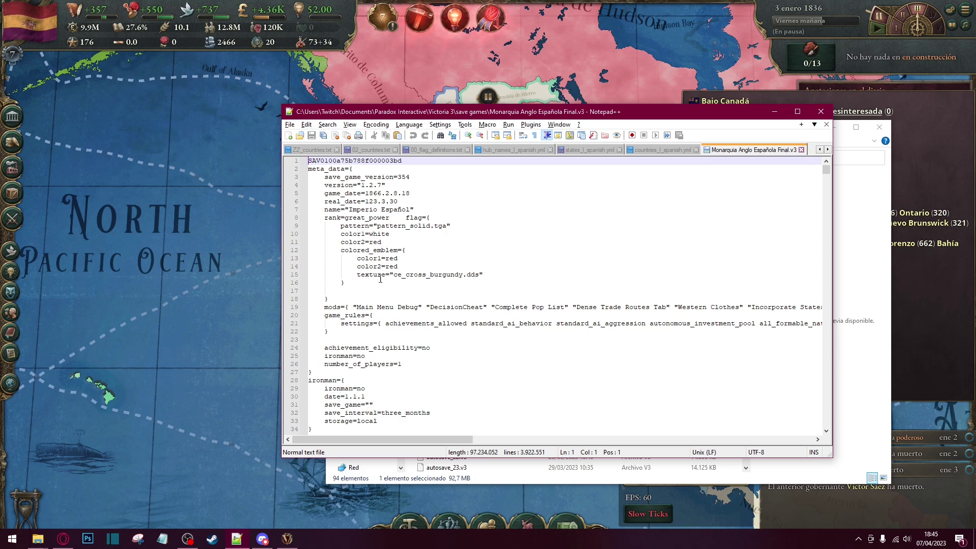
pyautogui.click(390, 274)
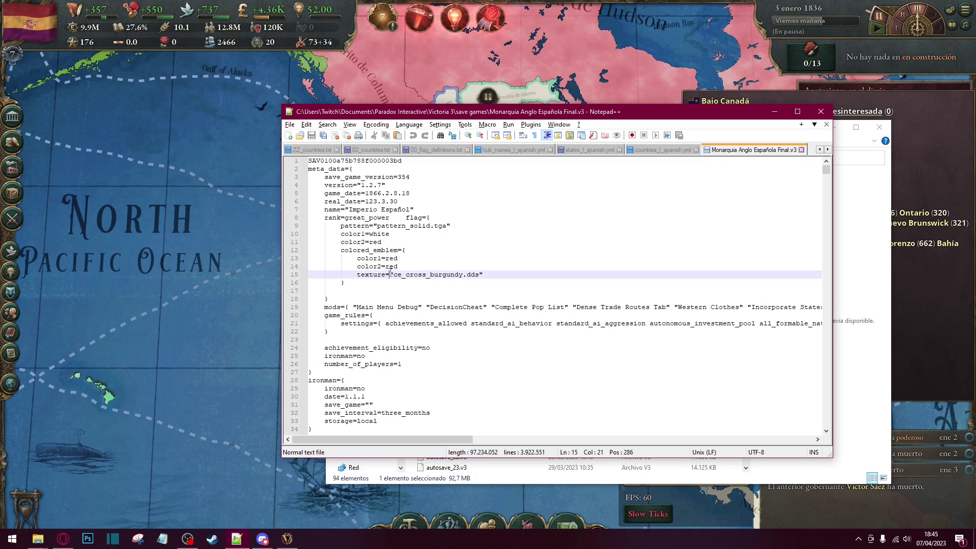
# Search the save file for "SPA" with the quotation marks and cycle through the matches back to Spain's country definition
pyautogui.hotkey('ctrl', 'f')
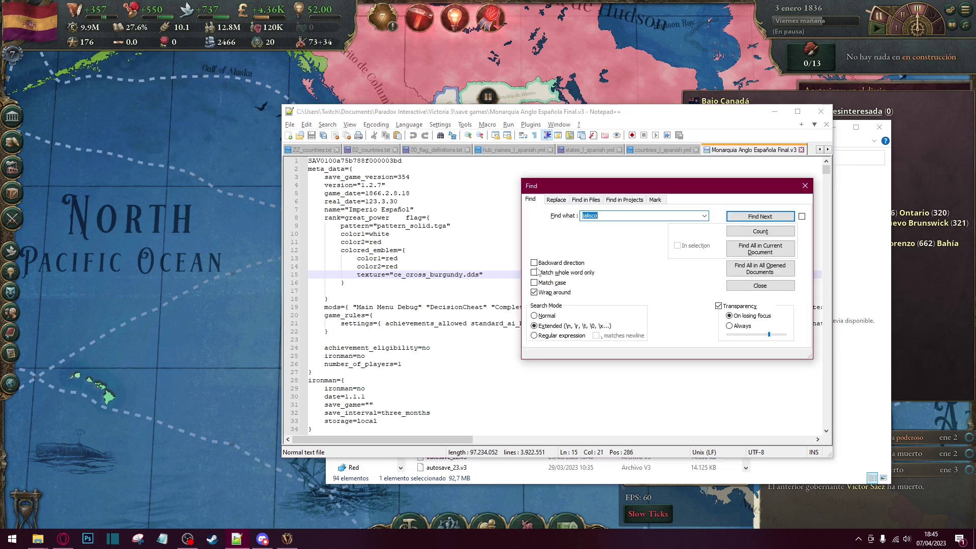
pyautogui.write('"')
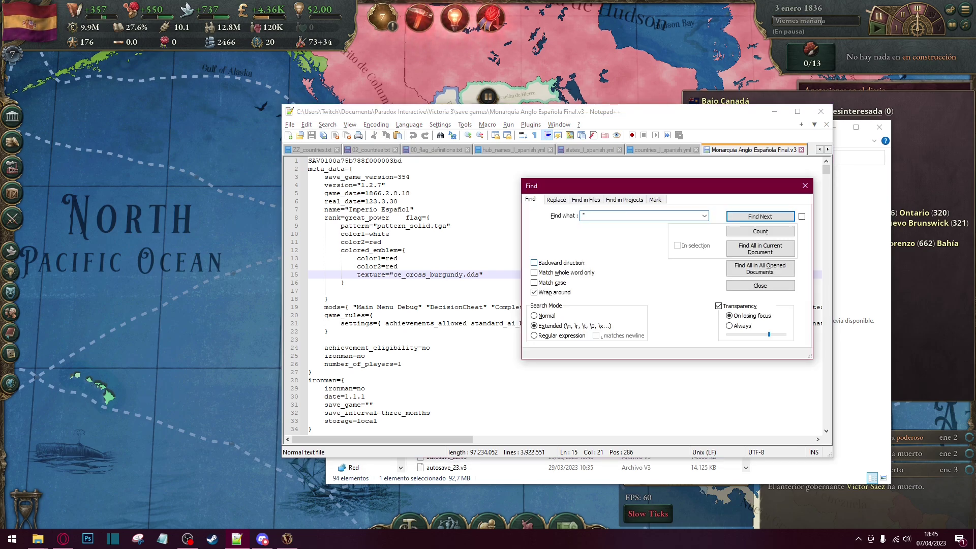
pyautogui.write('SPA"')
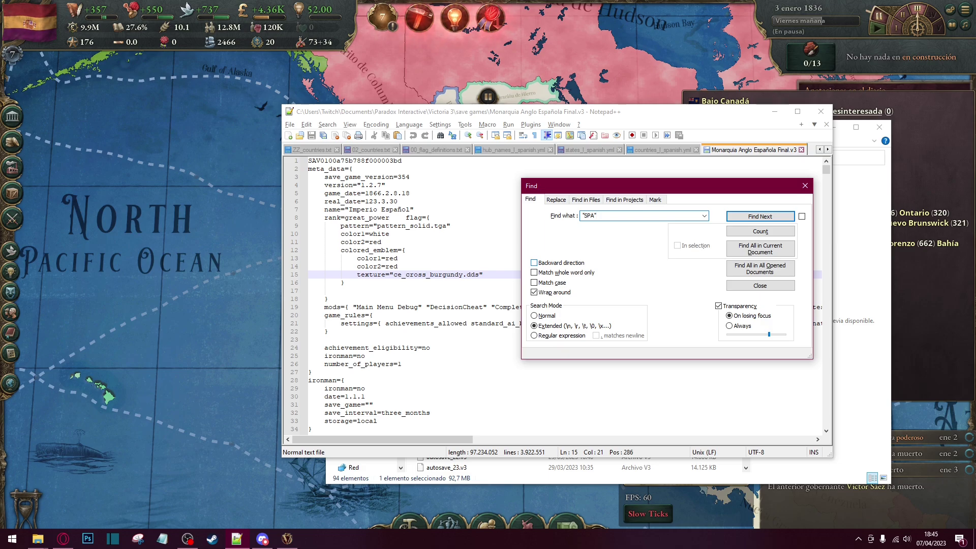
pyautogui.press('Return')
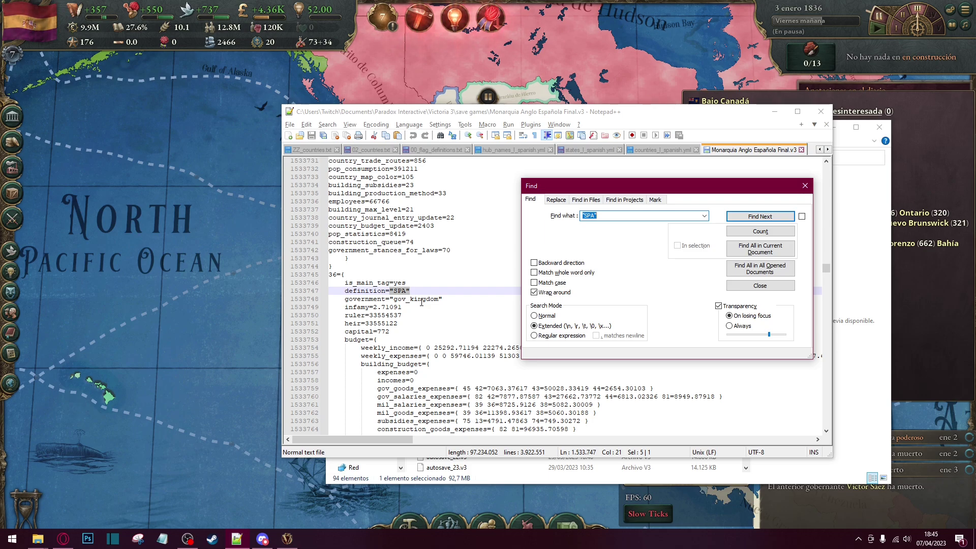
pyautogui.press('Return')
pyautogui.press('Return')
pyautogui.press('Return')
pyautogui.press('Return')
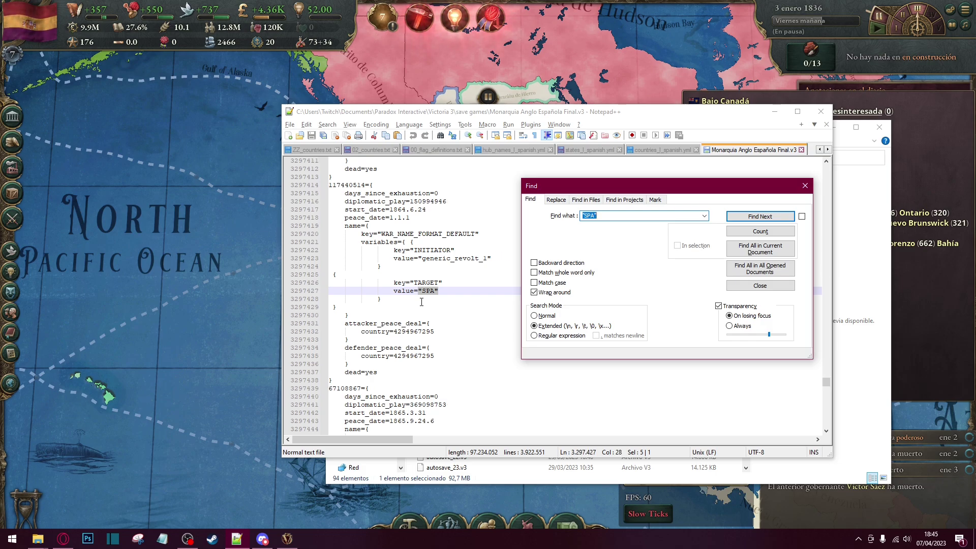
pyautogui.press('Return')
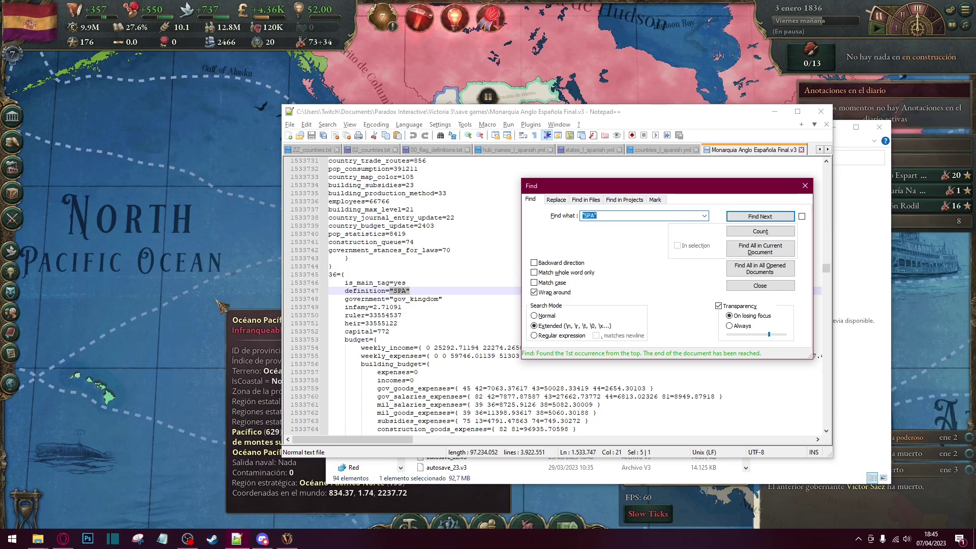
# Check España's country ID on the game map and compare it with the number heading the "SPA" definition block in the save file
pyautogui.click(274, 320)
pyautogui.scroll(-5, 275, 321)
pyautogui.scroll(6, 804, 266)
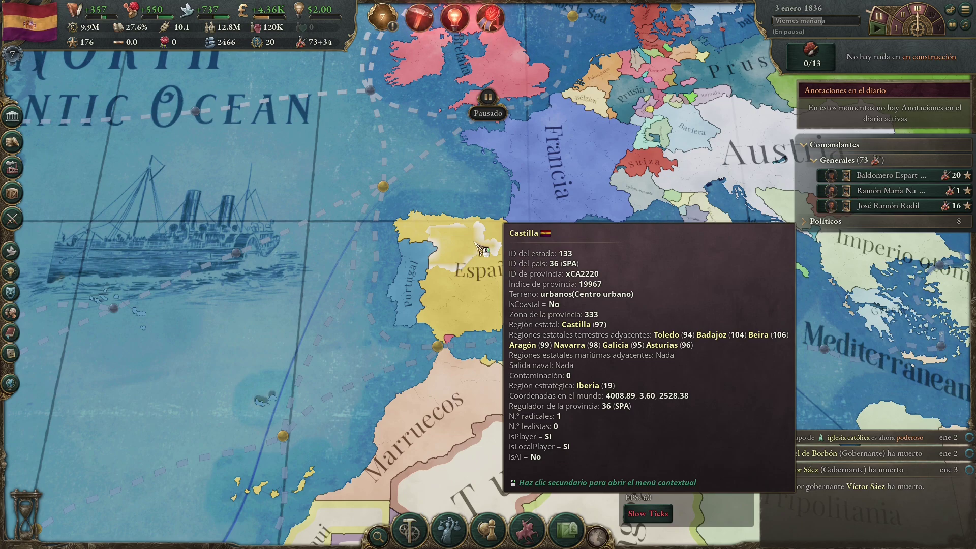
pyautogui.hotkey('alt', 'Tab')
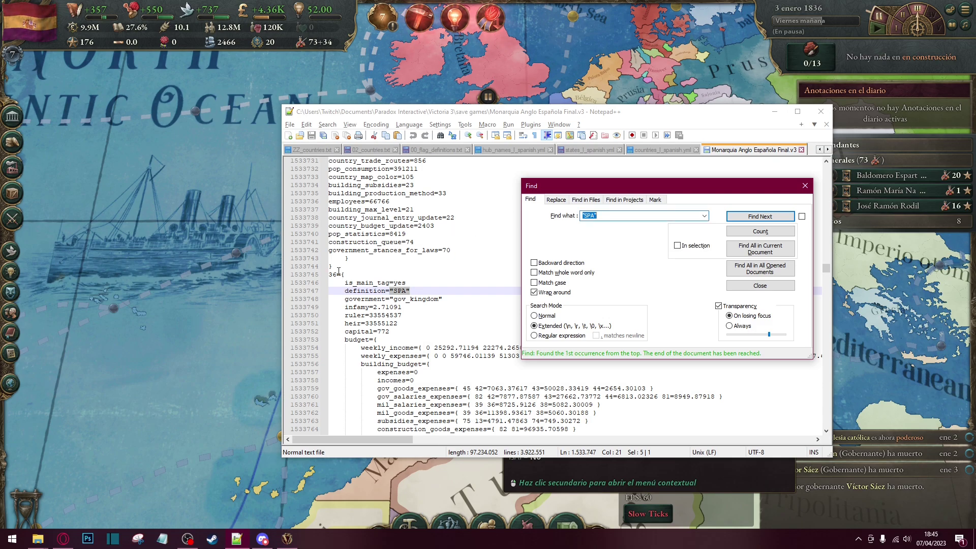
pyautogui.moveTo(344, 275); pyautogui.dragTo(332, 275)
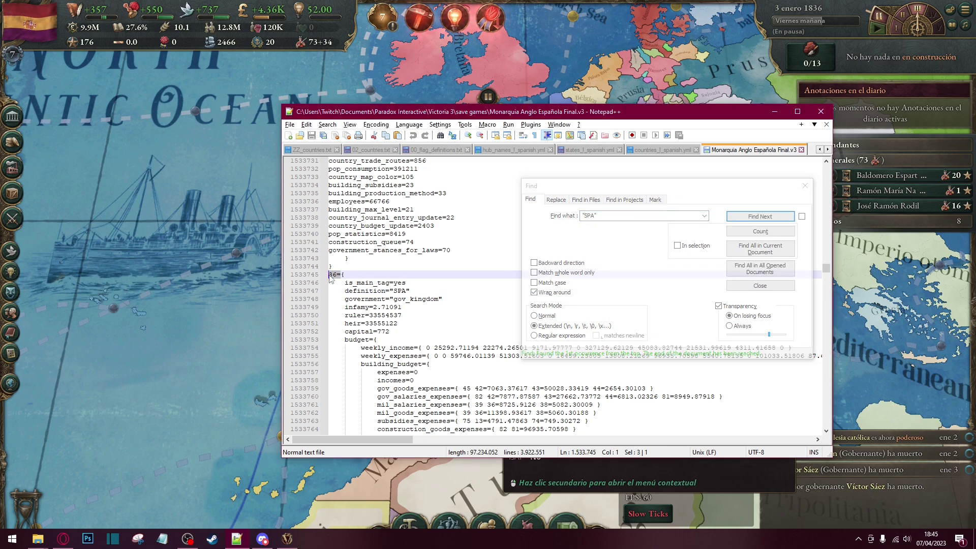
pyautogui.click(369, 291)
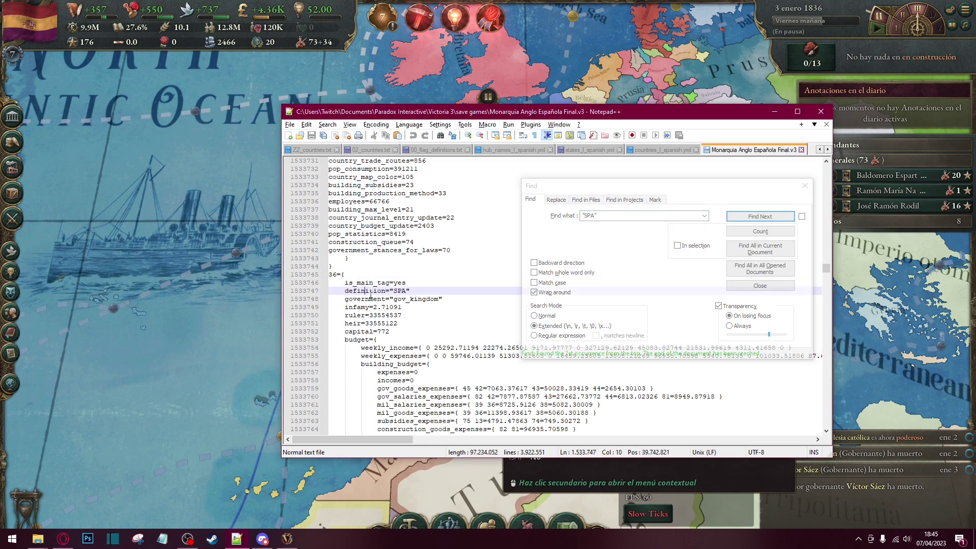
pyautogui.moveTo(345, 275); pyautogui.dragTo(329, 277)
# Switch to the game, inspect Francia's country ID in the map's debug tooltip, and return to the save file
pyautogui.click(227, 293)
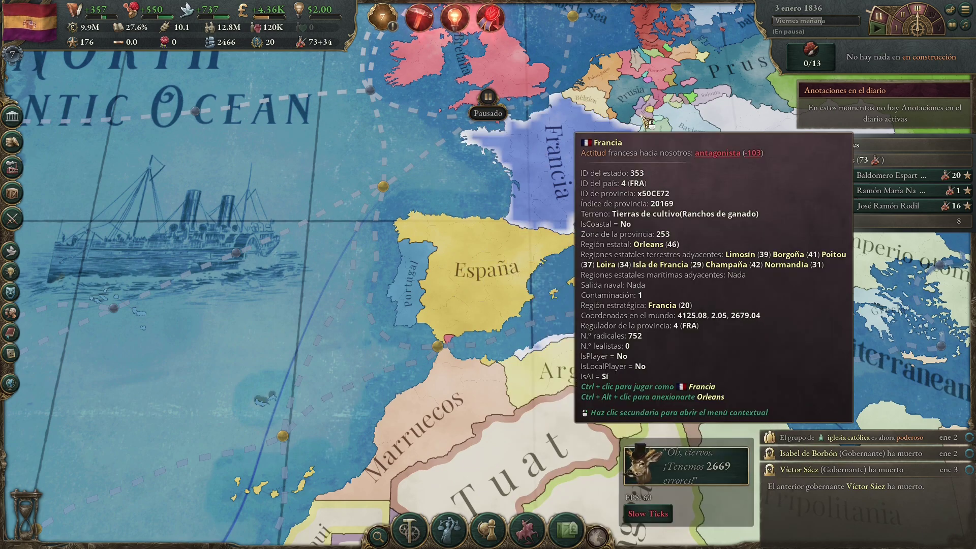
pyautogui.scroll(-3, 541, 157)
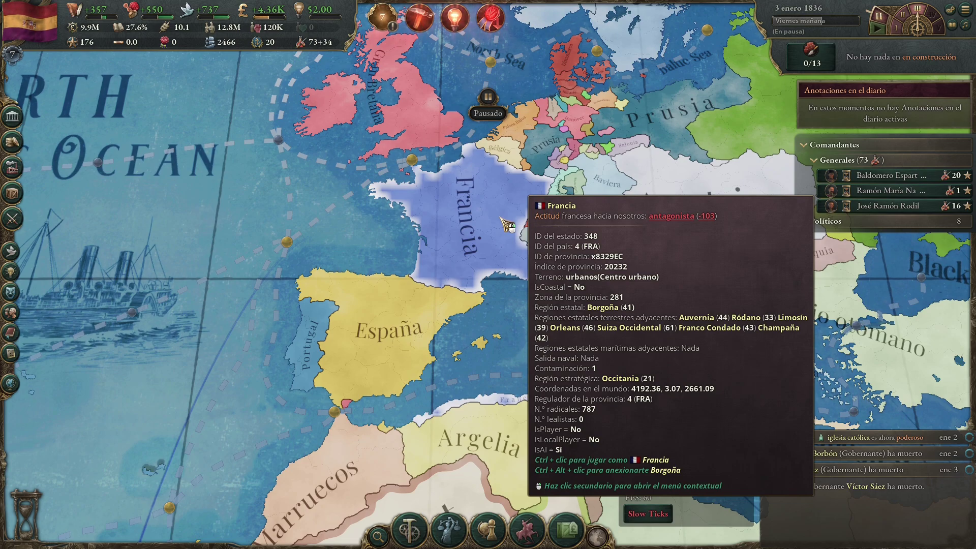
pyautogui.hotkey('alt', 'Tab')
# Search the save file for 4={ and step through the matches, looking for France's country block
pyautogui.click(614, 215)
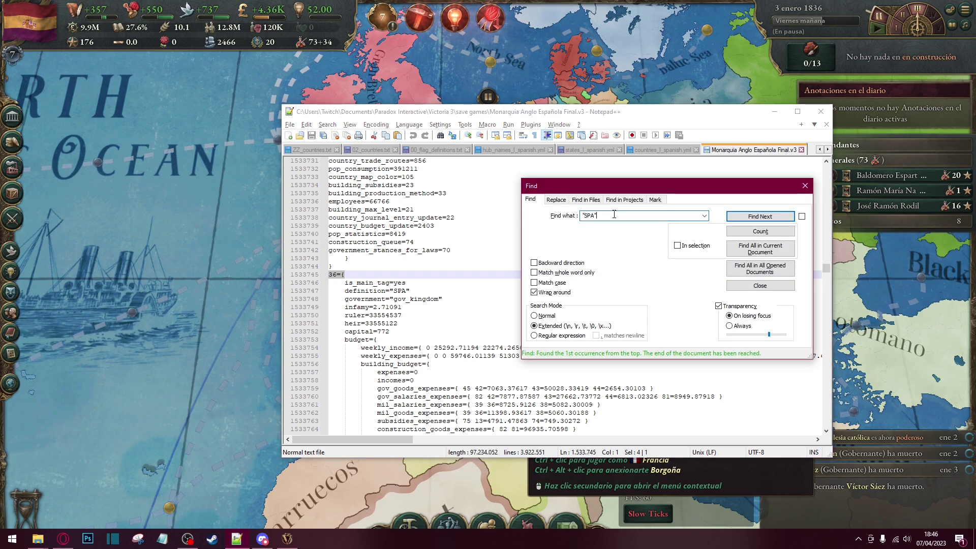
pyautogui.write('"FRA')
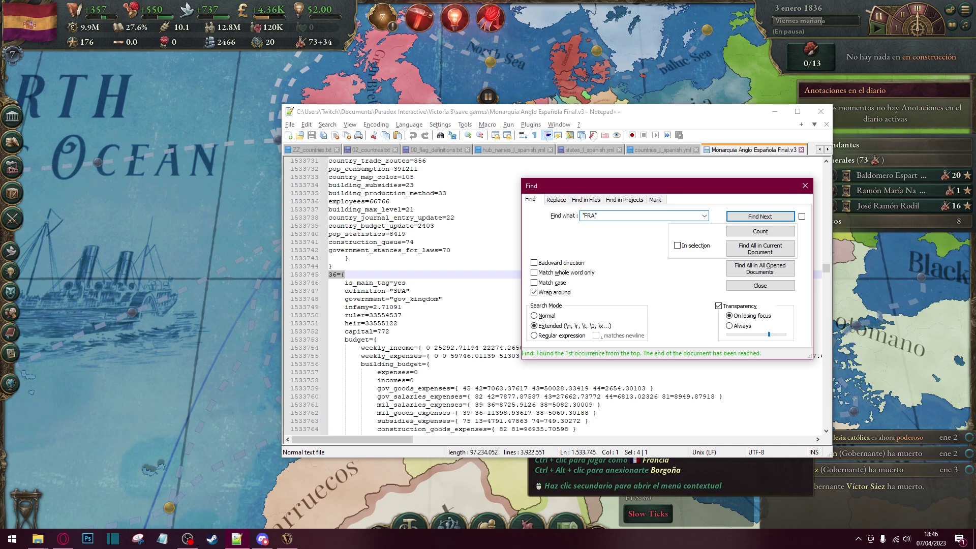
pyautogui.press('BackSpace')
pyautogui.press('BackSpace')
pyautogui.press('BackSpace')
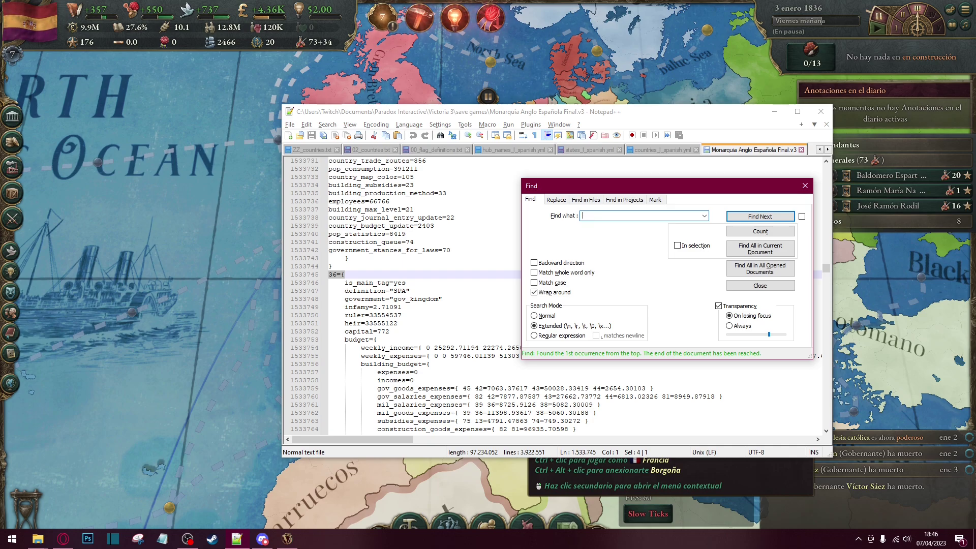
pyautogui.write('={')
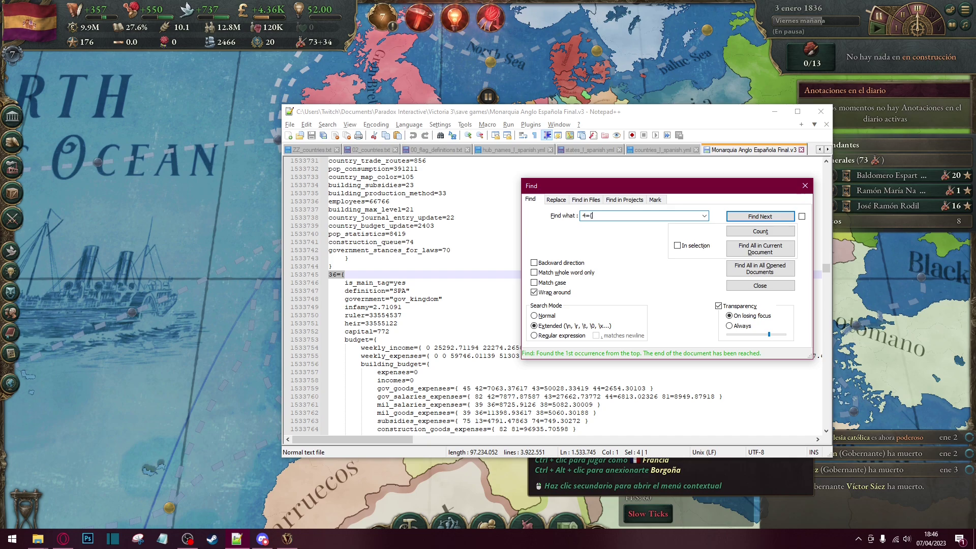
pyautogui.press('Return')
pyautogui.press('Return')
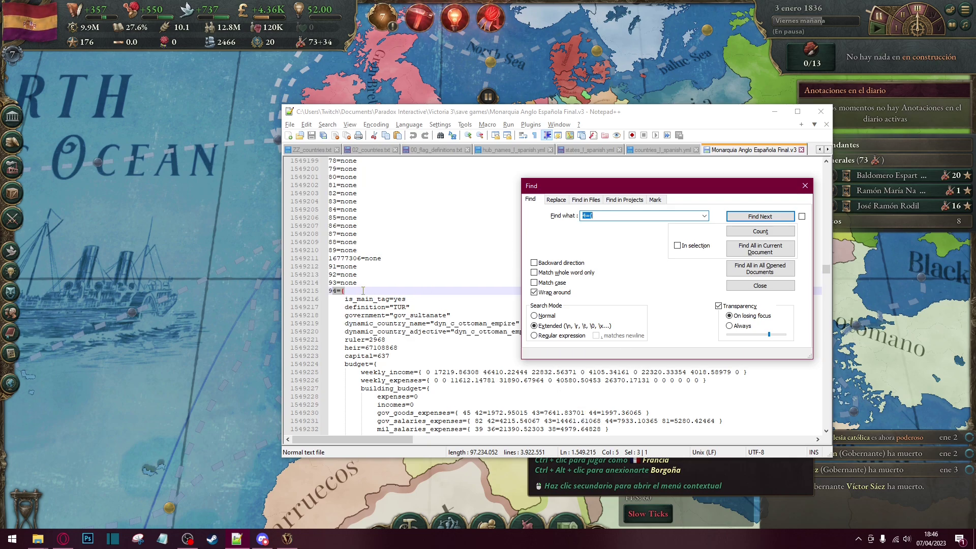
pyautogui.press('Return')
pyautogui.press('Return')
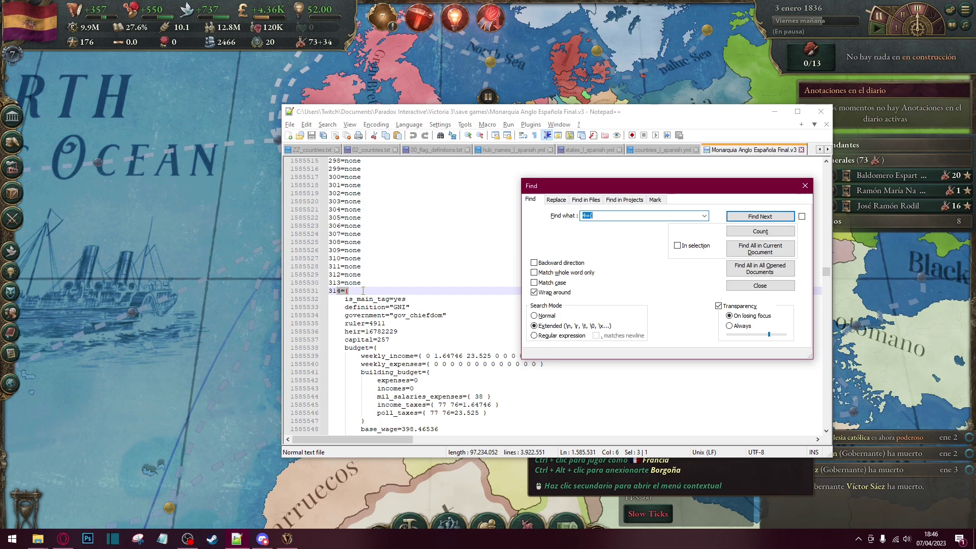
# Search the save file for "FRA" with the quotation marks and place the cursor on France's definition line
pyautogui.write('"FRA')
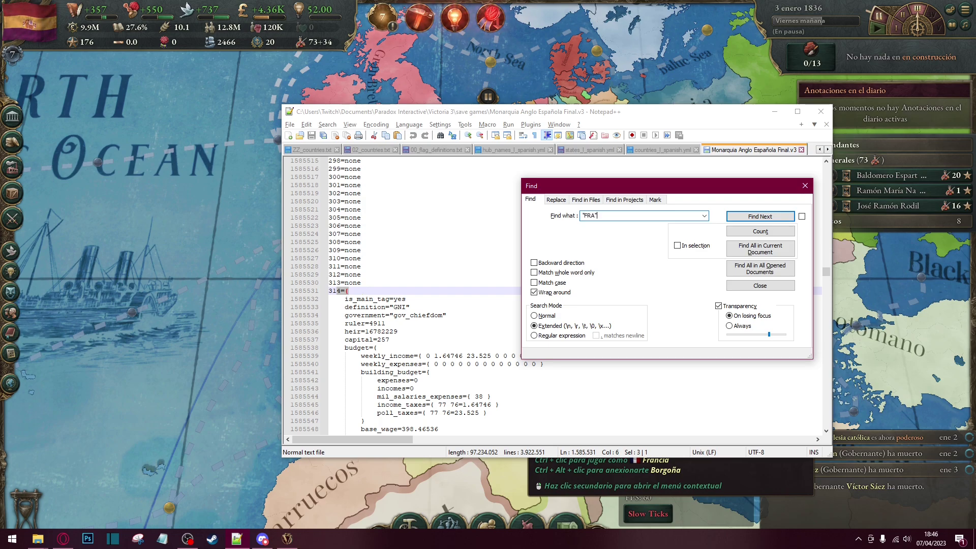
pyautogui.write('"')
pyautogui.press('Return')
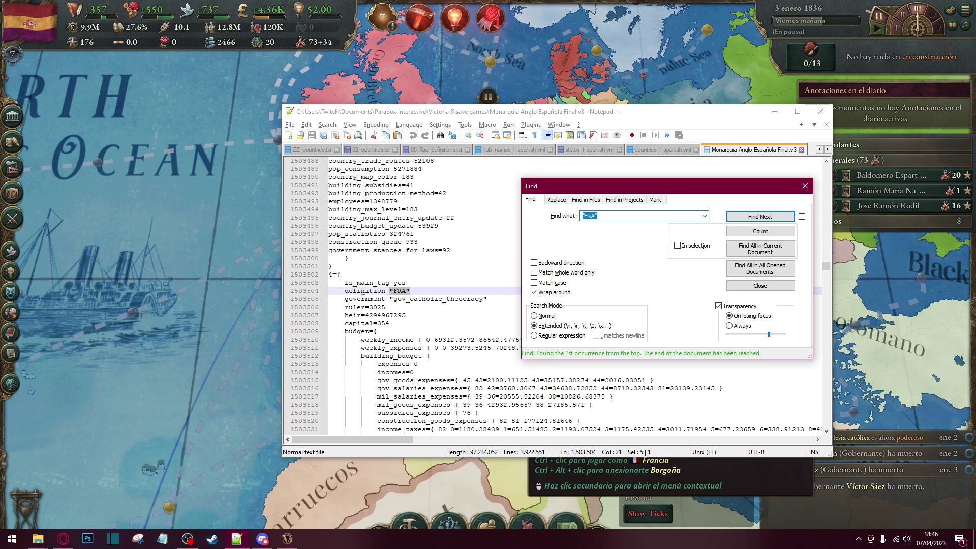
pyautogui.click(391, 291)
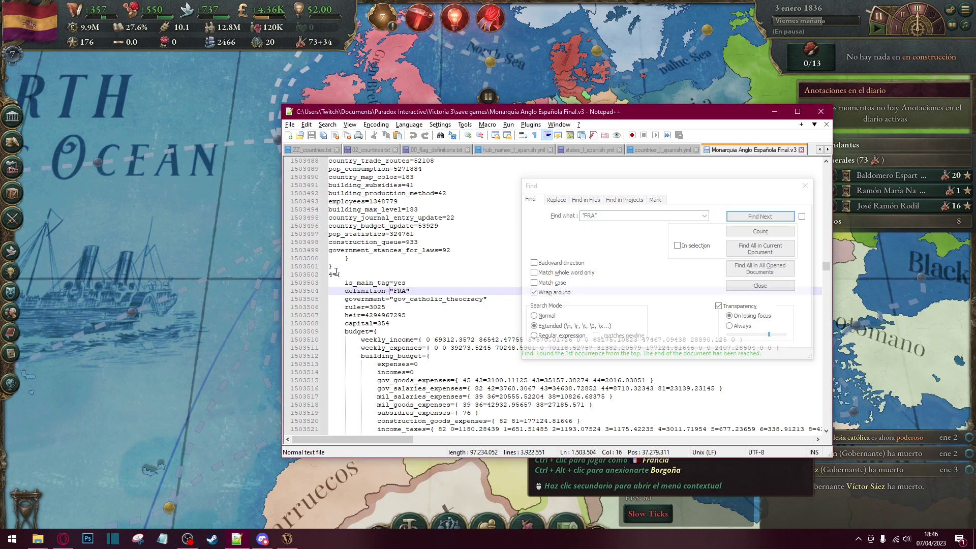
# Select the ID number heading France's block, check it against Francia's country ID in the game's debug tooltip, and close the search back in the save
pyautogui.moveTo(338, 274); pyautogui.dragTo(331, 280)
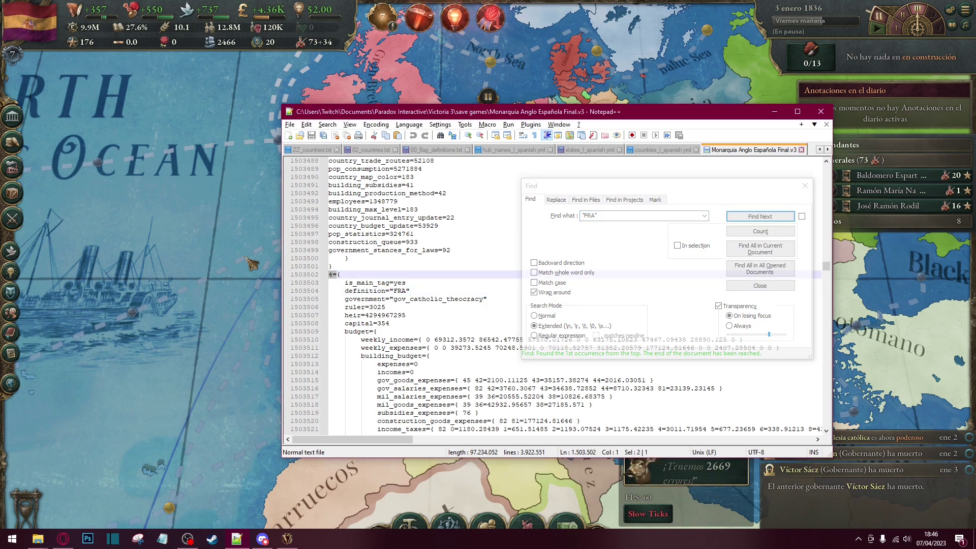
pyautogui.click(252, 265)
pyautogui.moveTo(502, 233)
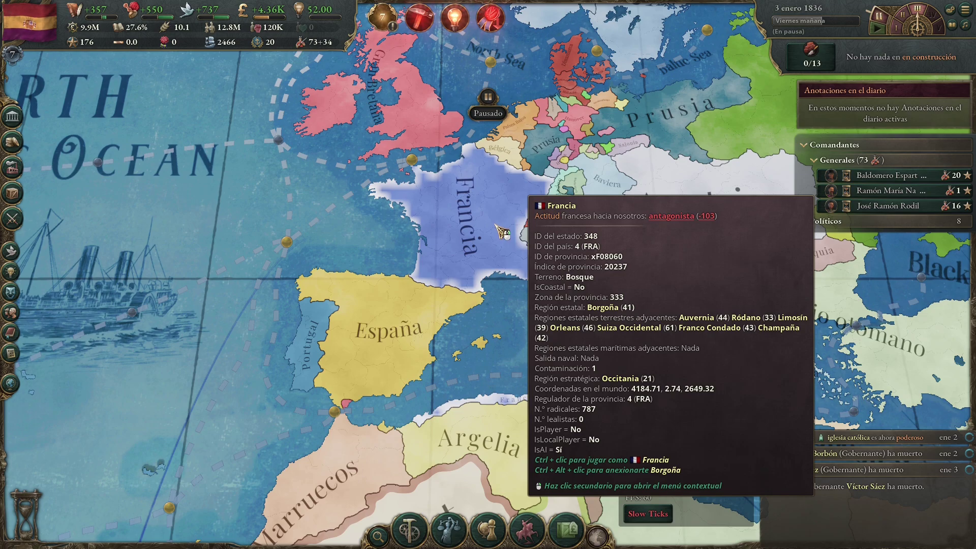
pyautogui.hotkey('alt', 'Tab')
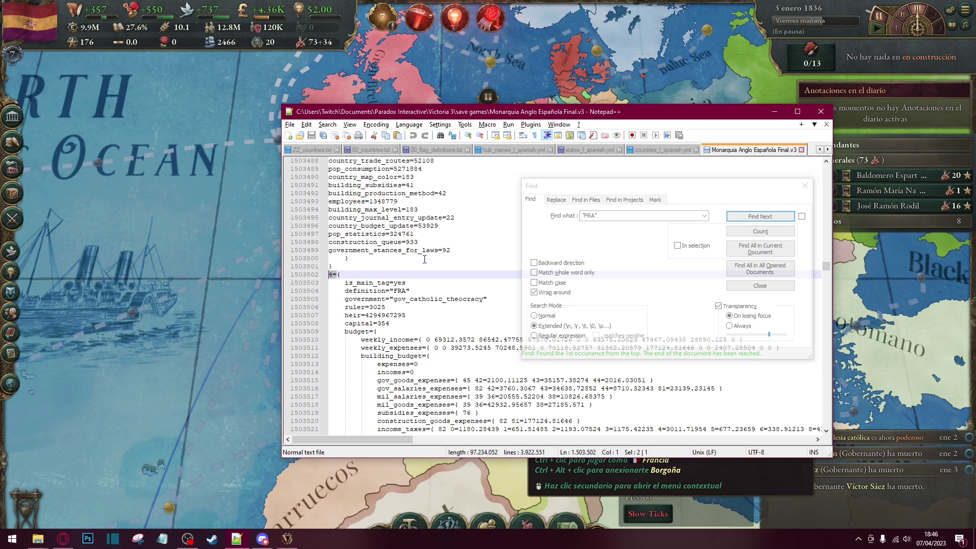
pyautogui.click(457, 307)
pyautogui.click(805, 186)
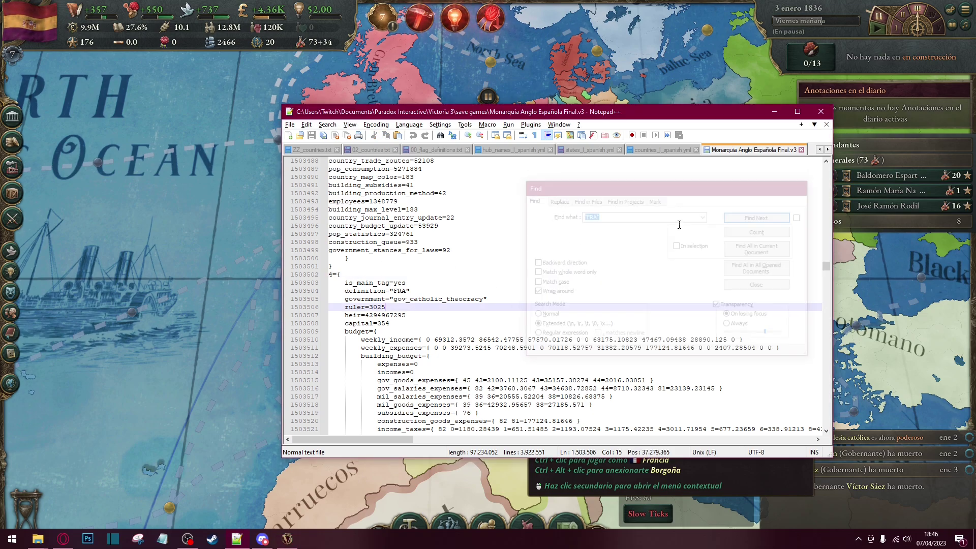
# Look through France's country block down to the country_type line and select its value "recognized"
pyautogui.scroll(-7, 402, 299)
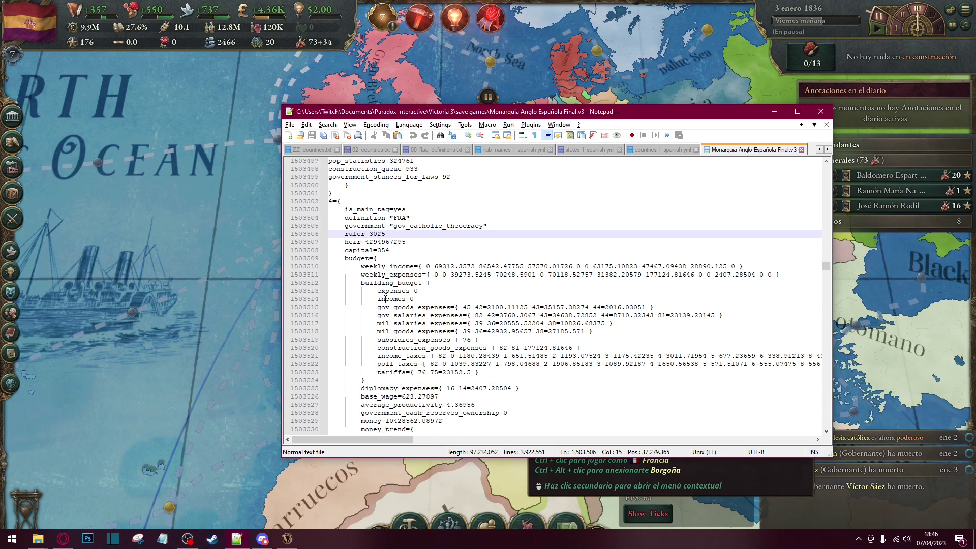
pyautogui.scroll(4, 390, 259)
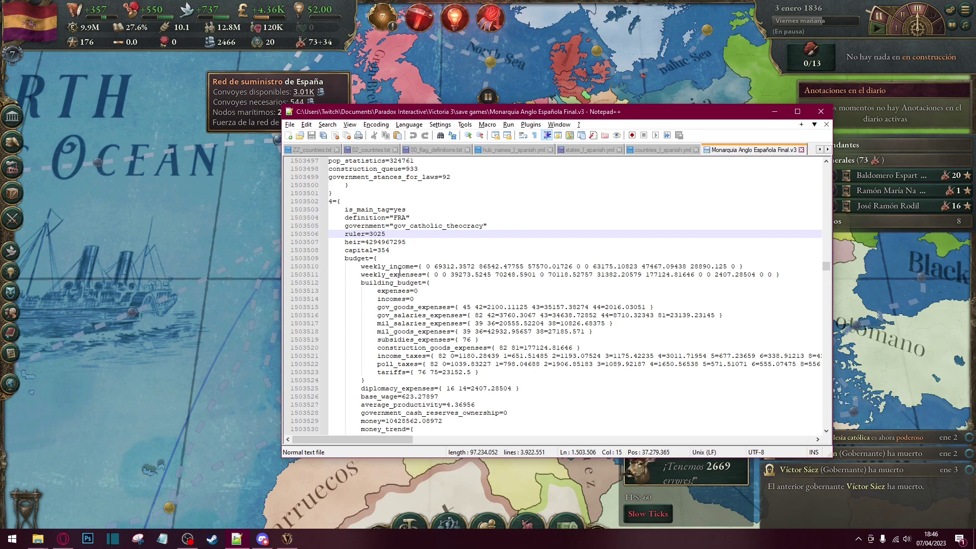
pyautogui.scroll(-19, 400, 272)
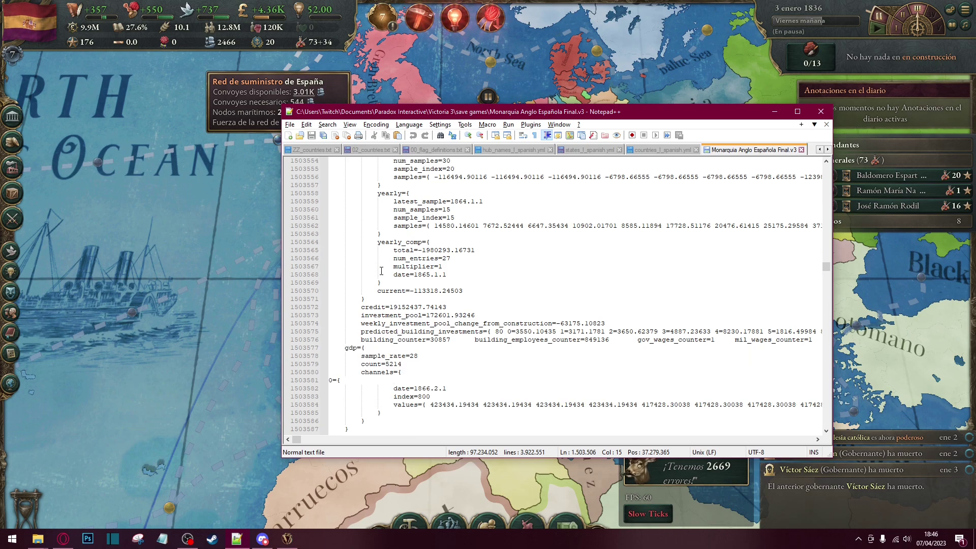
pyautogui.scroll(-20, 381, 271)
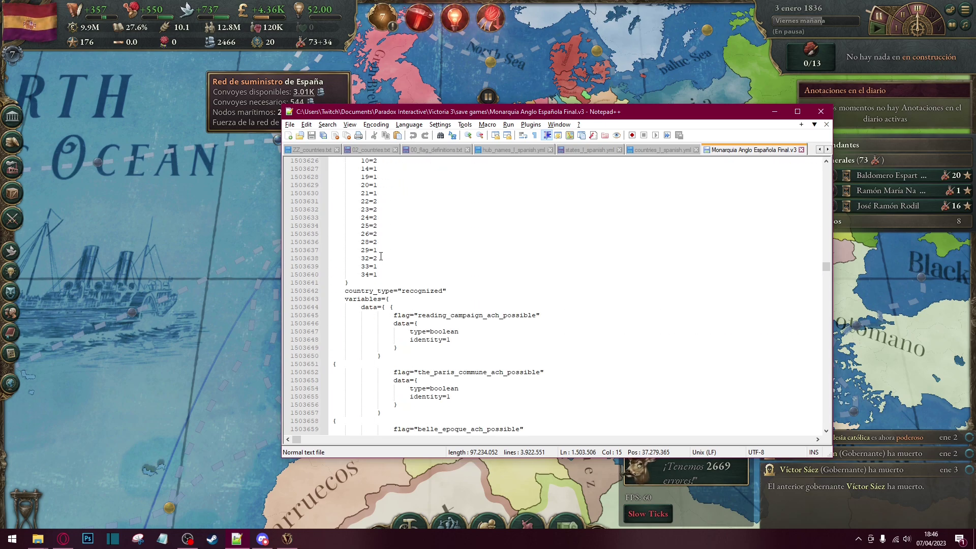
pyautogui.scroll(-2, 386, 269)
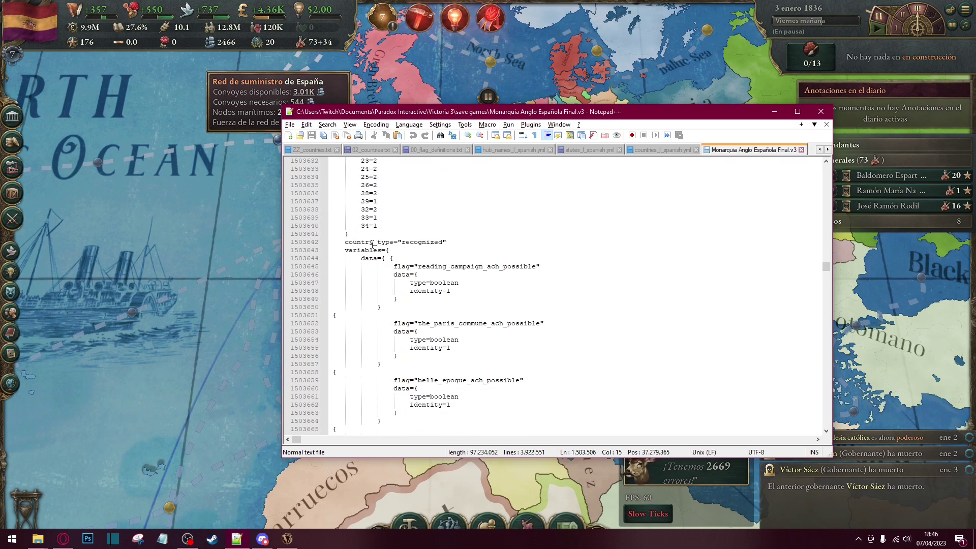
pyautogui.doubleClick(425, 242)
# Switch to Victoria 3, compare the power rank in Francia's country details with Dai Nam's, and return to the save file
pyautogui.hotkey('alt', 'Tab')
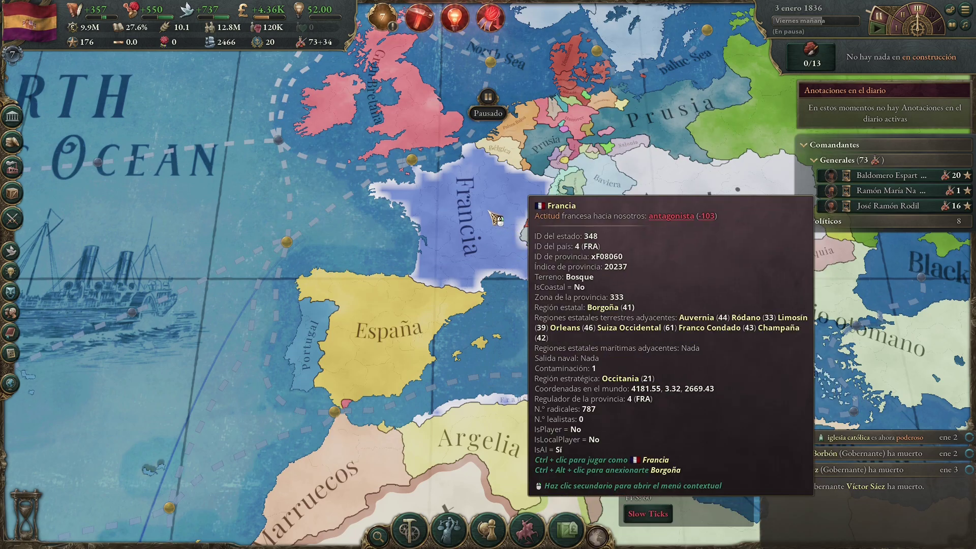
pyautogui.click(490, 217)
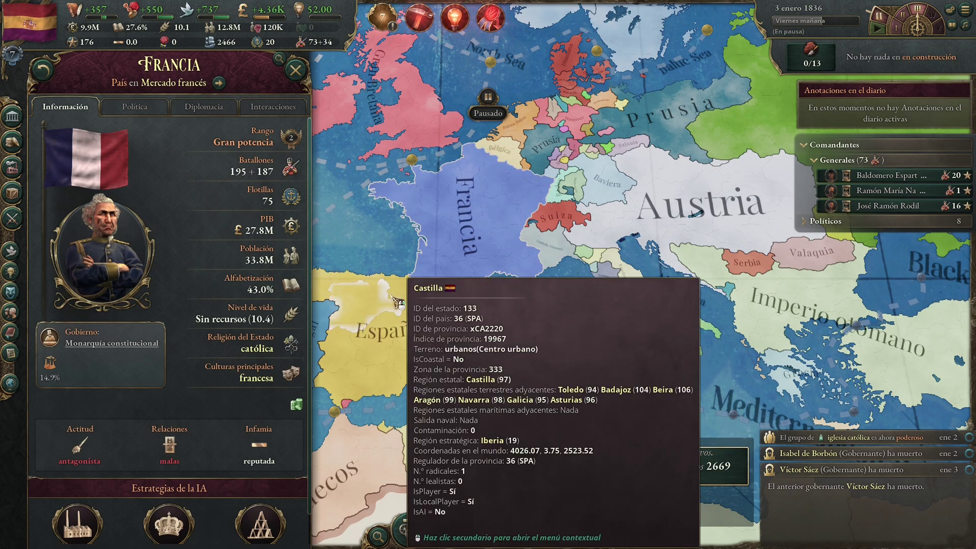
pyautogui.scroll(-3, 490, 281)
pyautogui.press('d')
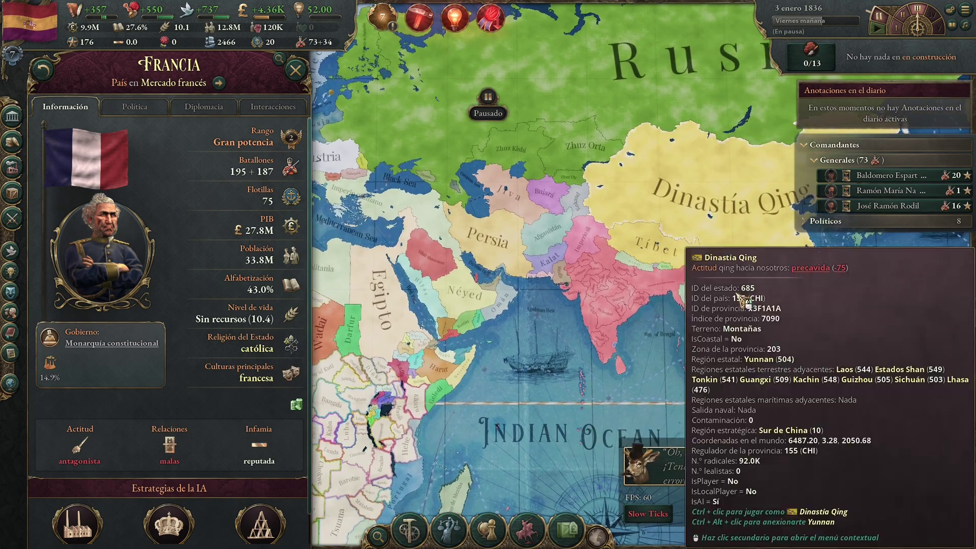
pyautogui.click(600, 306)
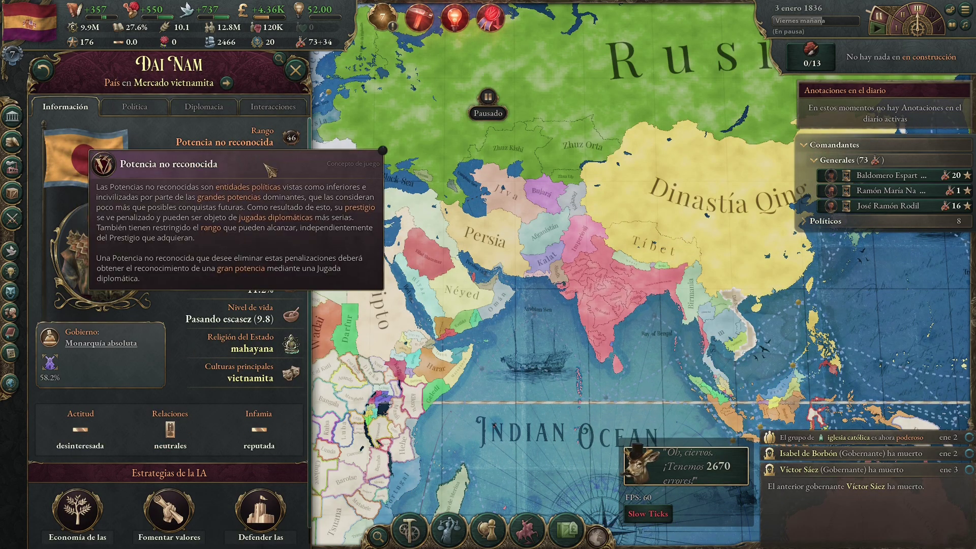
pyautogui.hotkey('alt', 'Tab')
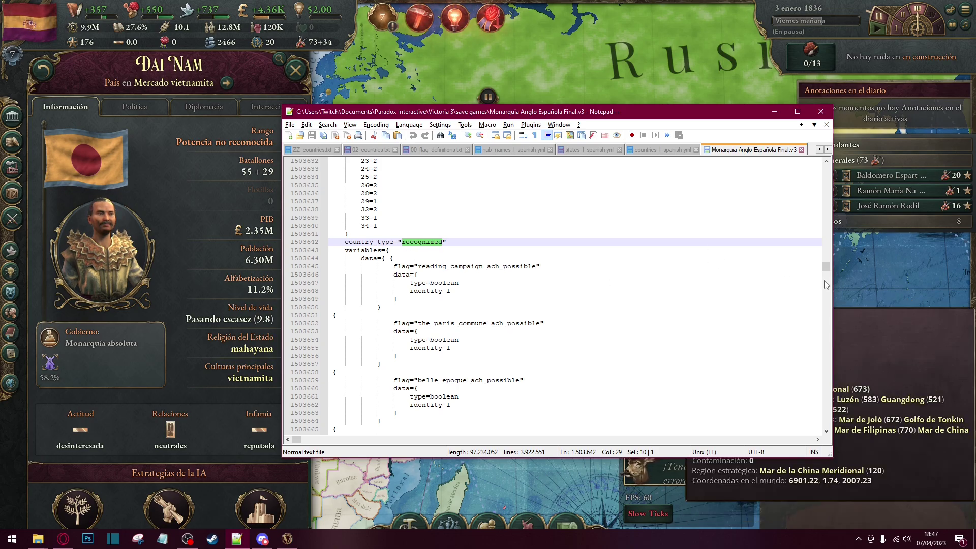
# Switch to the game again, open the country details of Filipinas Españolas, and return to the save file
pyautogui.hotkey('alt', 'Tab')
pyautogui.scroll(3, 661, 305)
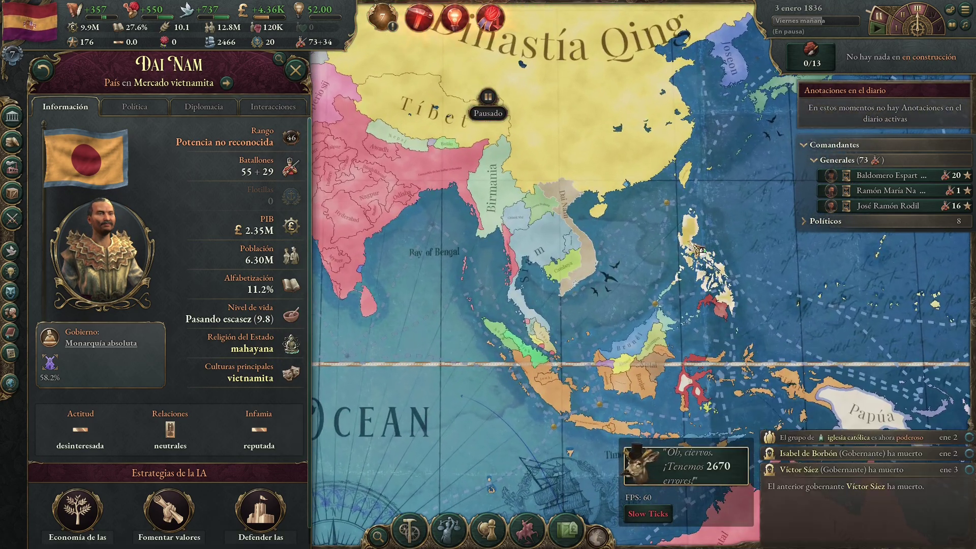
pyautogui.click(709, 275)
pyautogui.hotkey('alt', 'Tab')
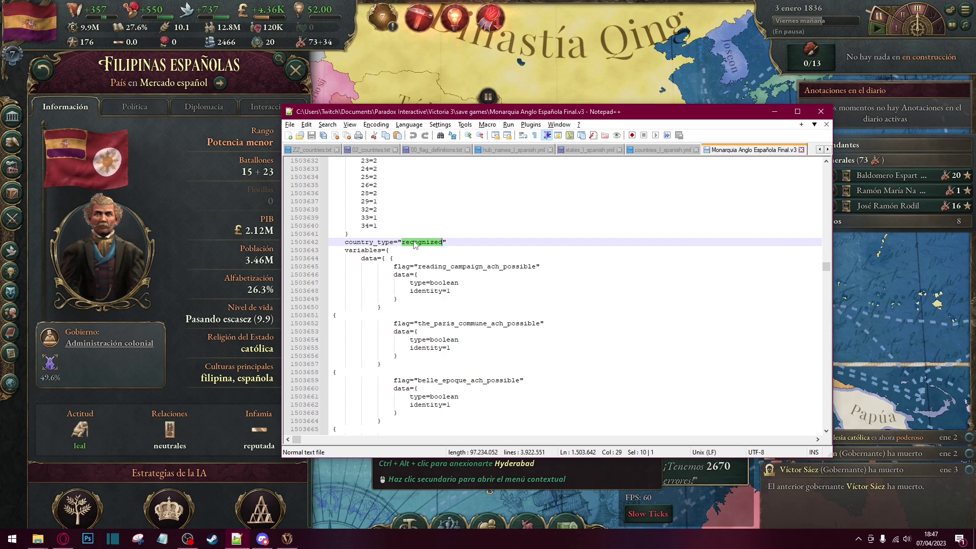
# Locate the cultures line in France's country block and place the cursor after its culture ID
pyautogui.scroll(-13, 417, 262)
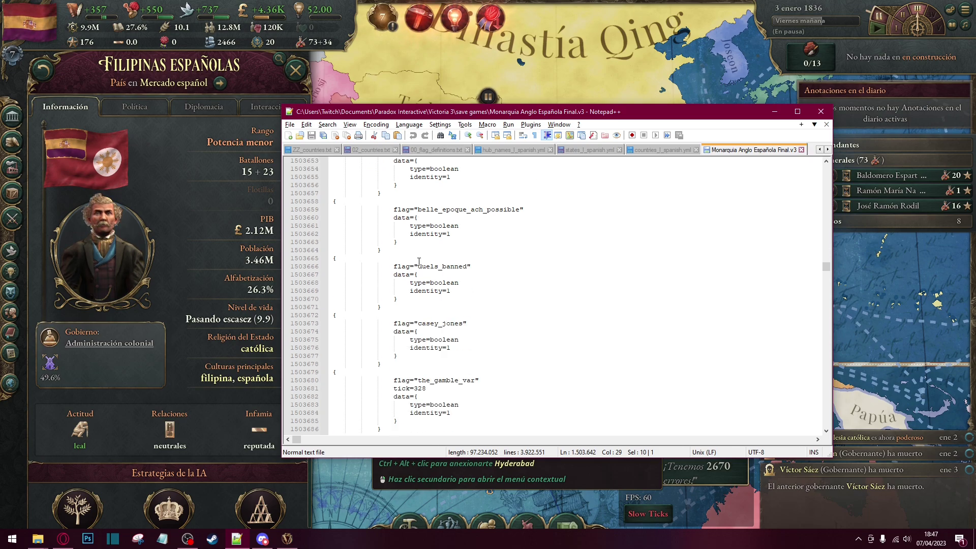
pyautogui.scroll(-1, 378, 262)
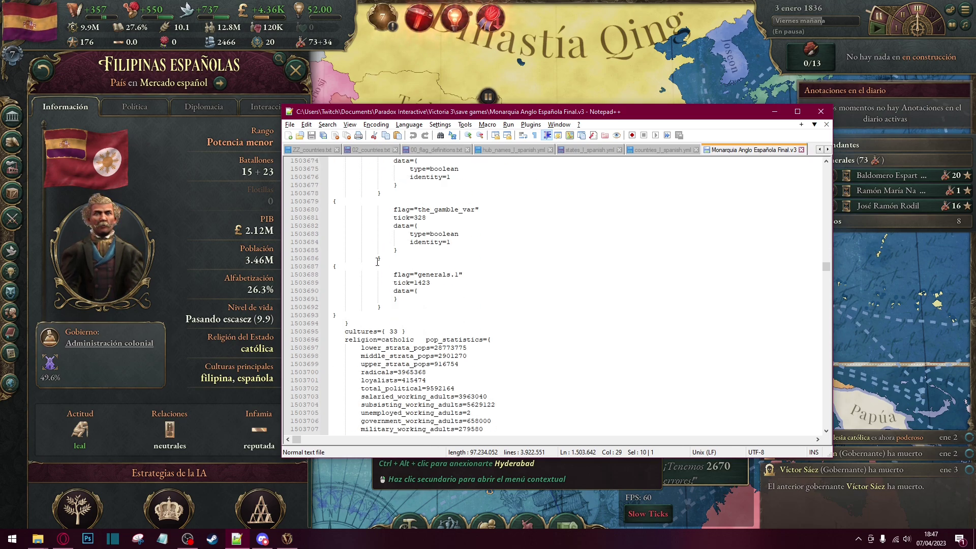
pyautogui.click(396, 332)
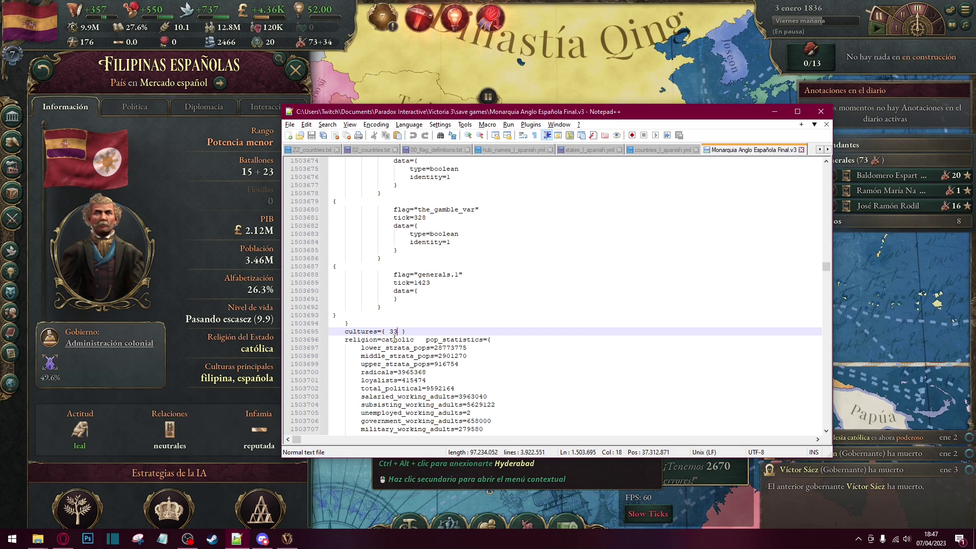
# Set the religion value in France's country block to protestant
pyautogui.doubleClick(400, 339)
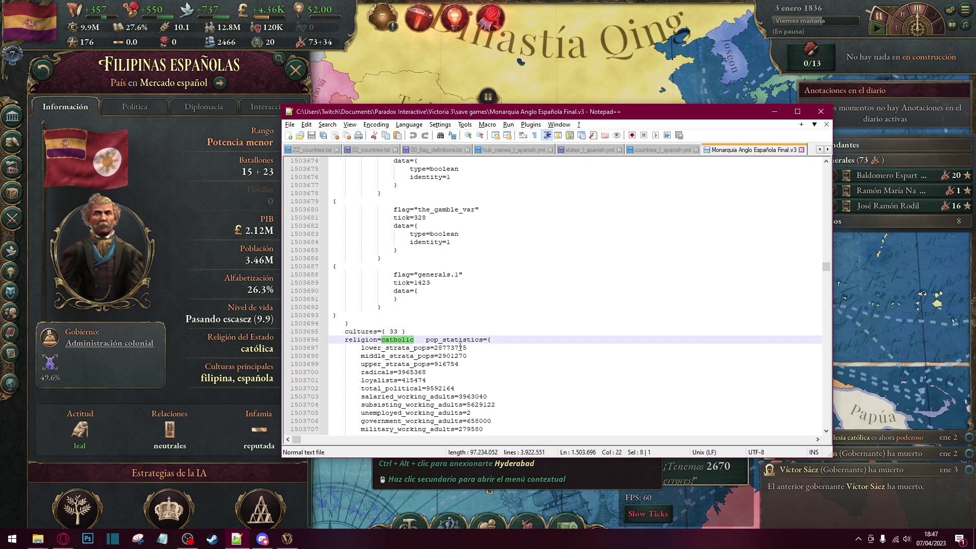
pyautogui.press('BackSpace')
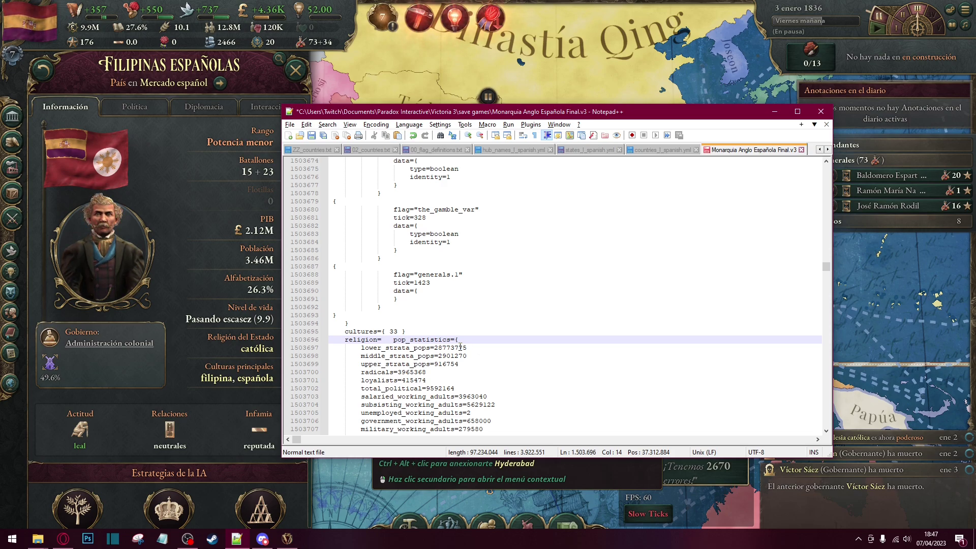
pyautogui.write('po')
pyautogui.press('Escape')
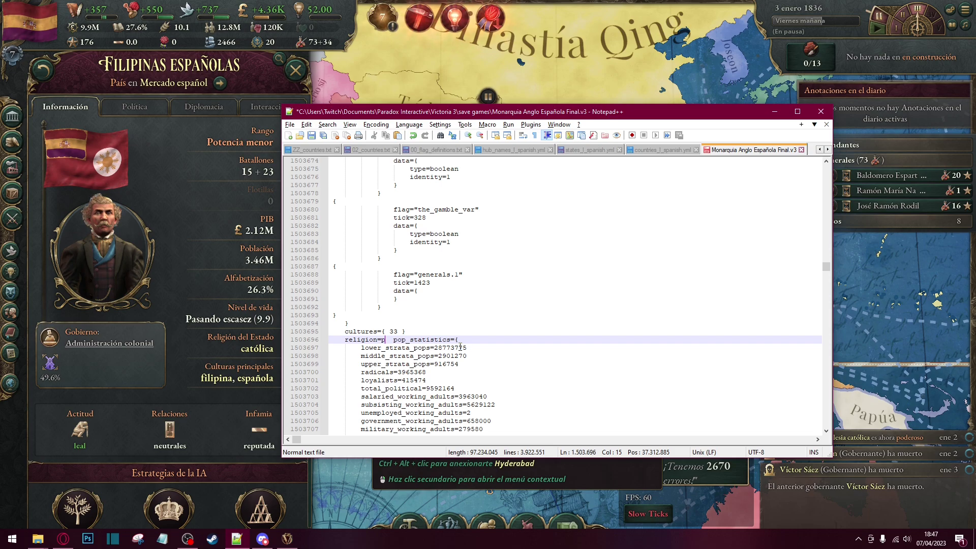
pyautogui.write('ro')
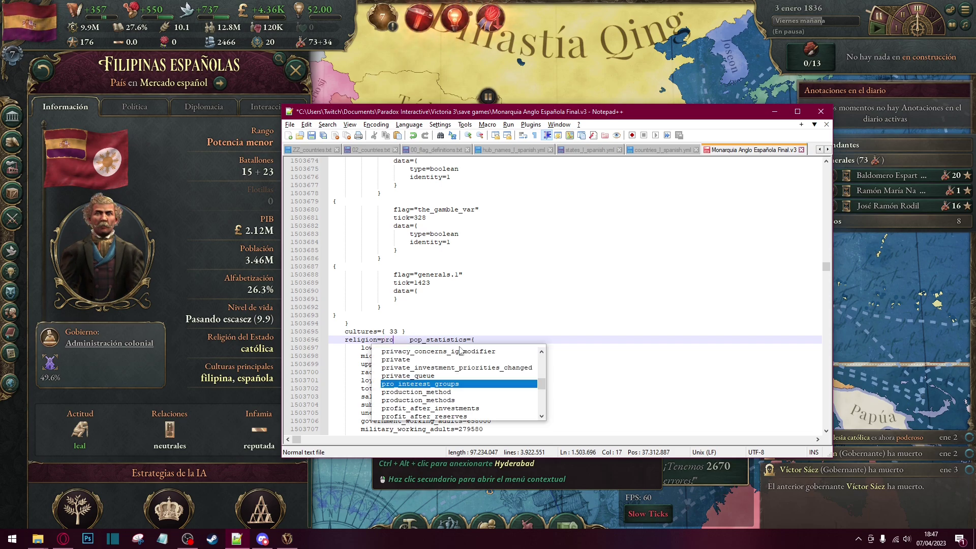
pyautogui.press('Down')
pyautogui.press('Down')
pyautogui.press('Down')
pyautogui.press('Down')
pyautogui.press('Down')
pyautogui.press('Down')
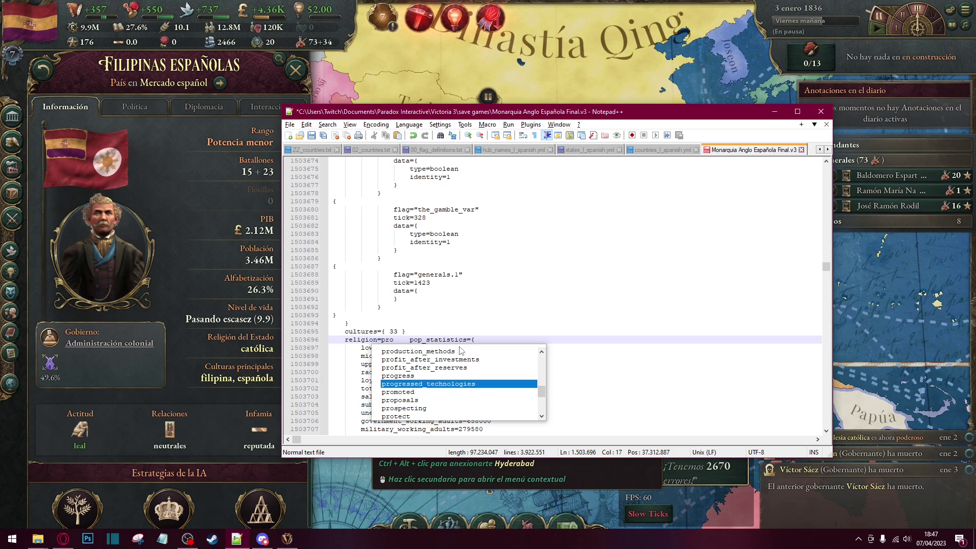
pyautogui.write('t')
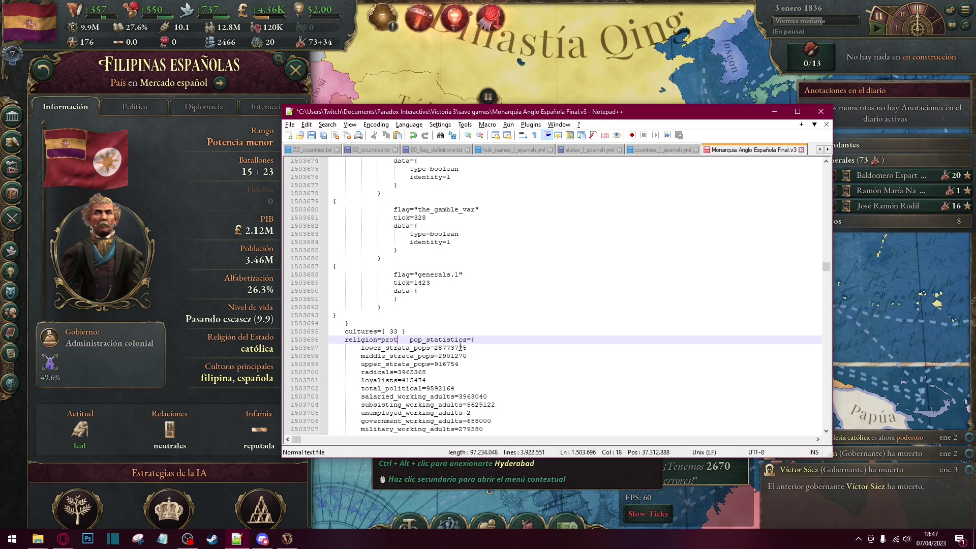
pyautogui.write('estant')
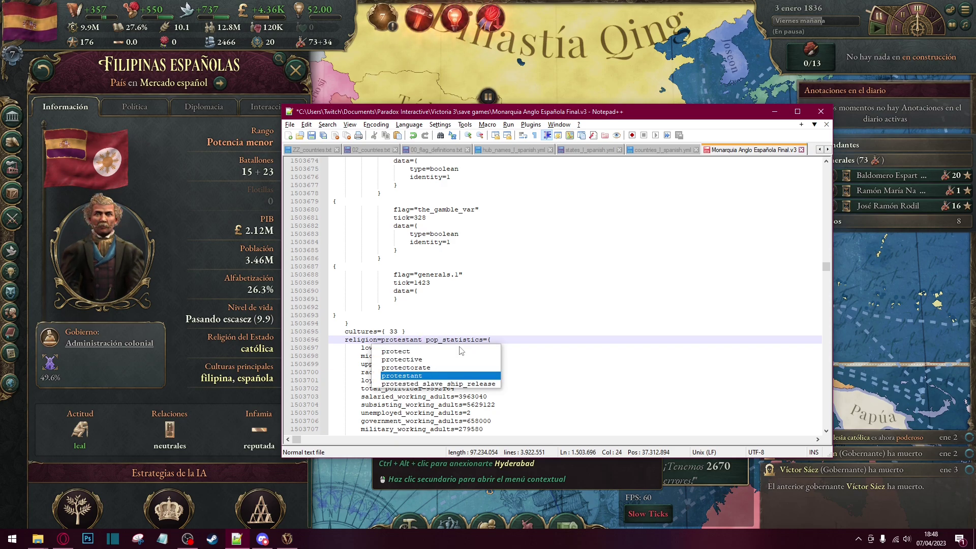
pyautogui.click(445, 339)
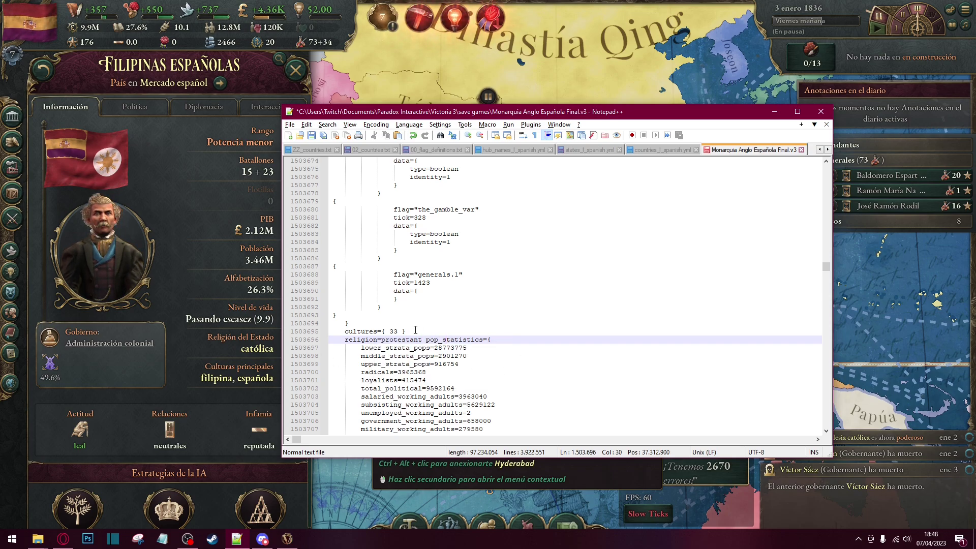
# Search the save file for "spanish", step through the matches to the Spanish culture's definition block, and mark its ID number
pyautogui.click(397, 331)
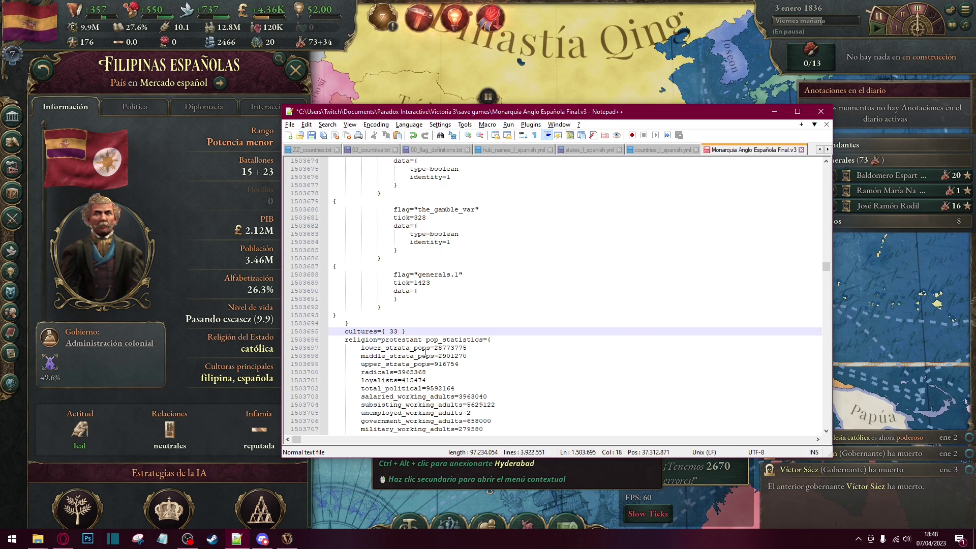
pyautogui.hotkey('ctrl', 'g')
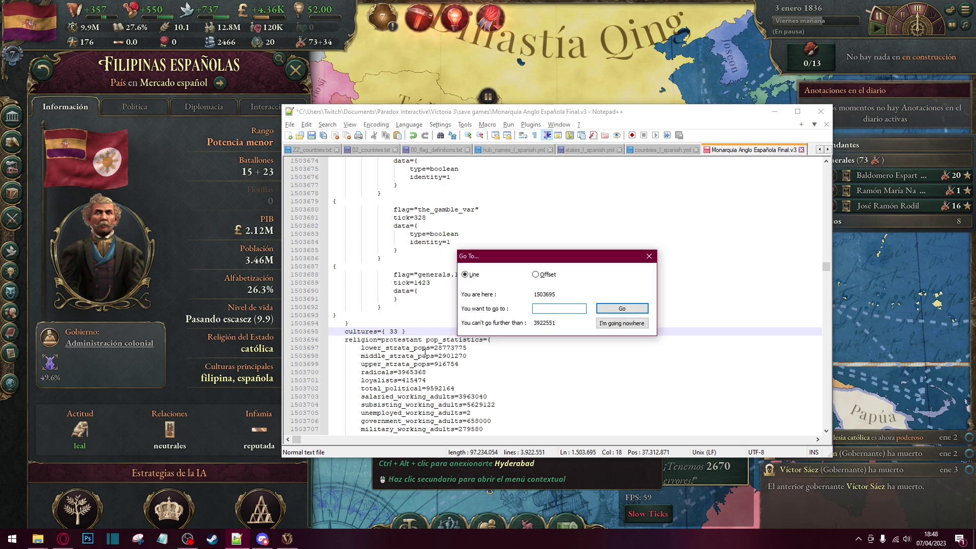
pyautogui.press('Escape')
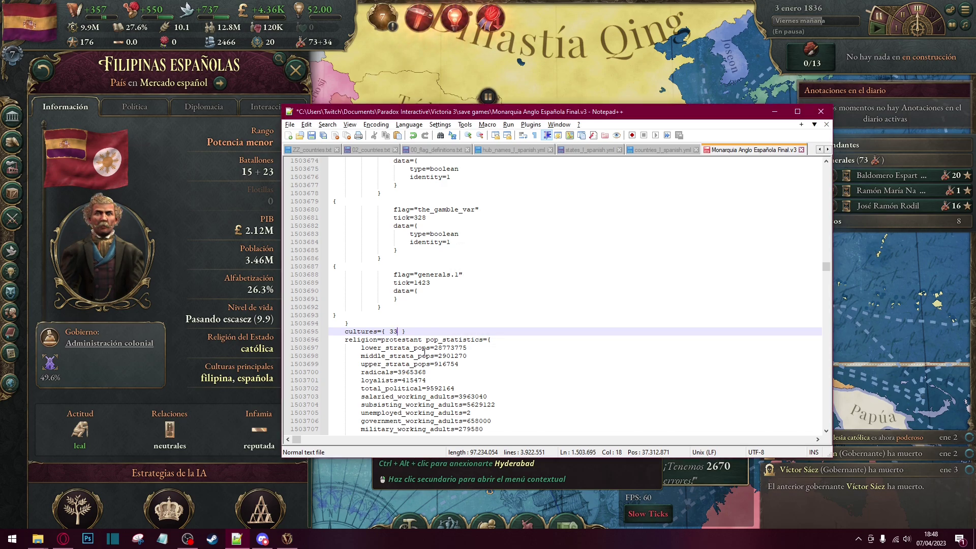
pyautogui.hotkey('ctrl', 'f')
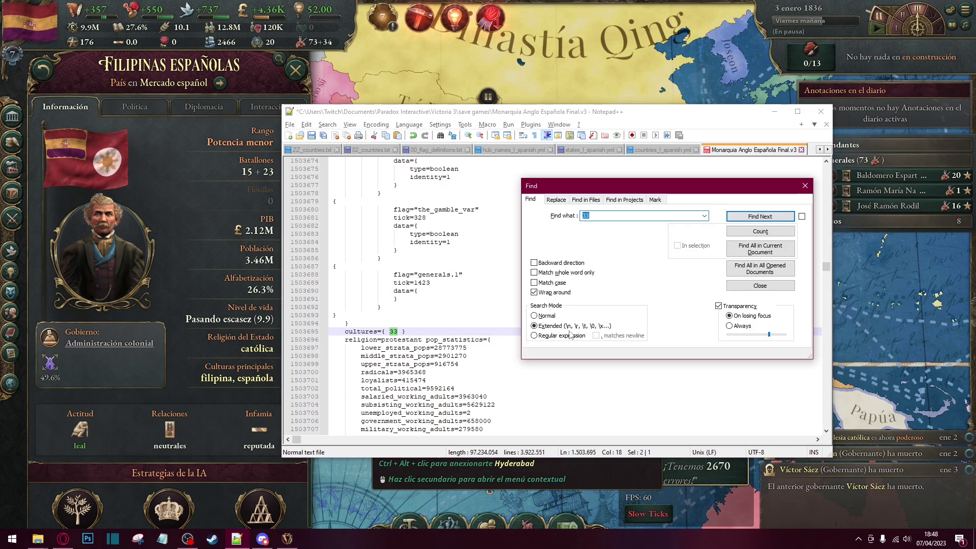
pyautogui.write('span')
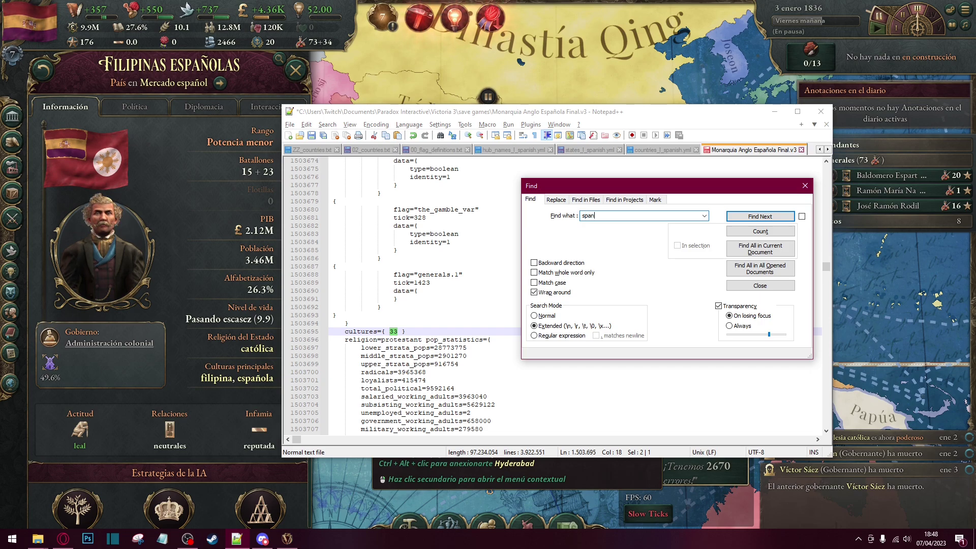
pyautogui.write('shish')
pyautogui.press('Return')
pyautogui.press('Return')
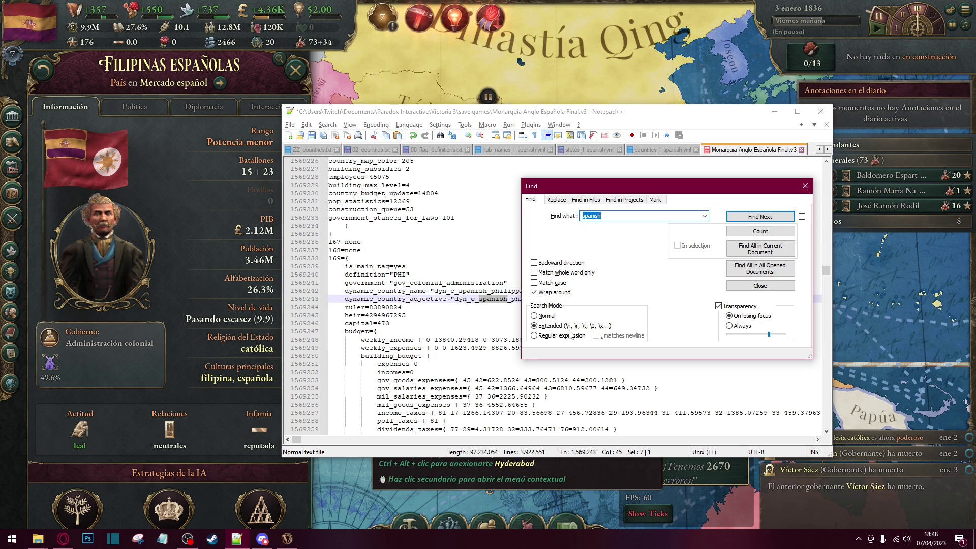
pyautogui.press('Return')
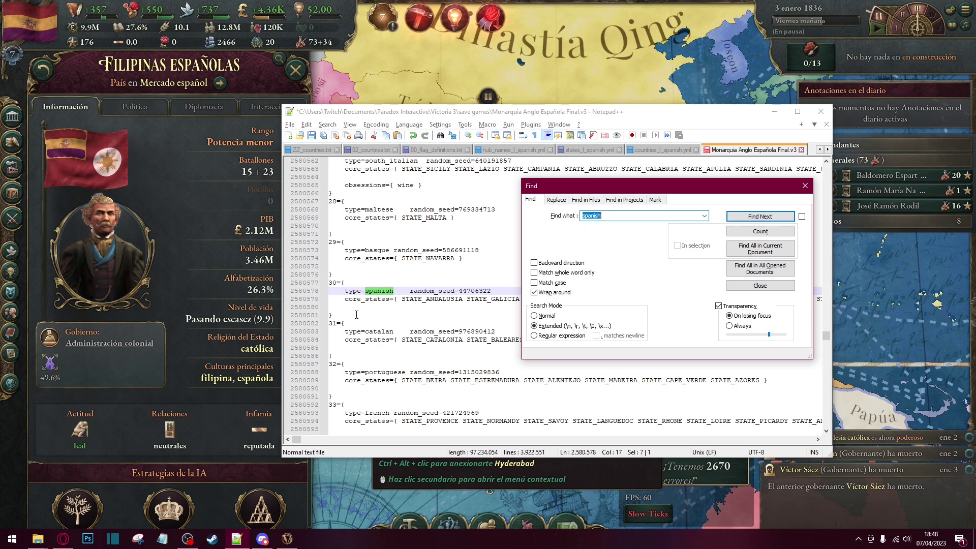
pyautogui.doubleClick(335, 284)
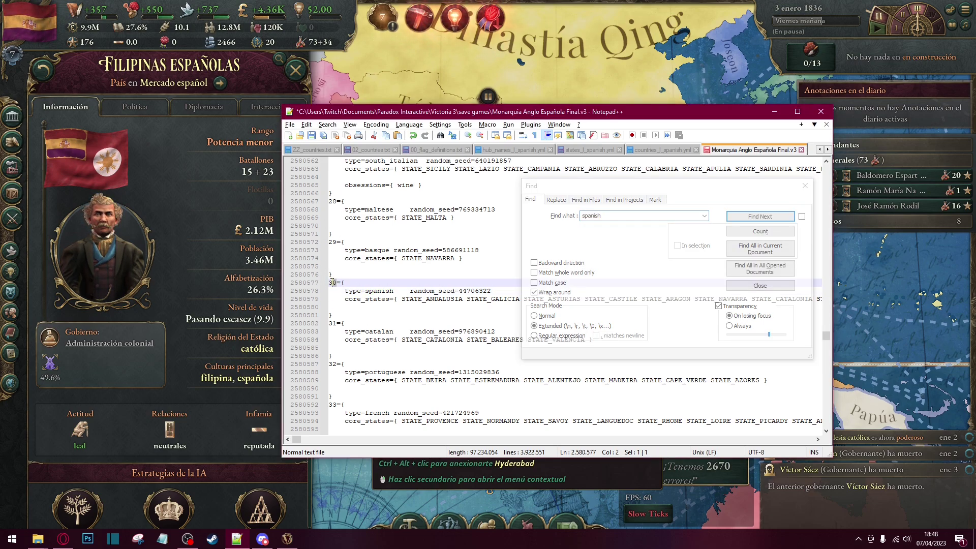
# Select the Spanish culture's ID number in its definition block and search the save file for "FRA" with its quotes
pyautogui.moveTo(381, 292); pyautogui.dragTo(328, 282)
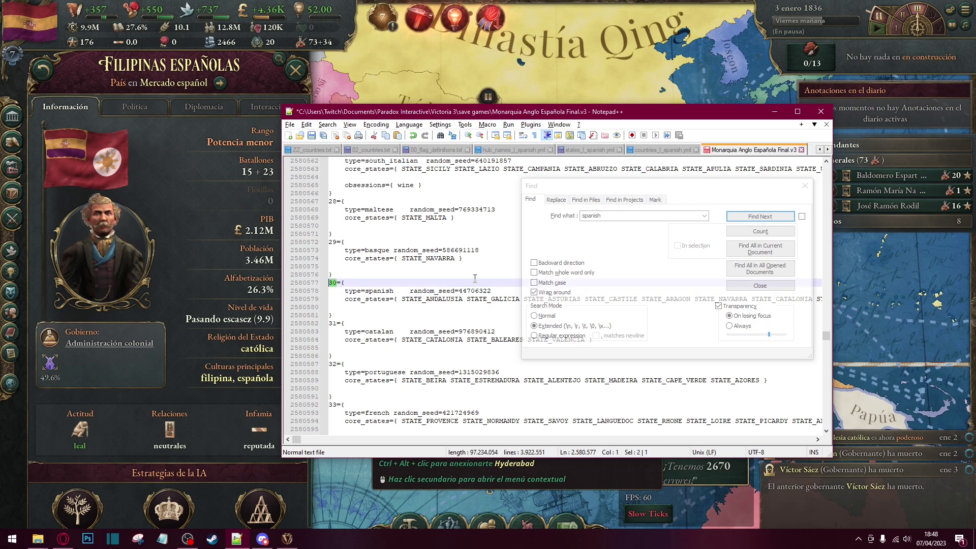
pyautogui.click(526, 218)
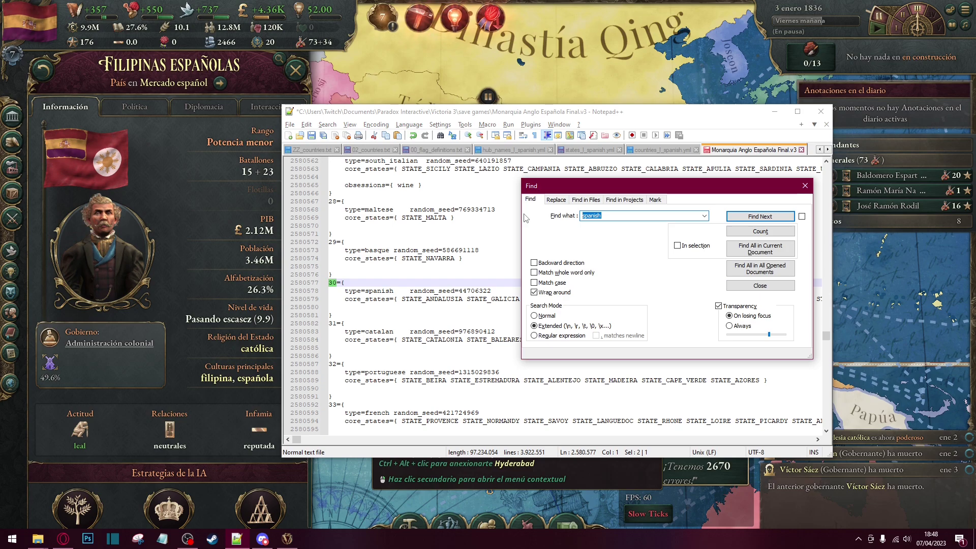
pyautogui.write('"FRA"')
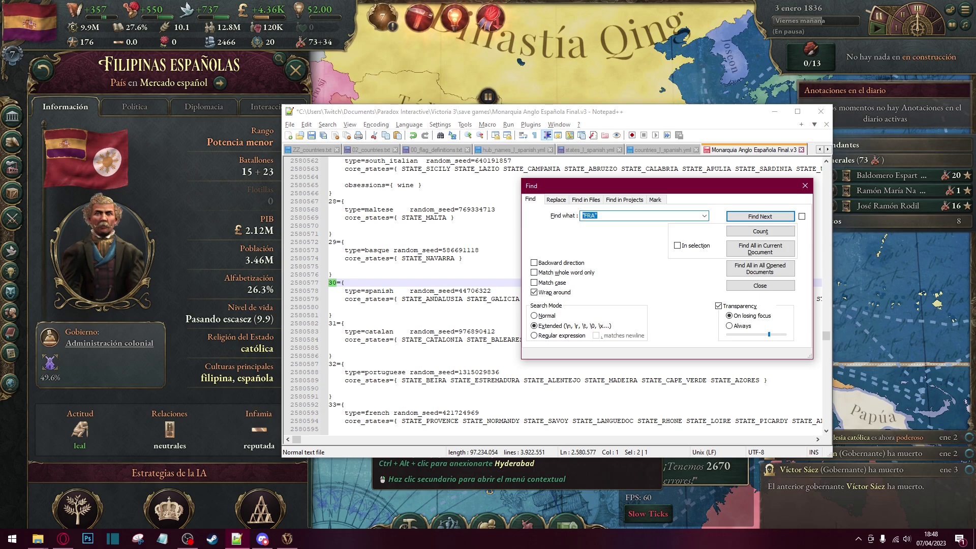
pyautogui.press('Return')
pyautogui.press('Escape')
# Add the Spanish culture ID 30 after 33 on the cultures line of France's country block
pyautogui.scroll(-6, 450, 294)
pyautogui.scroll(-20, 450, 294)
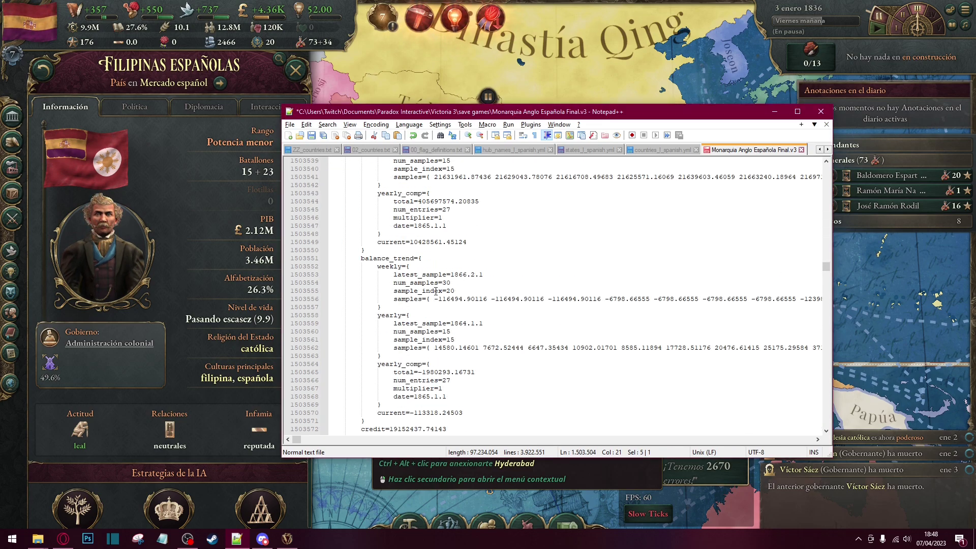
pyautogui.scroll(-20, 408, 293)
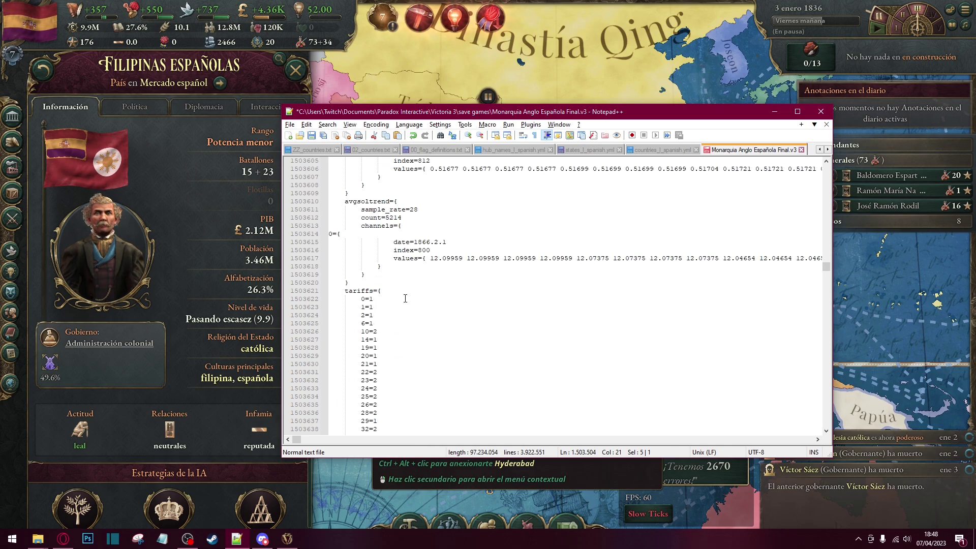
pyautogui.scroll(-13, 397, 313)
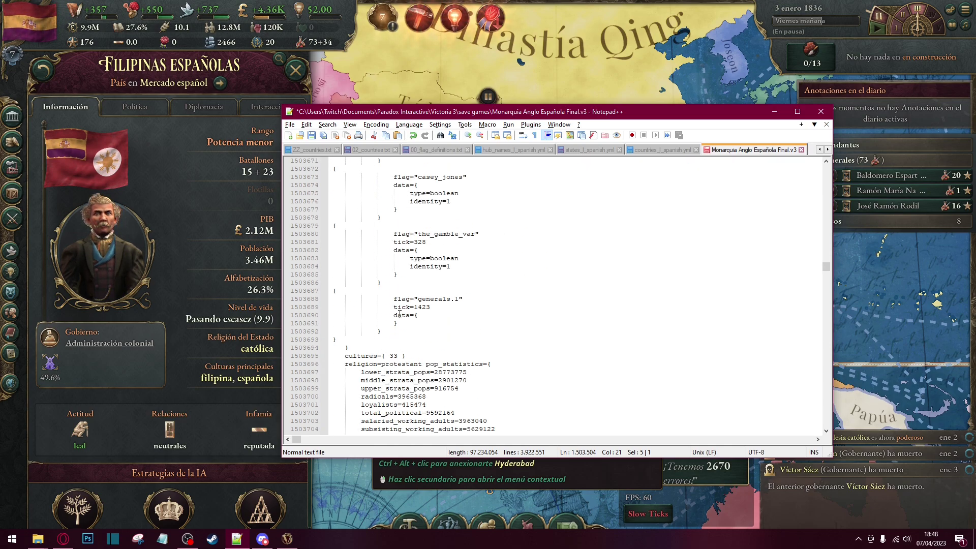
pyautogui.click(397, 283)
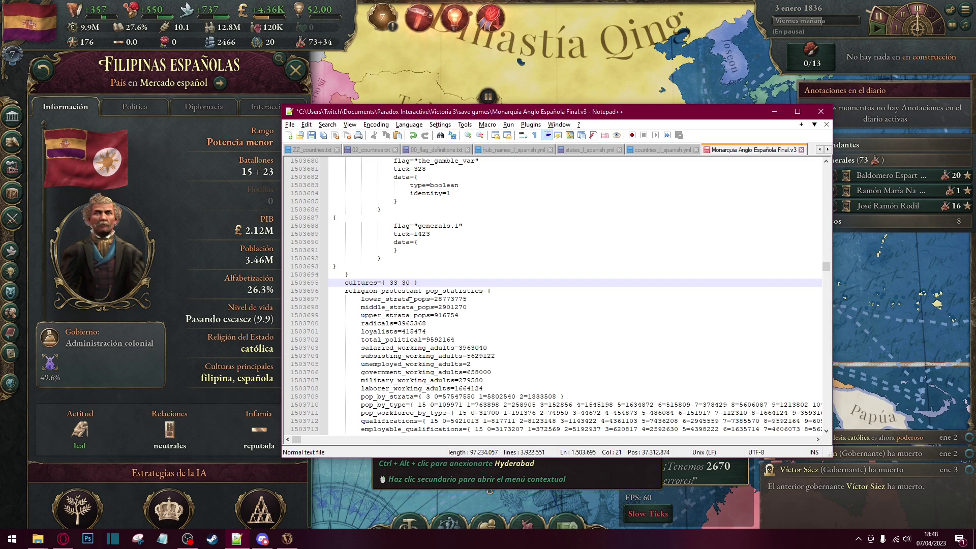
# Remove the culture ID 33 from France's cultures line so that only the Spanish ID is listed
pyautogui.doubleClick(393, 283)
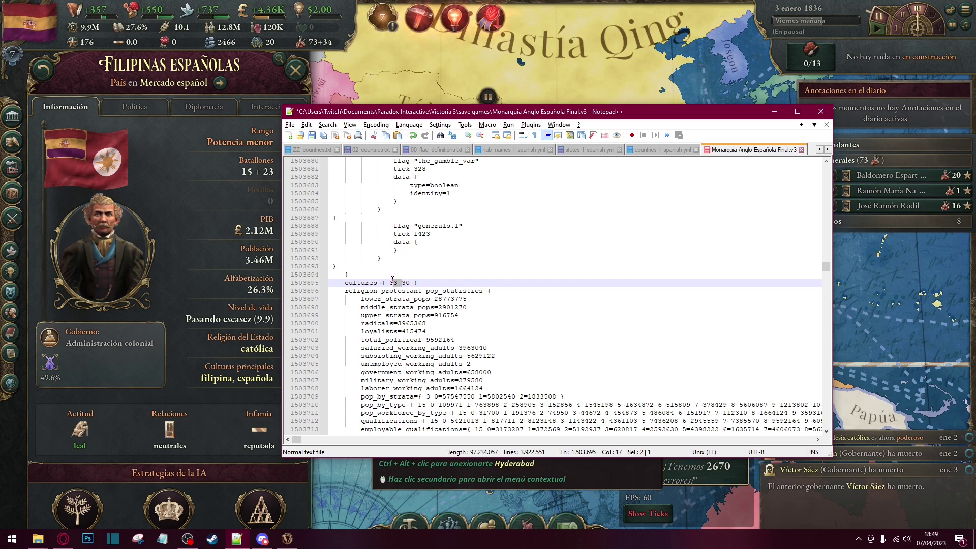
pyautogui.press('Delete')
pyautogui.press('Delete')
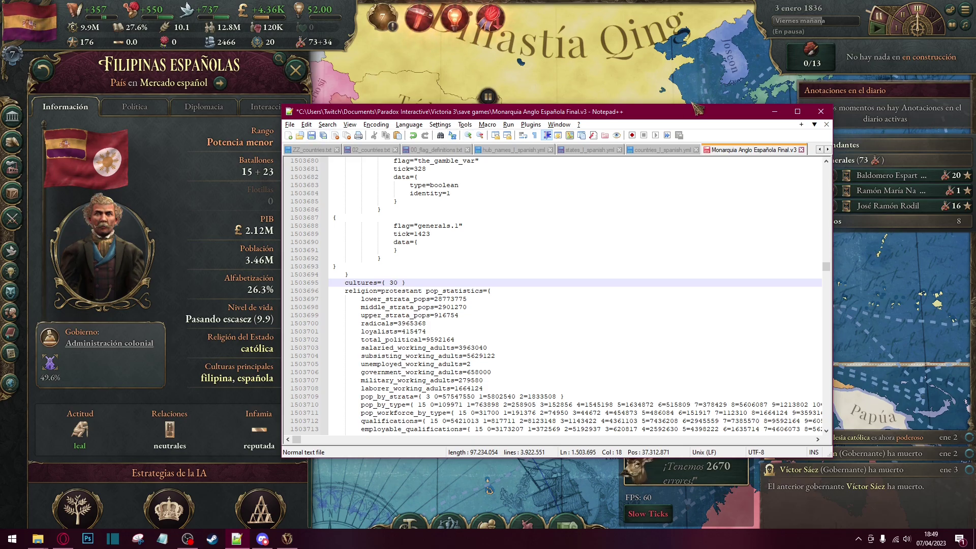
# Switch to the game and close the Filipinas Españolas details, going back to the open map
pyautogui.hotkey('alt', 'Tab')
pyautogui.press('Escape')
pyautogui.press('Escape')
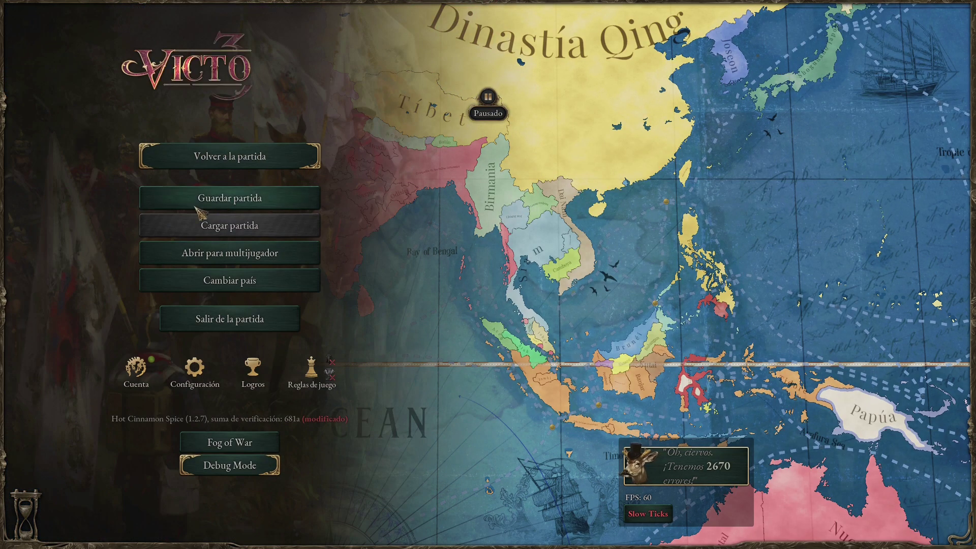
pyautogui.press('Escape')
pyautogui.scroll(-3, 430, 239)
pyautogui.scroll(-2, 429, 239)
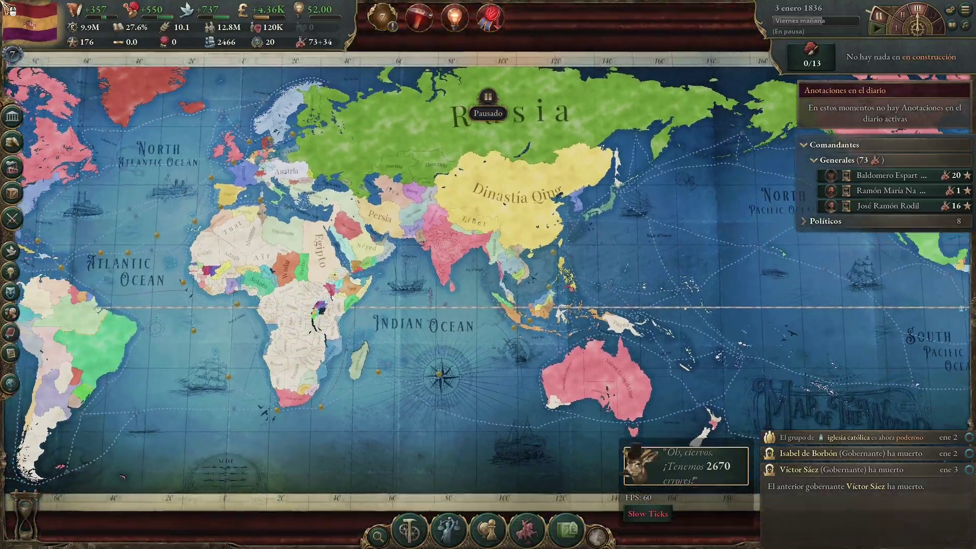
pyautogui.scroll(4, 238, 278)
pyautogui.scroll(-3, 238, 279)
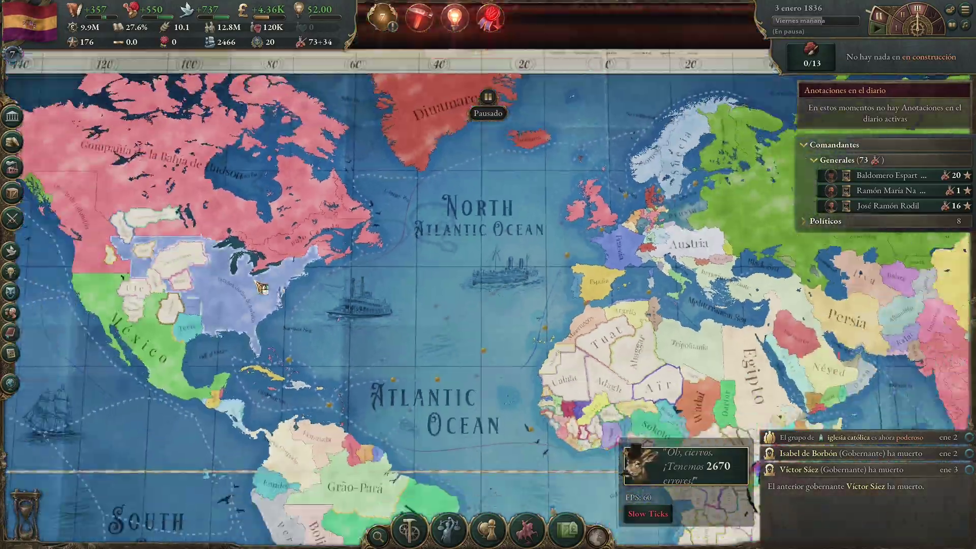
pyautogui.scroll(4, 548, 273)
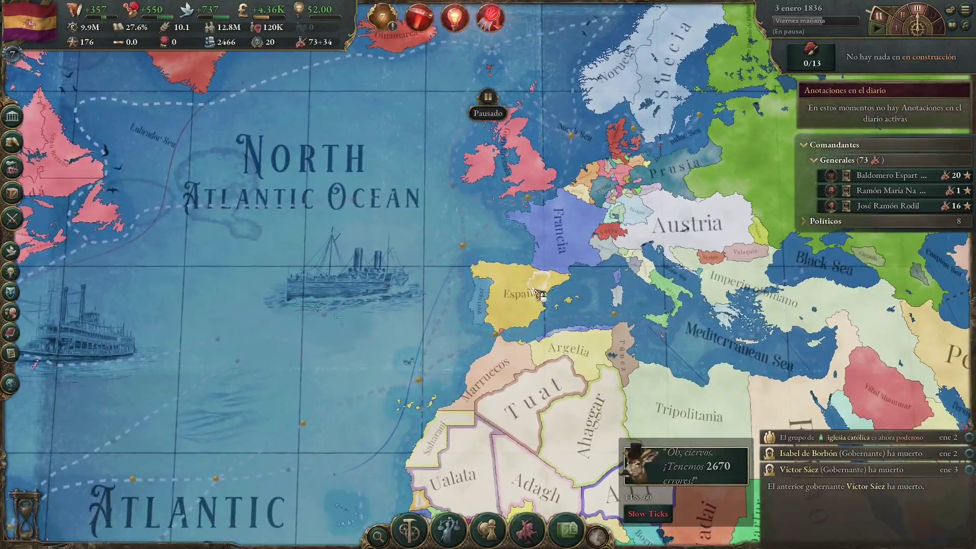
pyautogui.scroll(-3, 367, 312)
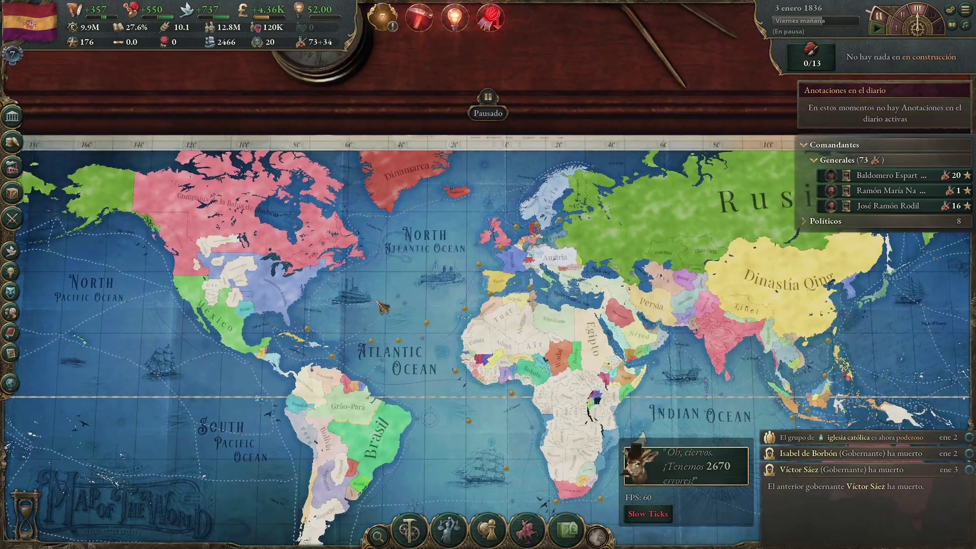
pyautogui.scroll(3, 311, 377)
pyautogui.scroll(2, 310, 374)
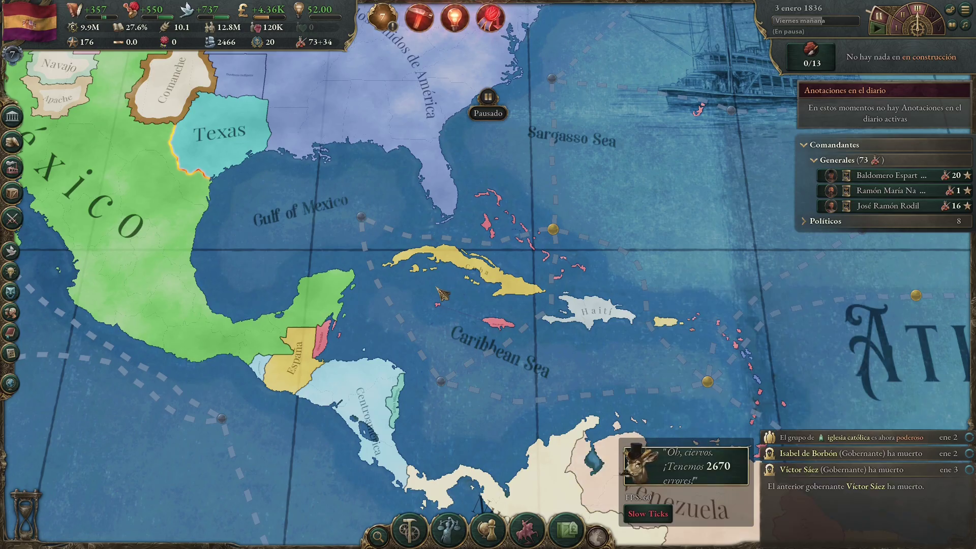
pyautogui.scroll(-4, 609, 459)
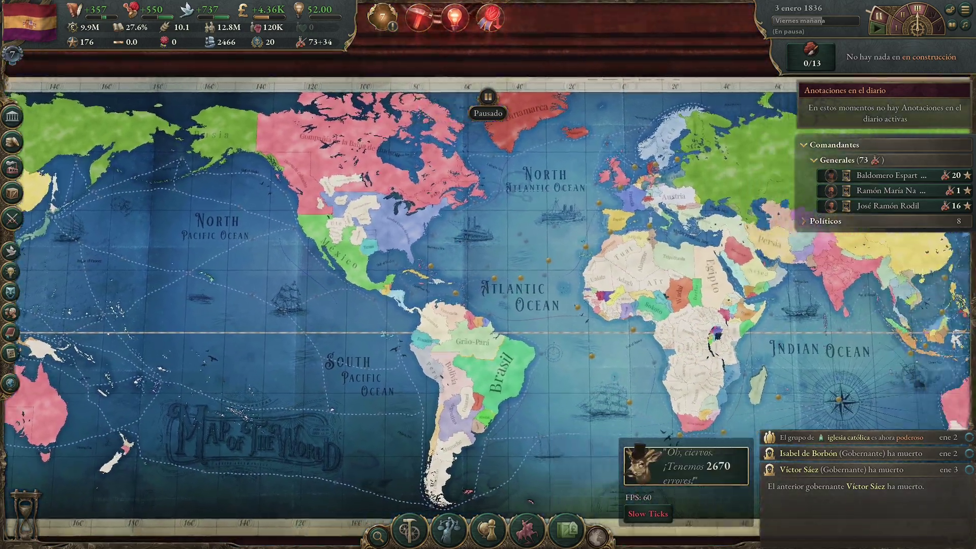
pyautogui.moveTo(611, 248); pyautogui.dragTo(483, 248)
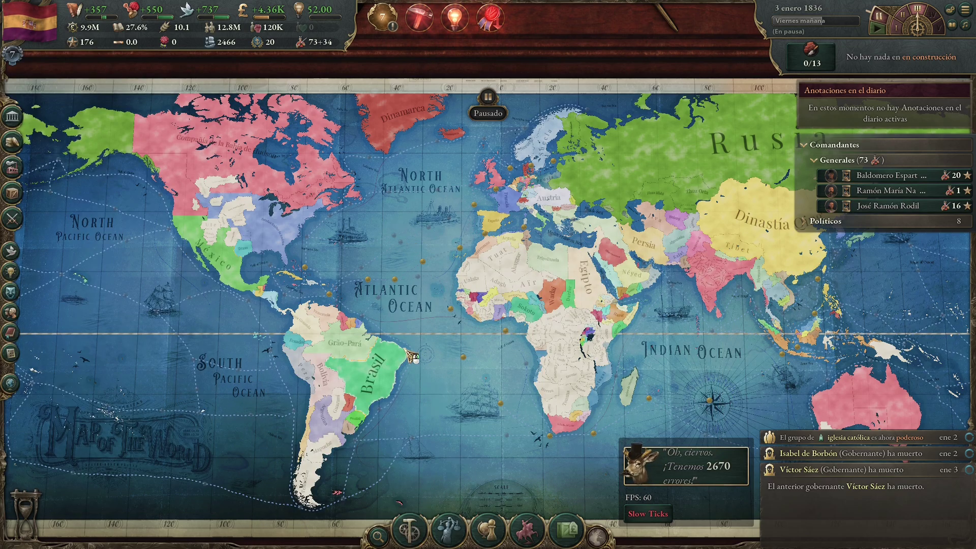
pyautogui.press('d')
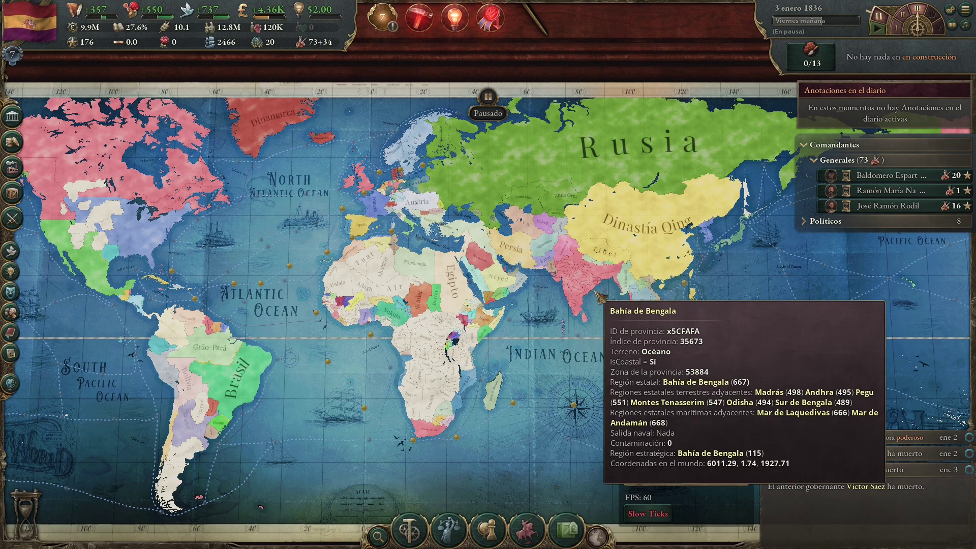
pyautogui.scroll(5, 333, 276)
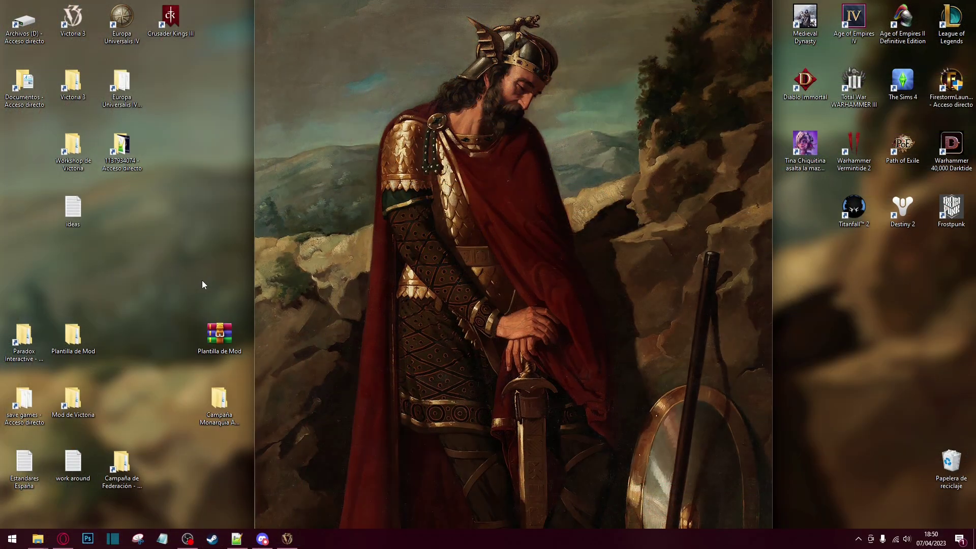
# Switch to Discord to view the recursos channel with Plantilla_de_Mod.zip, and return to the game map
pyautogui.click(268, 539)
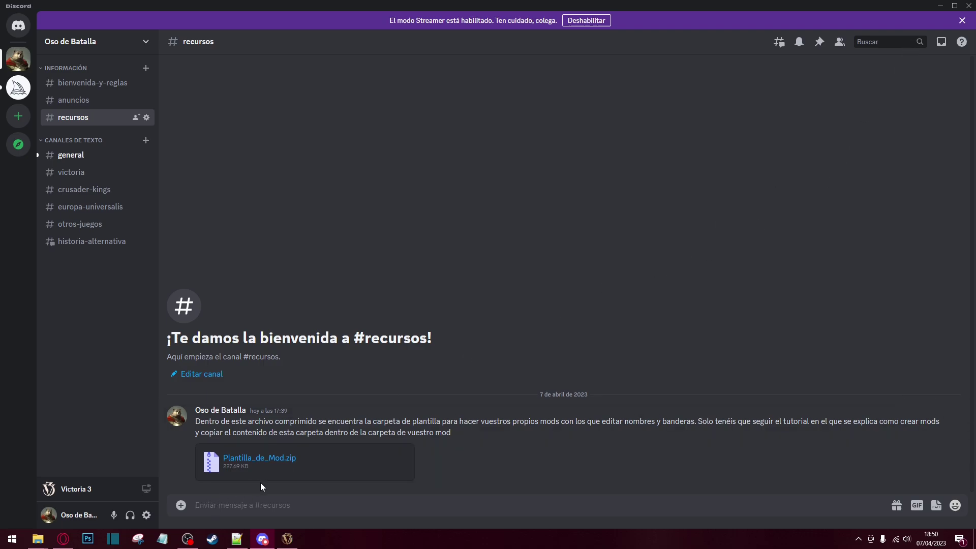
pyautogui.click(286, 539)
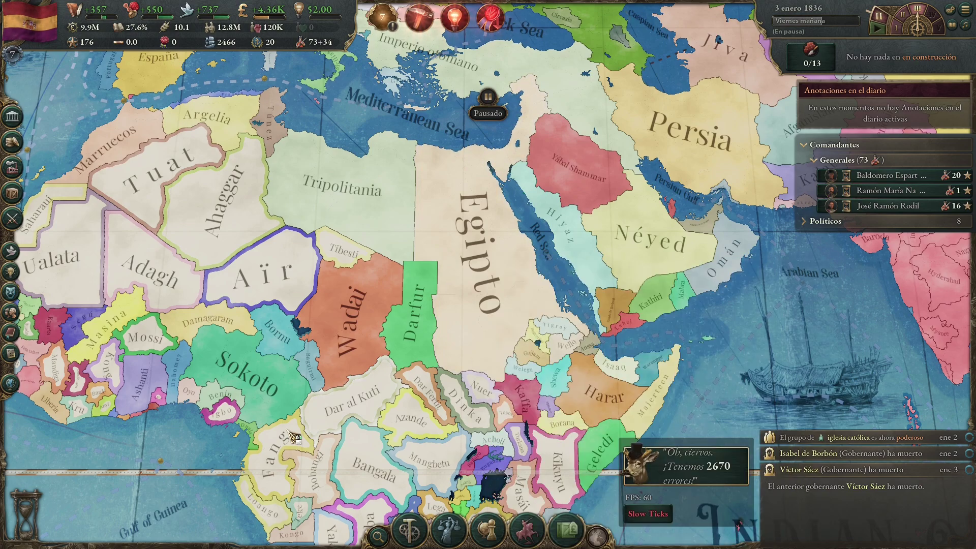
pyautogui.press('super')
pyautogui.press('super')
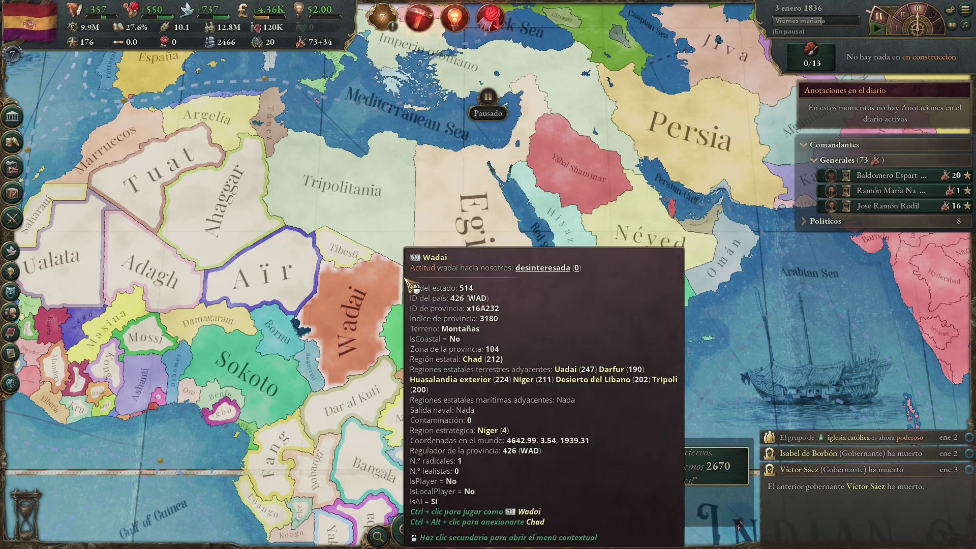
pyautogui.press('w')
pyautogui.press('a')
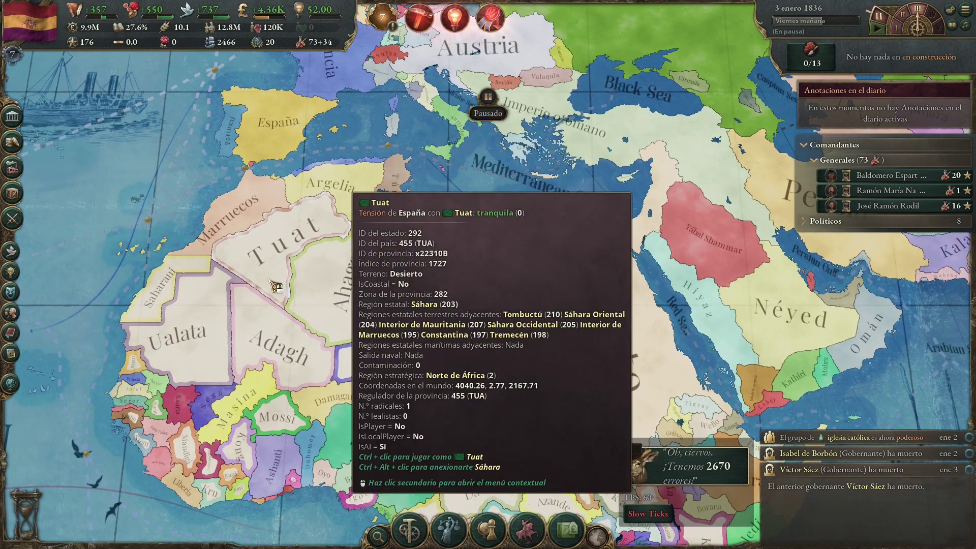
# Switch to File Explorer and show the contents of the Campaña de Federación folder inside Victoria 3's mod folder
pyautogui.press('super')
pyautogui.press('Escape')
pyautogui.click(37, 538)
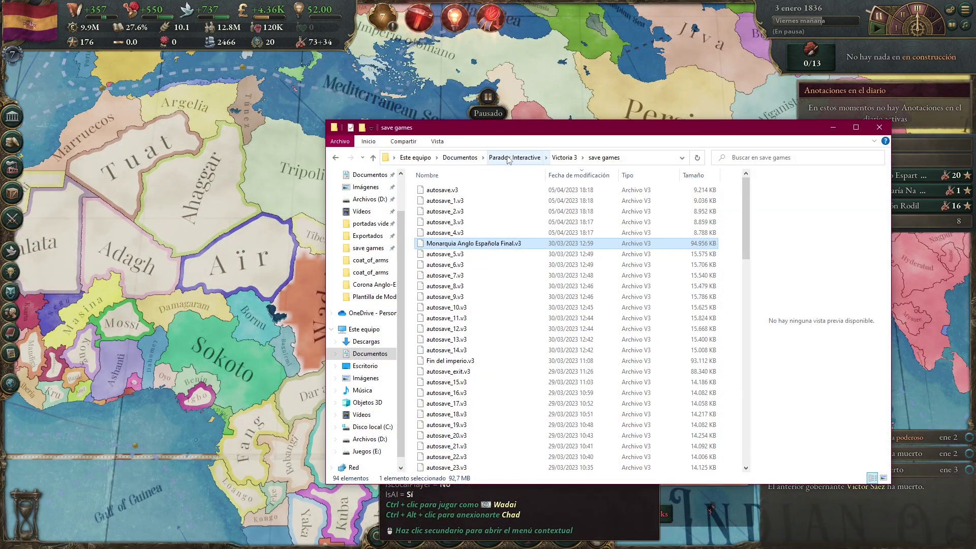
pyautogui.click(564, 157)
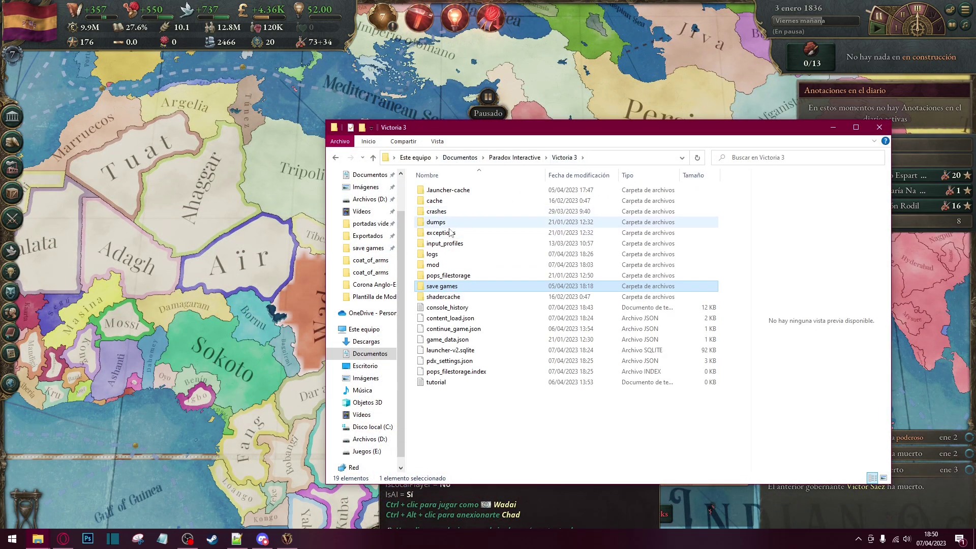
pyautogui.doubleClick(435, 264)
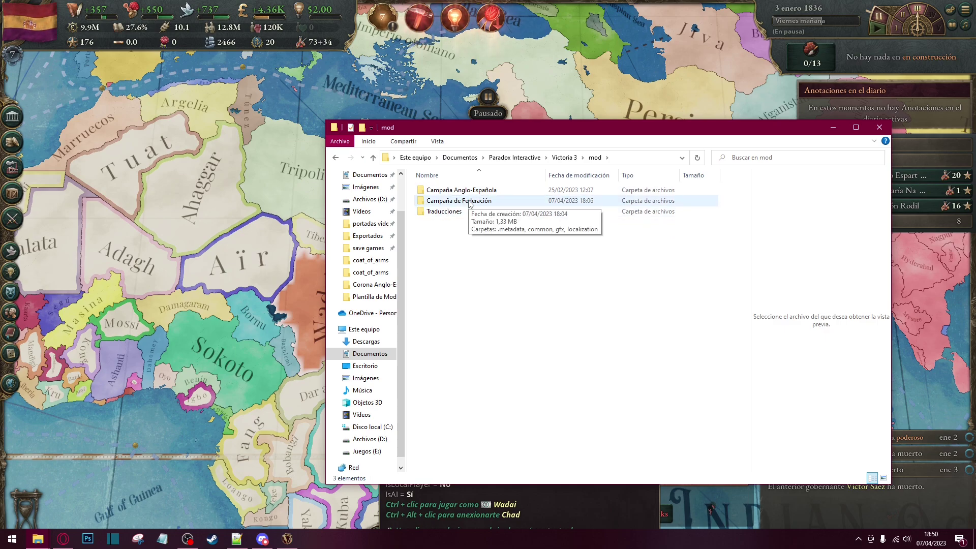
pyautogui.click(469, 203)
pyautogui.doubleClick(469, 203)
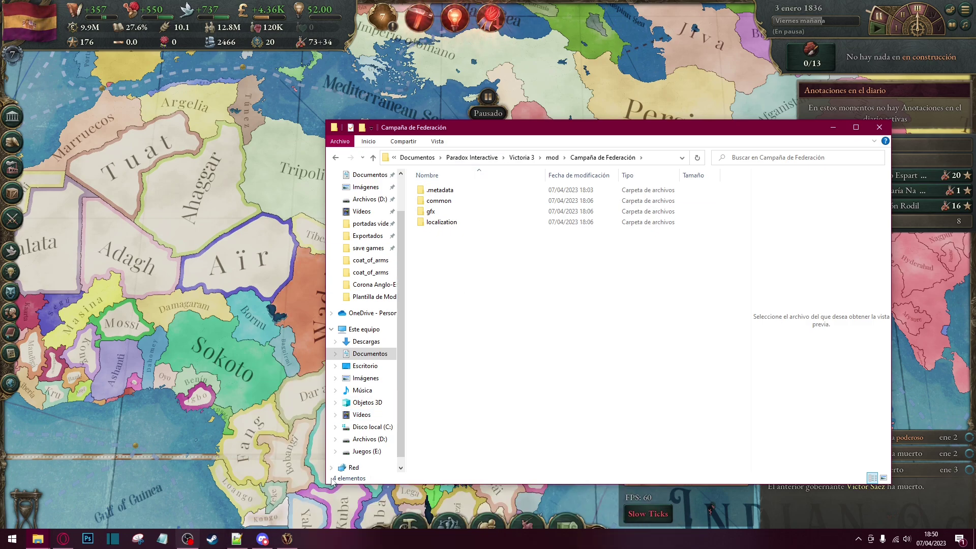
# Open the desktop folder Campaña Monarquía Anglo-Española, examine its Carpeta del mod and Partida guardada subfolders, and close it
pyautogui.click(975, 539)
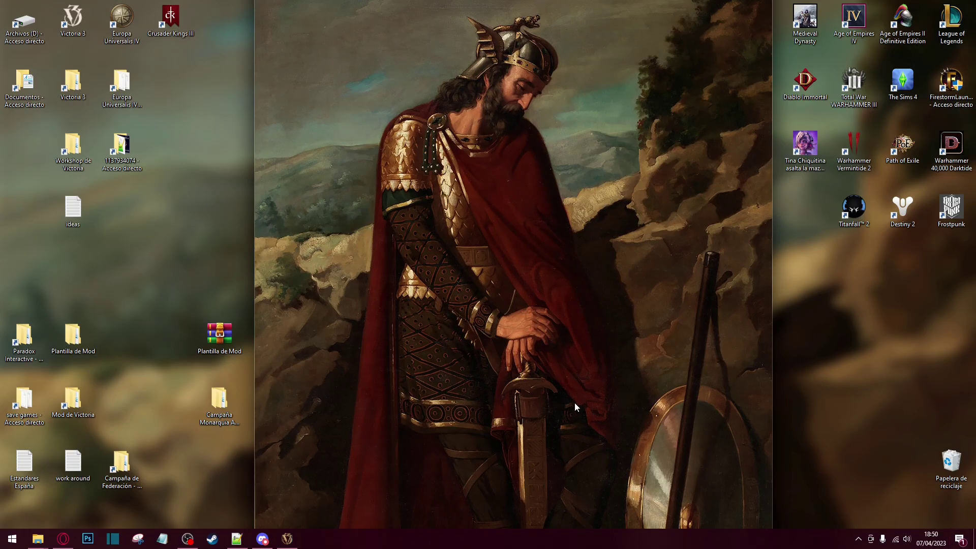
pyautogui.doubleClick(235, 406)
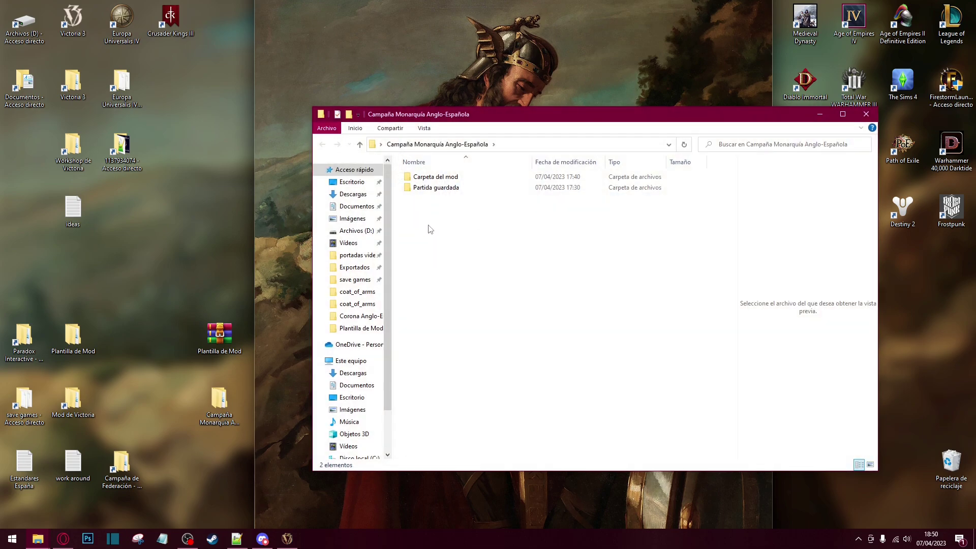
pyautogui.doubleClick(434, 176)
pyautogui.moveTo(433, 240); pyautogui.dragTo(417, 174)
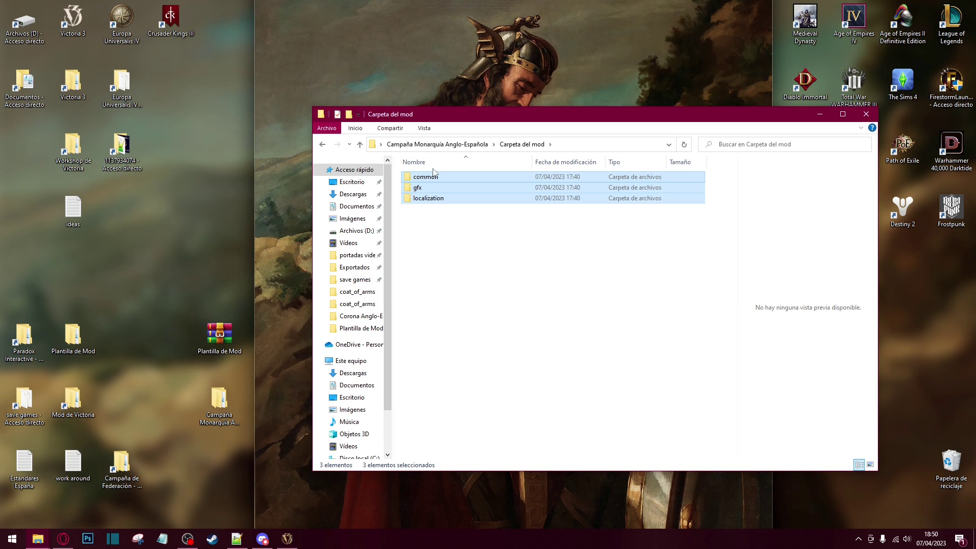
pyautogui.click(322, 146)
pyautogui.doubleClick(441, 188)
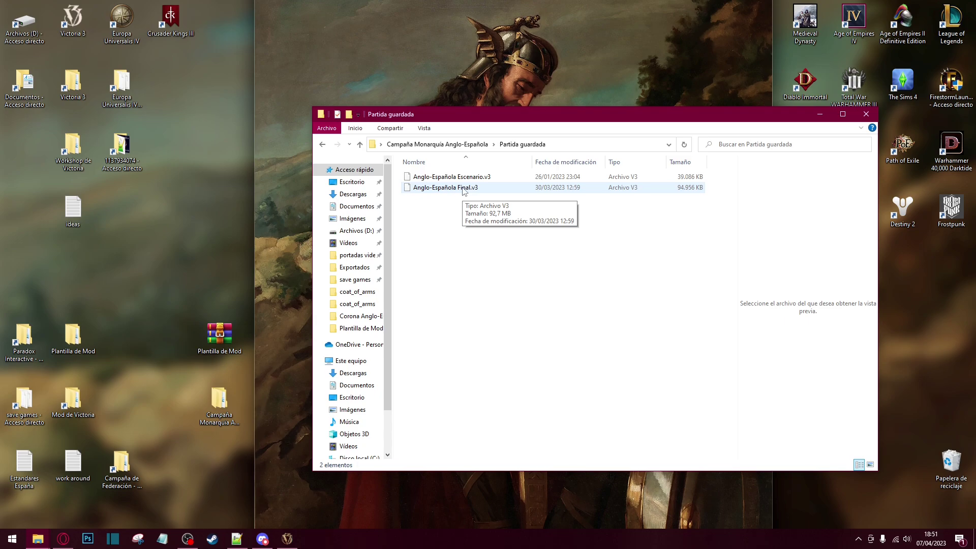
pyautogui.hotkey('alt', 'F4')
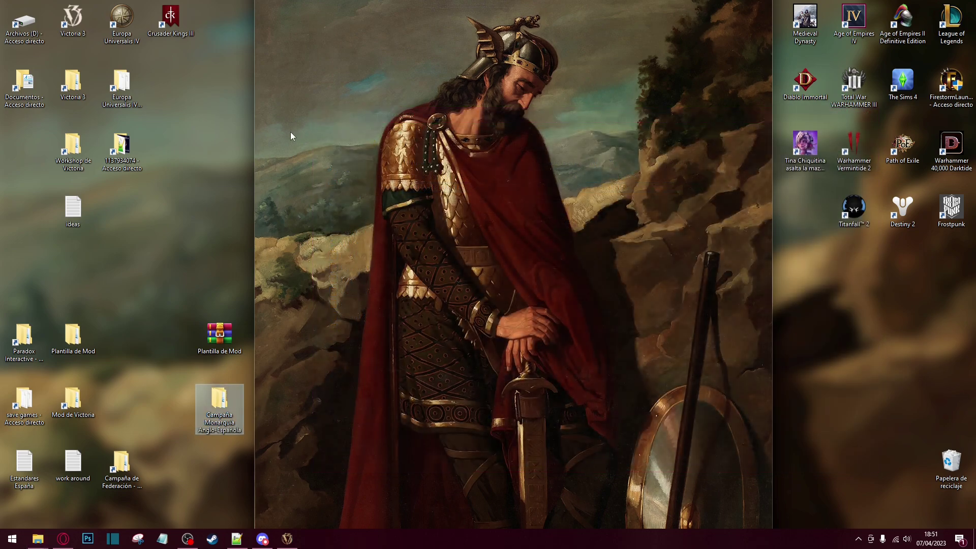